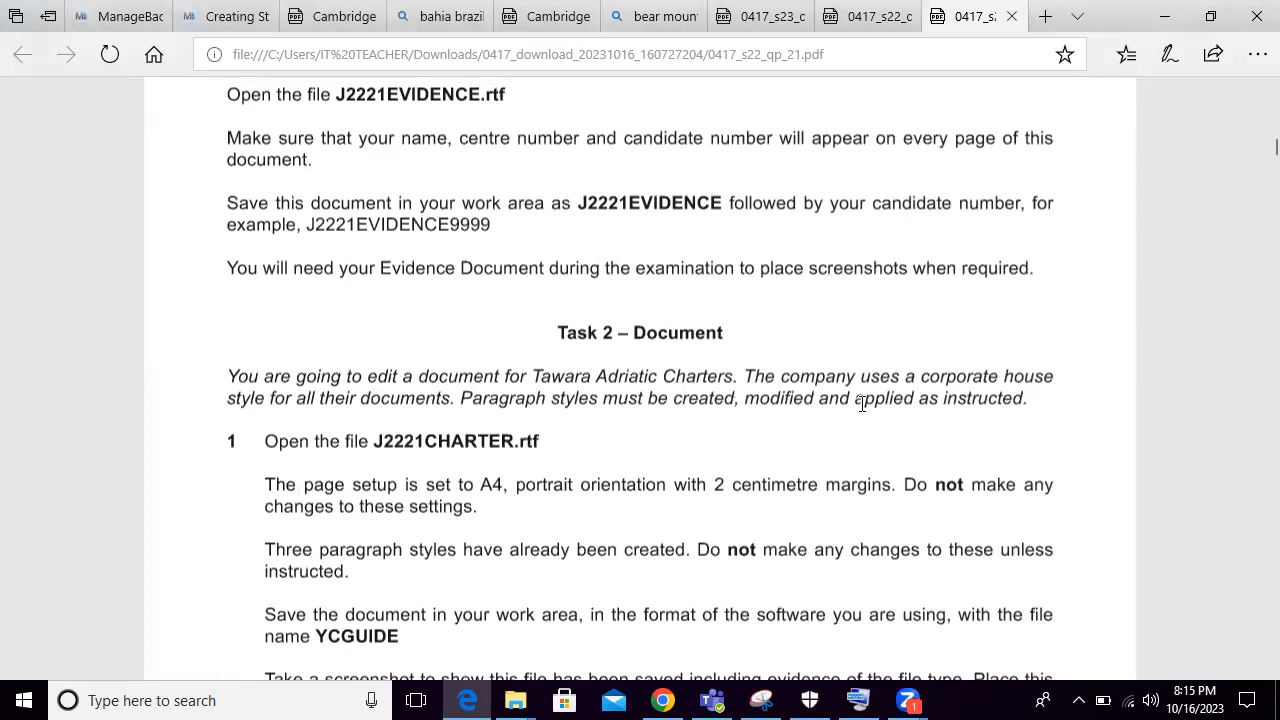
Step: Read the Task 2 introduction in the exam paper and open J2221CHARTER from the Confidential Source Files June 2022 folder in Word
{"action": "left_click_drag", "start_coordinate": [916, 382], "coordinate": [1055, 378]}
{"action": "left_click_drag", "start_coordinate": [232, 400], "coordinate": [404, 391]}
{"action": "left_click", "coordinate": [398, 403]}
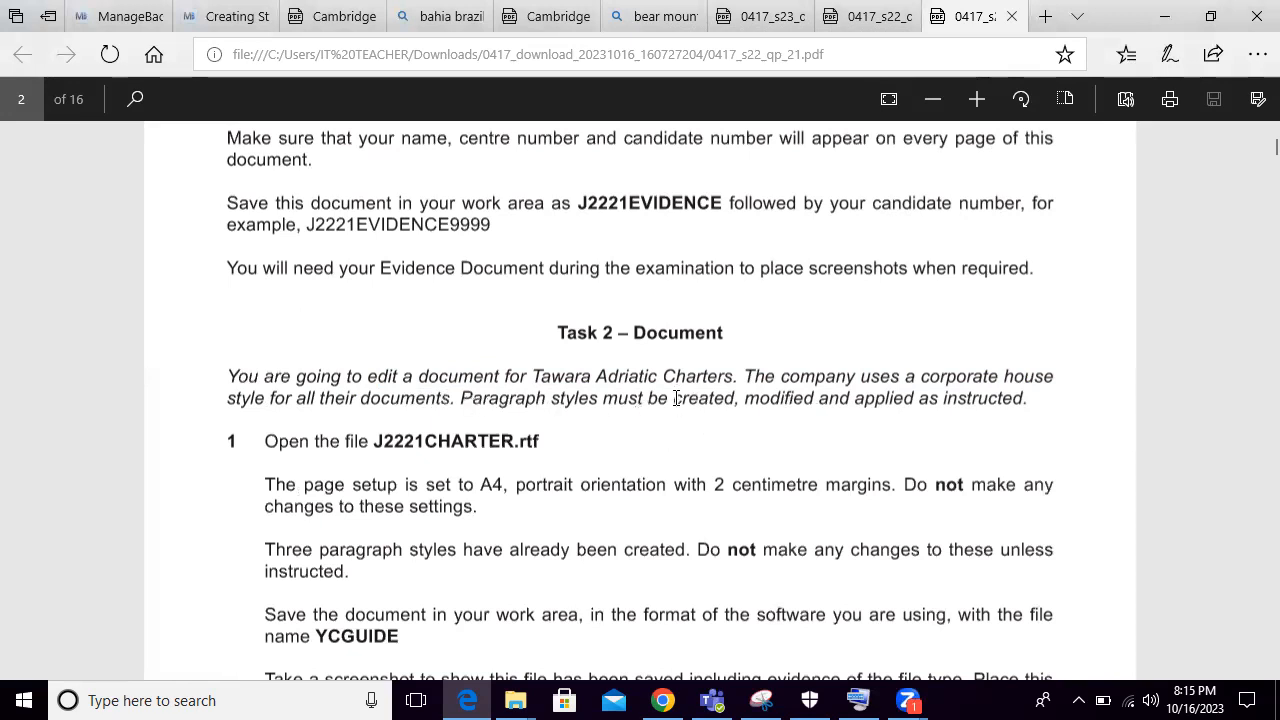
{"action": "left_click_drag", "start_coordinate": [676, 398], "coordinate": [741, 400]}
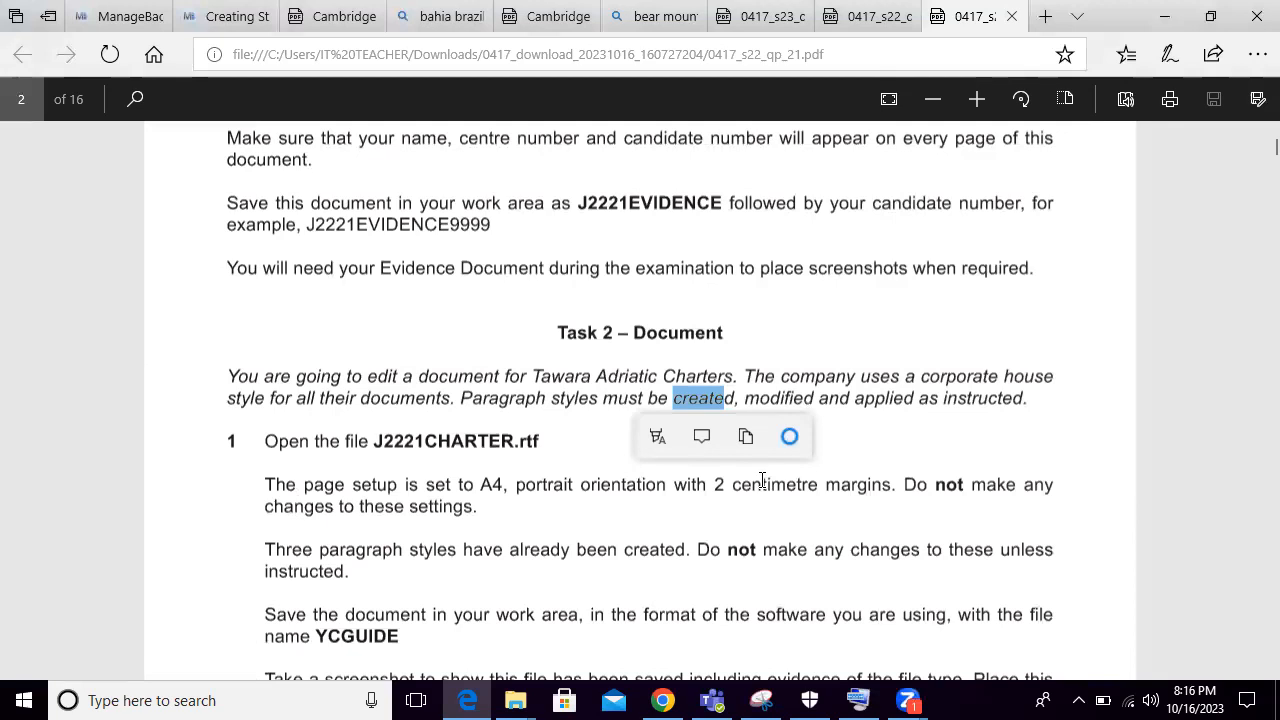
{"action": "scroll", "coordinate": [762, 480], "scroll_direction": "down", "scroll_amount": 3}
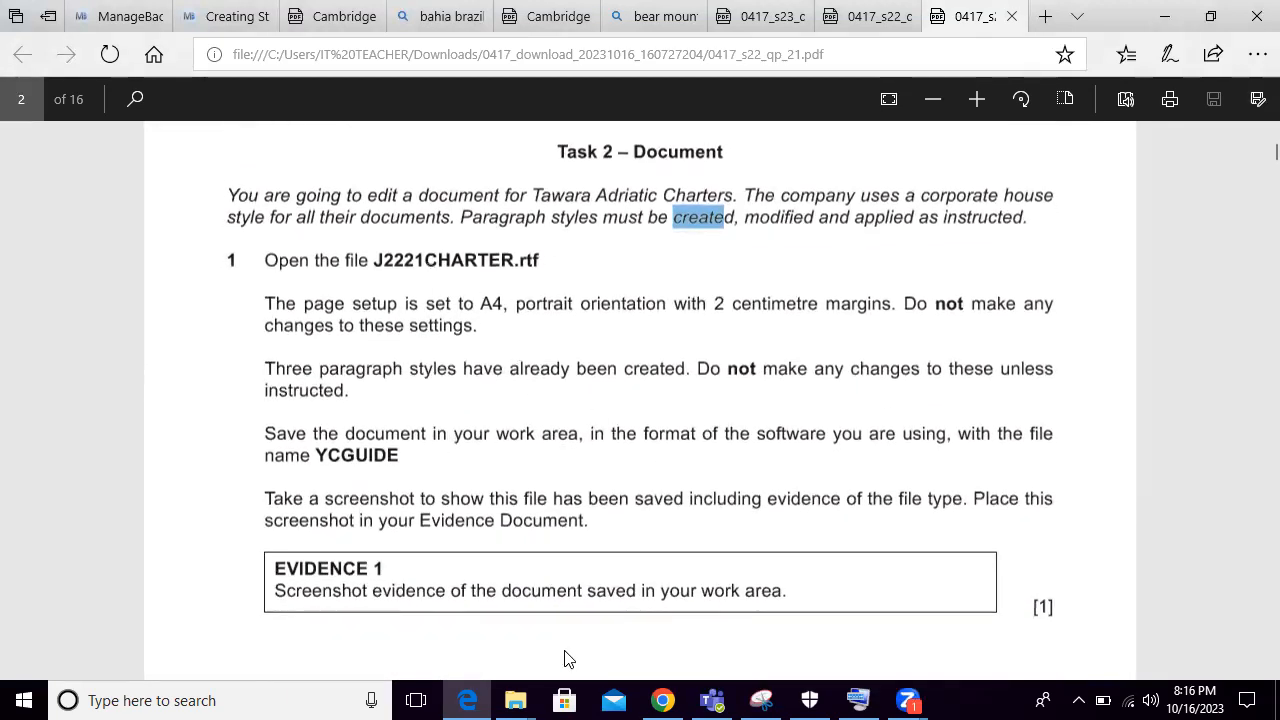
{"action": "mouse_move", "coordinate": [515, 700]}
{"action": "left_click", "coordinate": [720, 600]}
{"action": "double_click", "coordinate": [308, 123]}
{"action": "double_click", "coordinate": [308, 123]}
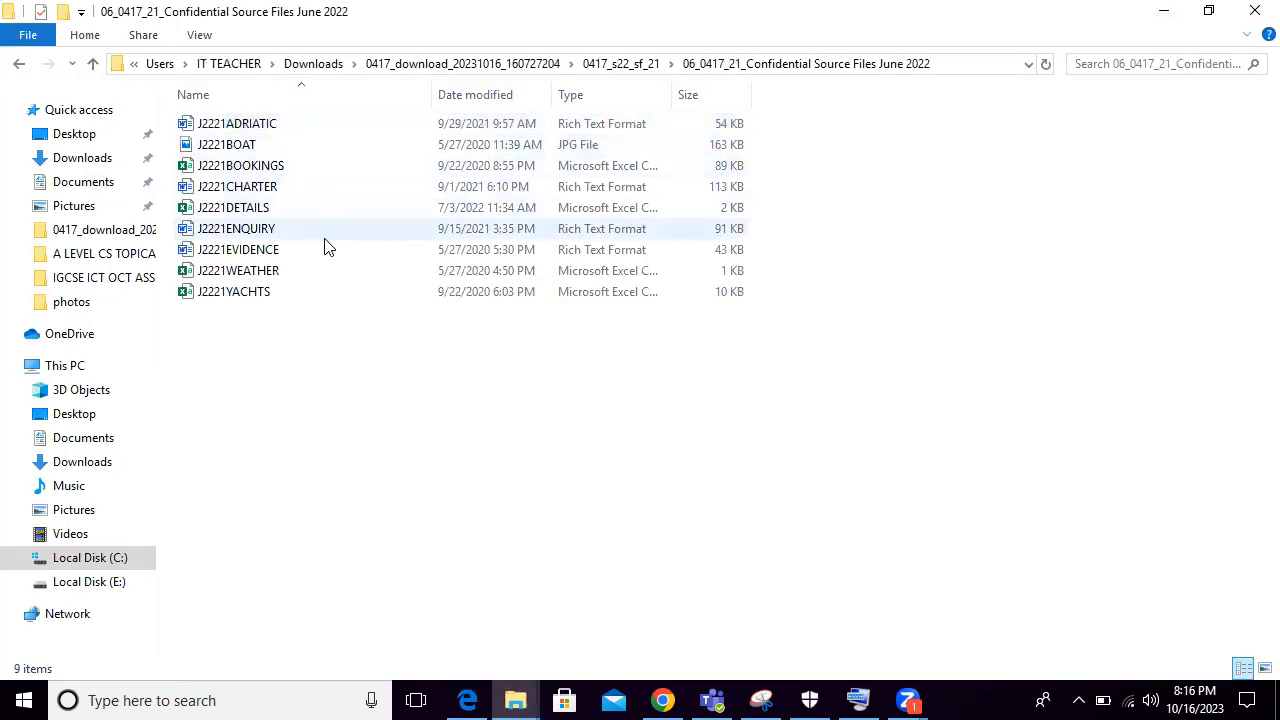
{"action": "double_click", "coordinate": [324, 188]}
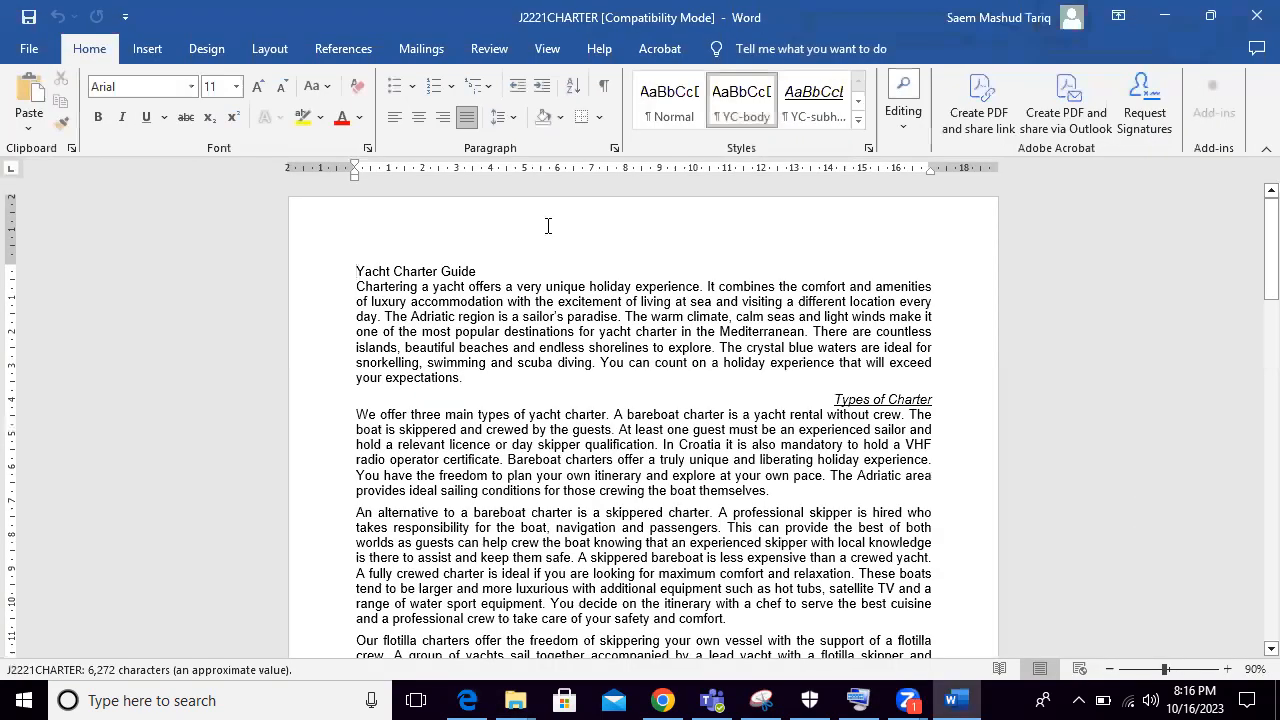
Step: Check the document's paper size and orientation against the A4 portrait requirement in the exam paper
{"action": "left_click", "coordinate": [468, 703]}
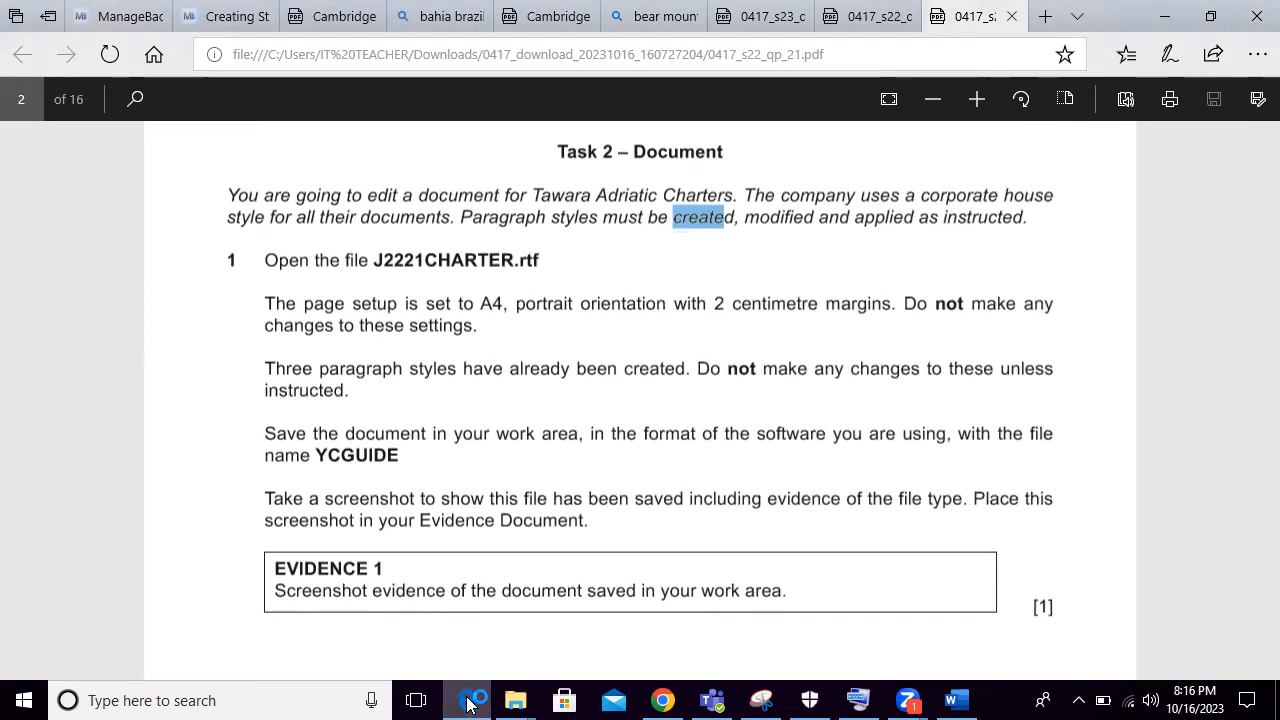
{"action": "left_click", "coordinate": [468, 700]}
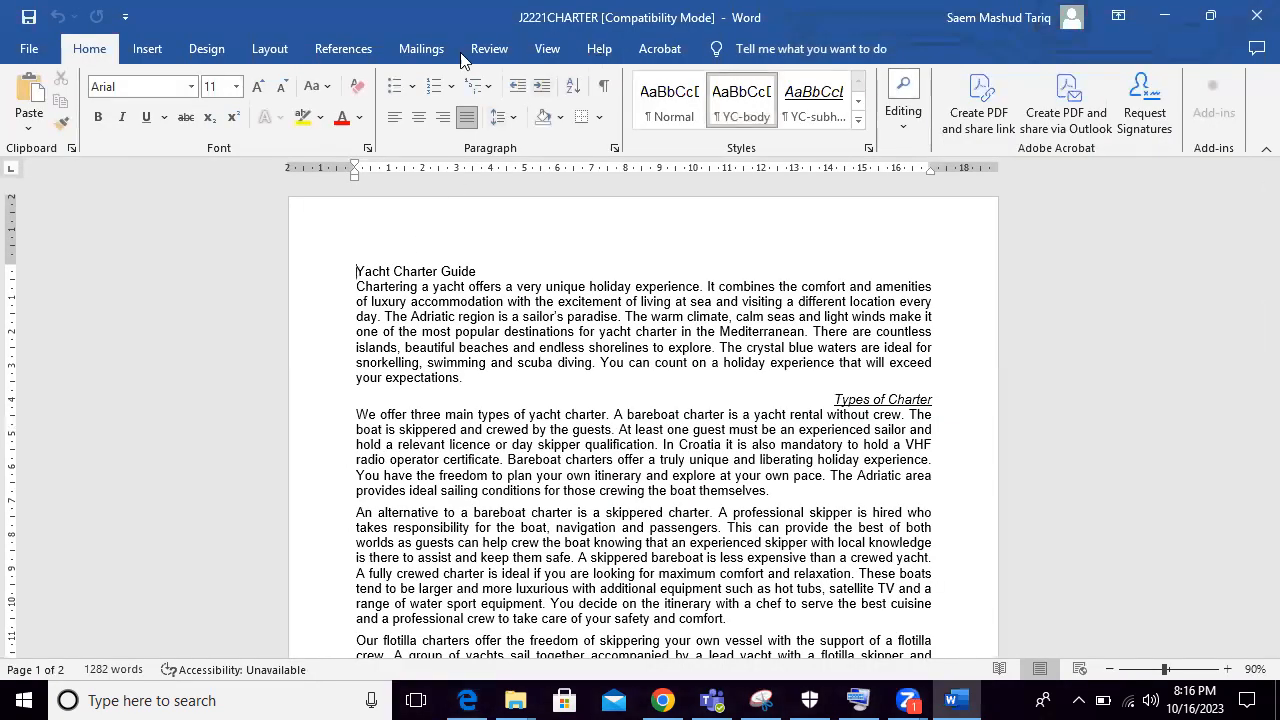
{"action": "left_click", "coordinate": [268, 49]}
{"action": "left_click", "coordinate": [141, 100]}
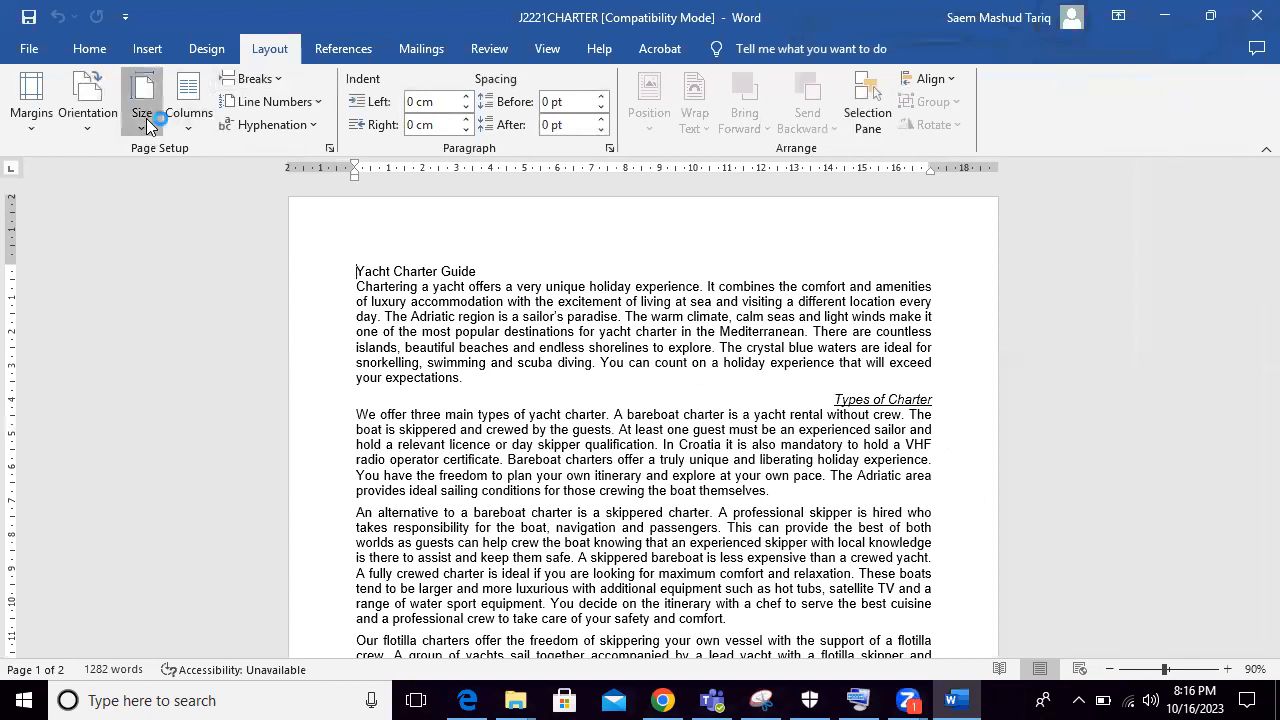
{"action": "left_click", "coordinate": [224, 414]}
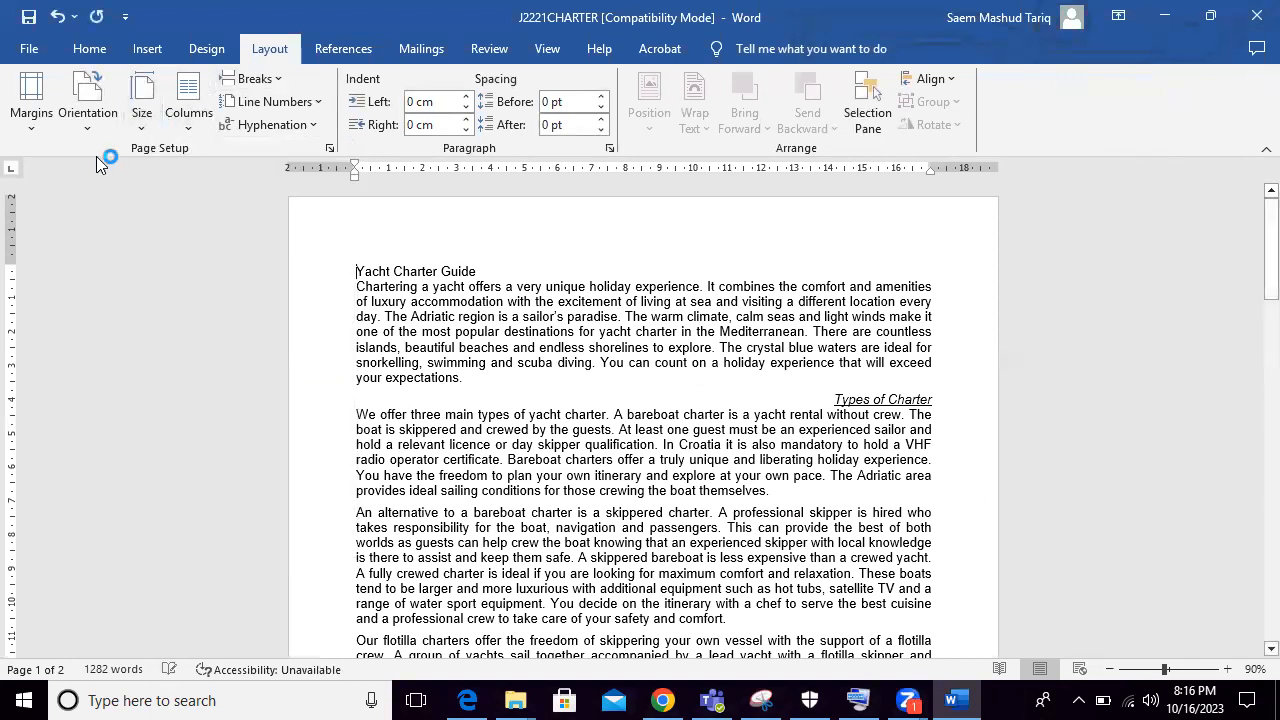
{"action": "left_click", "coordinate": [100, 126]}
Step: Compare the document's custom margins with the 2 centimetre margins stated in the exam paper
{"action": "left_click", "coordinate": [467, 700]}
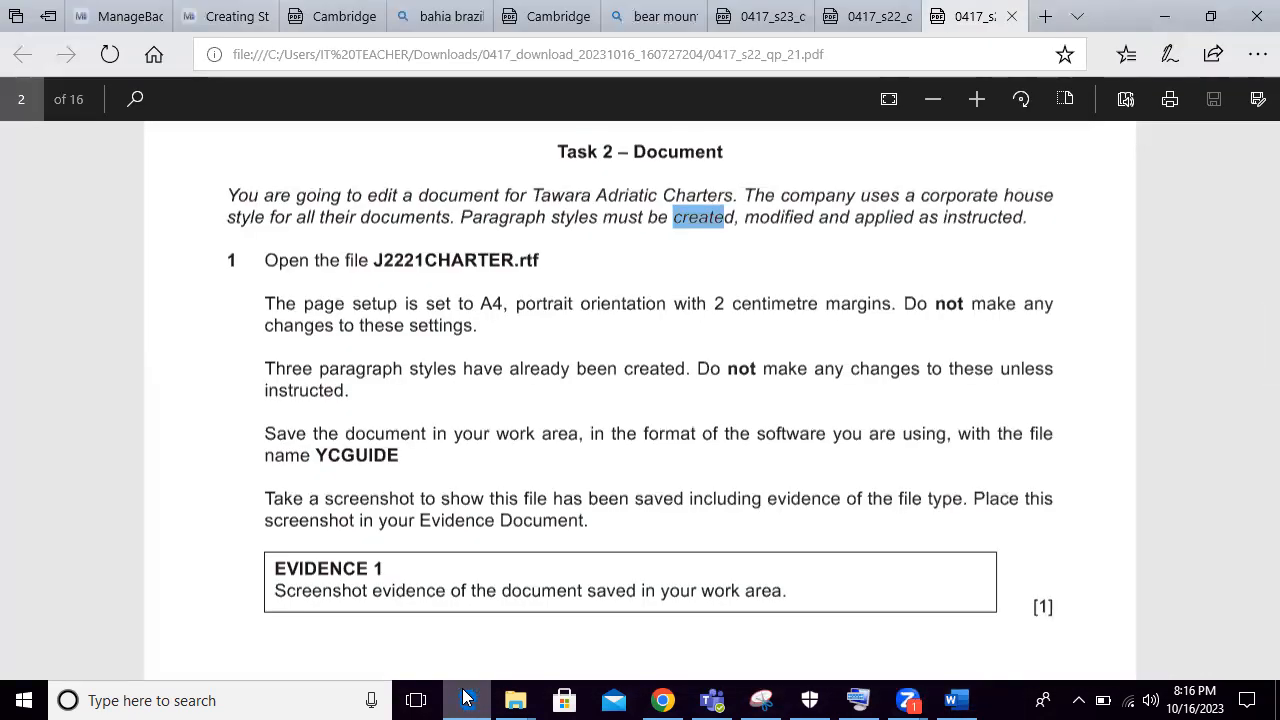
{"action": "left_click", "coordinate": [467, 700]}
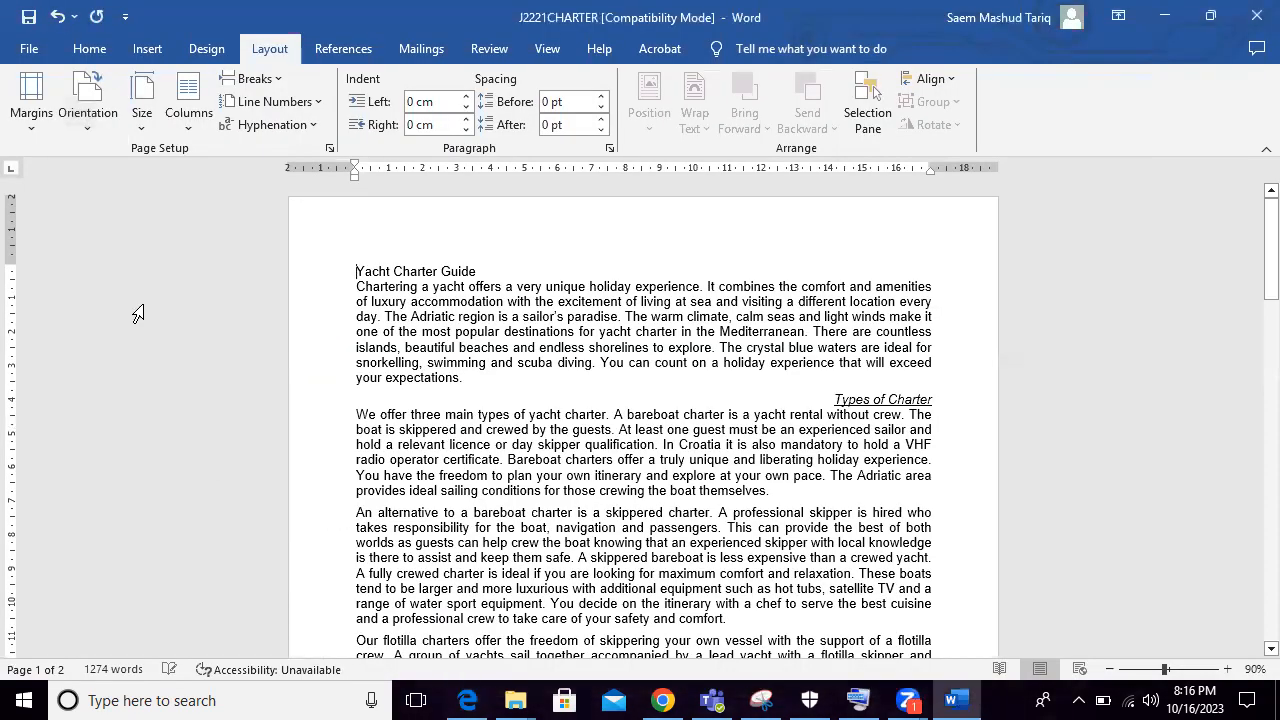
{"action": "left_click", "coordinate": [40, 124]}
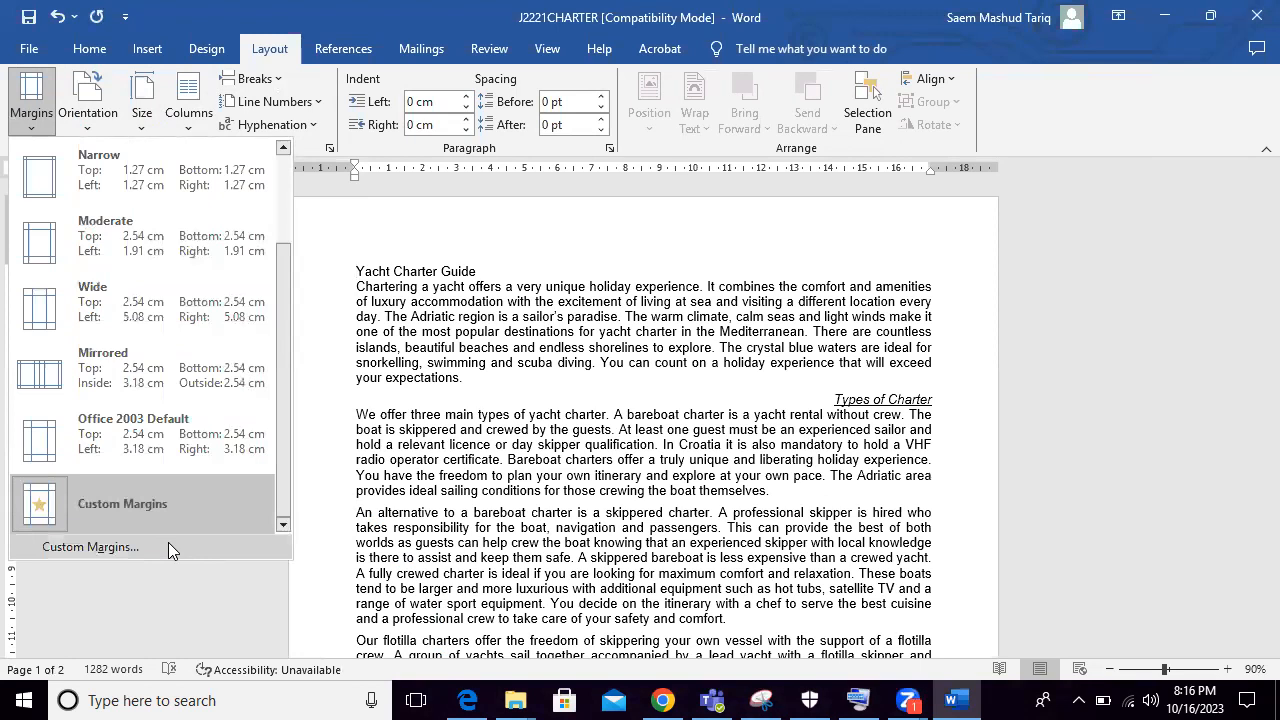
{"action": "left_click", "coordinate": [168, 542]}
{"action": "left_click", "coordinate": [548, 156]}
{"action": "left_click", "coordinate": [794, 584]}
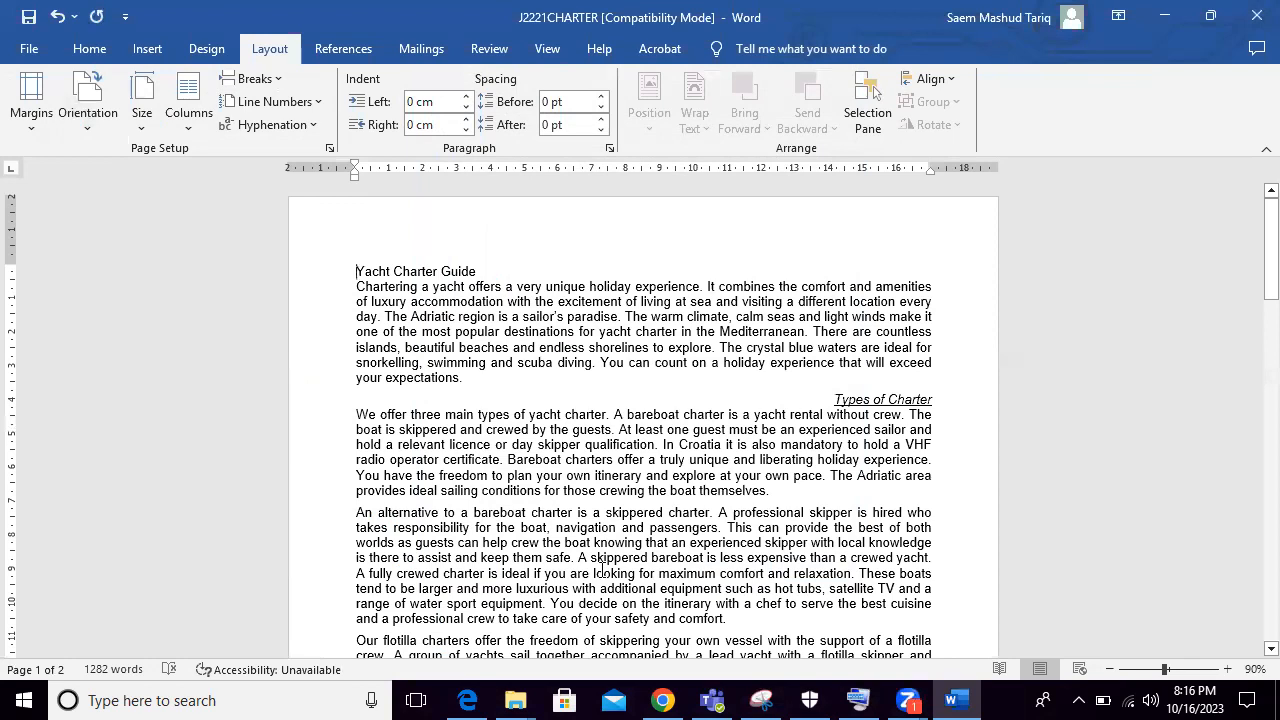
Step: Switch to the exam paper and review the question 1 instructions on page setup and existing paragraph styles
{"action": "left_click", "coordinate": [467, 700]}
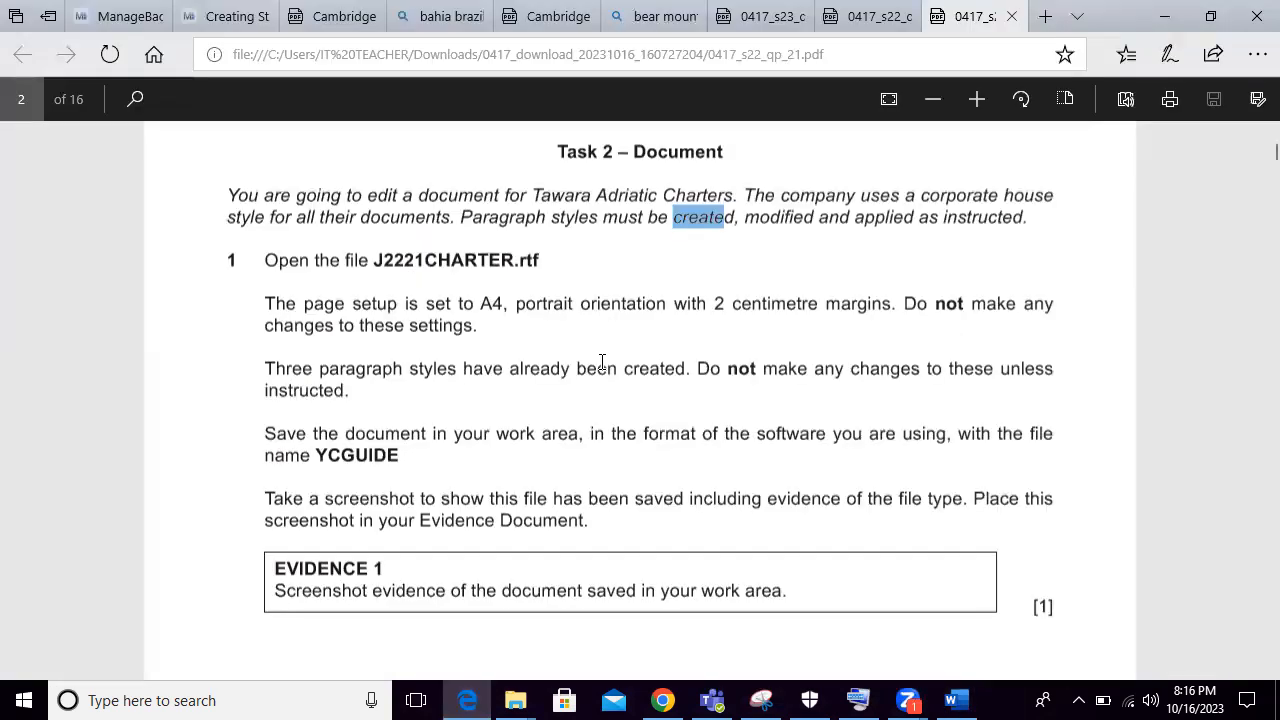
{"action": "left_click_drag", "start_coordinate": [600, 368], "coordinate": [686, 369]}
{"action": "double_click", "coordinate": [912, 303]}
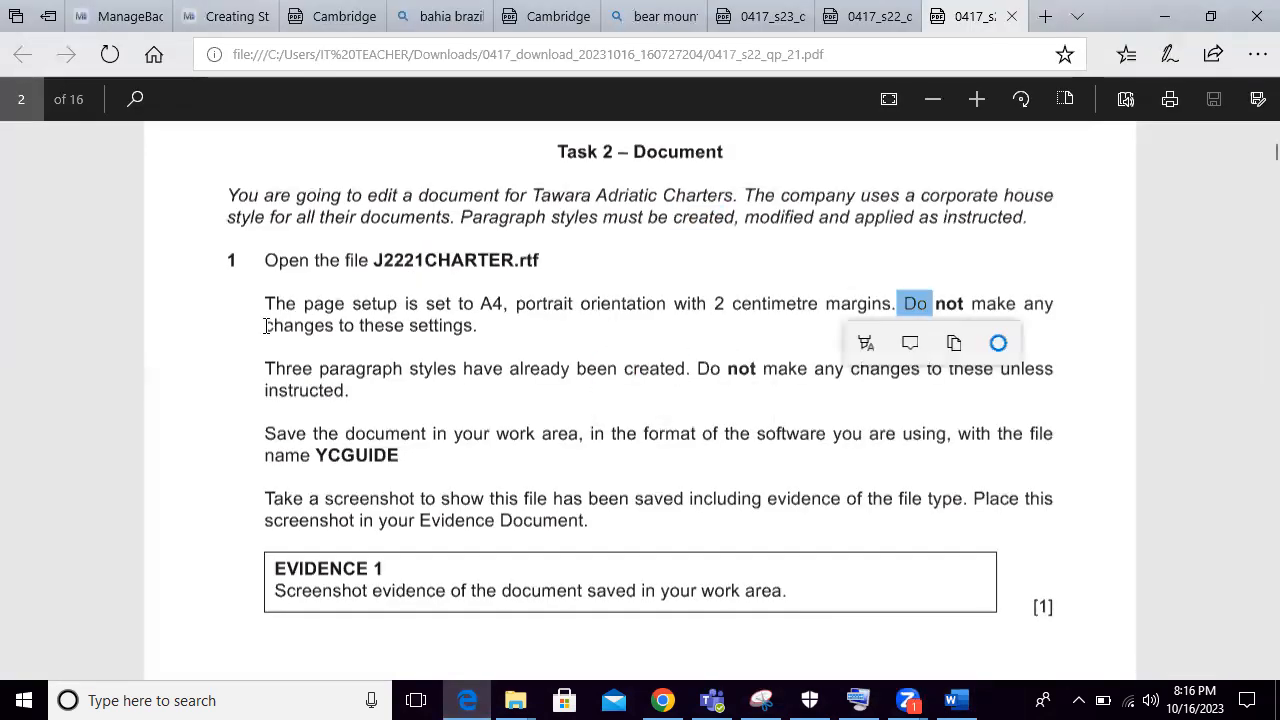
{"action": "left_click_drag", "start_coordinate": [267, 325], "coordinate": [476, 328]}
{"action": "left_click", "coordinate": [443, 400]}
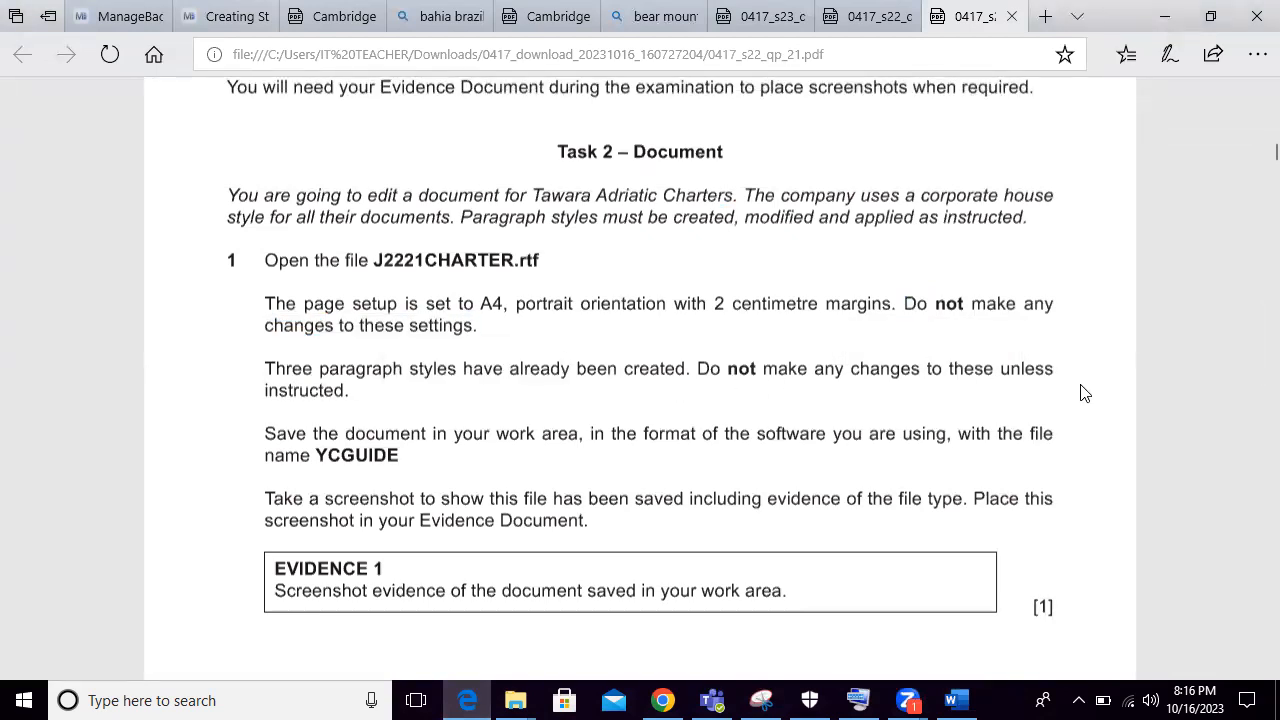
{"action": "left_click_drag", "start_coordinate": [291, 388], "coordinate": [306, 389]}
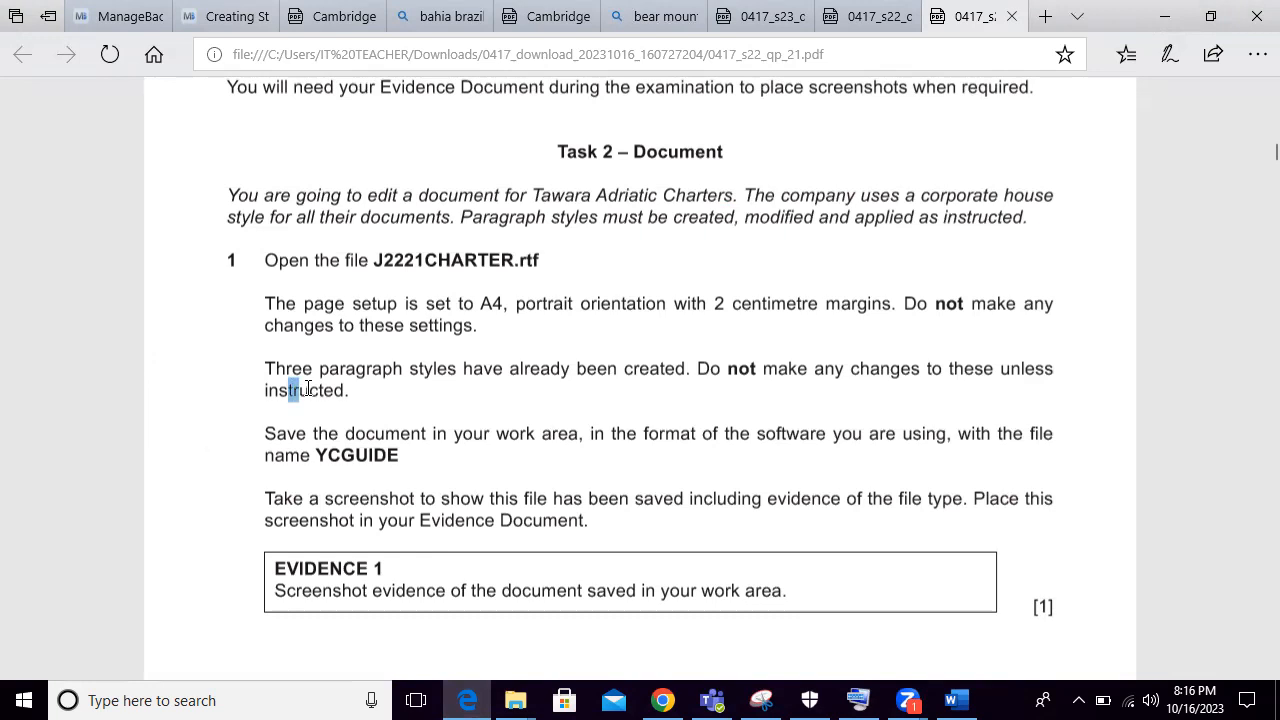
{"action": "left_click", "coordinate": [208, 520]}
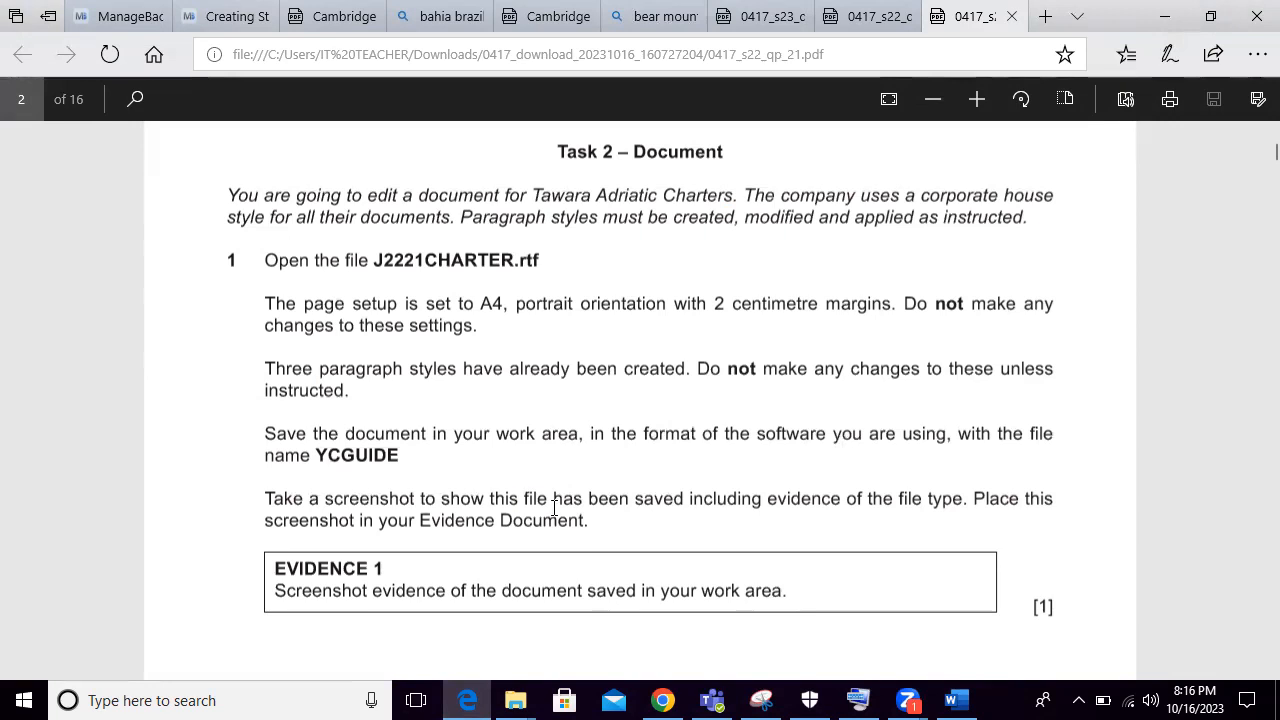
Step: Copy the text Tawara Adriatic Charters from question 2 and recheck the YCGUIDE file name instruction in question 1
{"action": "scroll", "coordinate": [555, 508], "scroll_direction": "down", "scroll_amount": 6}
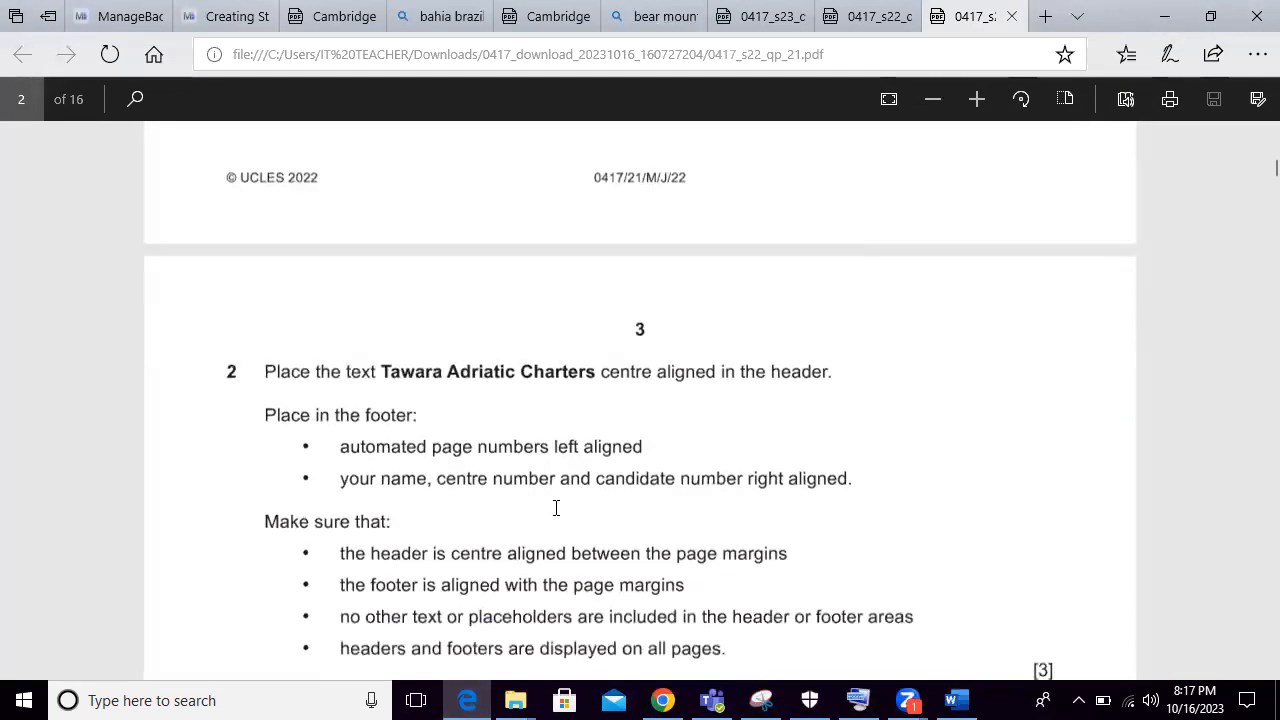
{"action": "scroll", "coordinate": [556, 508], "scroll_direction": "down", "scroll_amount": 4}
{"action": "left_click_drag", "start_coordinate": [382, 188], "coordinate": [606, 188]}
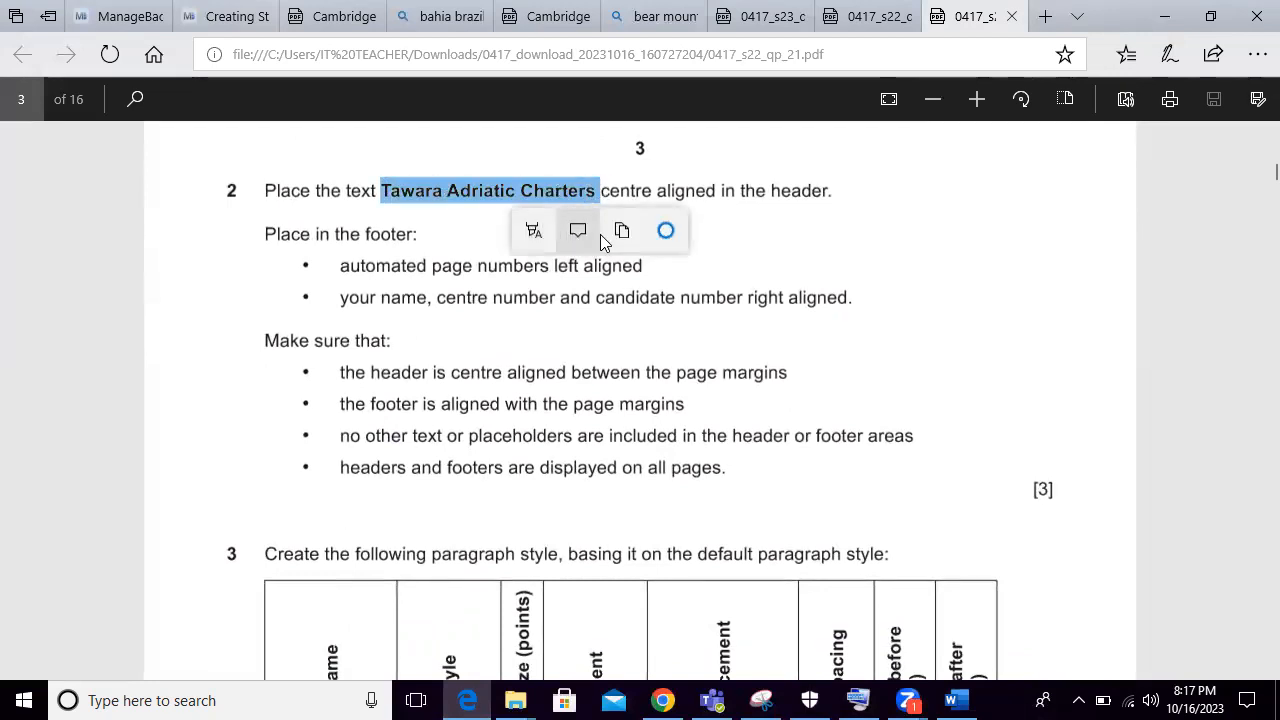
{"action": "left_click", "coordinate": [622, 231]}
{"action": "scroll", "coordinate": [645, 290], "scroll_direction": "up", "scroll_amount": 6}
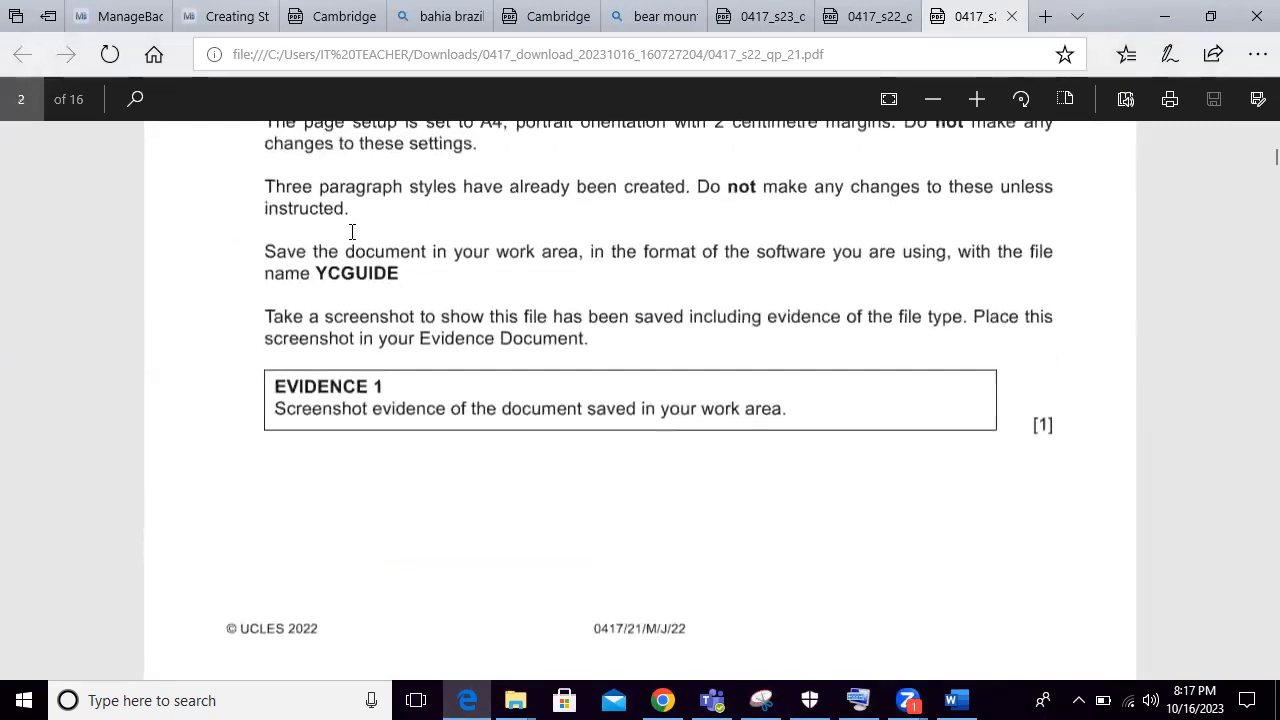
{"action": "left_click_drag", "start_coordinate": [316, 272], "coordinate": [424, 274]}
{"action": "scroll", "coordinate": [592, 450], "scroll_direction": "down", "scroll_amount": 4}
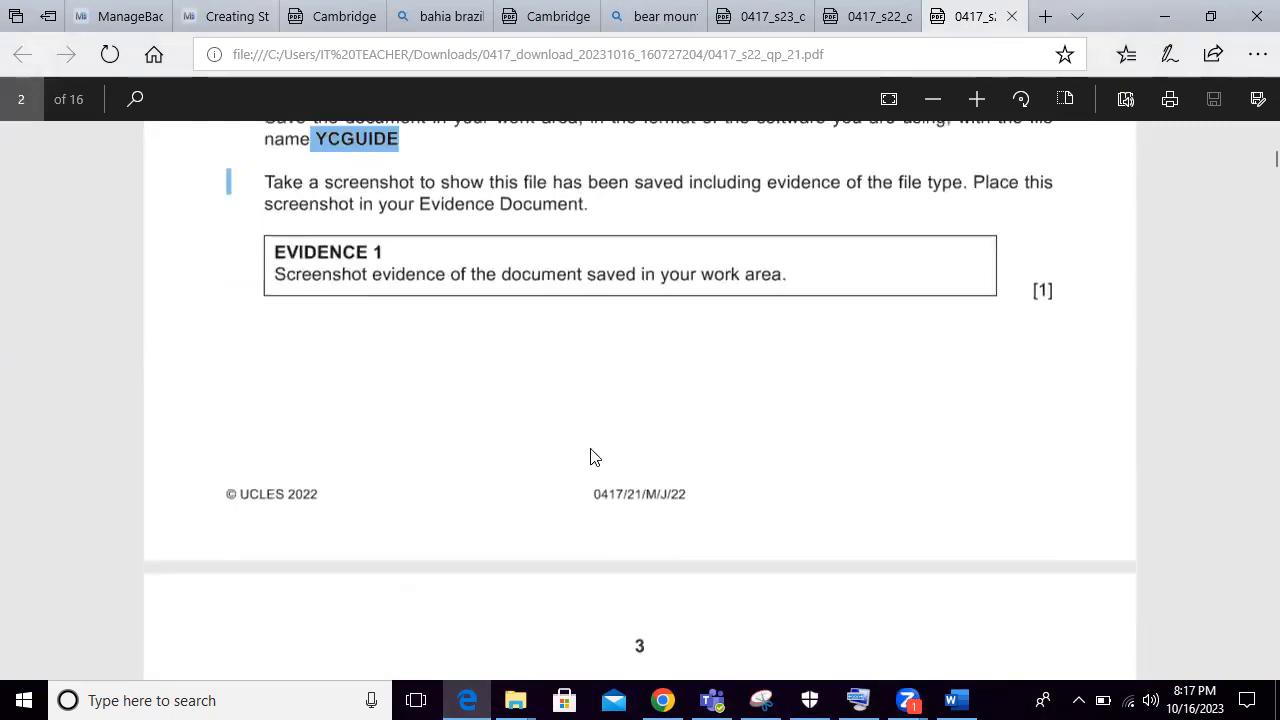
{"action": "scroll", "coordinate": [592, 448], "scroll_direction": "up", "scroll_amount": 3}
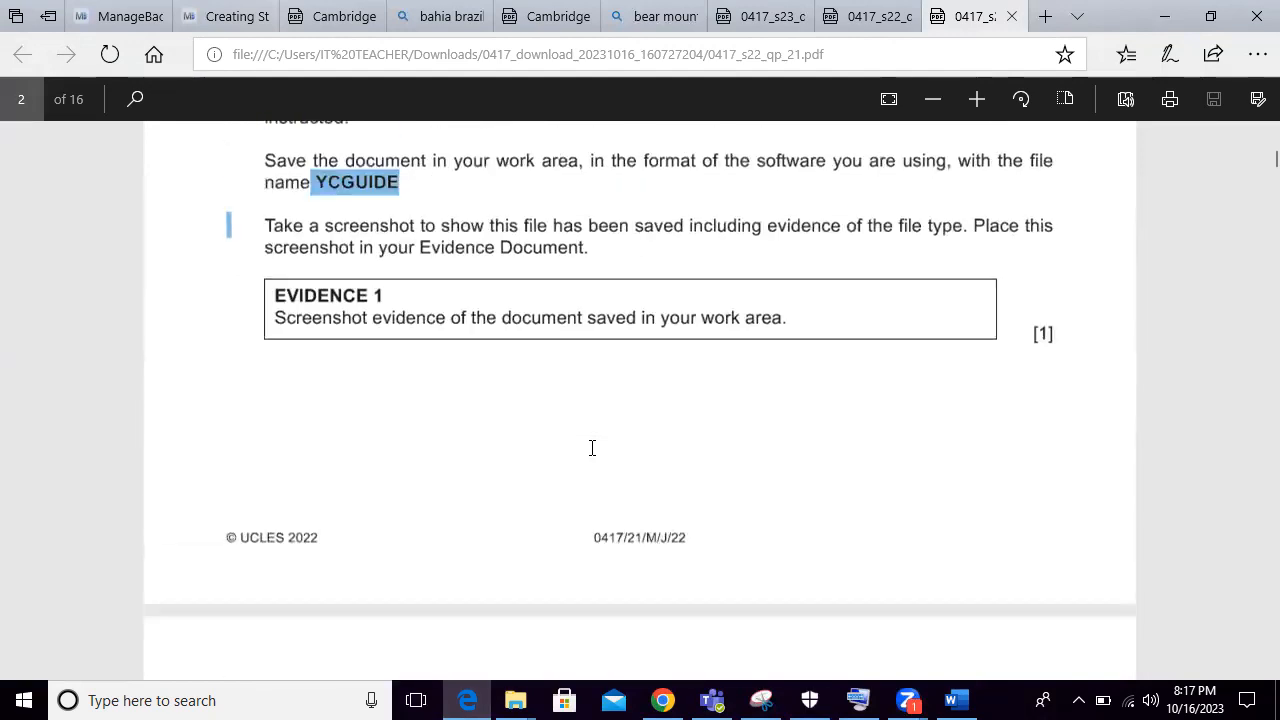
{"action": "scroll", "coordinate": [592, 455], "scroll_direction": "down", "scroll_amount": 5}
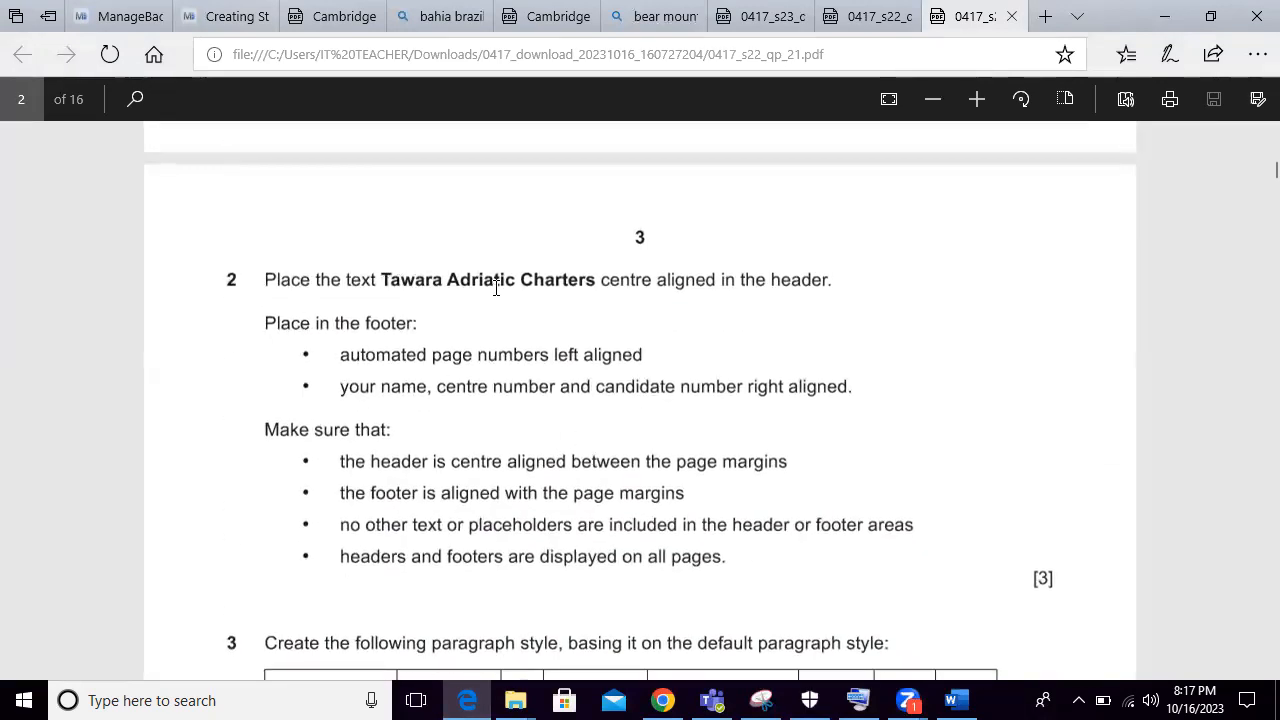
Step: Insert a Blank (Three Columns) header in the Word document and paste Tawara Adriatic Charters into its centre placeholder
{"action": "left_click", "coordinate": [956, 700]}
{"action": "left_click", "coordinate": [150, 49]}
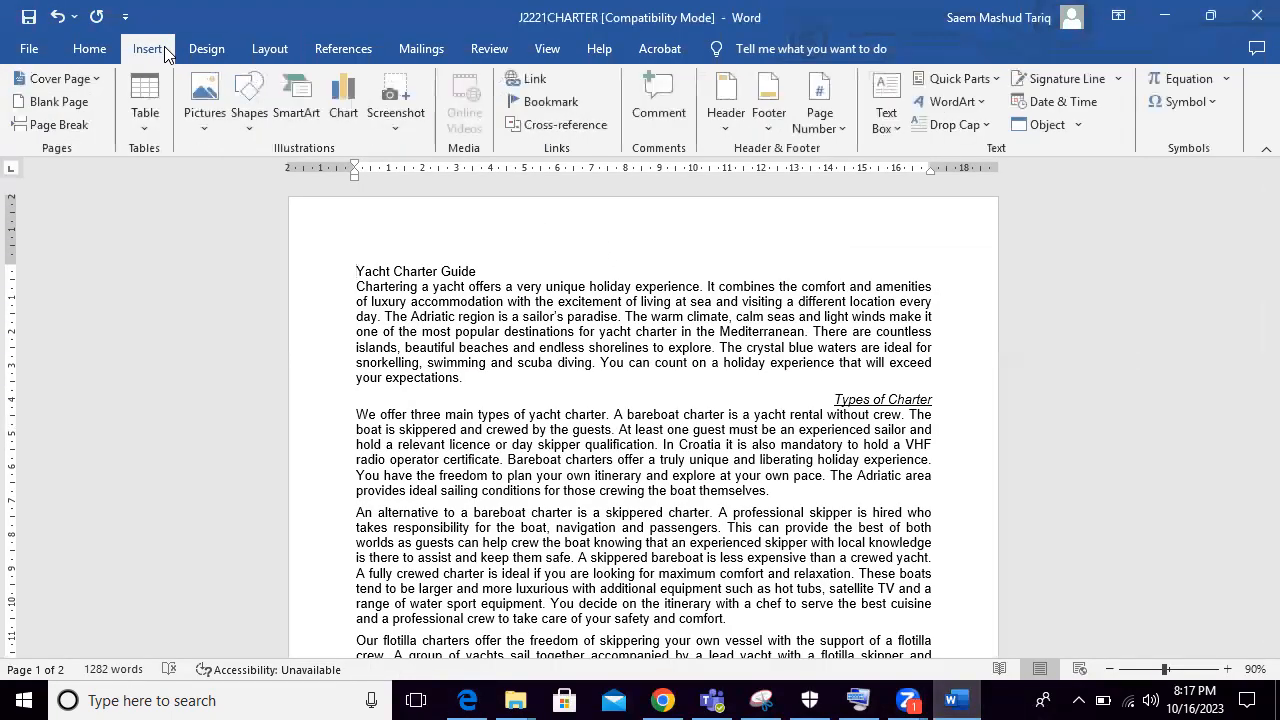
{"action": "left_click", "coordinate": [728, 116]}
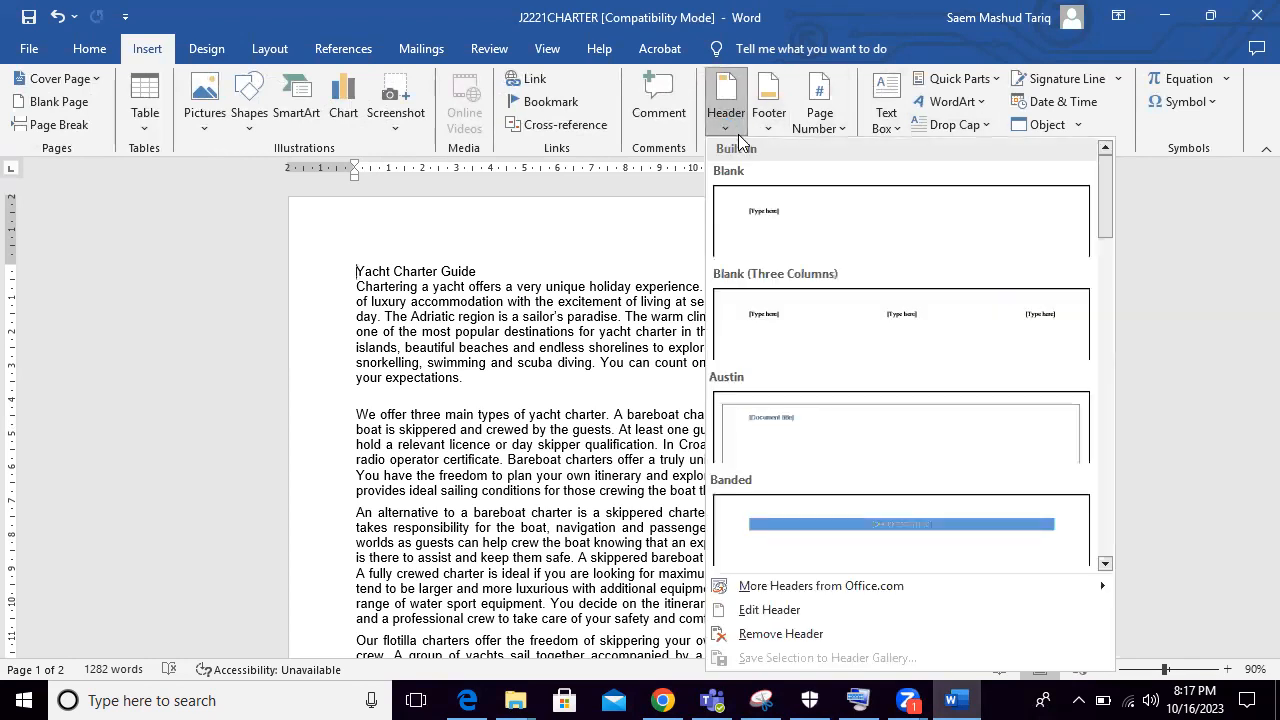
{"action": "left_click", "coordinate": [800, 326]}
{"action": "left_click", "coordinate": [642, 245]}
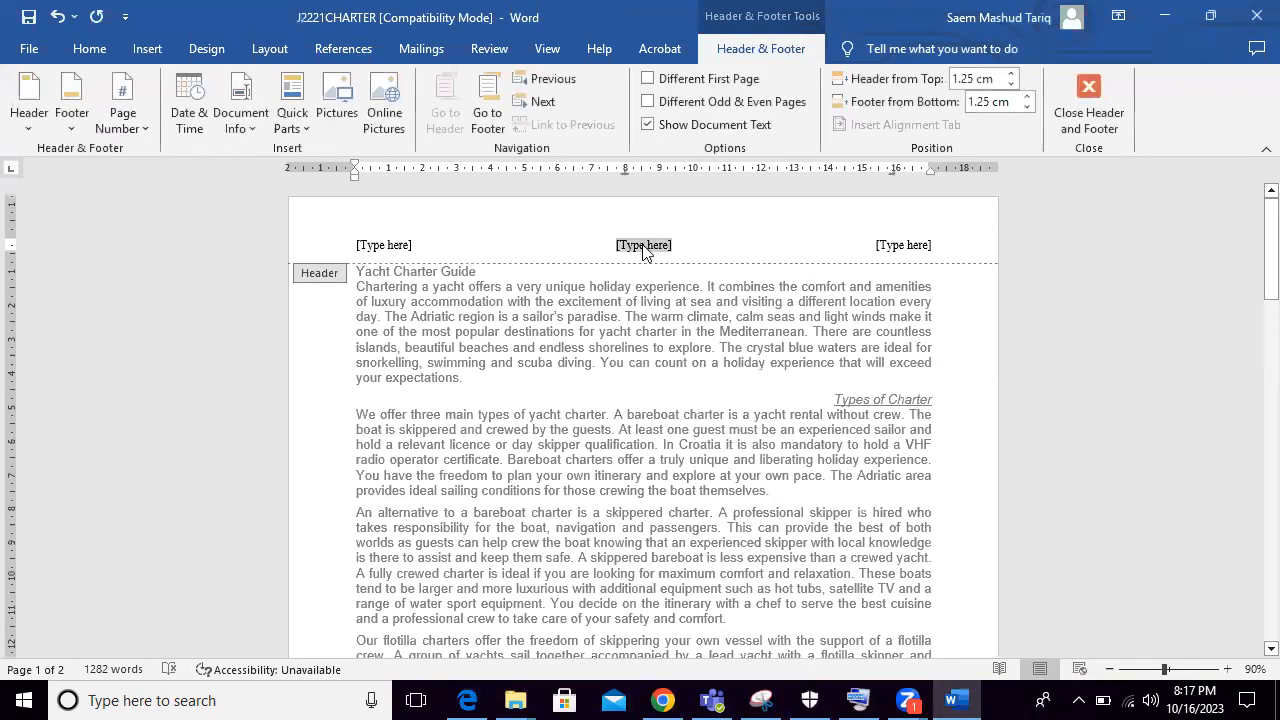
{"action": "right_click", "coordinate": [645, 247]}
{"action": "left_click", "coordinate": [687, 366]}
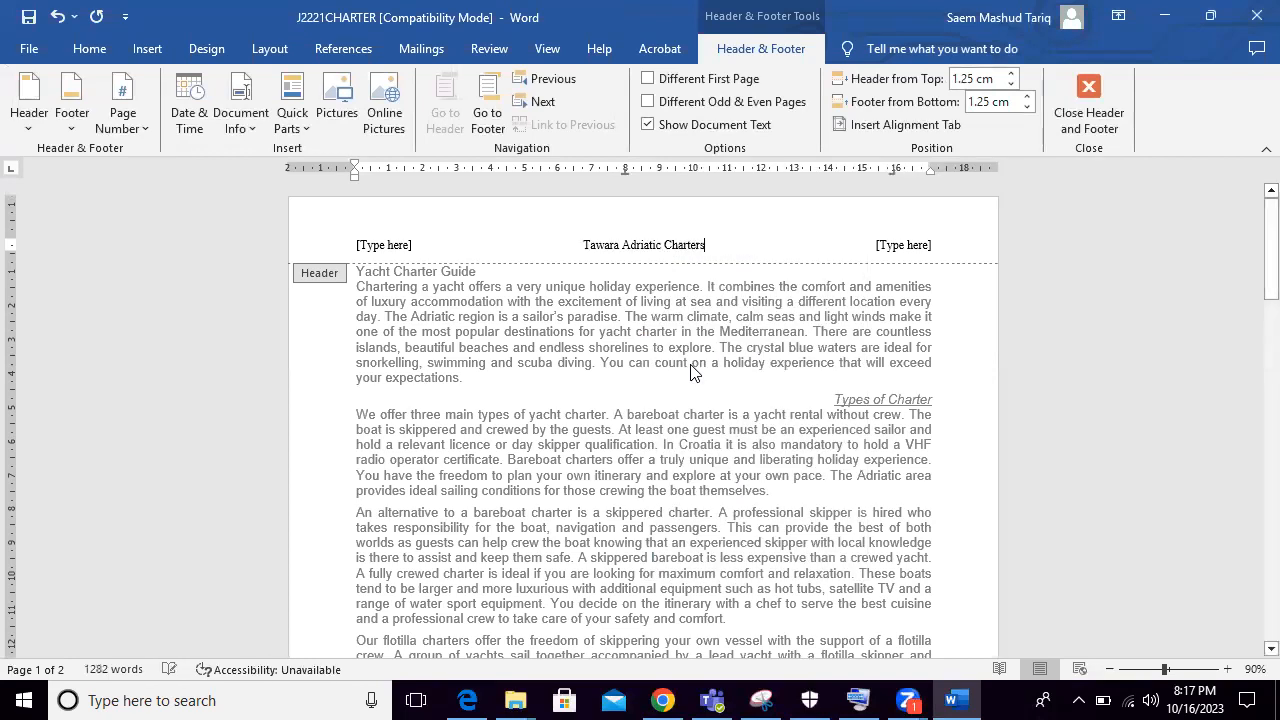
Step: Recheck the placeholder rule in question 2 of the exam paper and delete the unused left and right placeholders from the Word header
{"action": "left_click", "coordinate": [470, 699]}
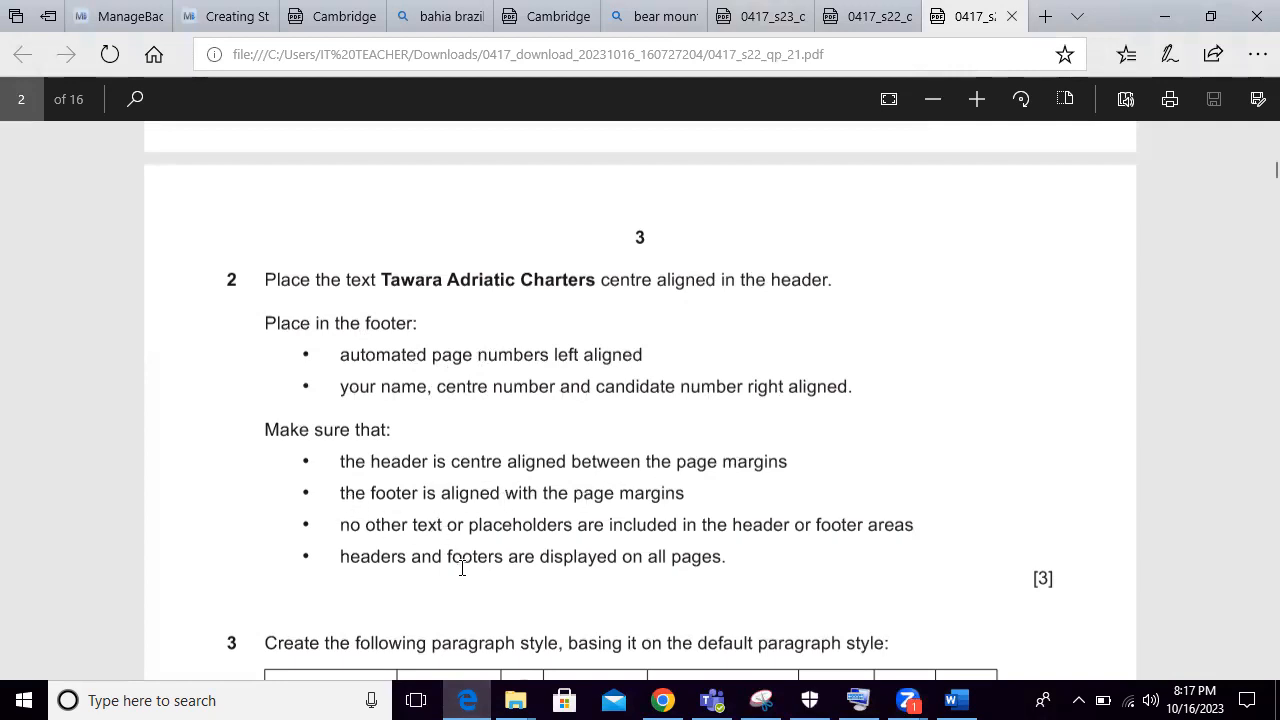
{"action": "left_click_drag", "start_coordinate": [368, 524], "coordinate": [923, 519]}
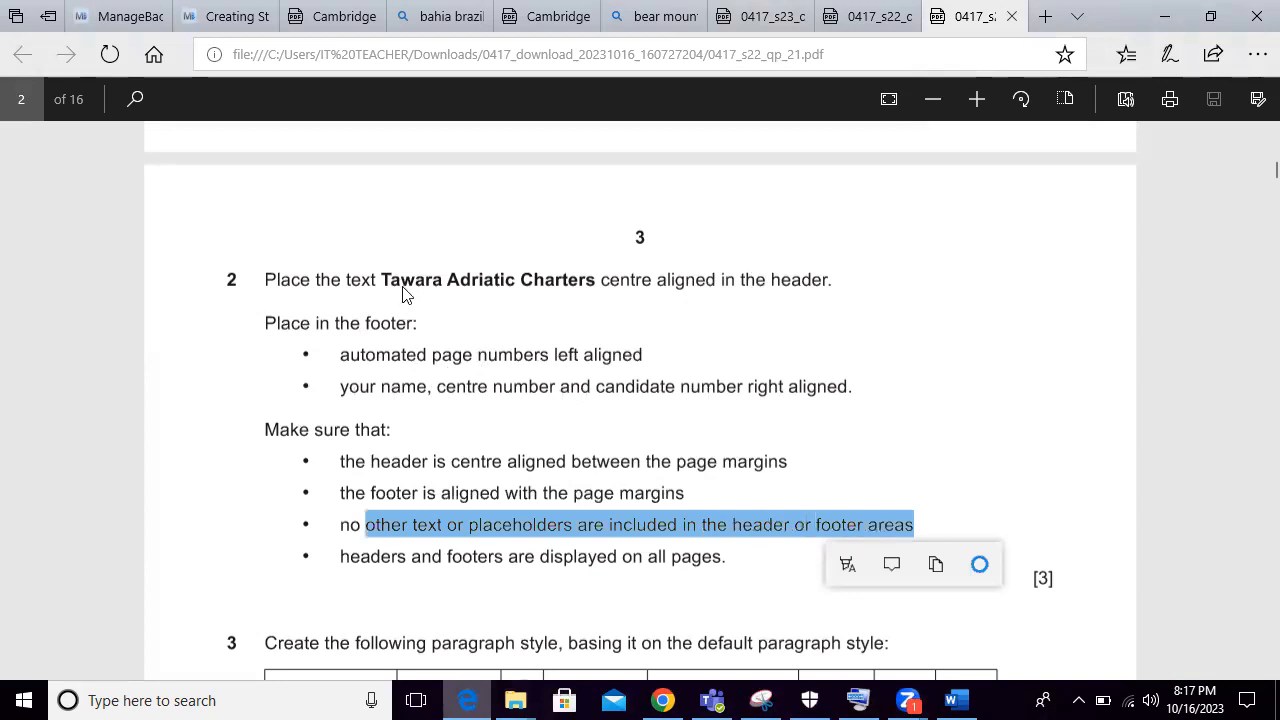
{"action": "key", "text": "alt+Tab"}
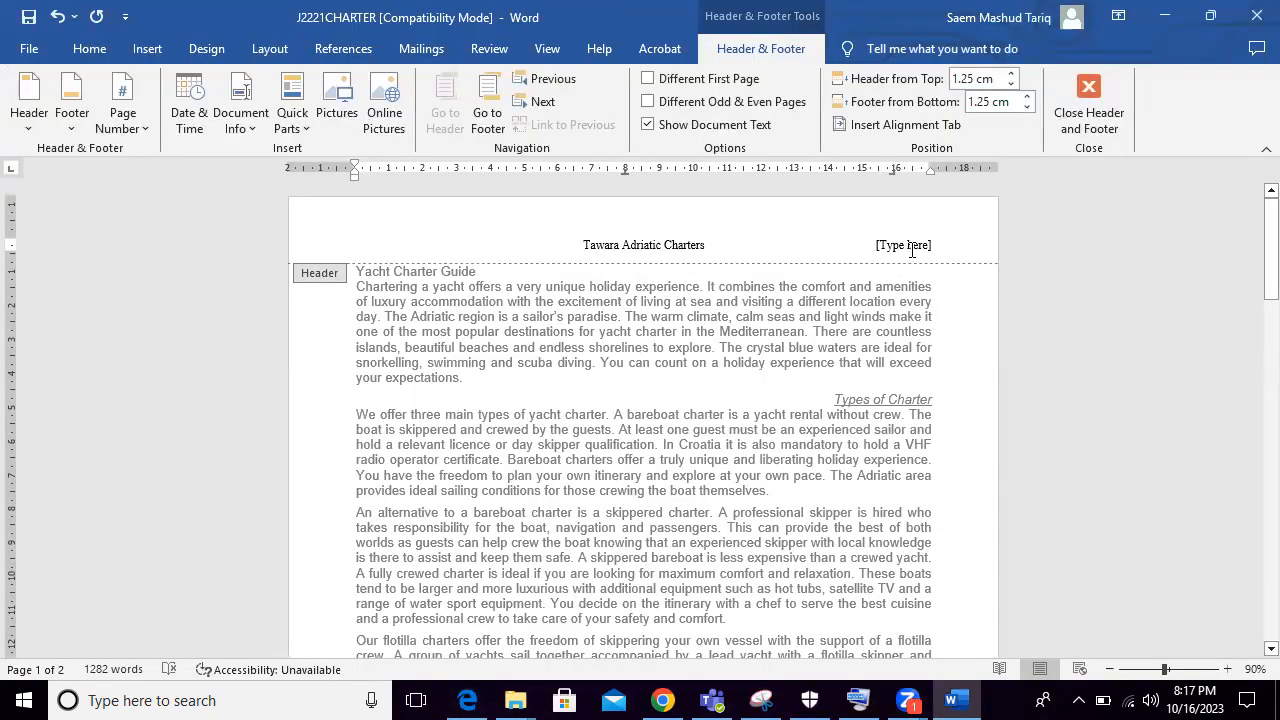
{"action": "left_click", "coordinate": [911, 250]}
{"action": "key", "text": "Delete"}
Step: Go to the footer area and insert a Blank (Three Columns) footer
{"action": "left_click", "coordinate": [488, 105]}
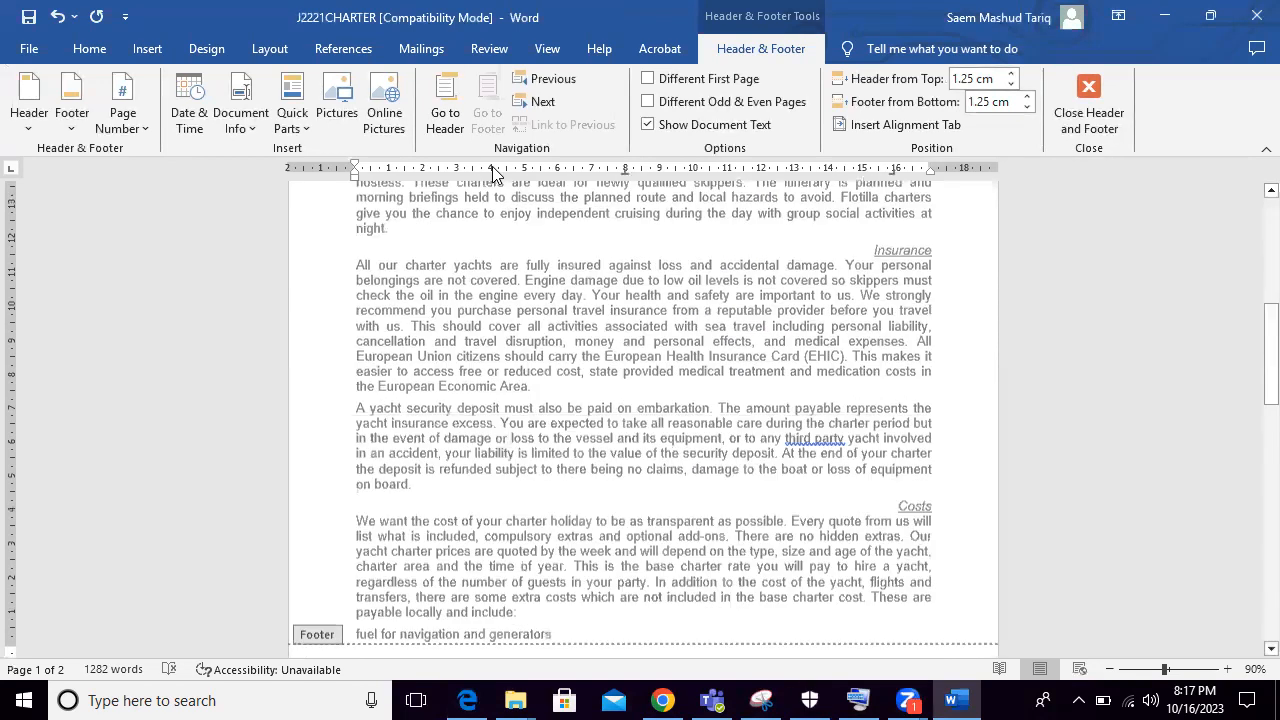
{"action": "left_click", "coordinate": [147, 48]}
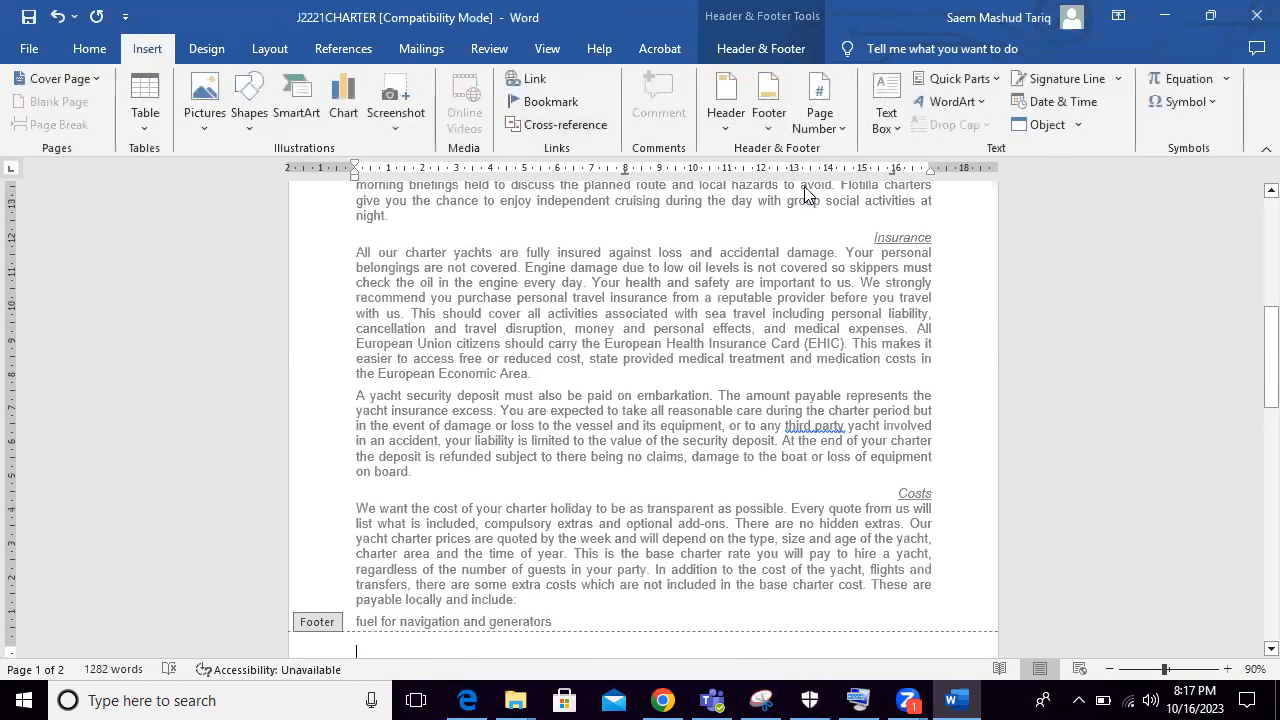
{"action": "left_click", "coordinate": [764, 120]}
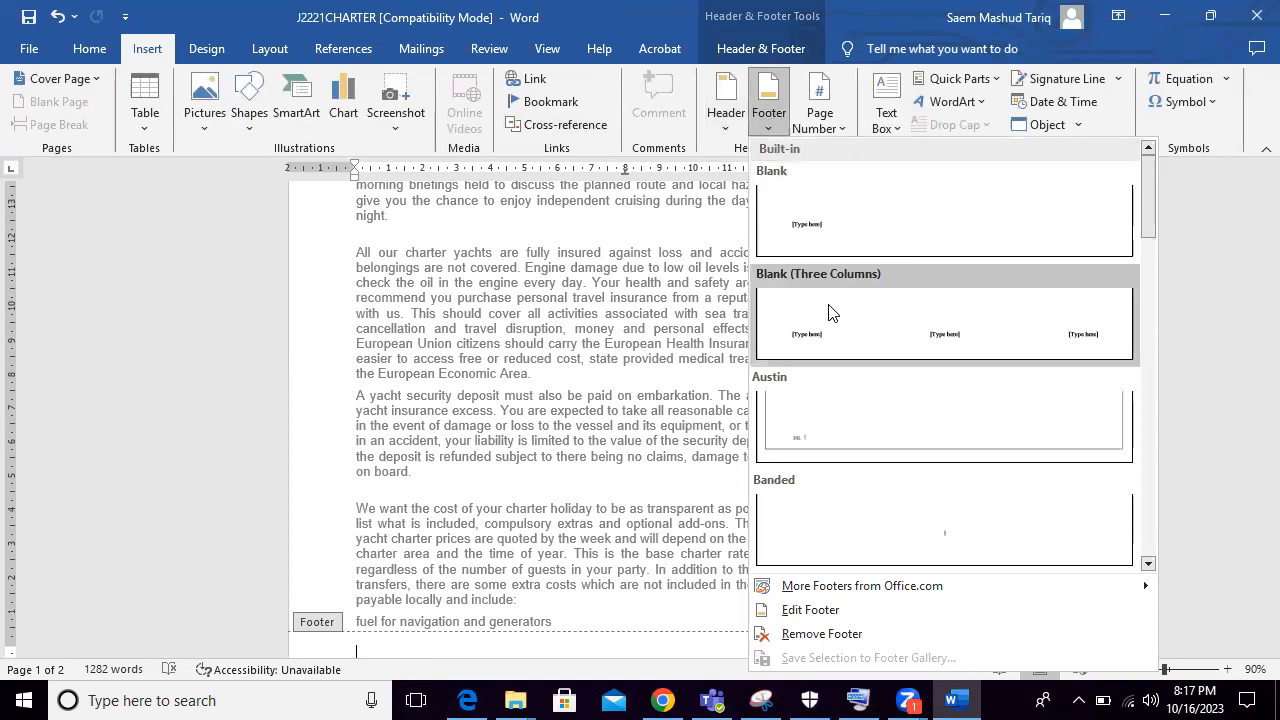
{"action": "left_click", "coordinate": [830, 310]}
{"action": "scroll", "coordinate": [1250, 375], "scroll_direction": "down", "scroll_amount": 5}
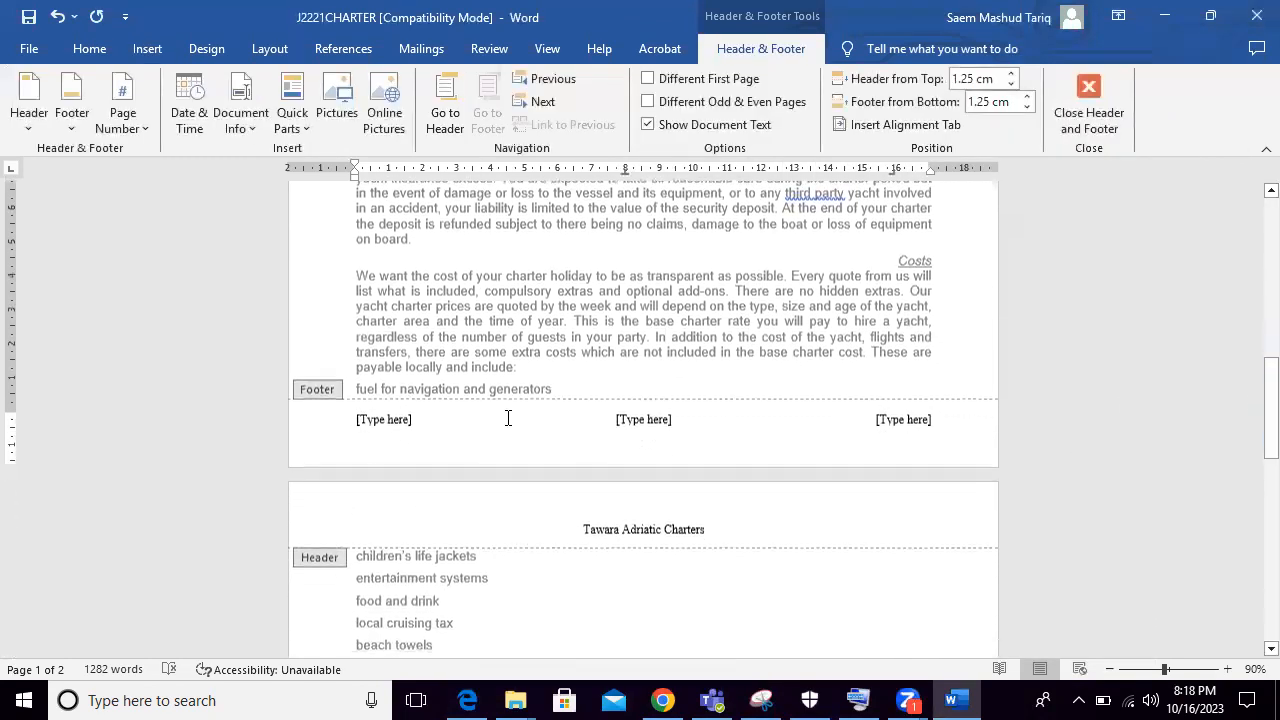
Step: Check the footer requirements in question 2, then replace the first footer placeholder in Word with a "1 | Page" style page number at the current position
{"action": "left_click", "coordinate": [467, 700]}
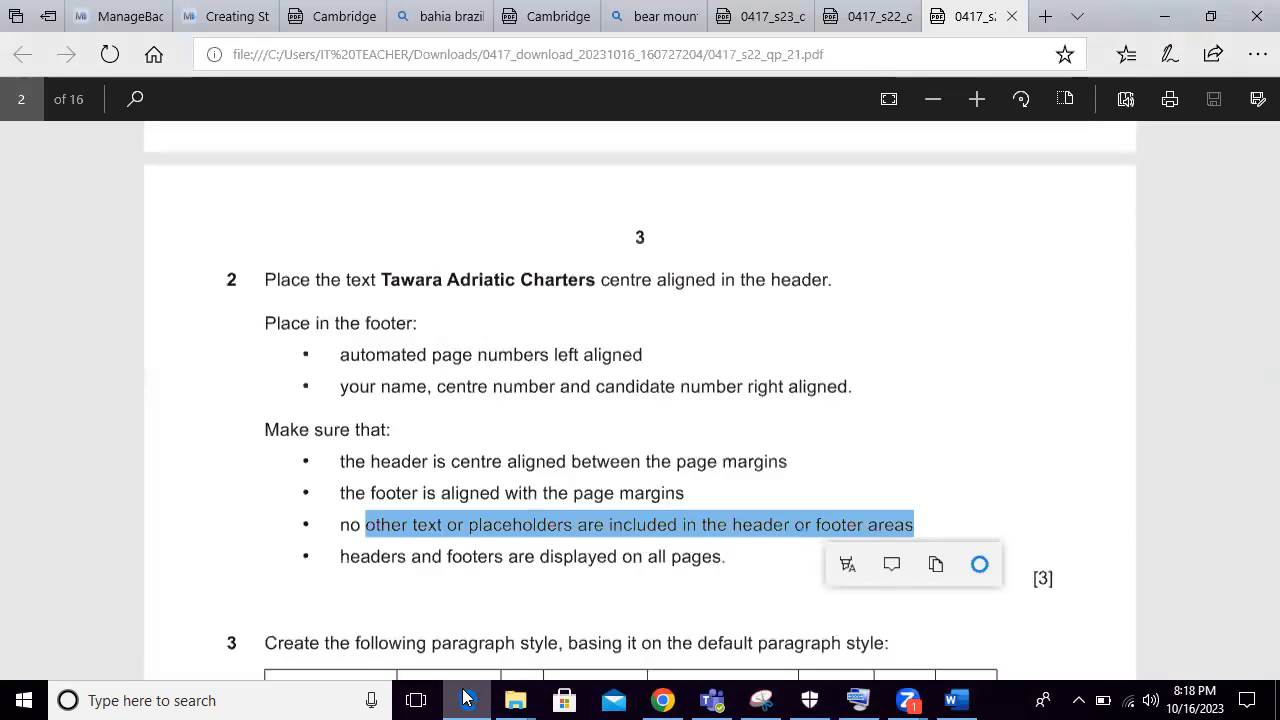
{"action": "left_click", "coordinate": [467, 700]}
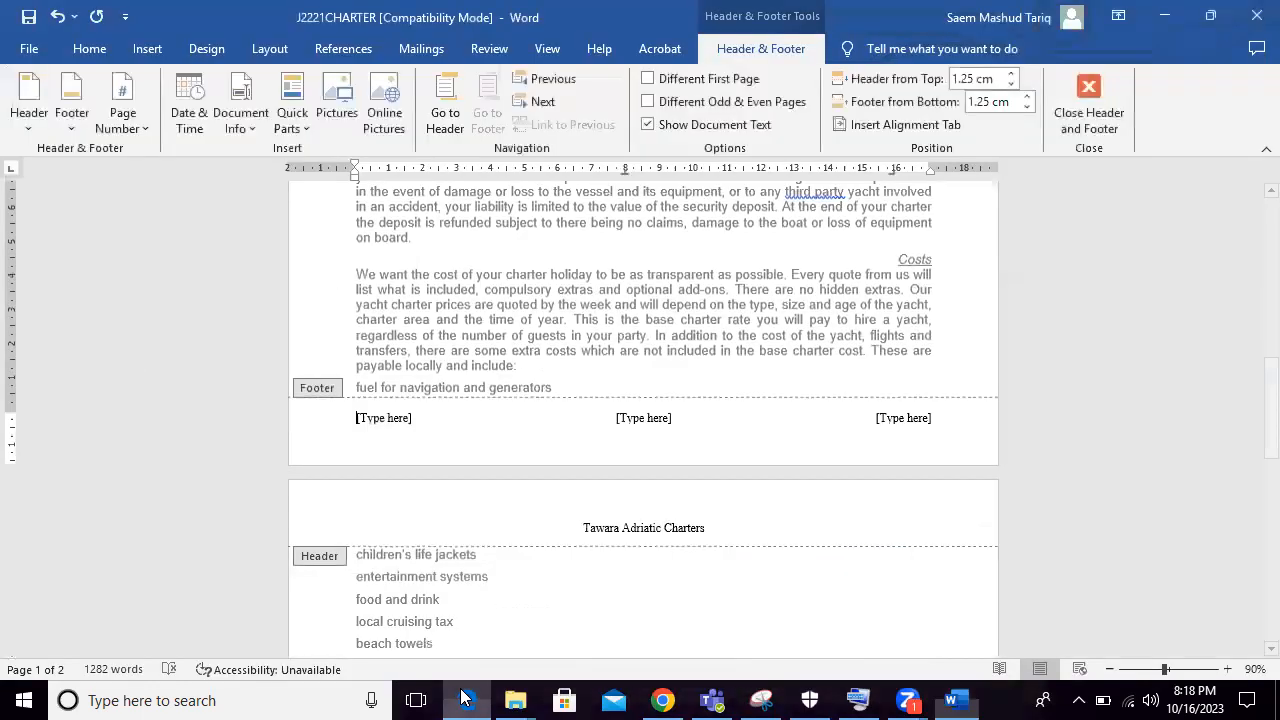
{"action": "left_click", "coordinate": [393, 413]}
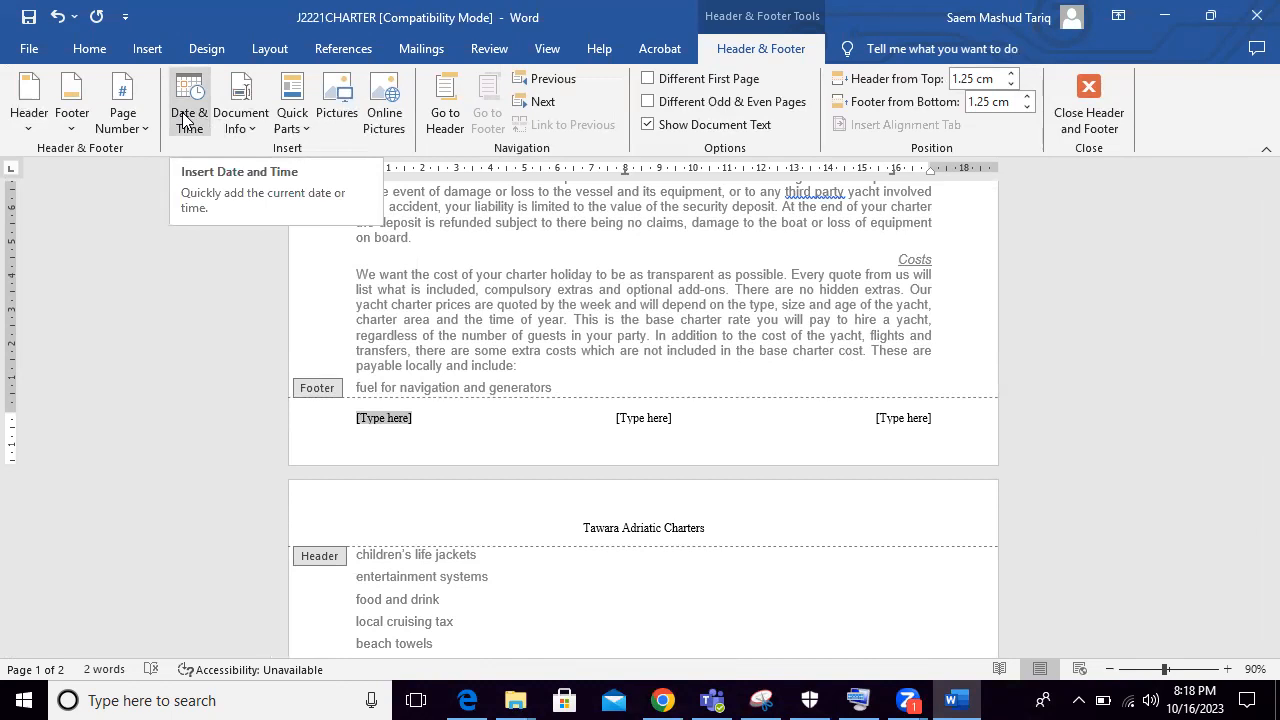
{"action": "left_click", "coordinate": [147, 48]}
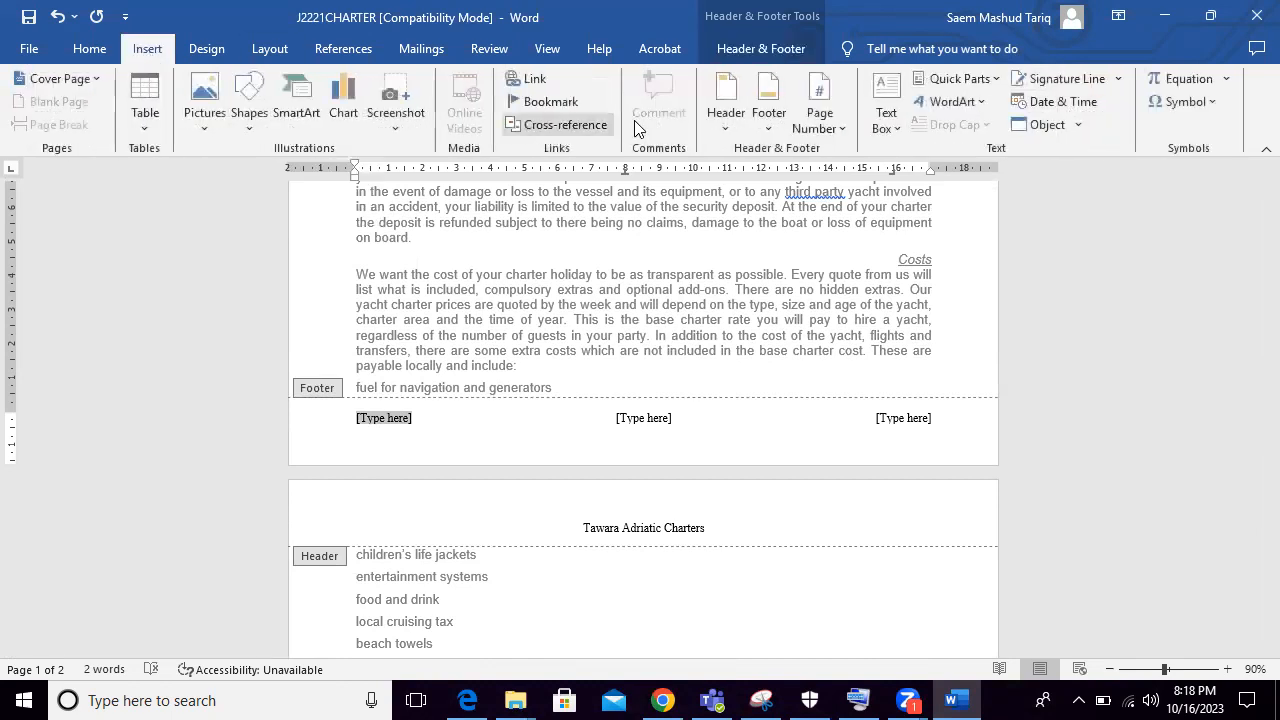
{"action": "left_click", "coordinate": [769, 124]}
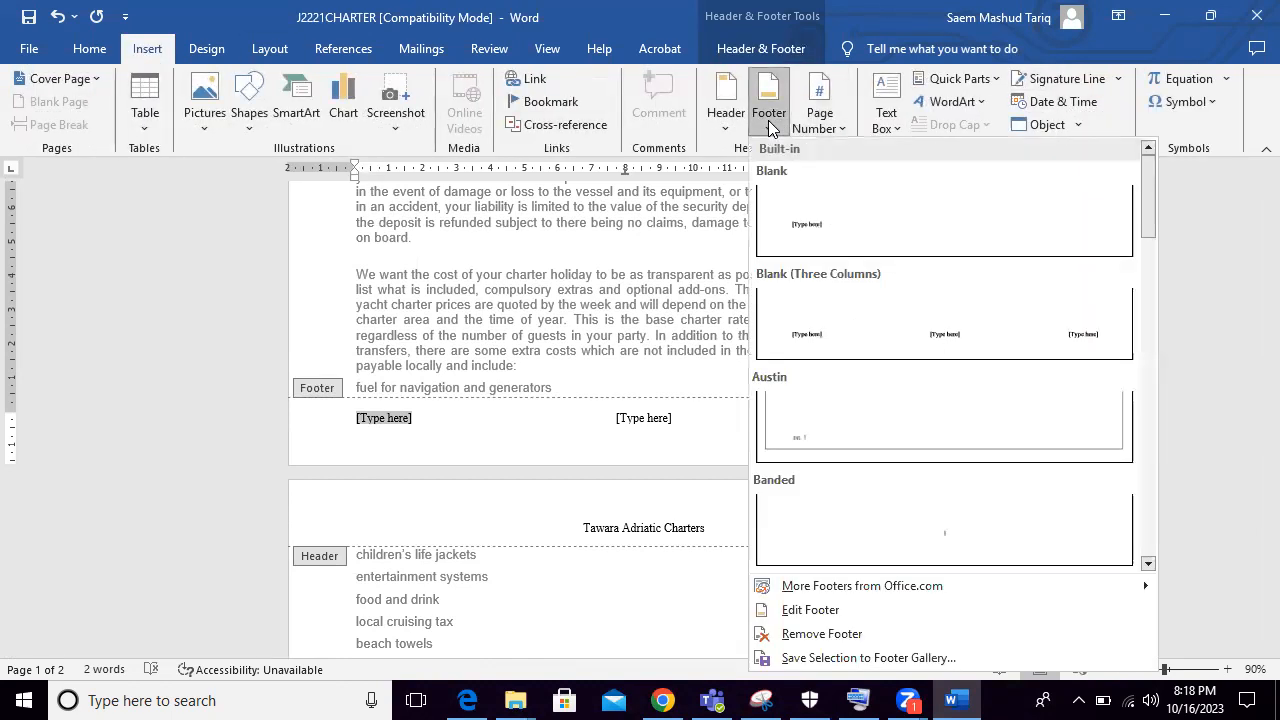
{"action": "left_click", "coordinate": [820, 128]}
{"action": "left_click", "coordinate": [820, 128]}
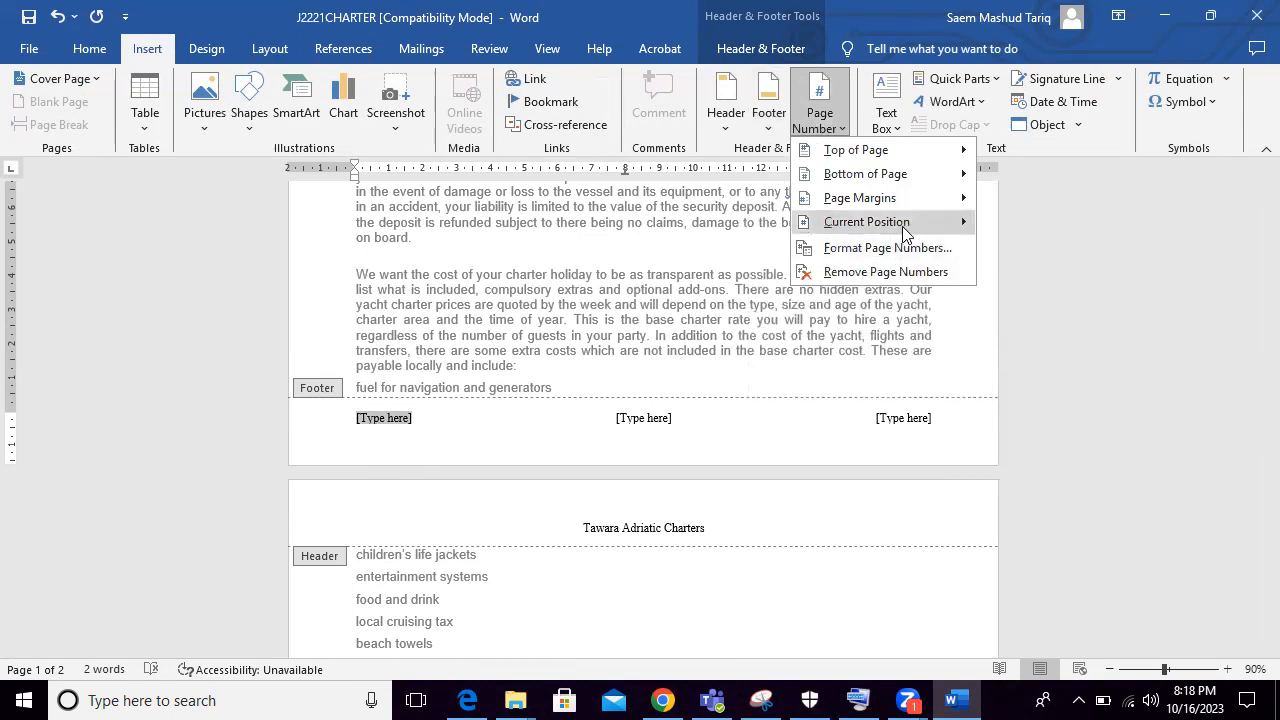
{"action": "mouse_move", "coordinate": [876, 235]}
{"action": "left_click", "coordinate": [556, 420]}
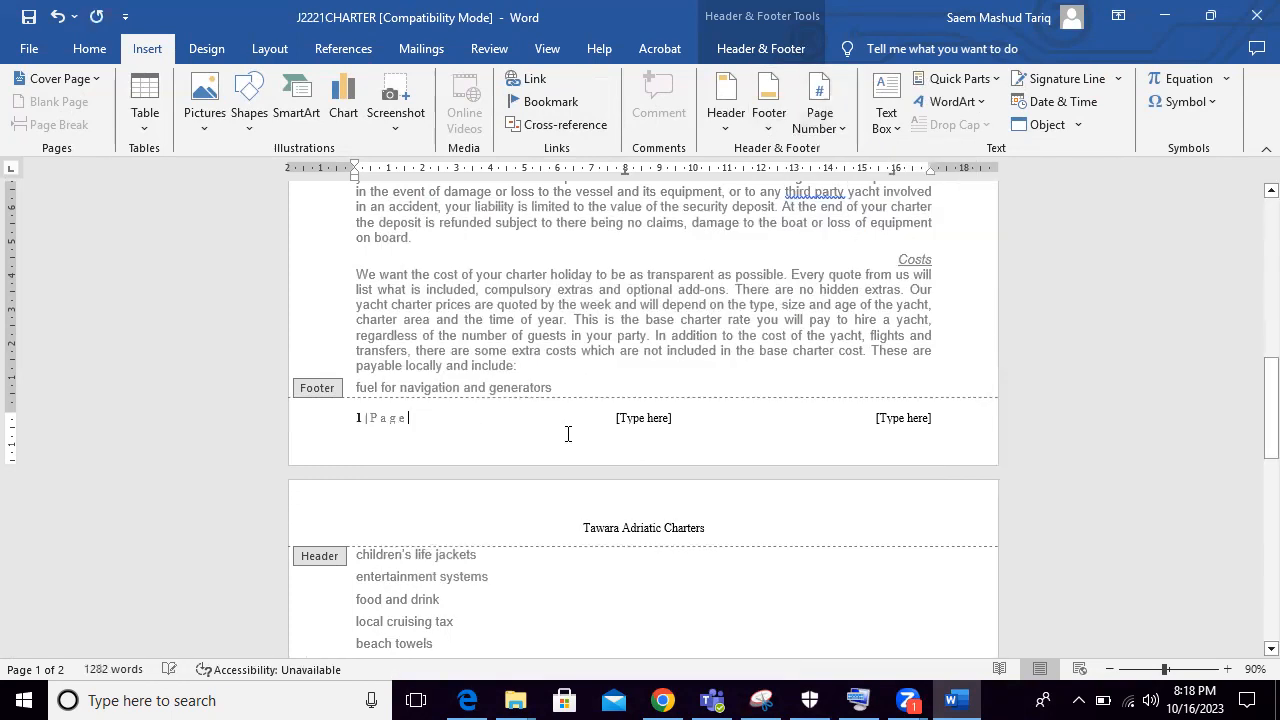
Step: Recheck the page number instruction in question 2 of the exam paper and copy the text "name, centre number and candidate"
{"action": "left_click", "coordinate": [467, 700]}
{"action": "left_click_drag", "start_coordinate": [351, 356], "coordinate": [553, 357]}
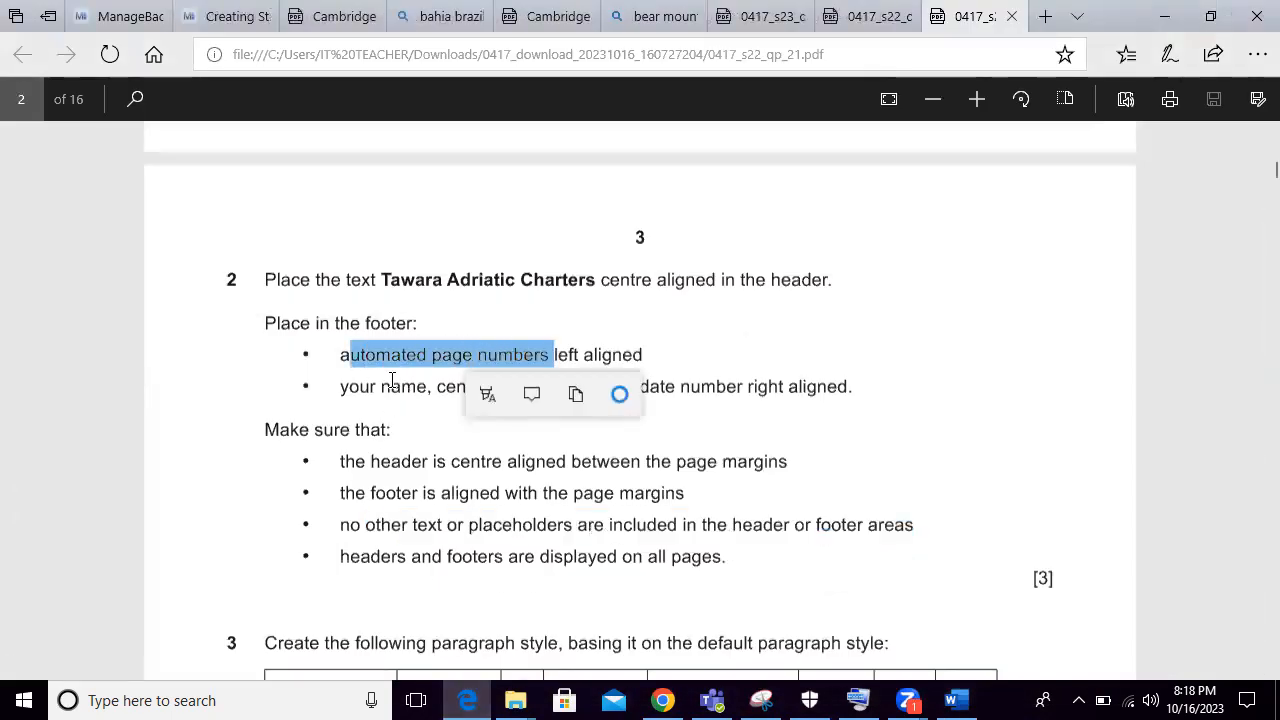
{"action": "left_click_drag", "start_coordinate": [381, 387], "coordinate": [677, 387]}
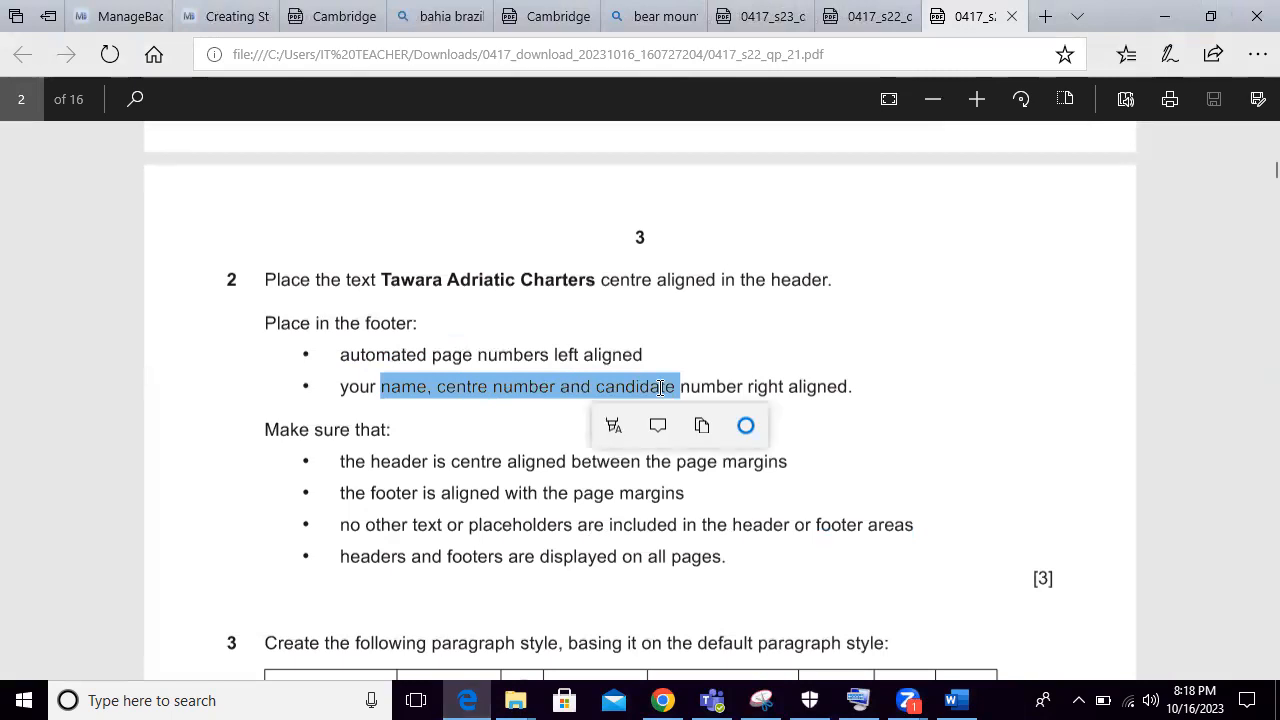
{"action": "right_click", "coordinate": [660, 388]}
{"action": "left_click", "coordinate": [684, 517]}
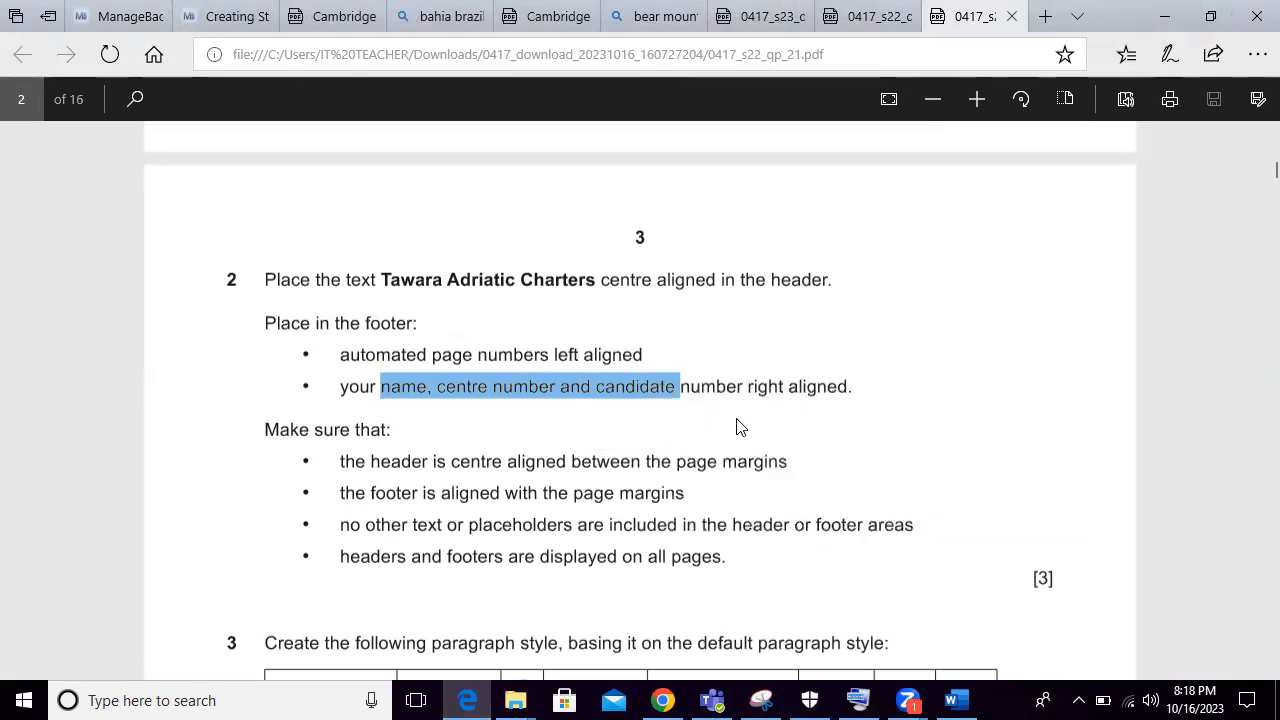
Step: Paste the copied text into the right-aligned footer placeholder in Word and delete the unused centre placeholder
{"action": "left_click", "coordinate": [951, 700]}
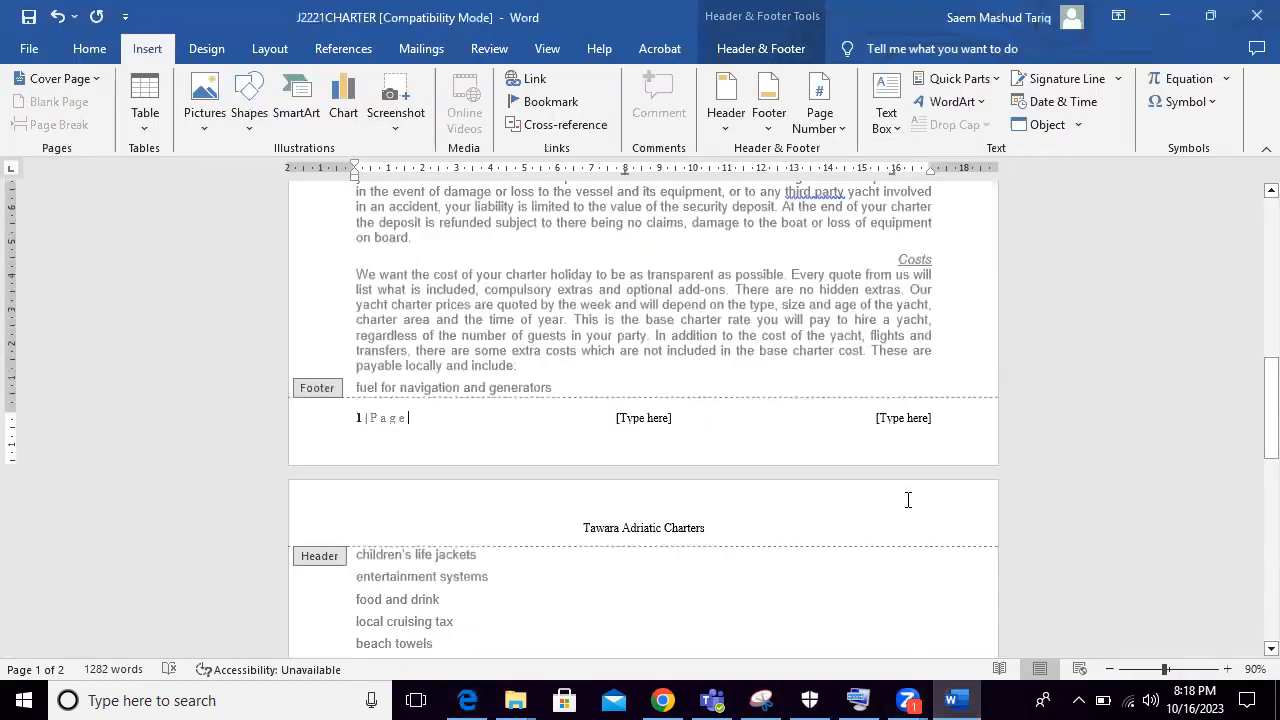
{"action": "left_click", "coordinate": [914, 424]}
{"action": "key", "text": "ctrl+v"}
{"action": "left_click", "coordinate": [658, 419]}
{"action": "key", "text": "BackSpace"}
Step: Recheck the question 2 rules about extra placeholders and about displaying headers and footers on all pages
{"action": "left_click", "coordinate": [467, 700]}
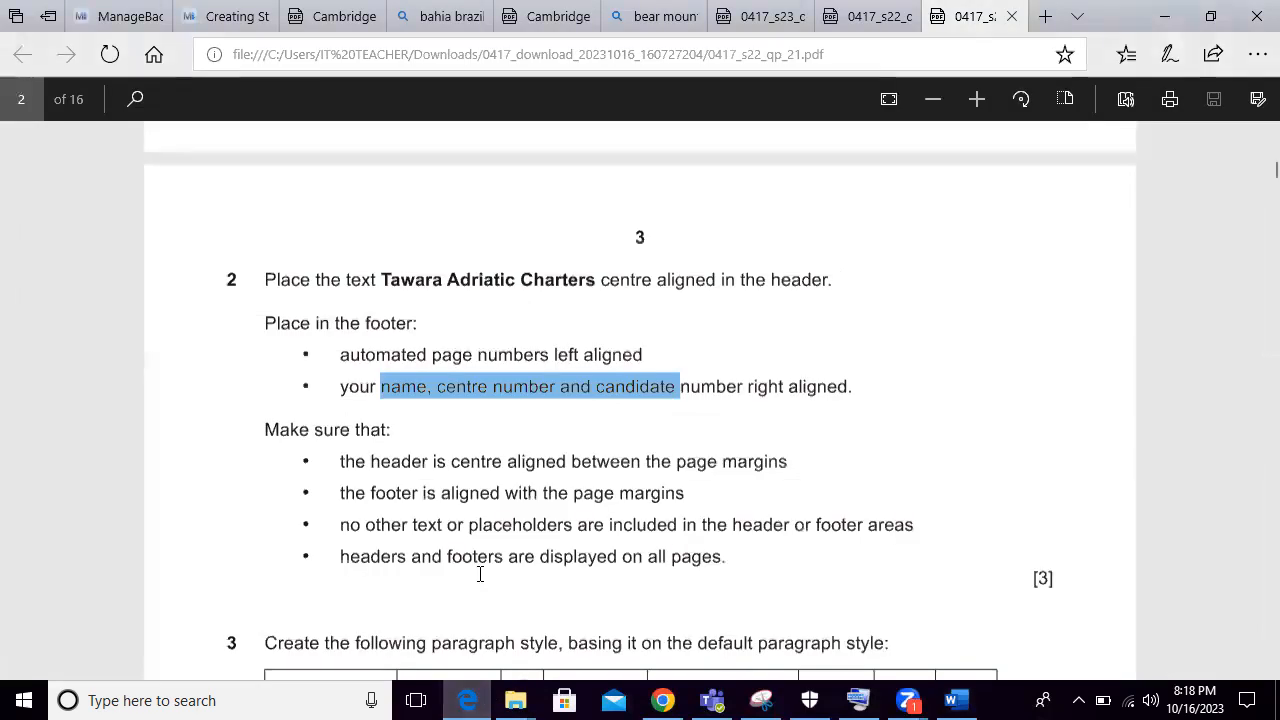
{"action": "left_click_drag", "start_coordinate": [362, 525], "coordinate": [866, 530]}
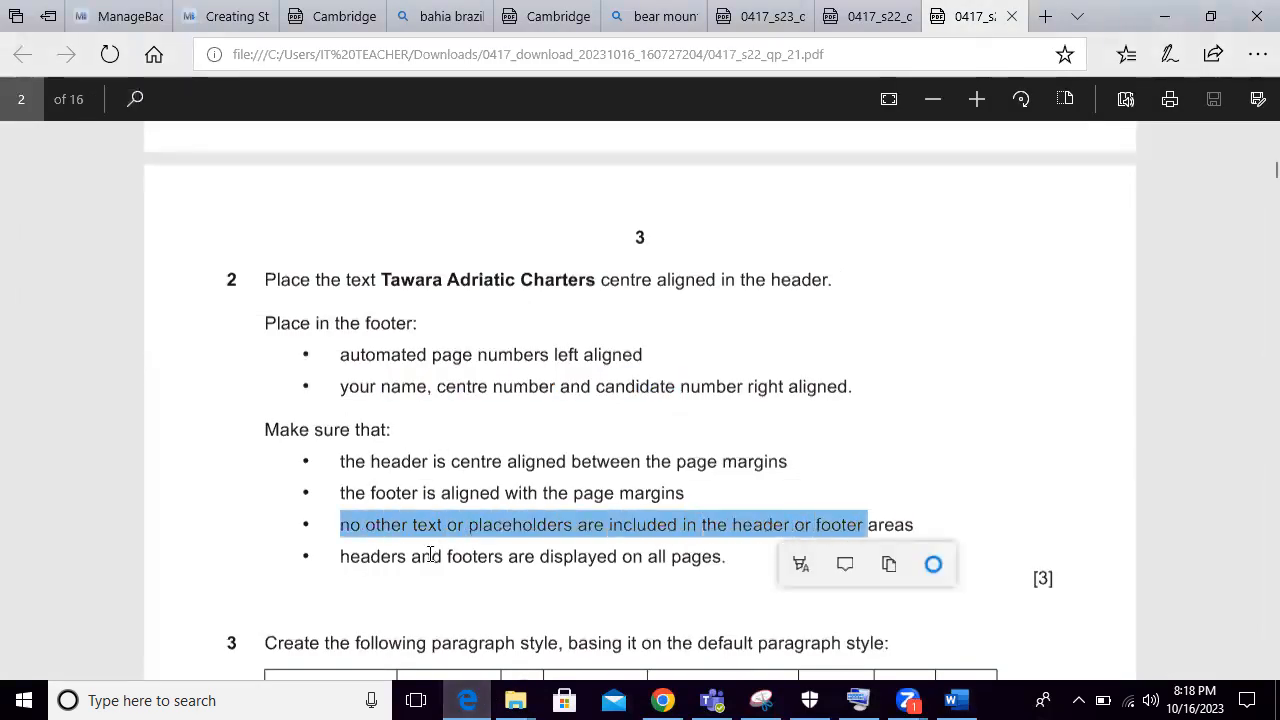
{"action": "double_click", "coordinate": [427, 556]}
{"action": "scroll", "coordinate": [470, 443], "scroll_direction": "down", "scroll_amount": 3}
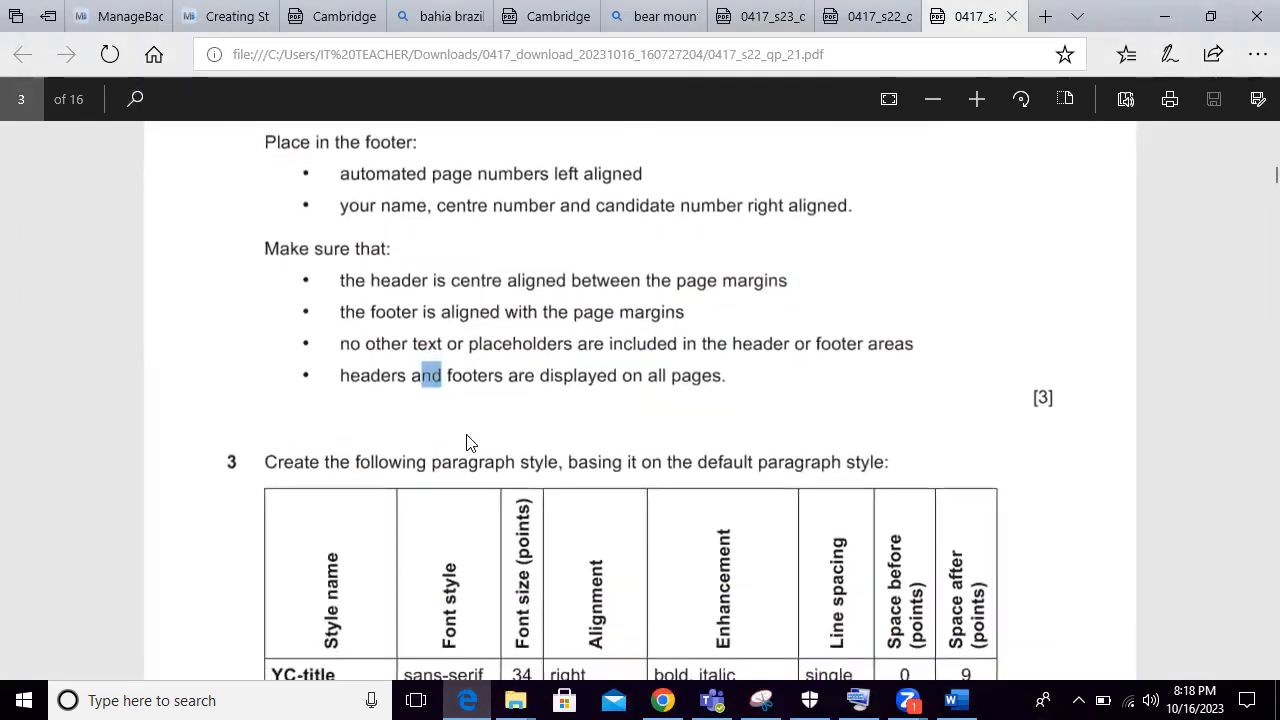
{"action": "scroll", "coordinate": [470, 443], "scroll_direction": "up", "scroll_amount": 1}
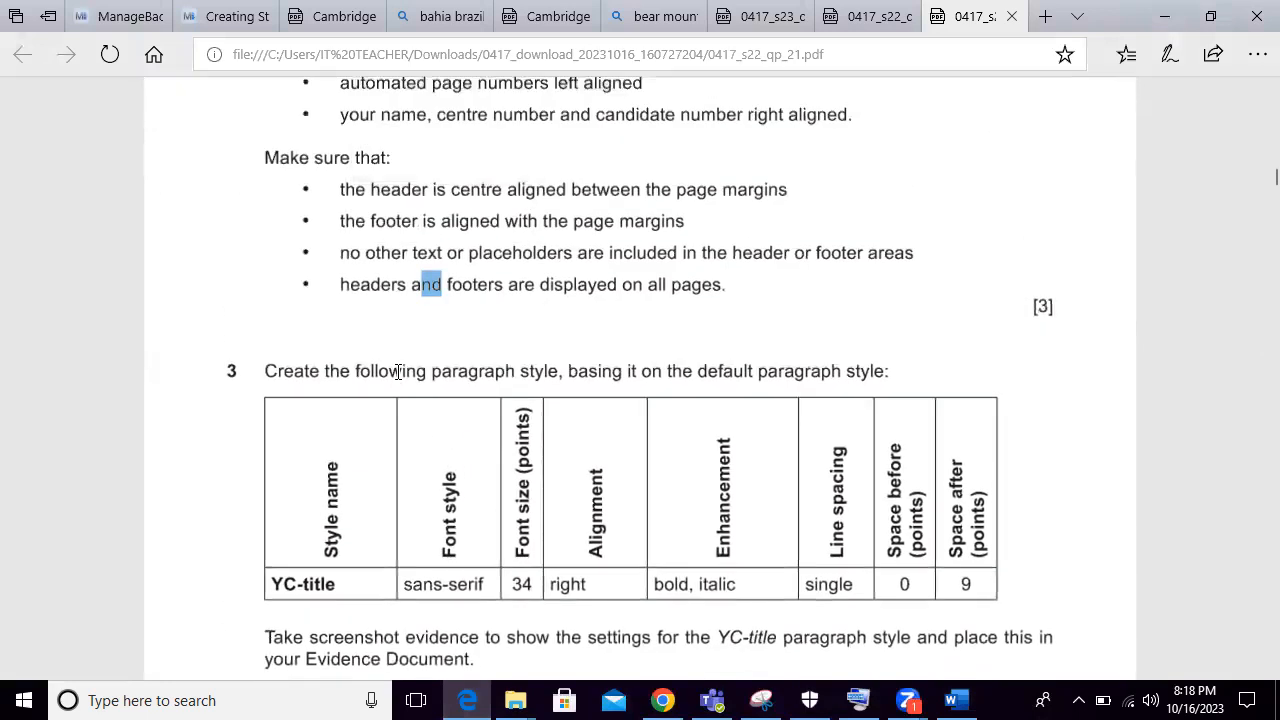
Step: Read the paragraph style instruction in question 3 and copy the style name YC-title from the table
{"action": "left_click_drag", "start_coordinate": [396, 372], "coordinate": [623, 371]}
{"action": "left_click", "coordinate": [748, 510]}
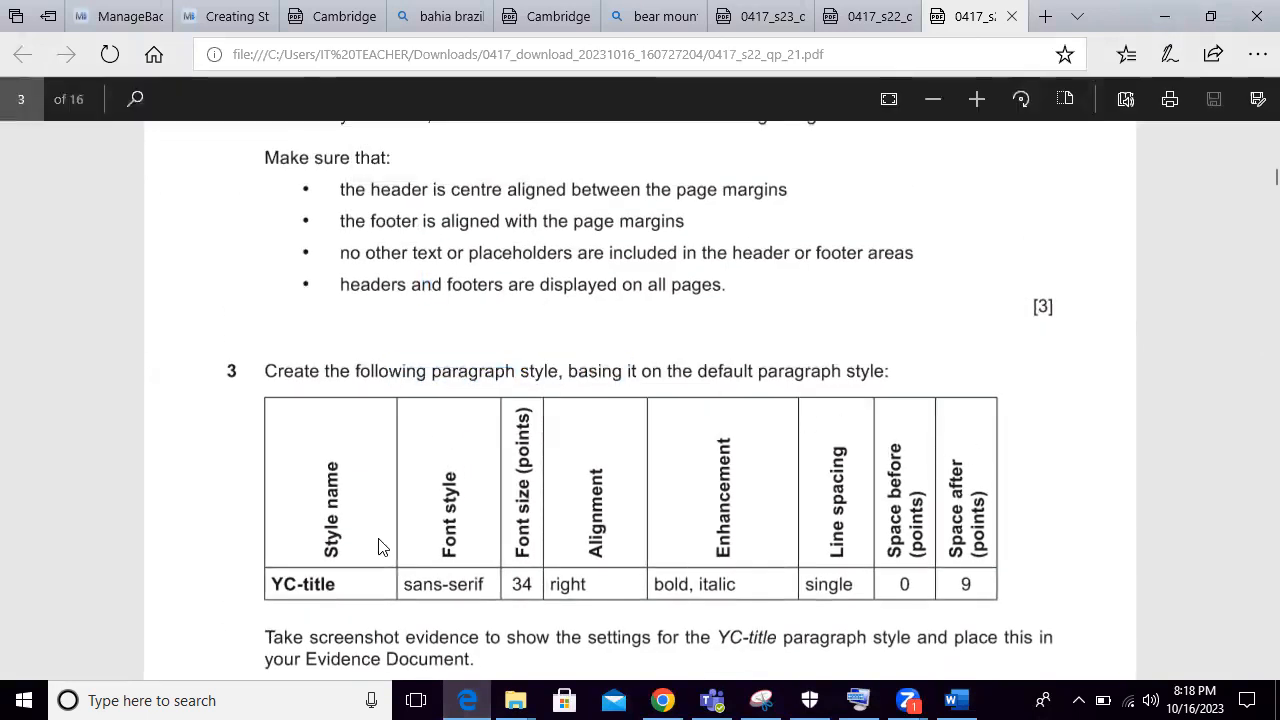
{"action": "scroll", "coordinate": [378, 541], "scroll_direction": "down", "scroll_amount": 3}
{"action": "left_click_drag", "start_coordinate": [352, 325], "coordinate": [271, 316]}
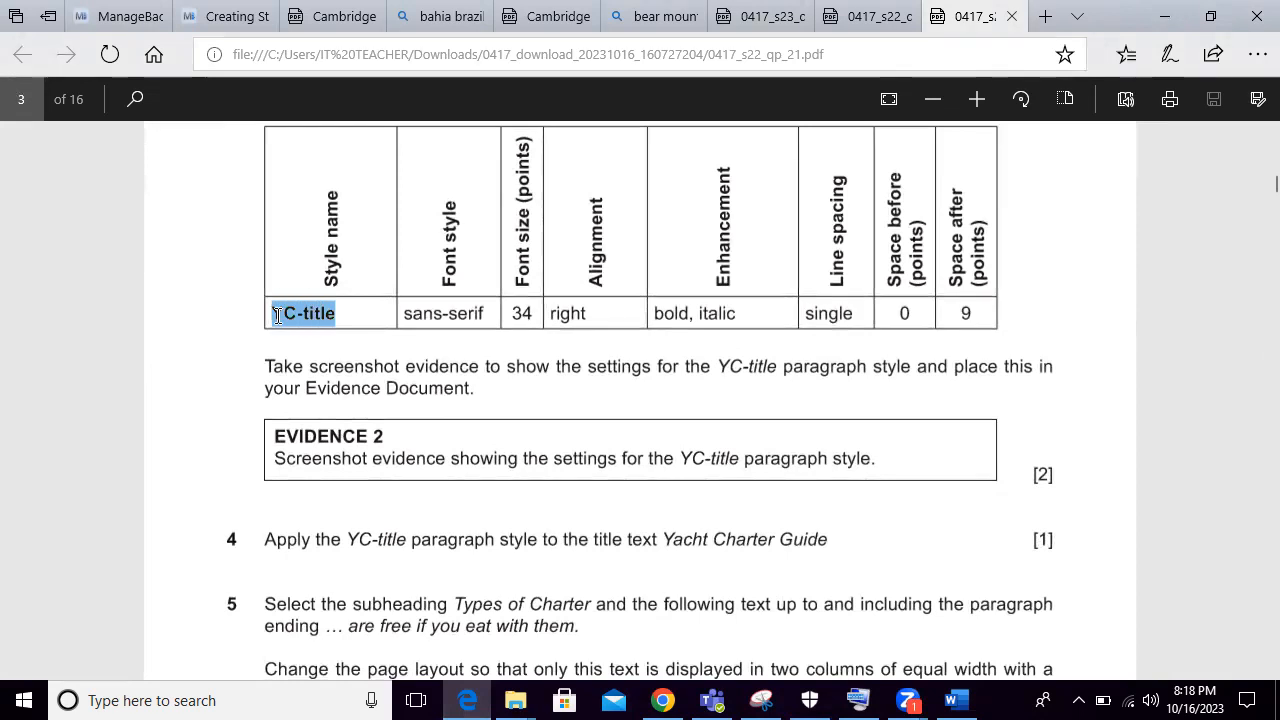
{"action": "right_click", "coordinate": [287, 316]}
{"action": "left_click", "coordinate": [316, 442]}
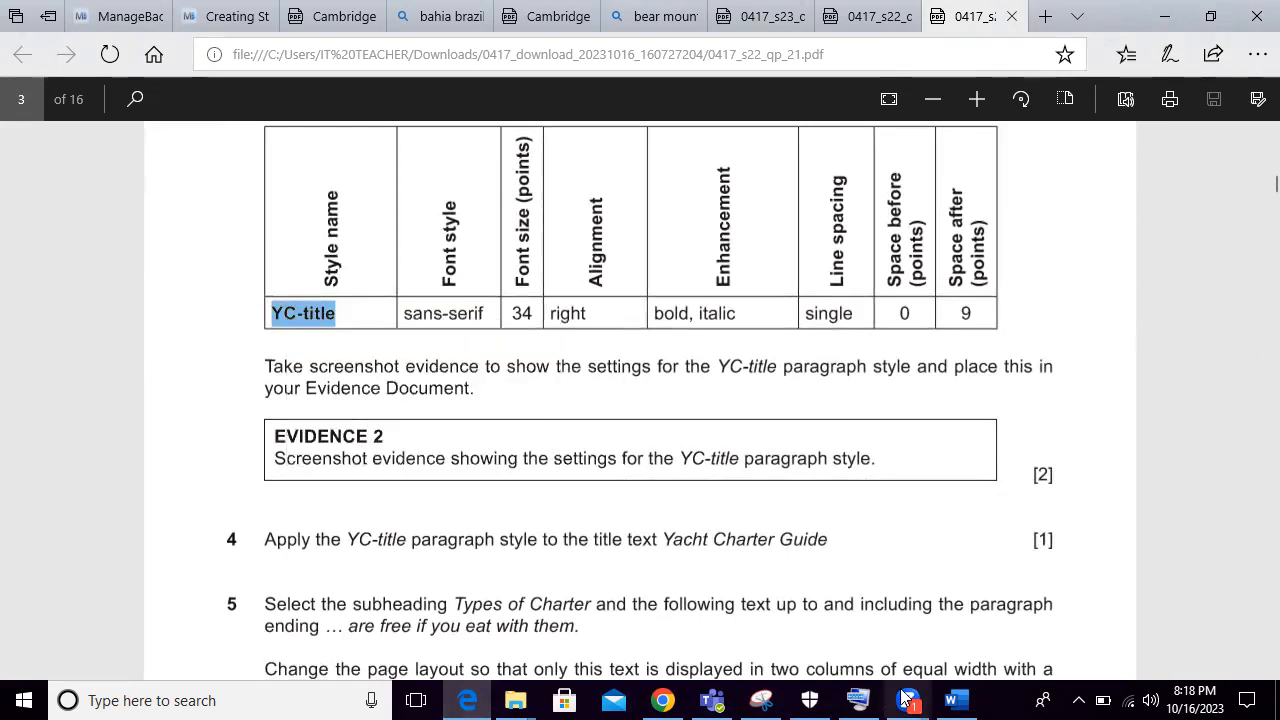
Step: Leave the footer in Word, create a new style named YC-title, and open its full formatting settings
{"action": "left_click", "coordinate": [950, 700]}
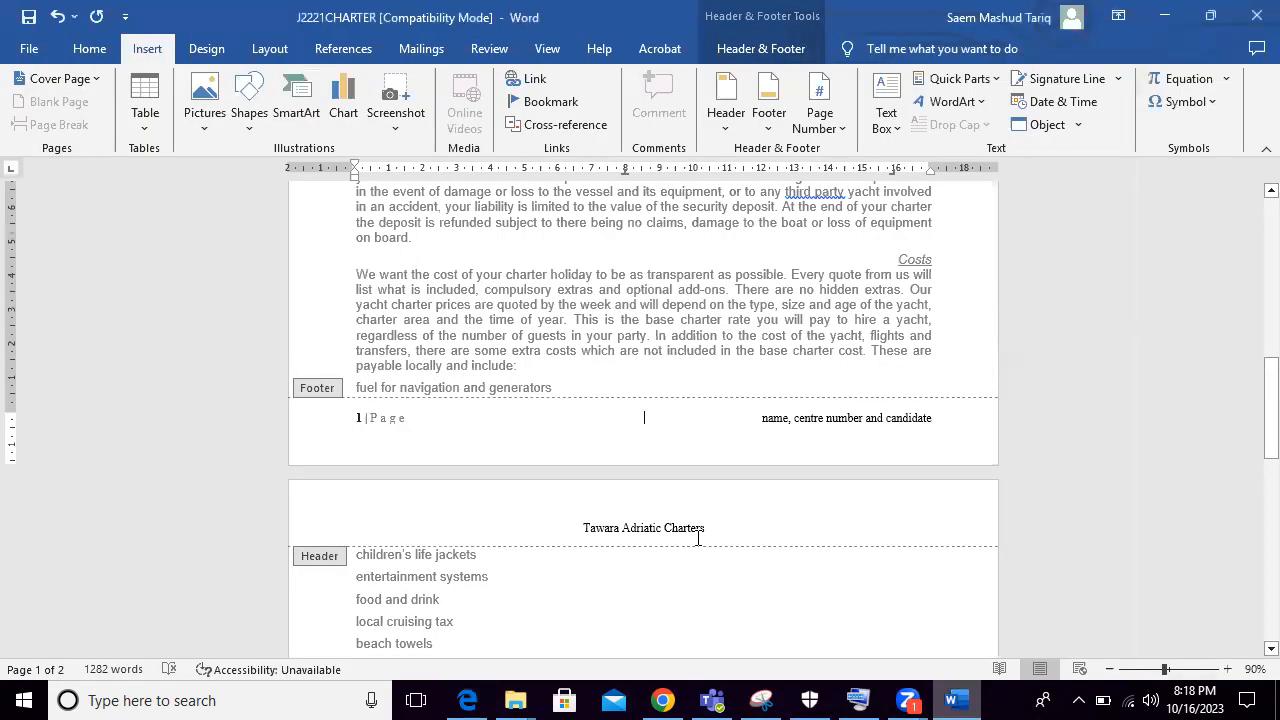
{"action": "double_click", "coordinate": [362, 306]}
{"action": "left_click", "coordinate": [92, 49]}
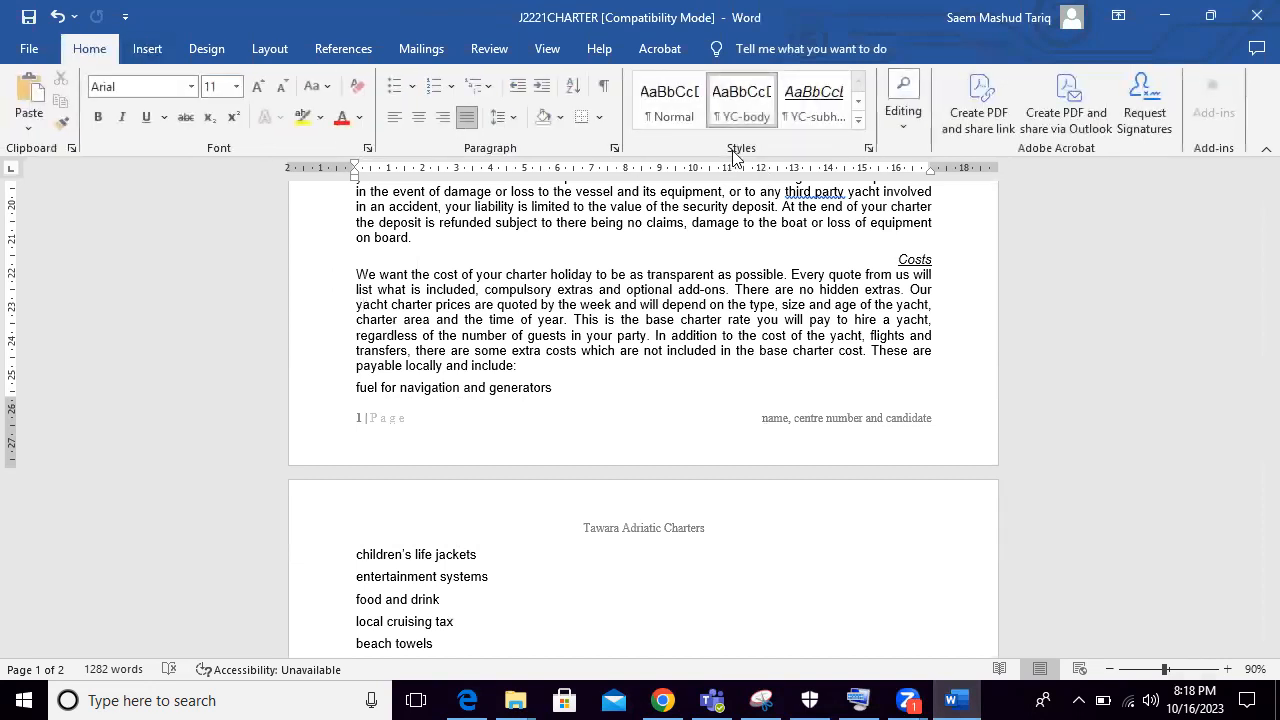
{"action": "left_click", "coordinate": [854, 120]}
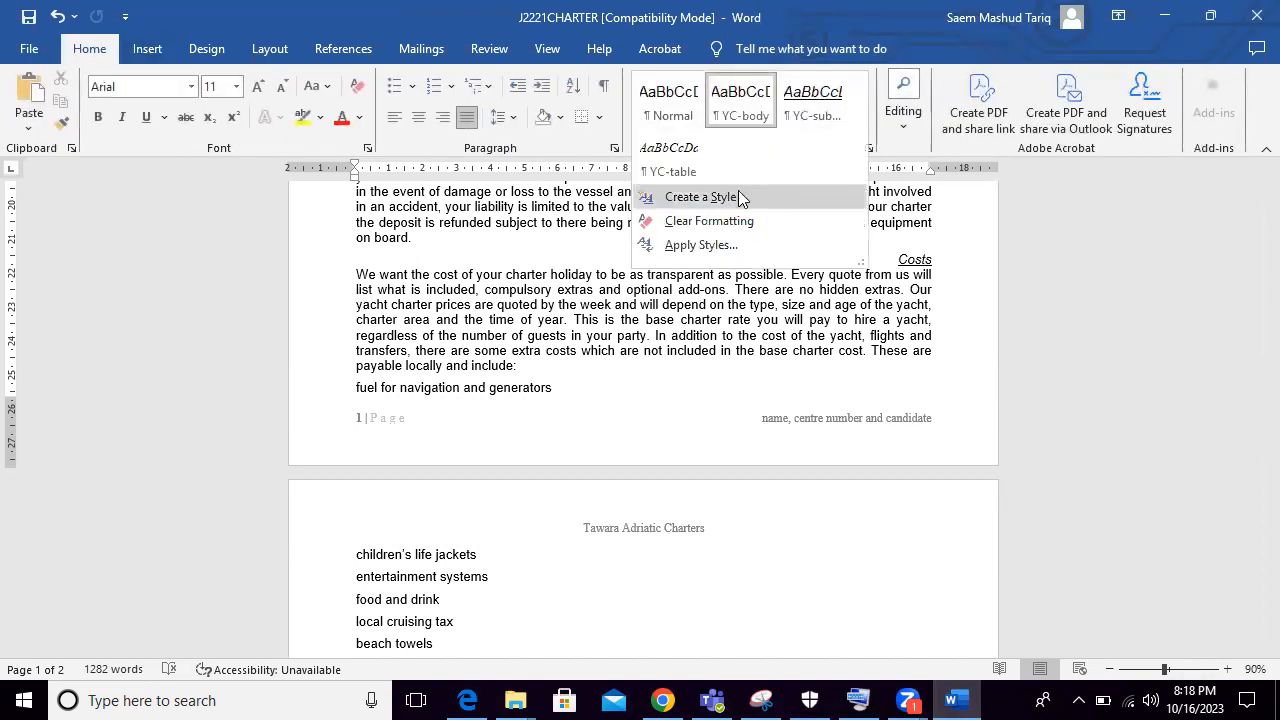
{"action": "left_click", "coordinate": [700, 197]}
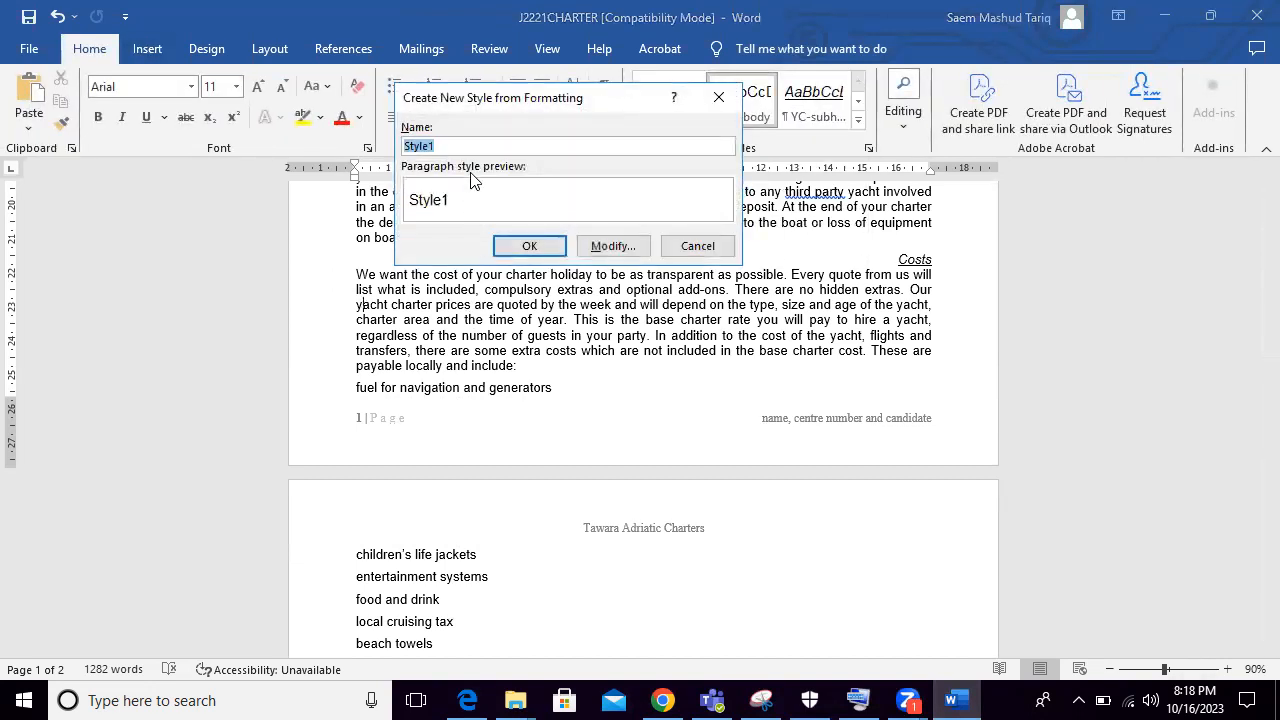
{"action": "type", "text": "YC-title"}
{"action": "left_click", "coordinate": [606, 246]}
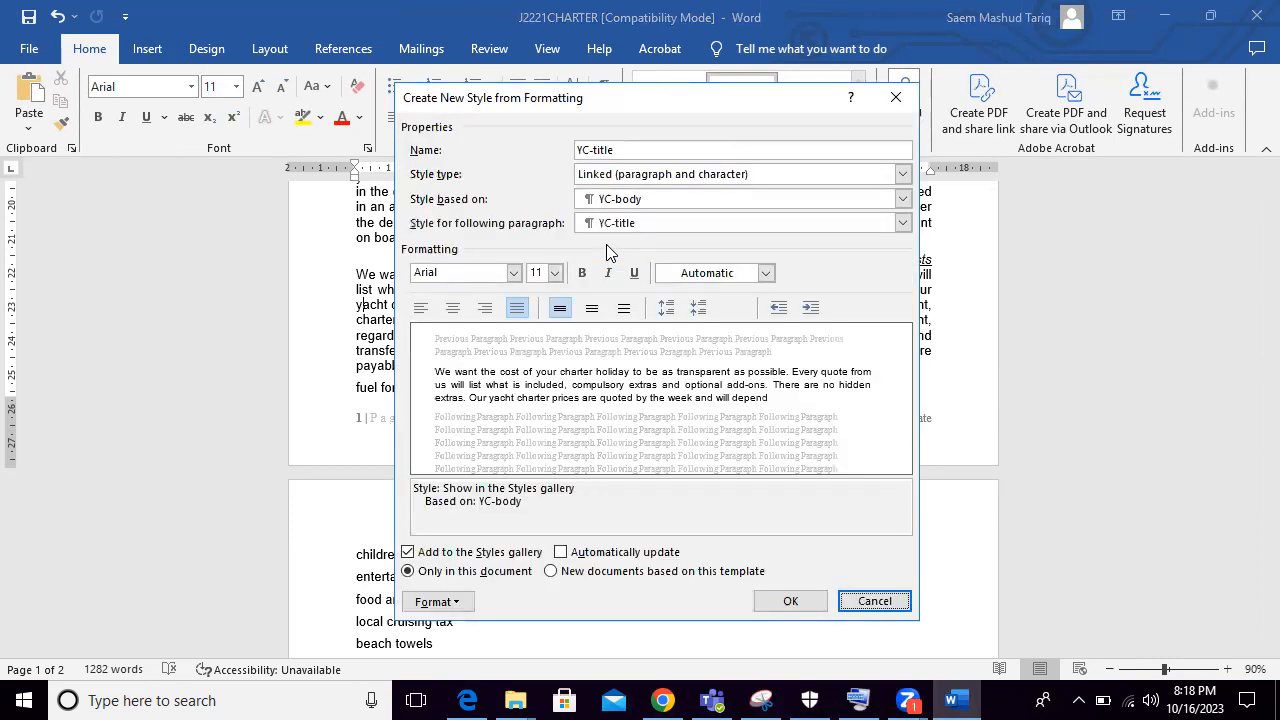
Step: Check the font requirement in question 3 and set the YC-title style's font to MS Reference Sans Serif
{"action": "left_click", "coordinate": [472, 699]}
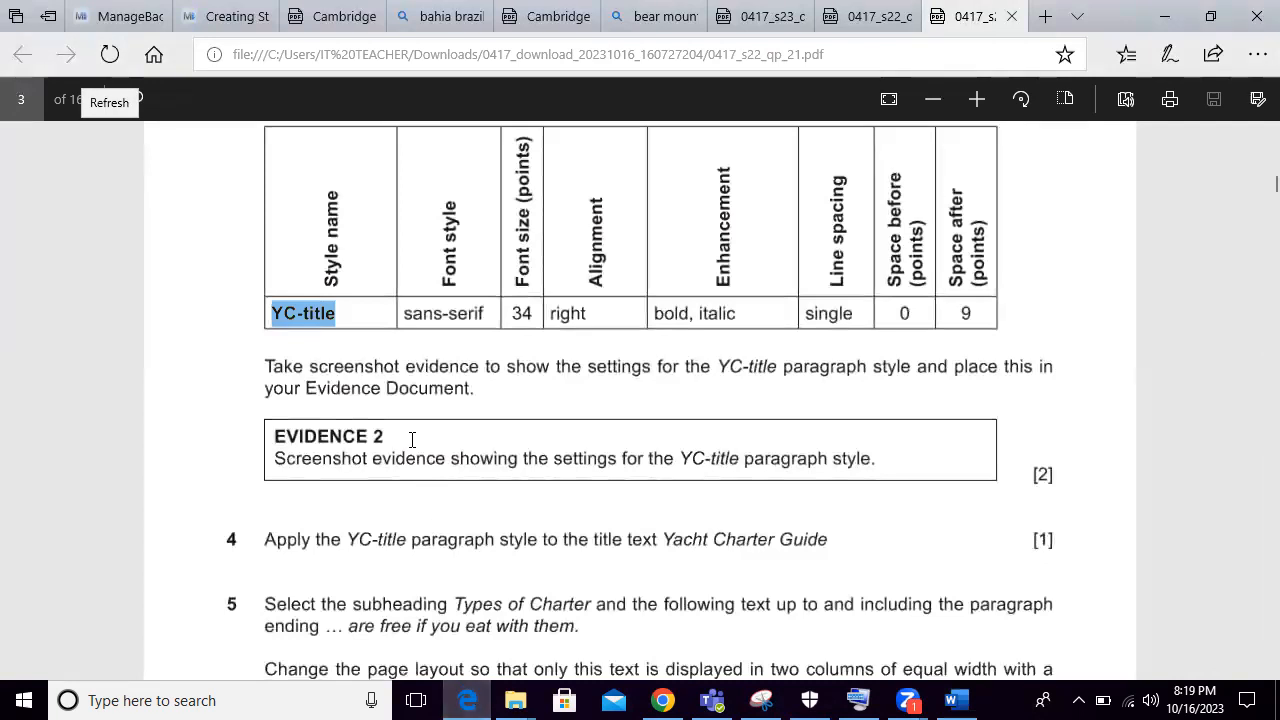
{"action": "left_click", "coordinate": [464, 699]}
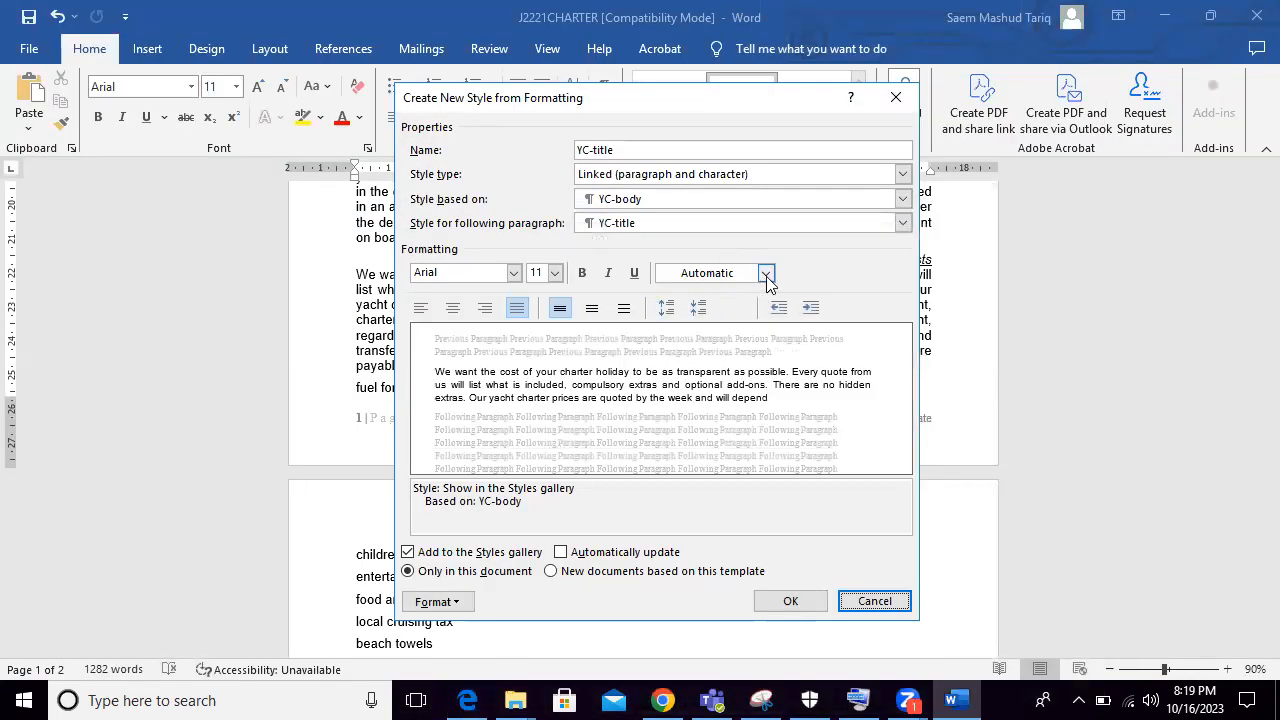
{"action": "left_click", "coordinate": [514, 273]}
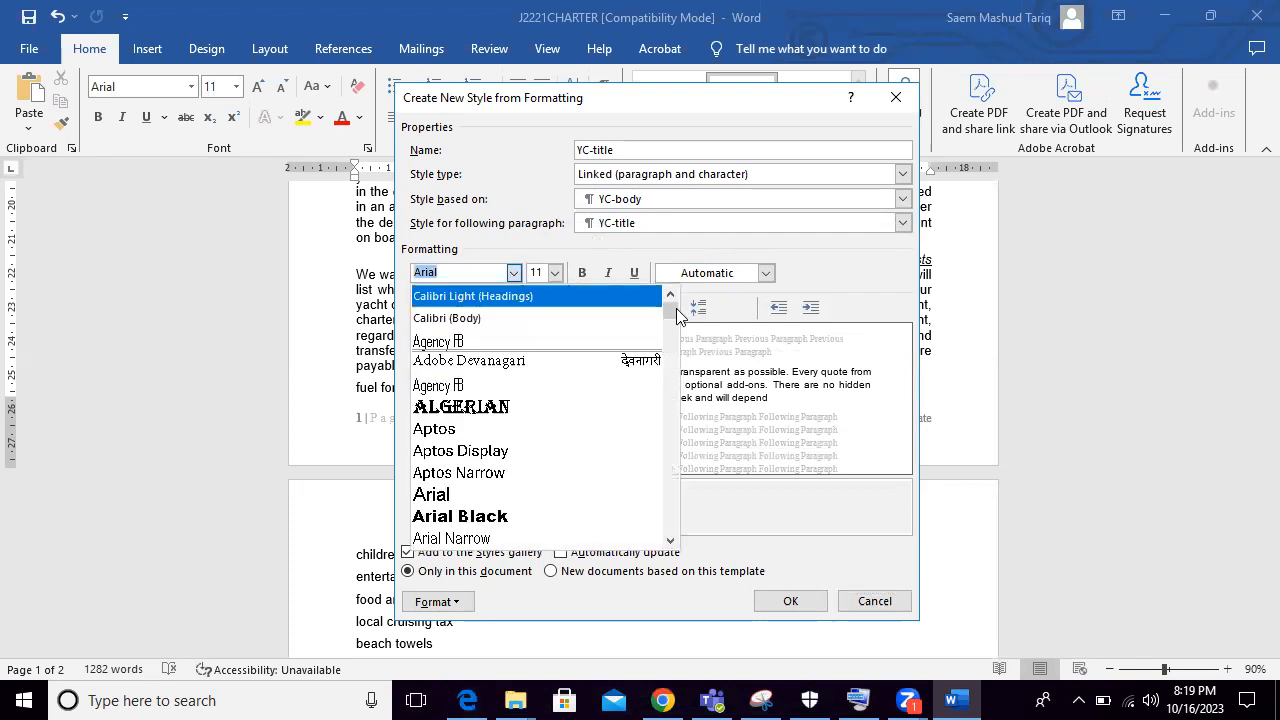
{"action": "left_click_drag", "start_coordinate": [670, 314], "coordinate": [667, 453]}
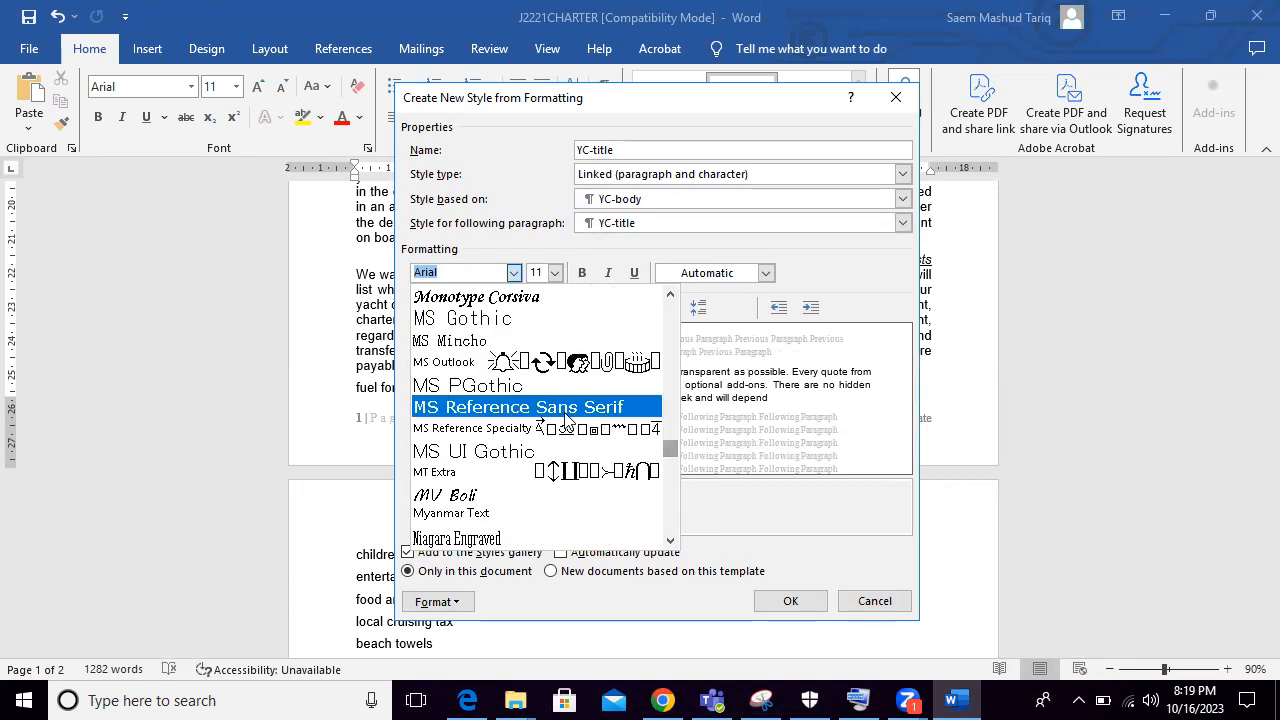
{"action": "left_click", "coordinate": [605, 410]}
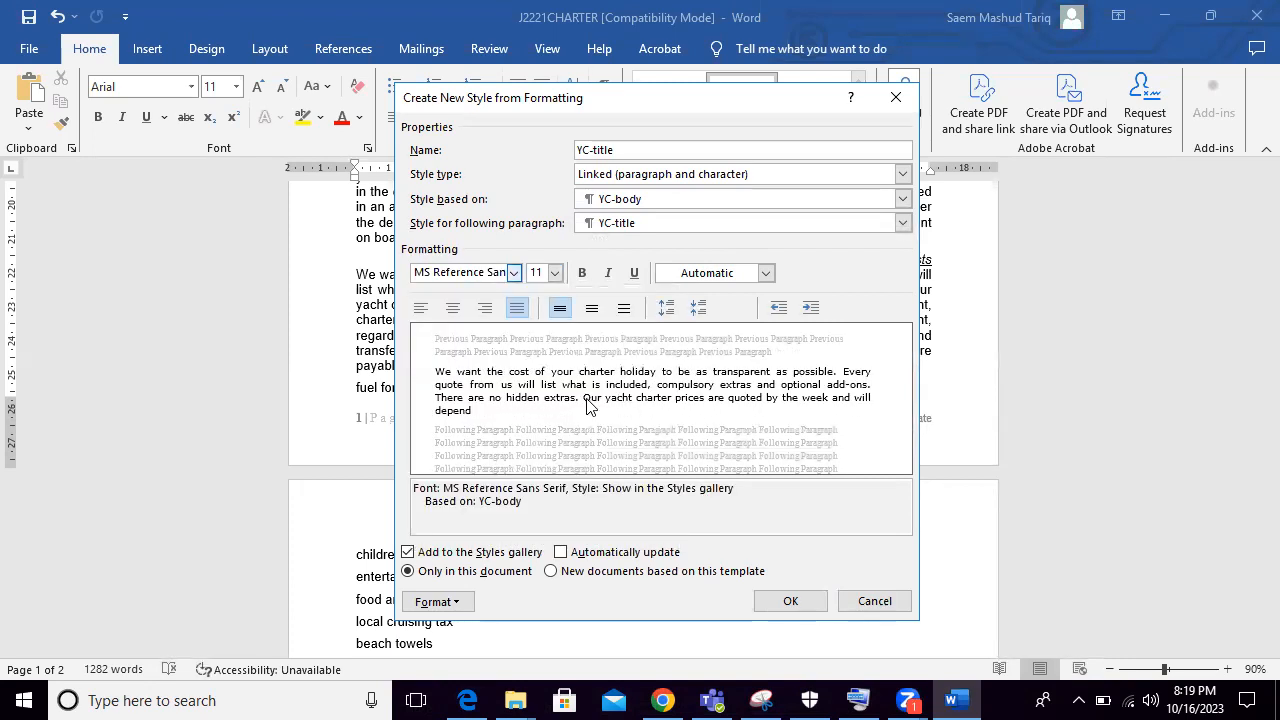
Step: Recheck the size requirement in question 3 and try to set the YC-title style's font size to 34
{"action": "left_click", "coordinate": [465, 698]}
{"action": "left_click", "coordinate": [465, 698]}
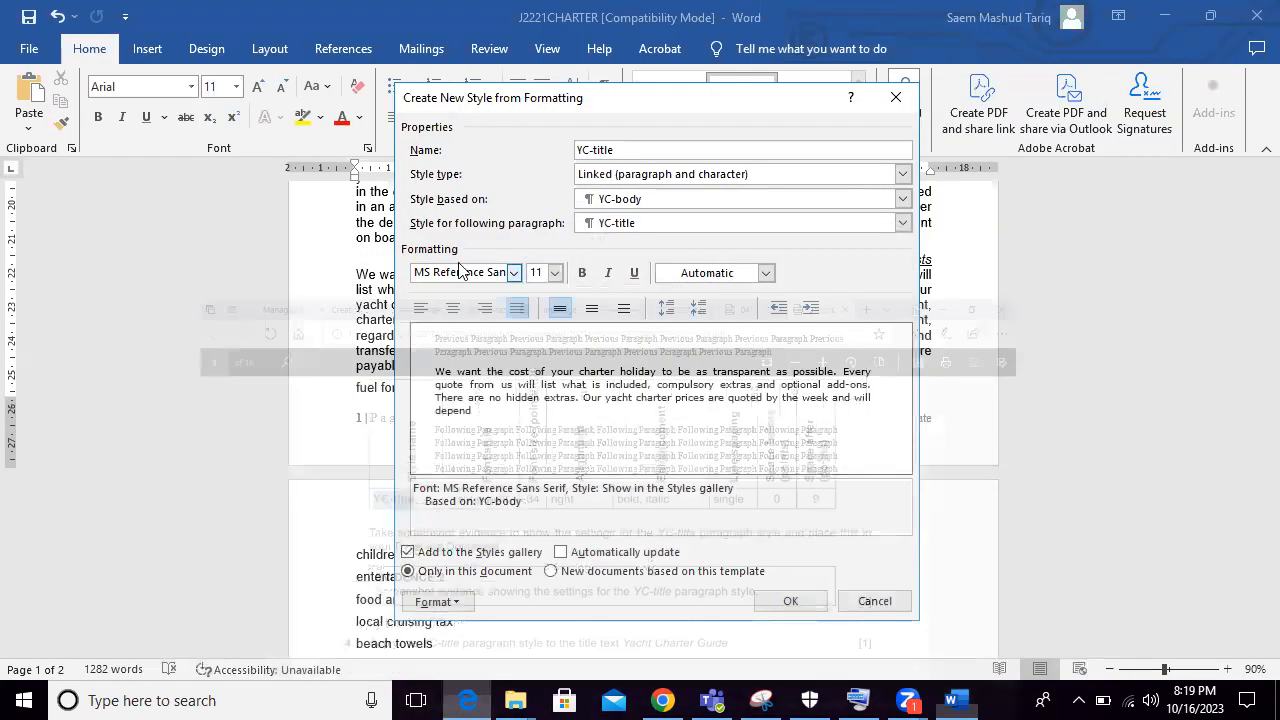
{"action": "left_click", "coordinate": [470, 698]}
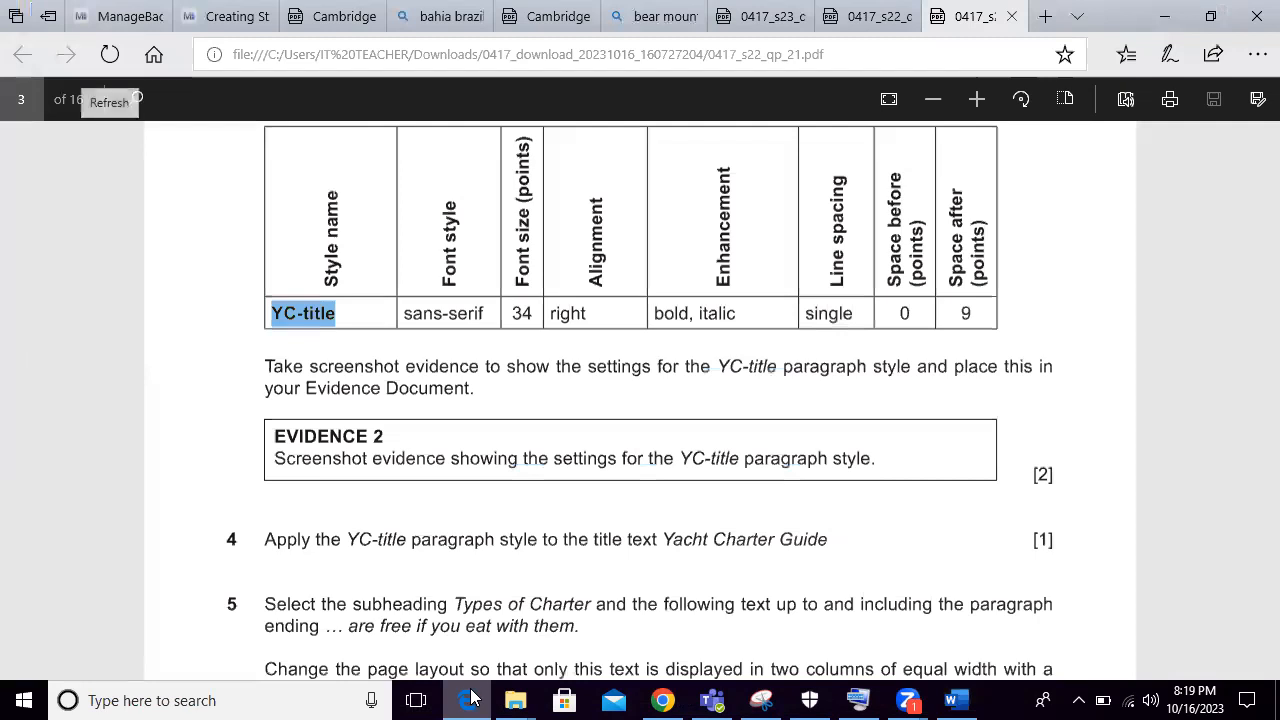
{"action": "left_click", "coordinate": [470, 698]}
{"action": "left_click", "coordinate": [555, 273]}
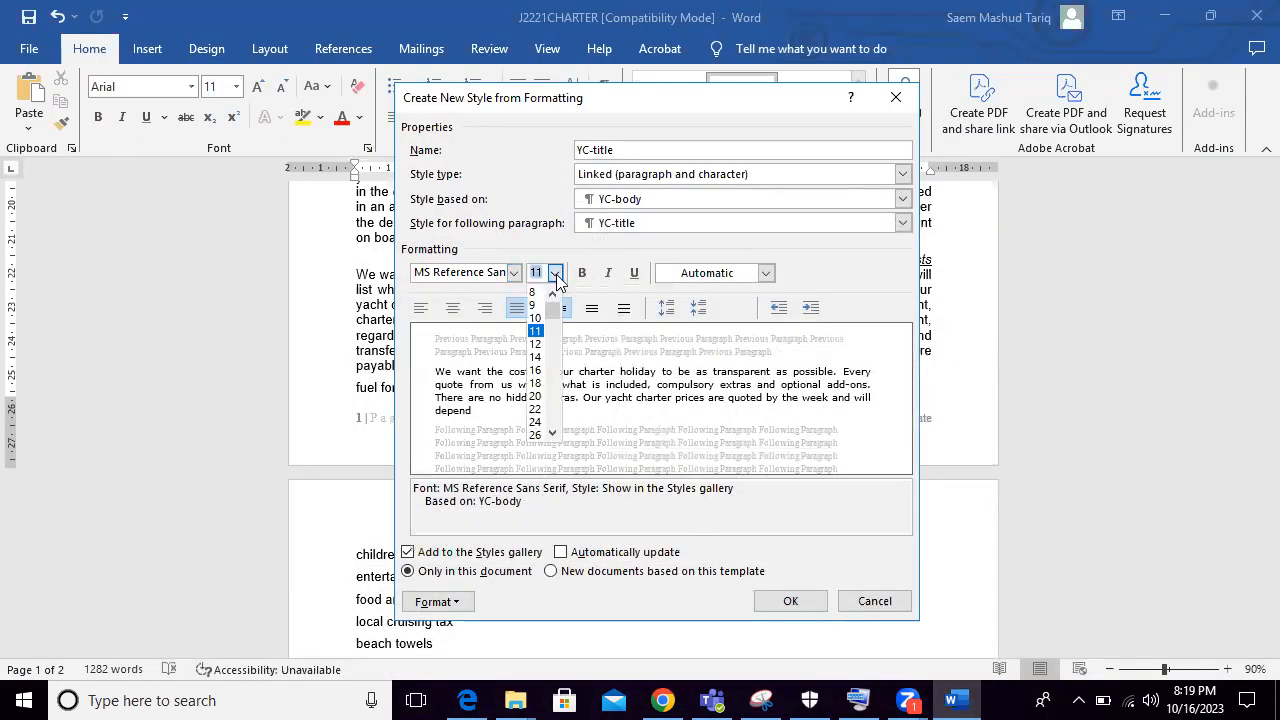
{"action": "left_click", "coordinate": [553, 436]}
{"action": "left_click", "coordinate": [553, 436]}
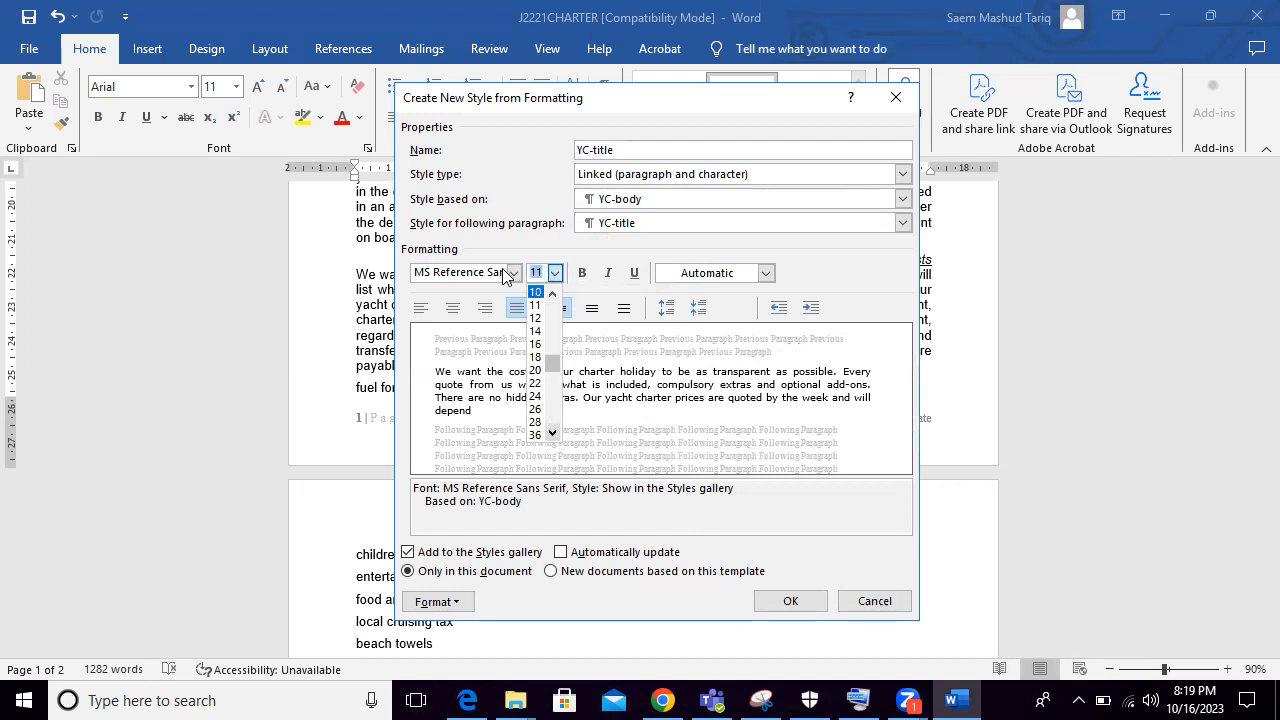
{"action": "type", "text": "34"}
Step: Check the alignment requirement in question 3 of the exam paper and set the YC-title style to right alignment
{"action": "left_click", "coordinate": [469, 699]}
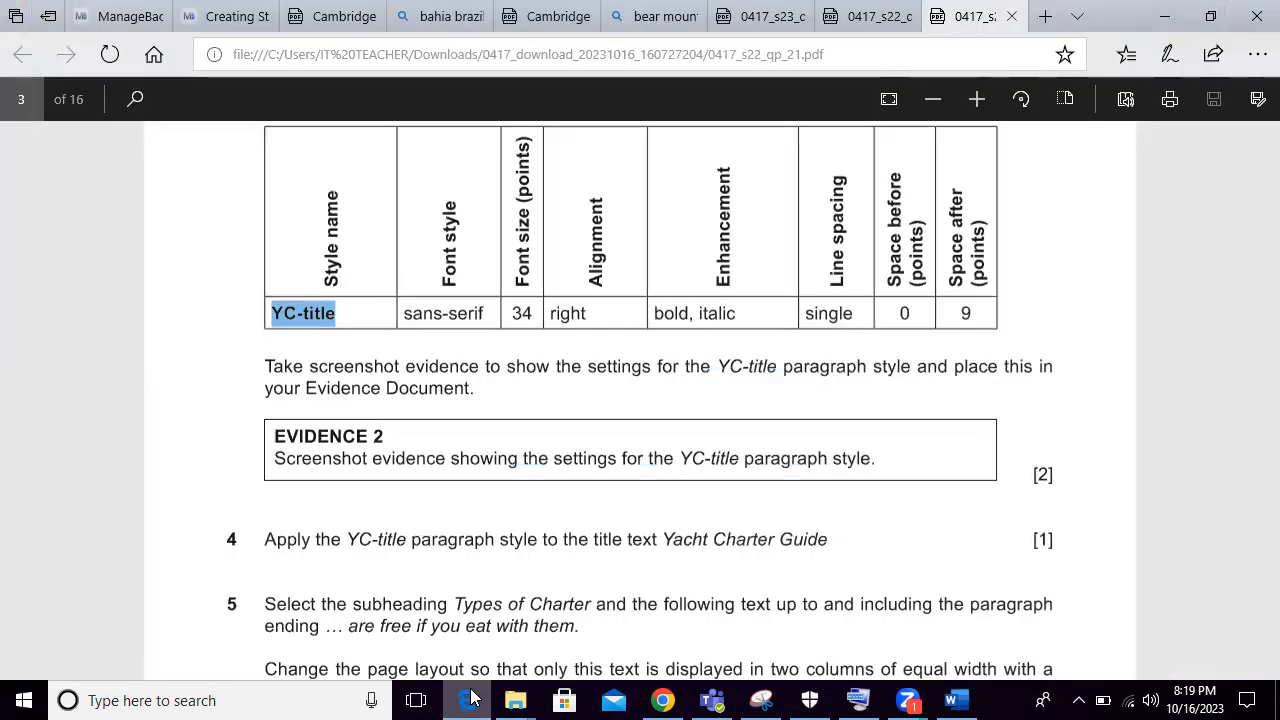
{"action": "left_click", "coordinate": [469, 699]}
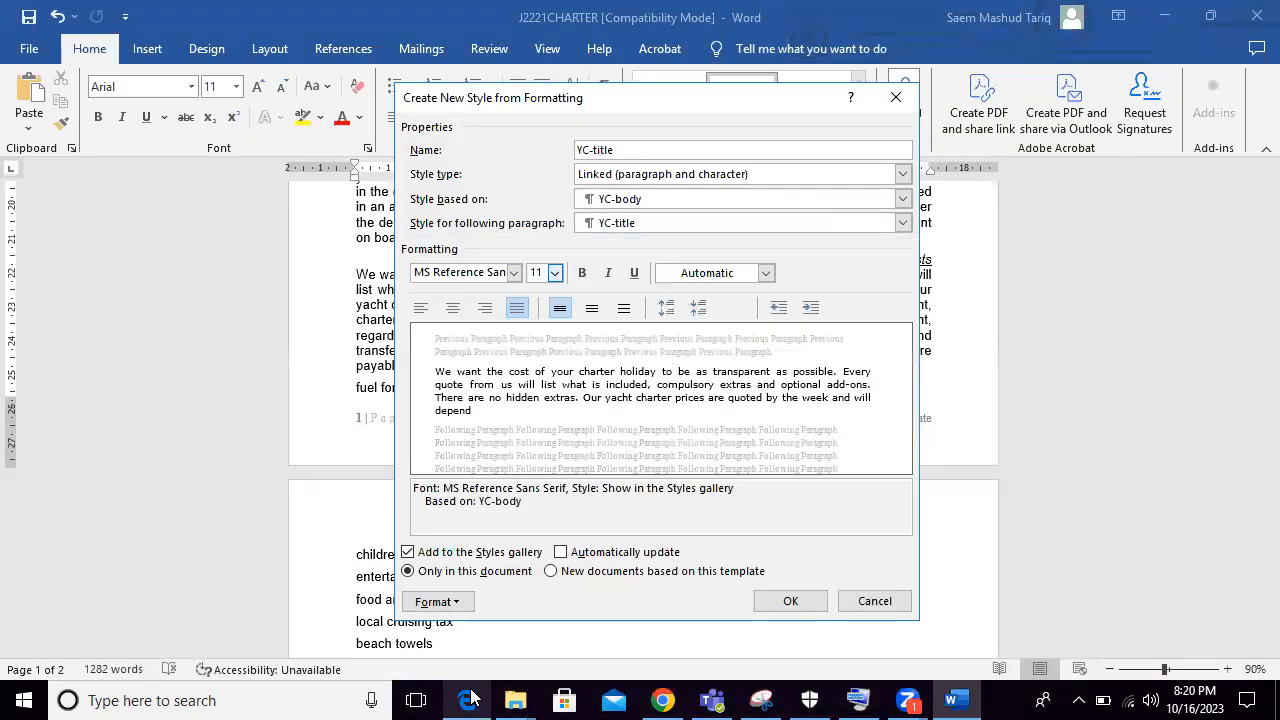
{"action": "left_click", "coordinate": [469, 699]}
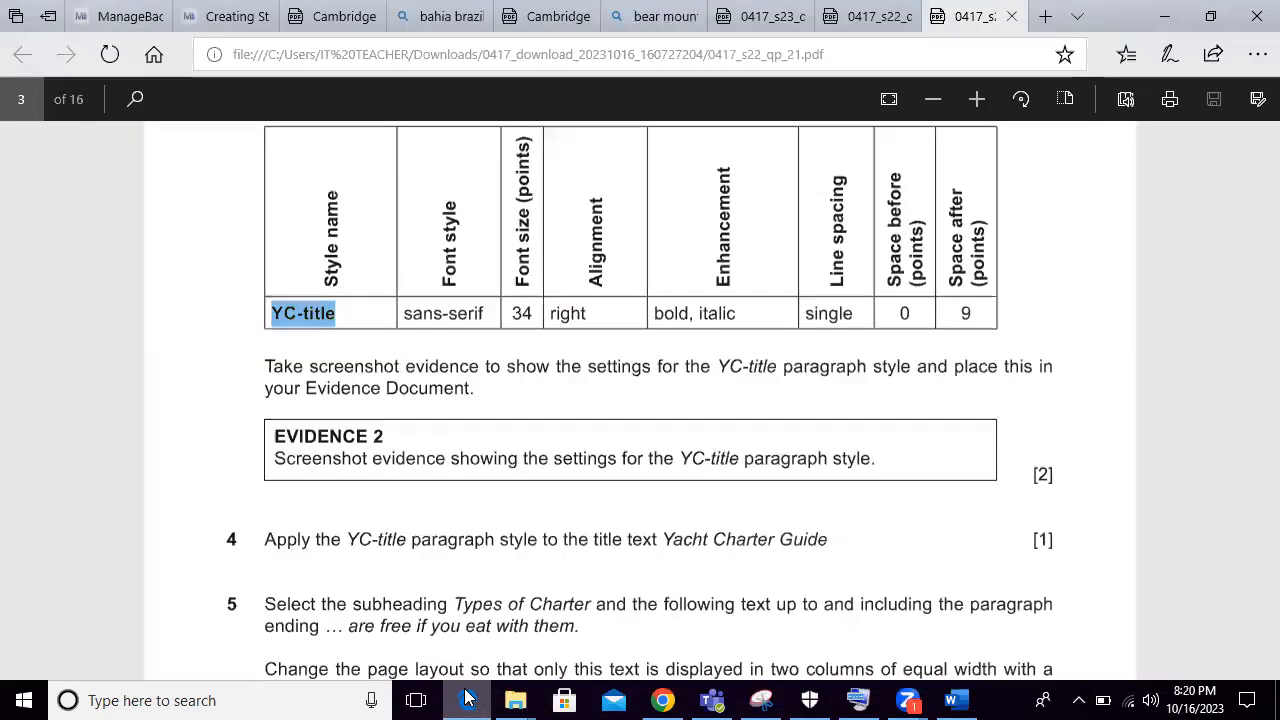
{"action": "scroll", "coordinate": [1075, 411], "scroll_direction": "up", "scroll_amount": 2}
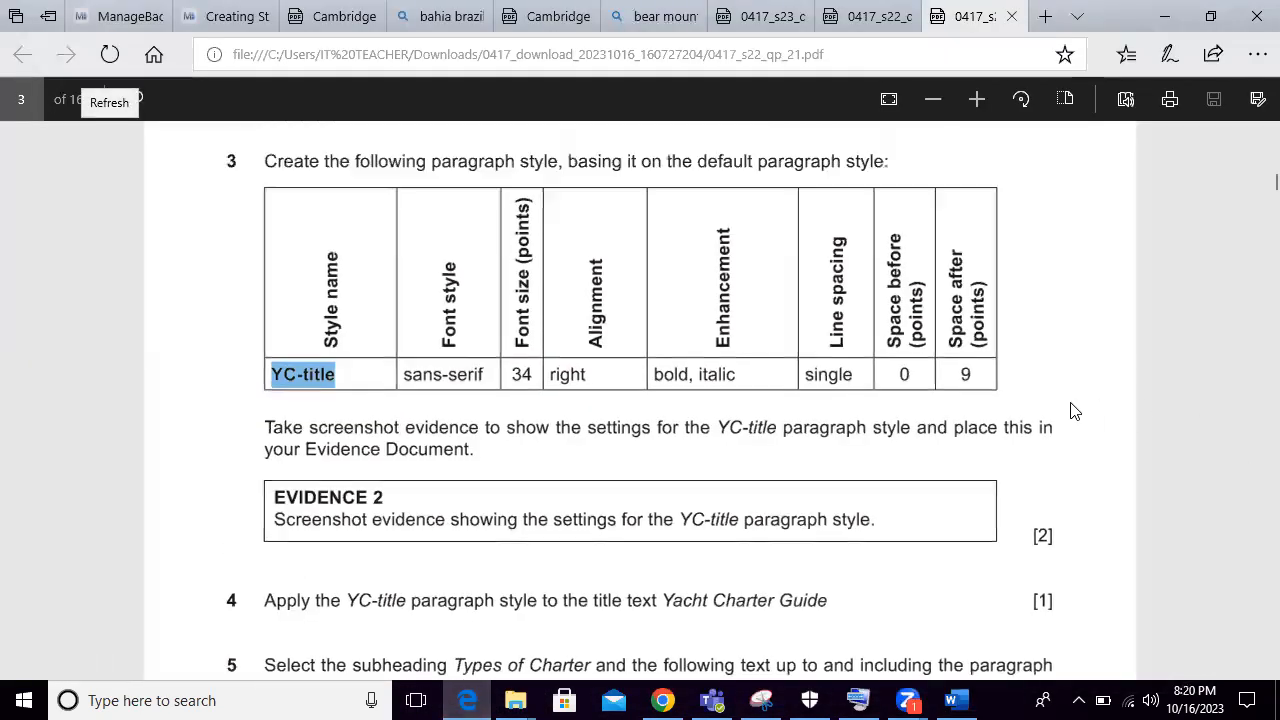
{"action": "left_click_drag", "start_coordinate": [441, 281], "coordinate": [567, 281]}
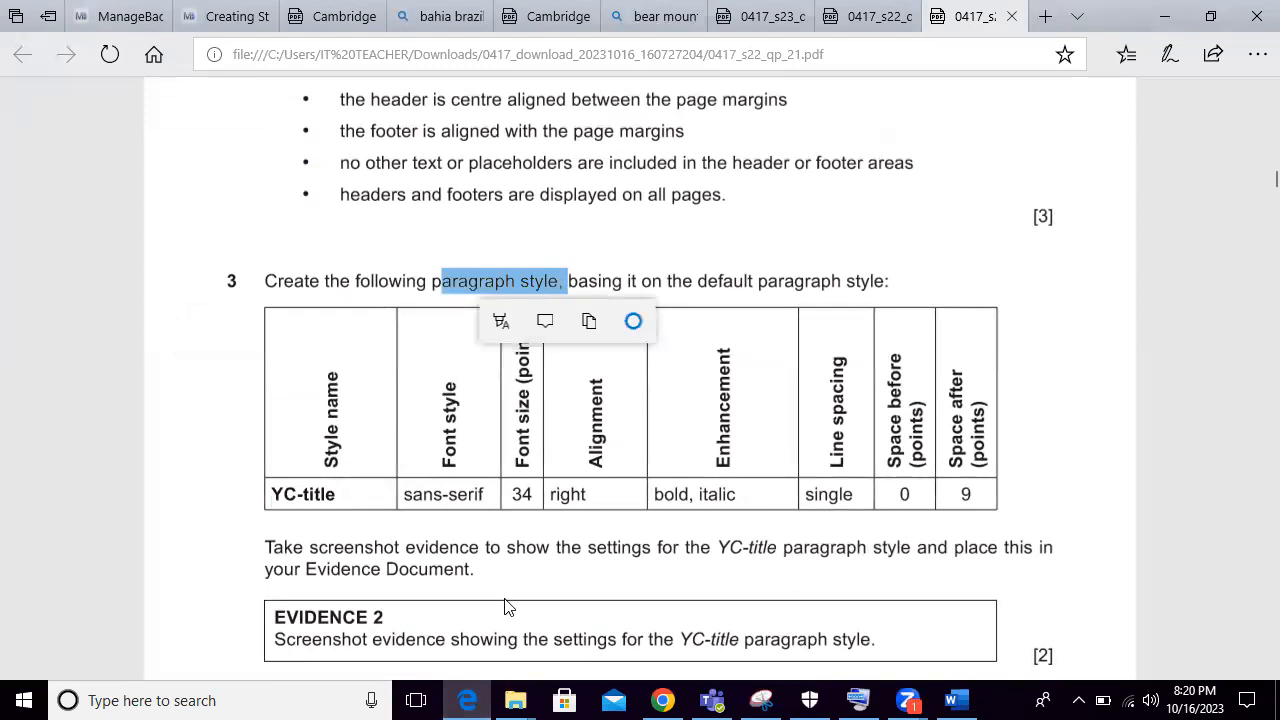
{"action": "left_click", "coordinate": [470, 699]}
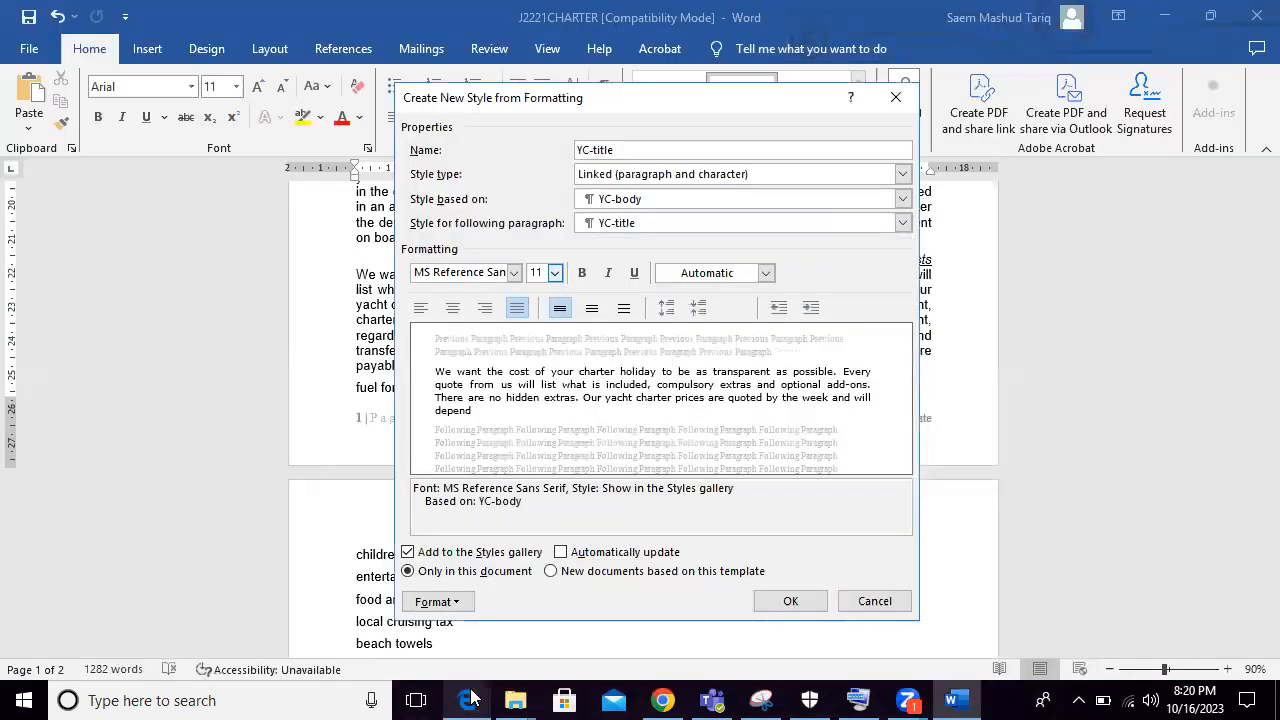
{"action": "left_click", "coordinate": [470, 699]}
{"action": "left_click", "coordinate": [470, 699]}
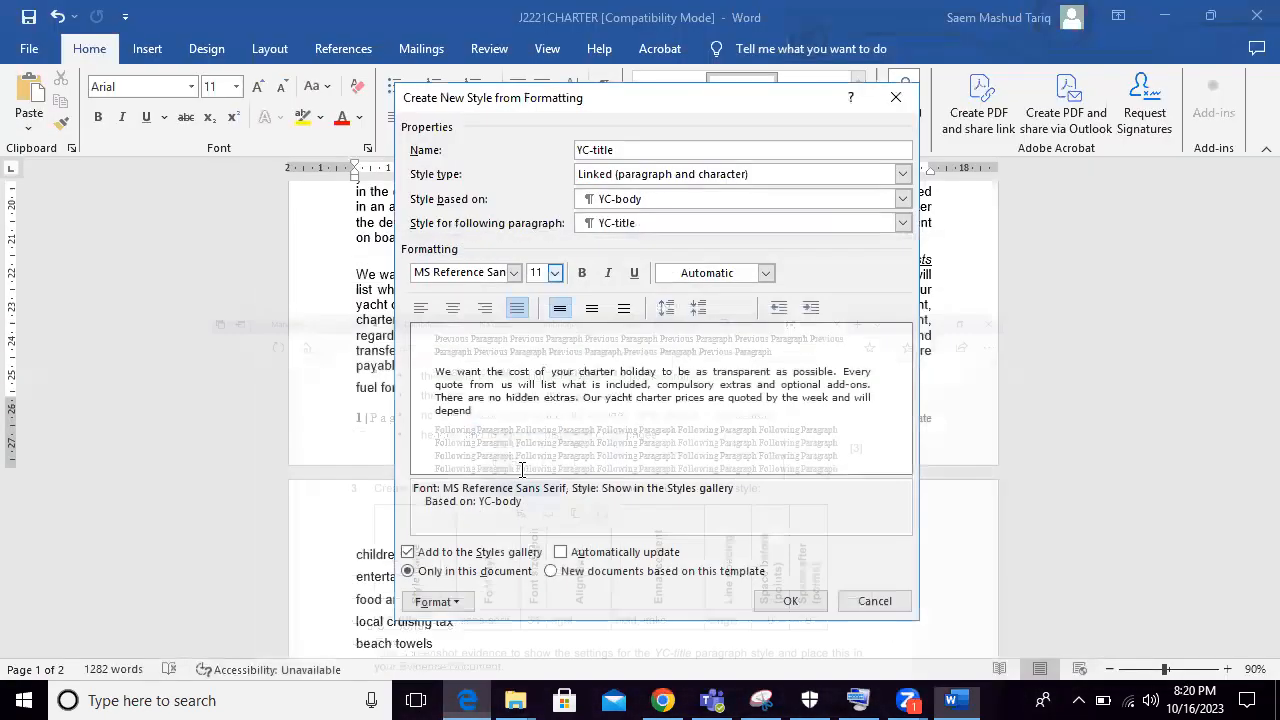
{"action": "left_click", "coordinate": [485, 310]}
Step: Check the enhancement requirement in question 3 and make the YC-title style bold and italic
{"action": "left_click", "coordinate": [467, 699]}
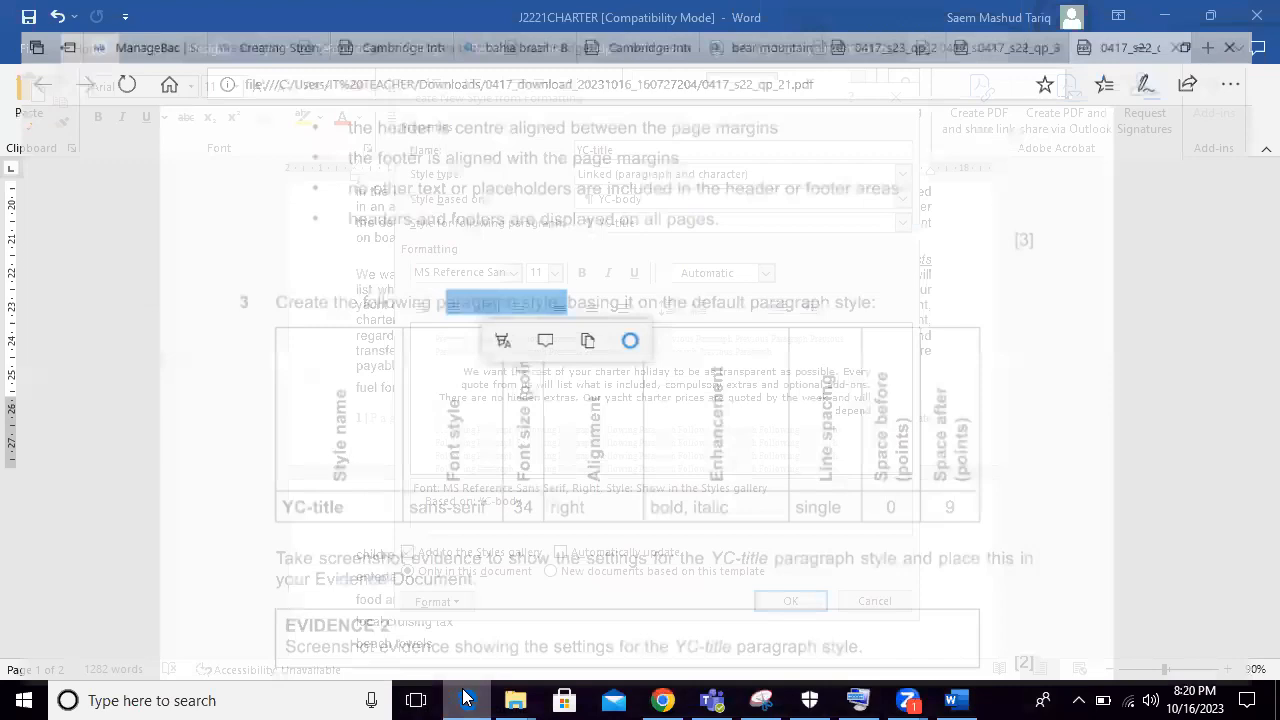
{"action": "left_click", "coordinate": [467, 699]}
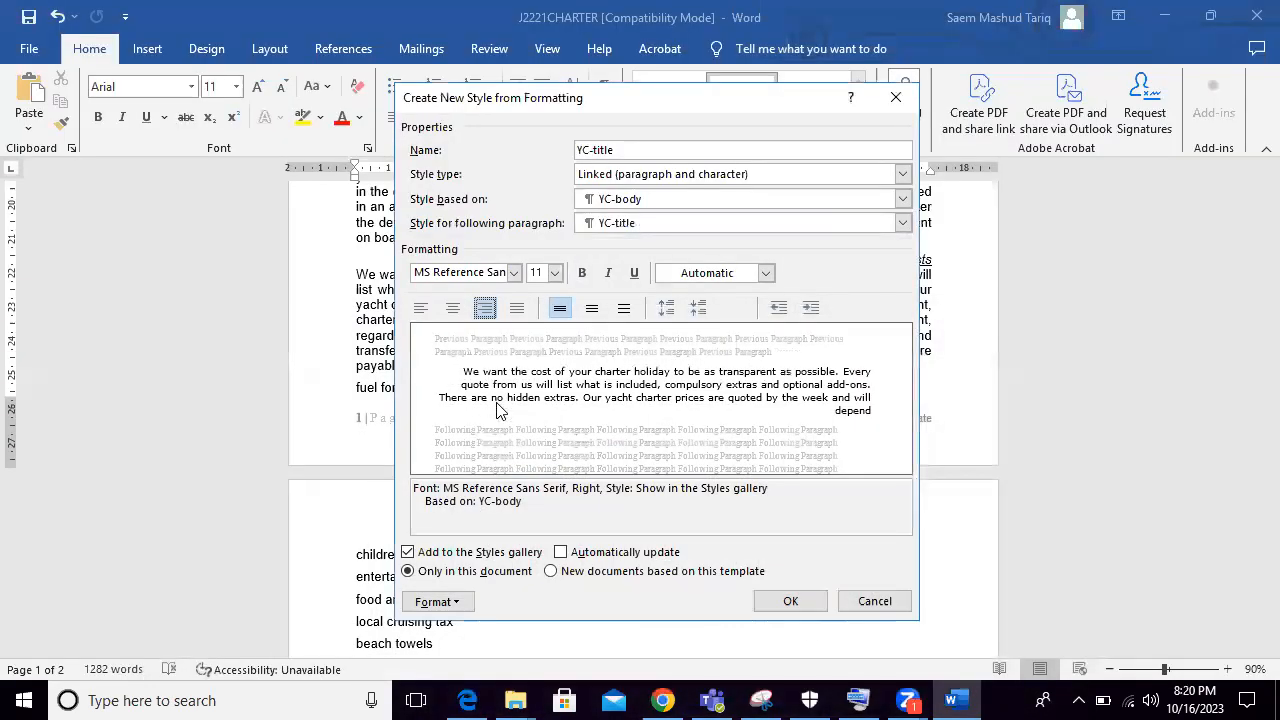
{"action": "left_click", "coordinate": [583, 272]}
{"action": "left_click", "coordinate": [467, 699]}
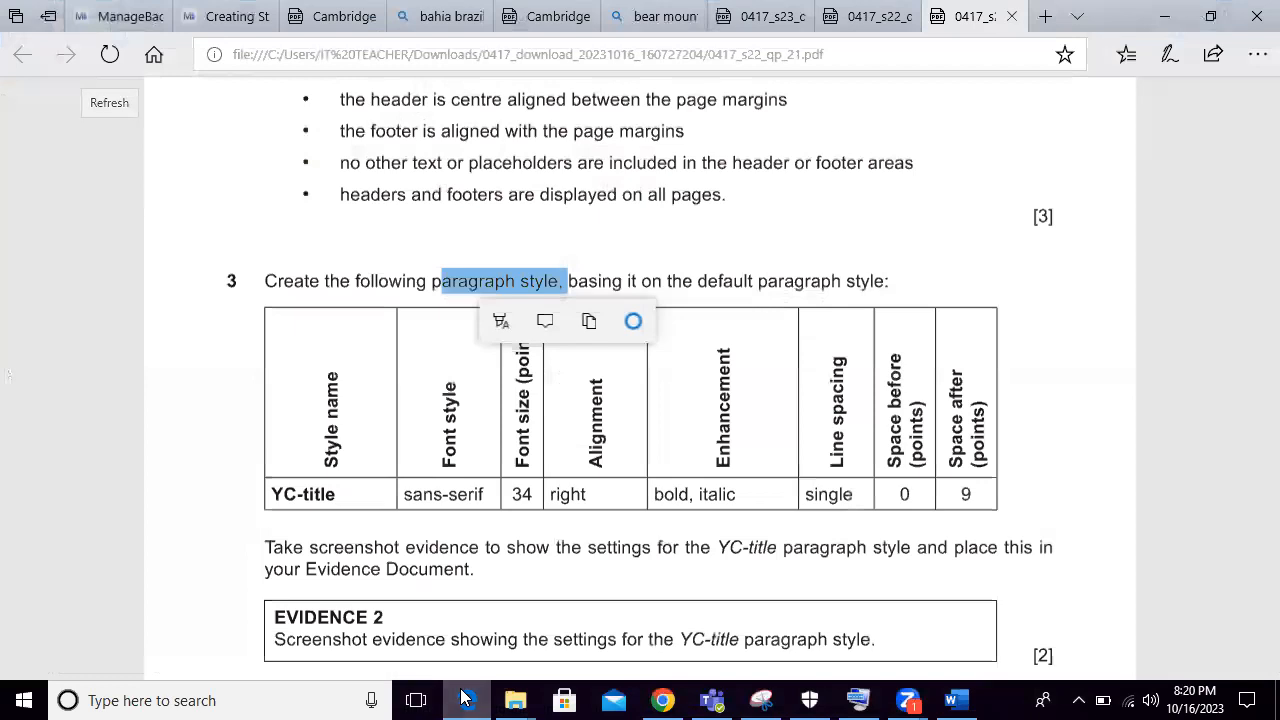
{"action": "left_click", "coordinate": [465, 699]}
Step: Open the YC-title style's paragraph settings and compare them with the line spacing and space before and after required in question 3
{"action": "left_click", "coordinate": [443, 601]}
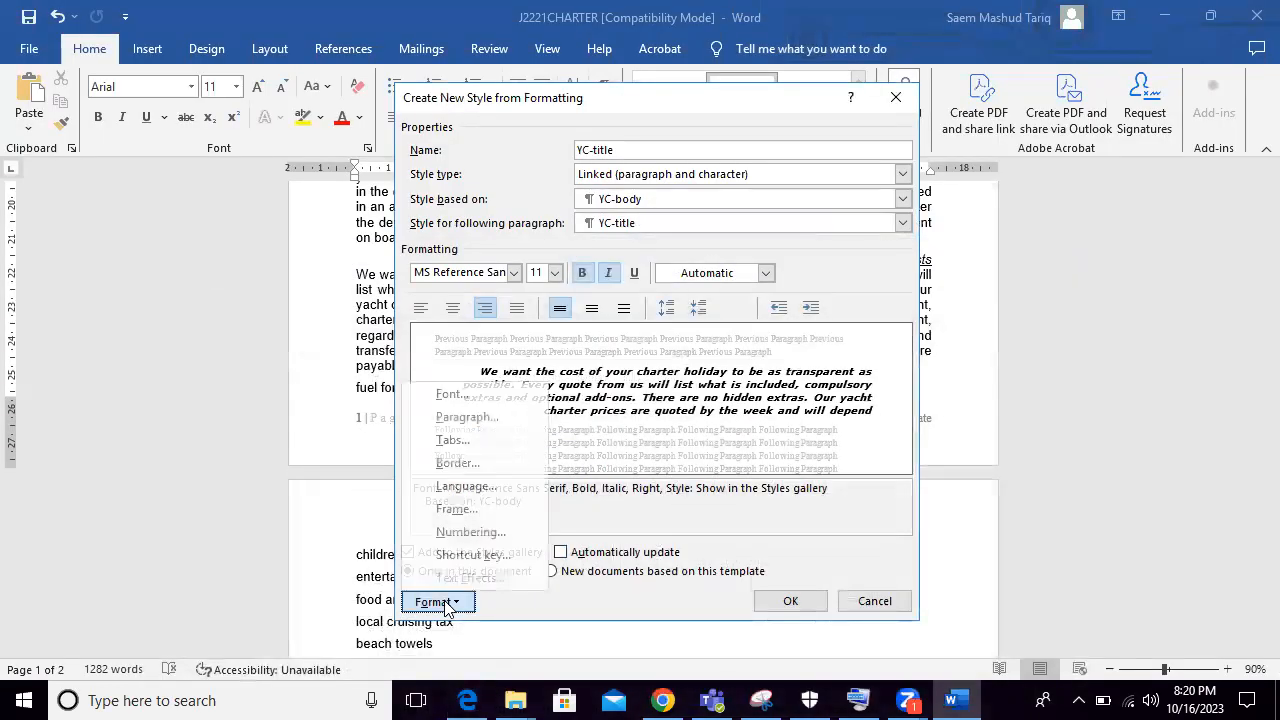
{"action": "left_click", "coordinate": [488, 418]}
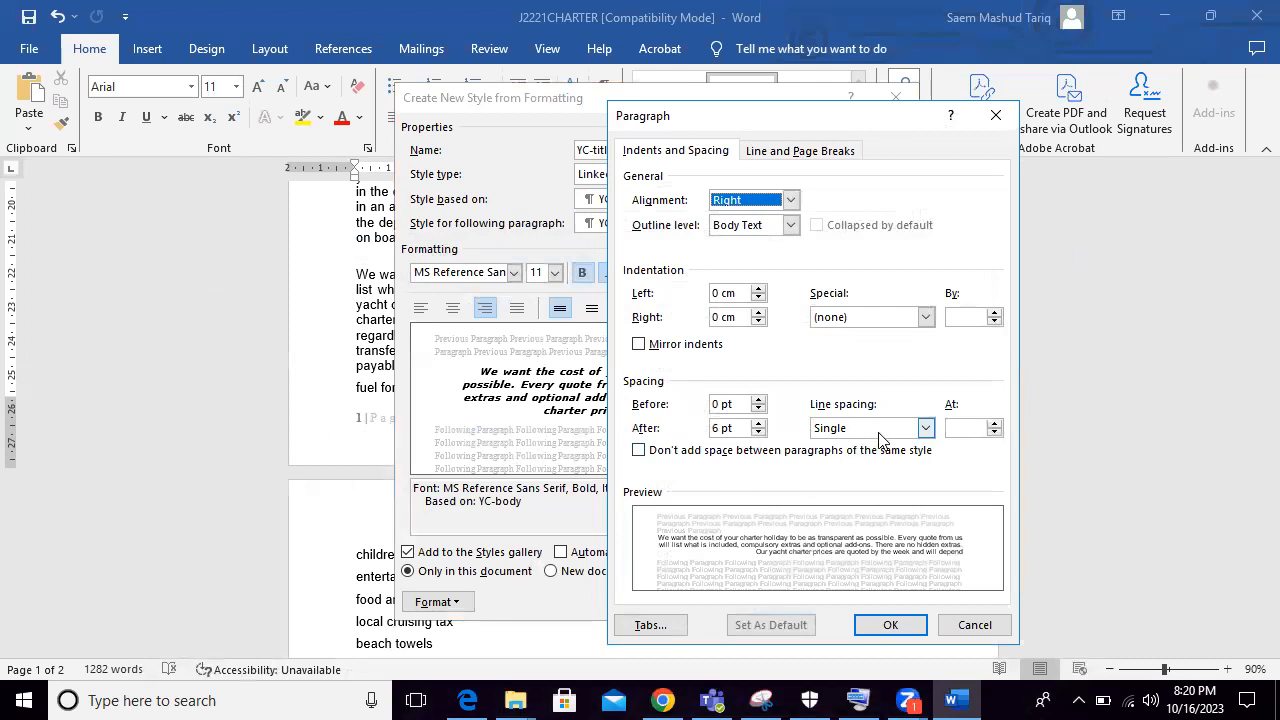
{"action": "left_click", "coordinate": [469, 698]}
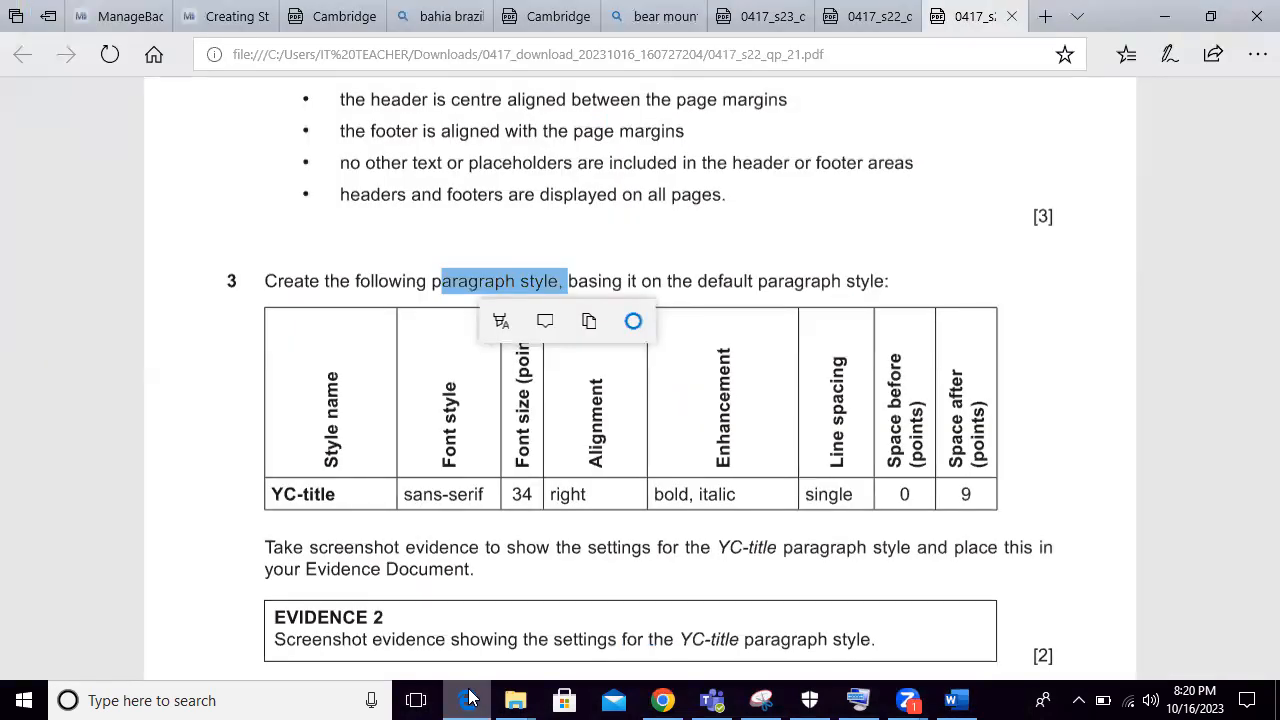
{"action": "left_click", "coordinate": [469, 698]}
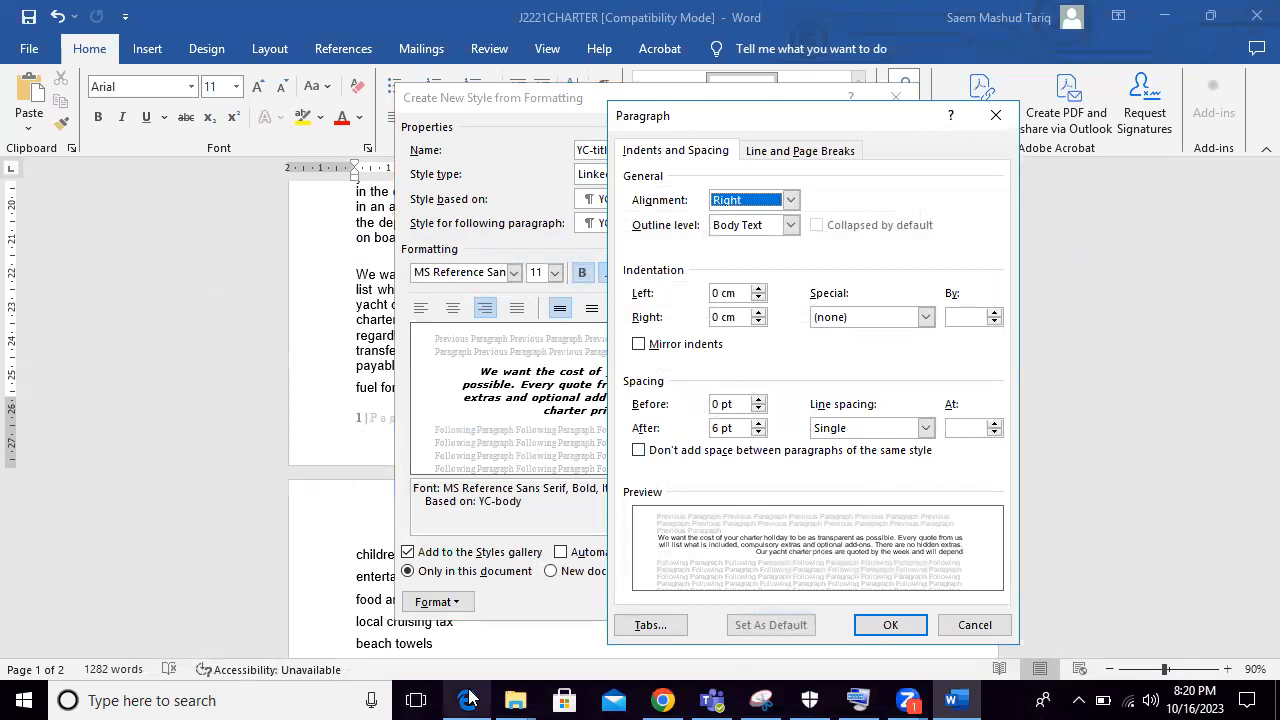
{"action": "left_click", "coordinate": [469, 698]}
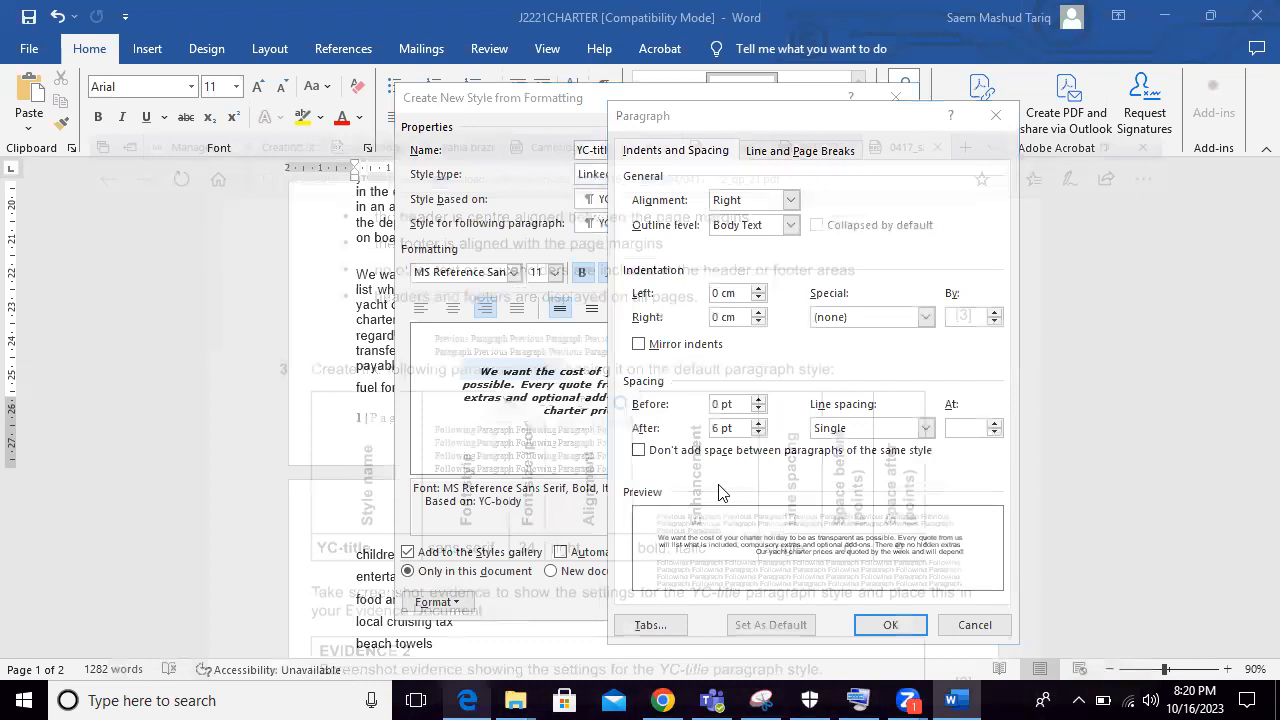
Step: Set the YC-title style's space after to 9 pt and save the new style
{"action": "left_click", "coordinate": [760, 424]}
{"action": "left_click_drag", "start_coordinate": [731, 428], "coordinate": [695, 430]}
{"action": "type", "text": "9"}
{"action": "left_click", "coordinate": [745, 404]}
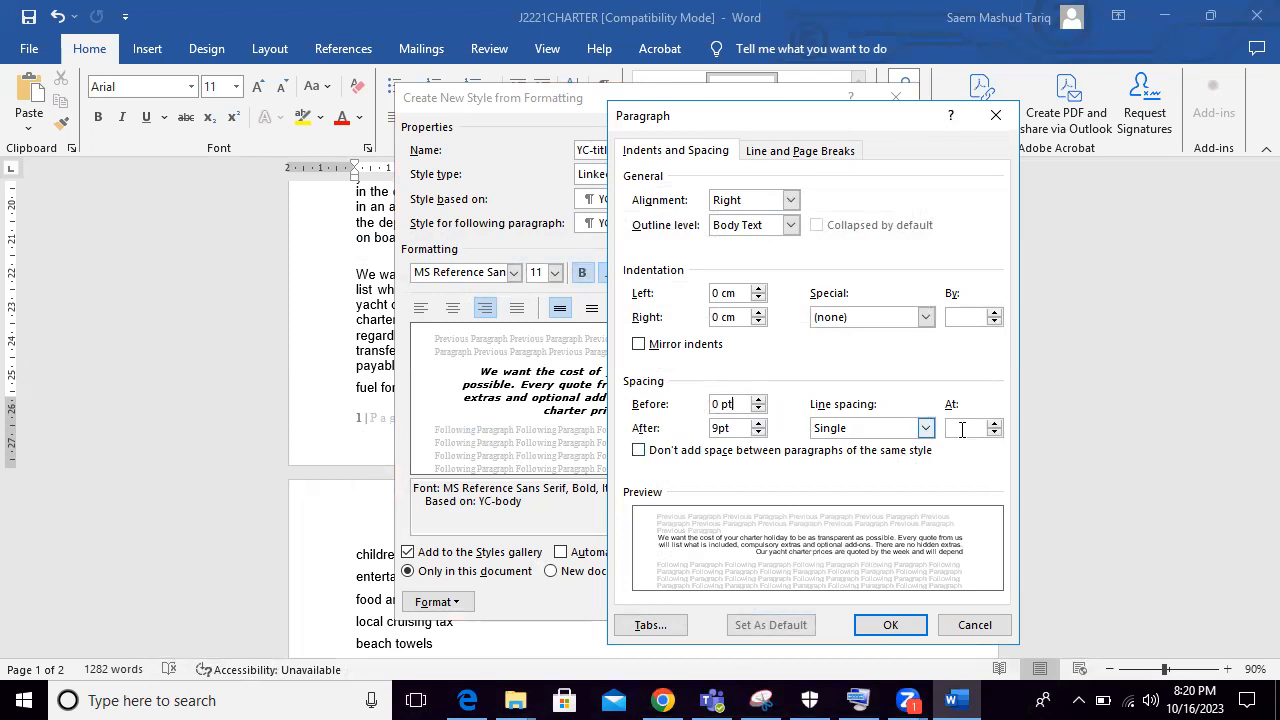
{"action": "left_click", "coordinate": [890, 624]}
{"action": "left_click", "coordinate": [789, 601]}
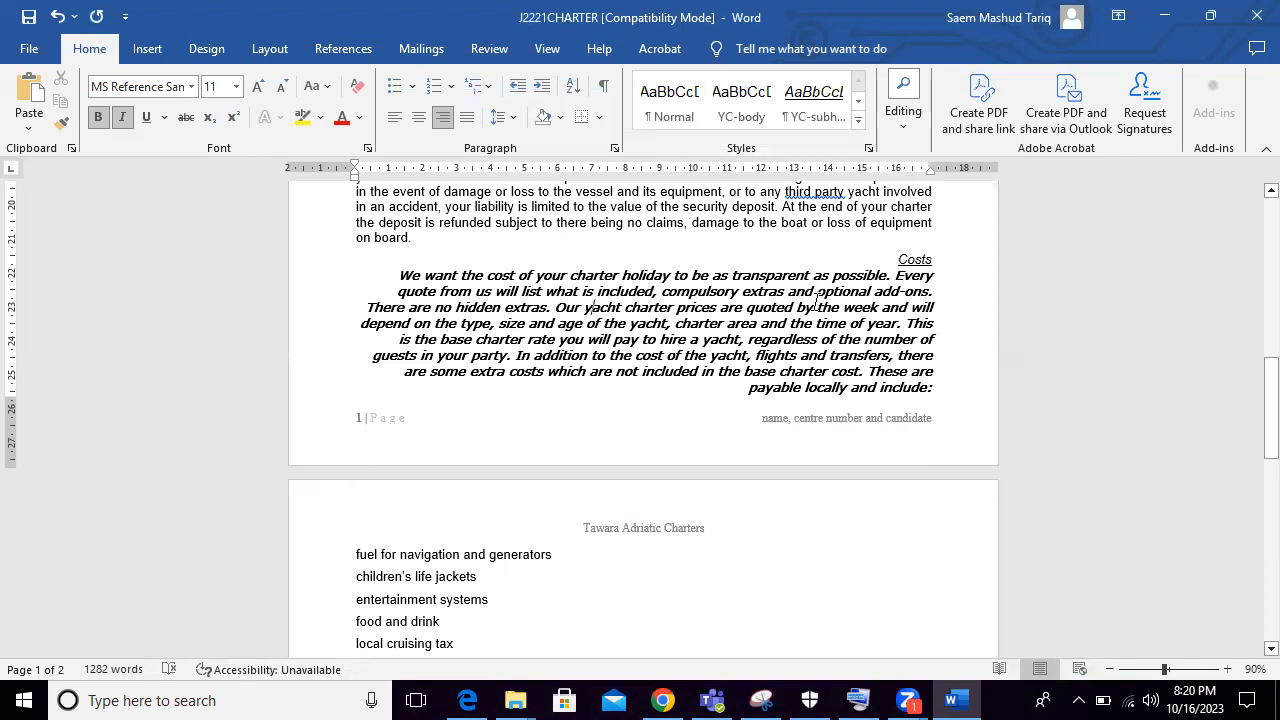
Step: Read the Evidence 2 screenshot instruction below the question 3 table and return to the Word document
{"action": "left_click", "coordinate": [467, 700]}
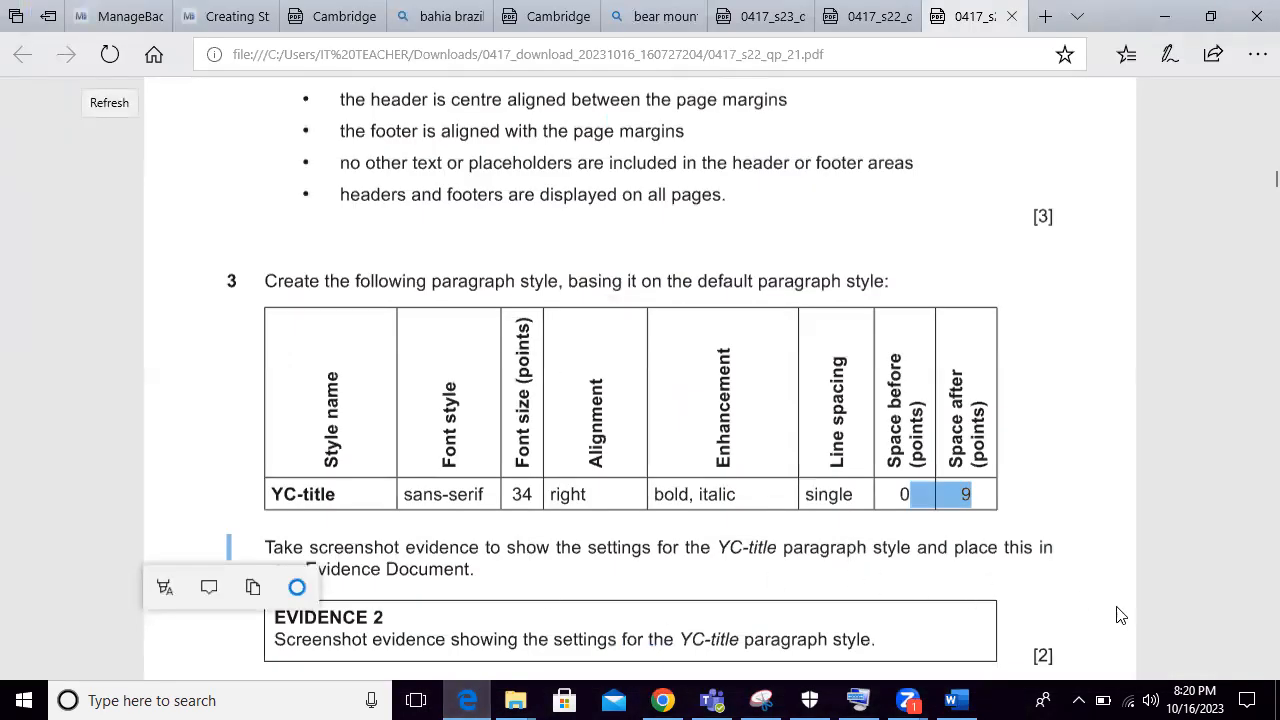
{"action": "scroll", "coordinate": [1250, 670], "scroll_direction": "down", "scroll_amount": 2}
{"action": "scroll", "coordinate": [1250, 675], "scroll_direction": "down", "scroll_amount": 3}
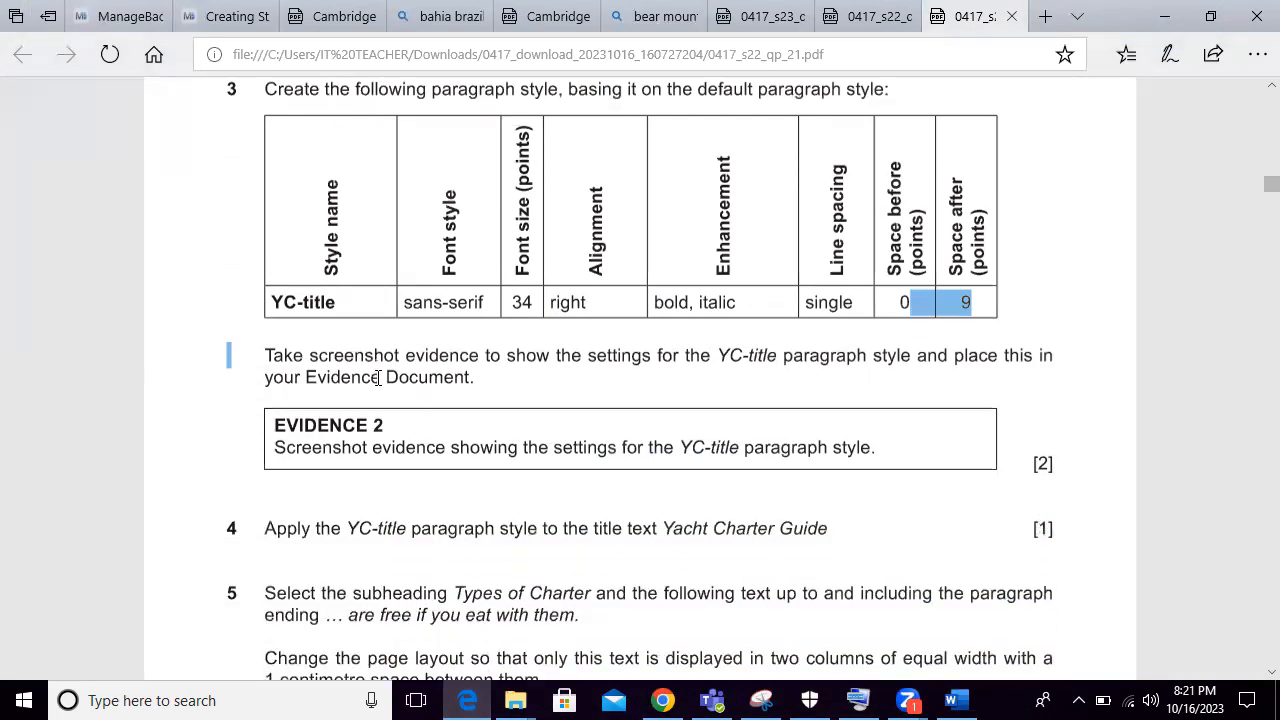
{"action": "left_click", "coordinate": [467, 700]}
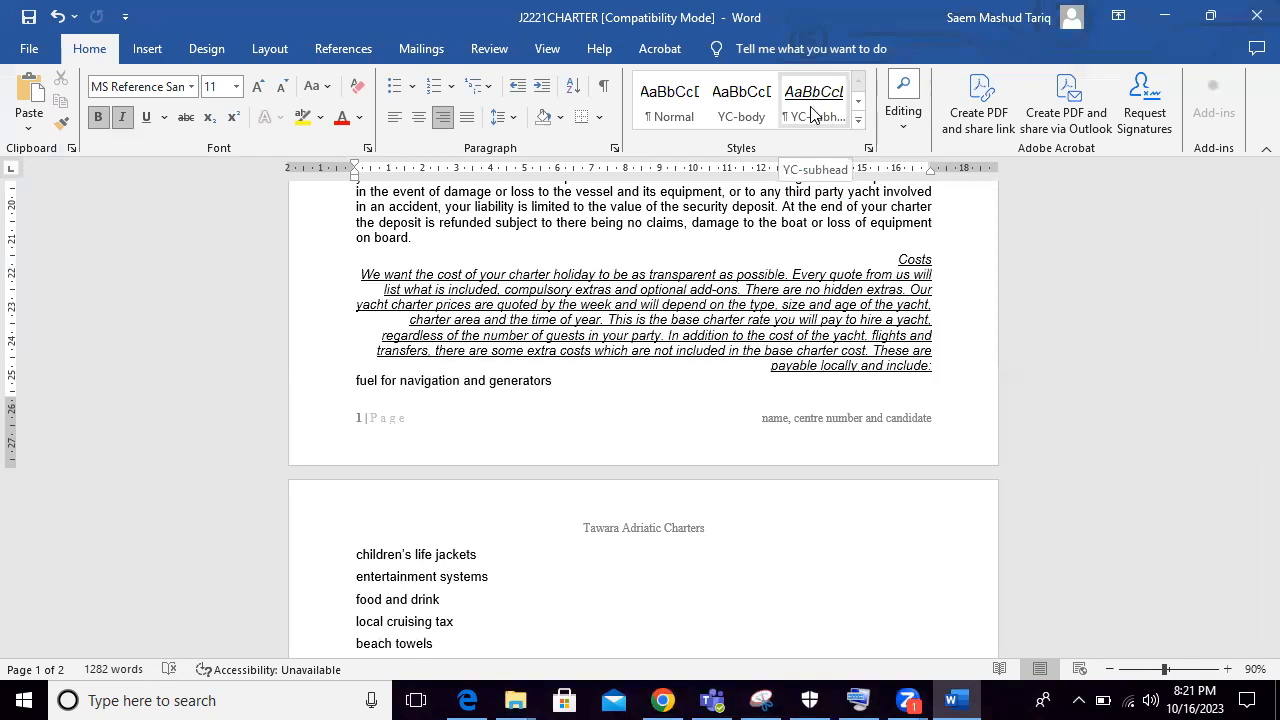
{"action": "left_click", "coordinate": [467, 700]}
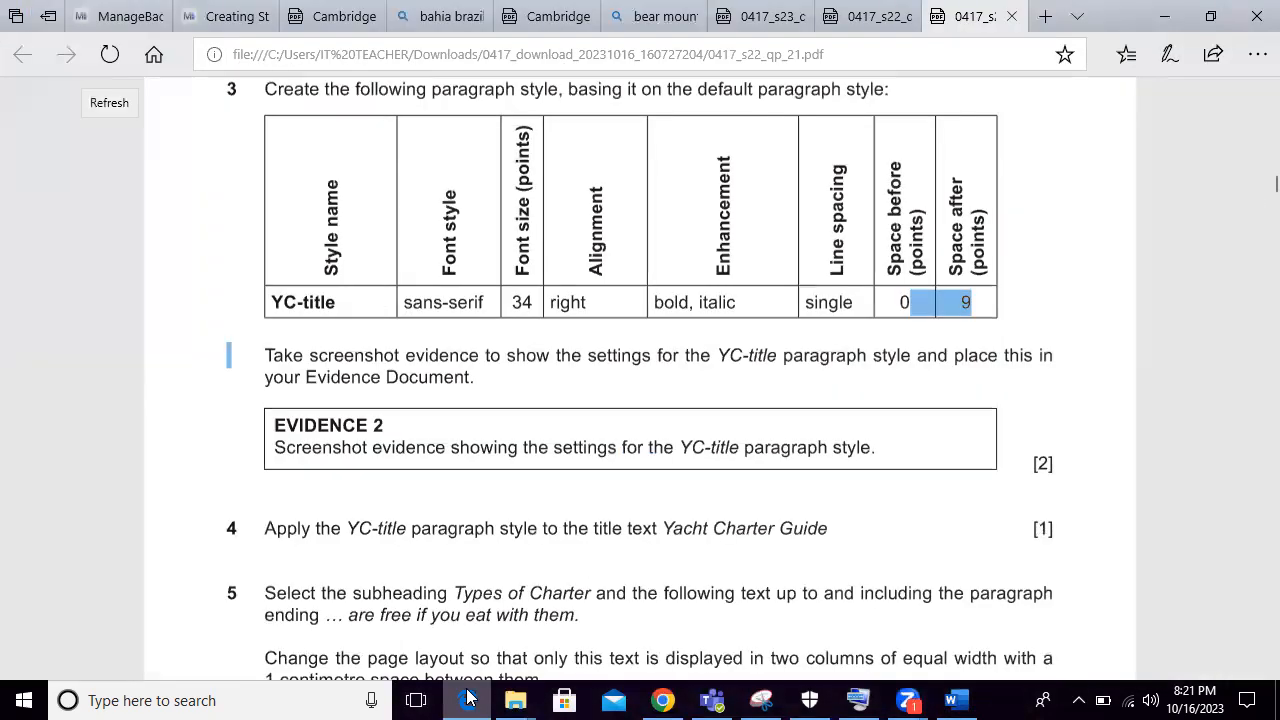
{"action": "left_click", "coordinate": [467, 700]}
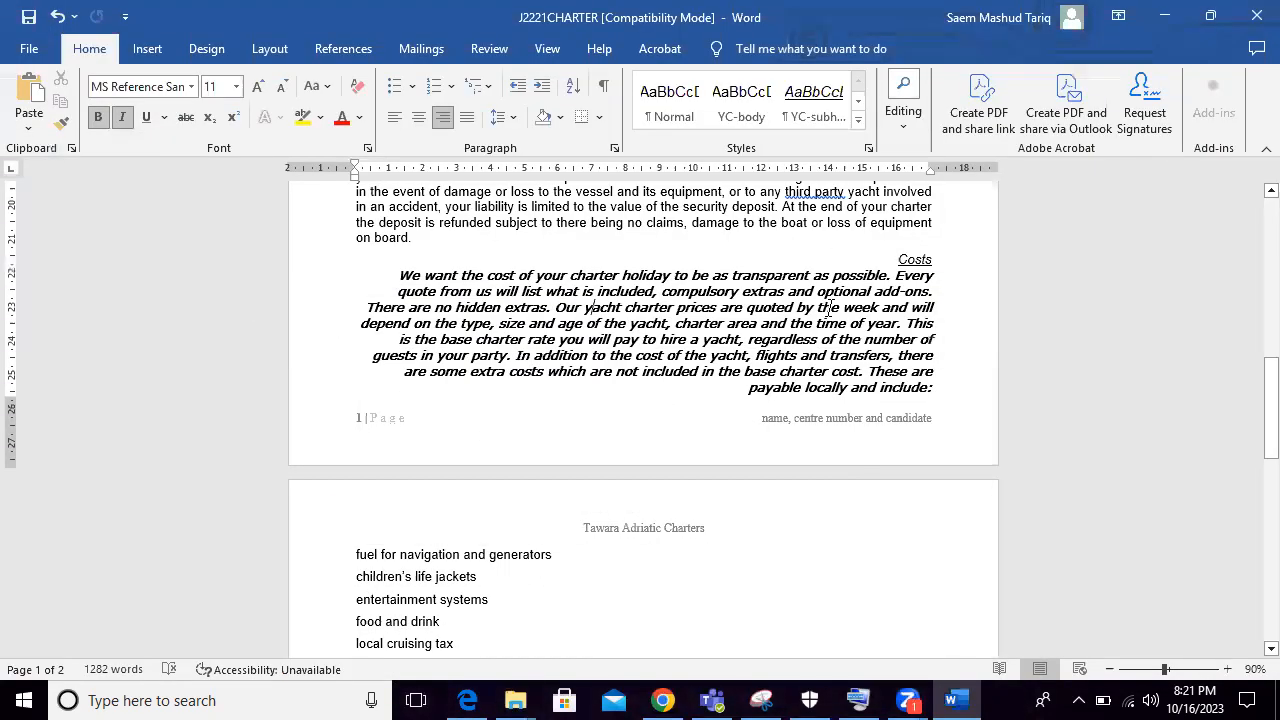
Step: Open the YC-title style for modification to review its settings for Evidence 2, and close it without changes
{"action": "left_click", "coordinate": [858, 118]}
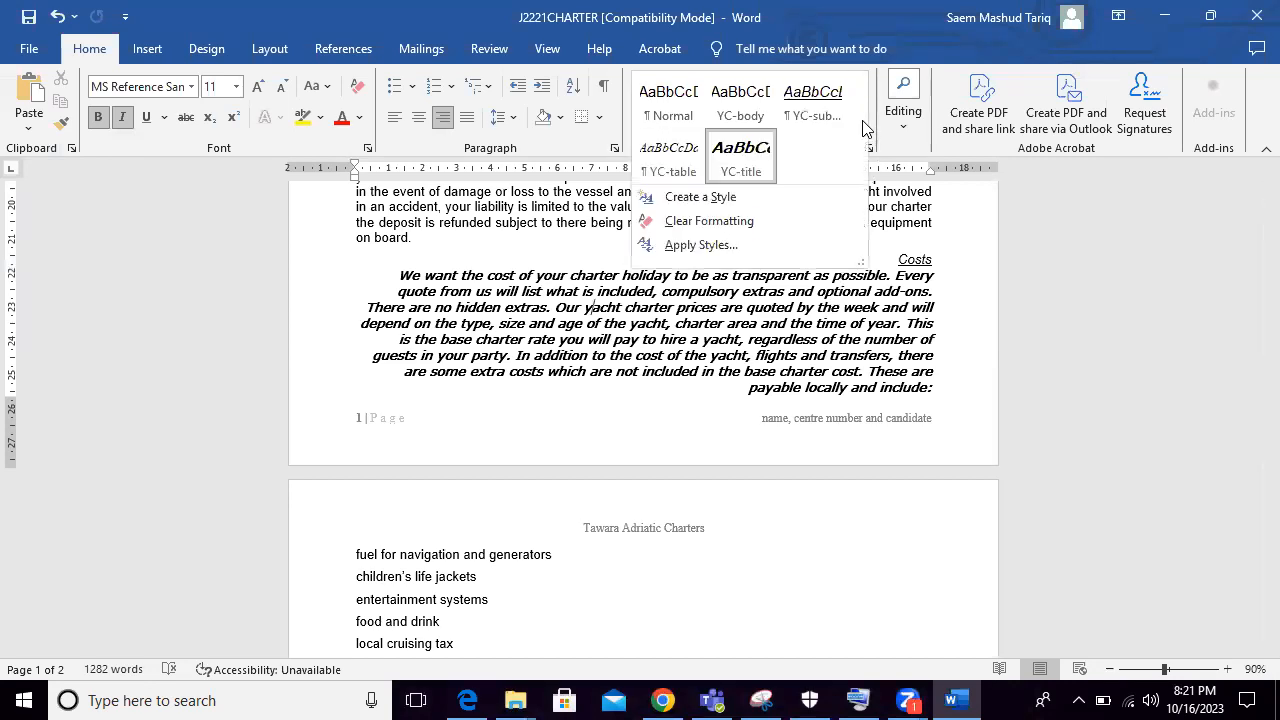
{"action": "right_click", "coordinate": [743, 170]}
{"action": "left_click", "coordinate": [765, 195]}
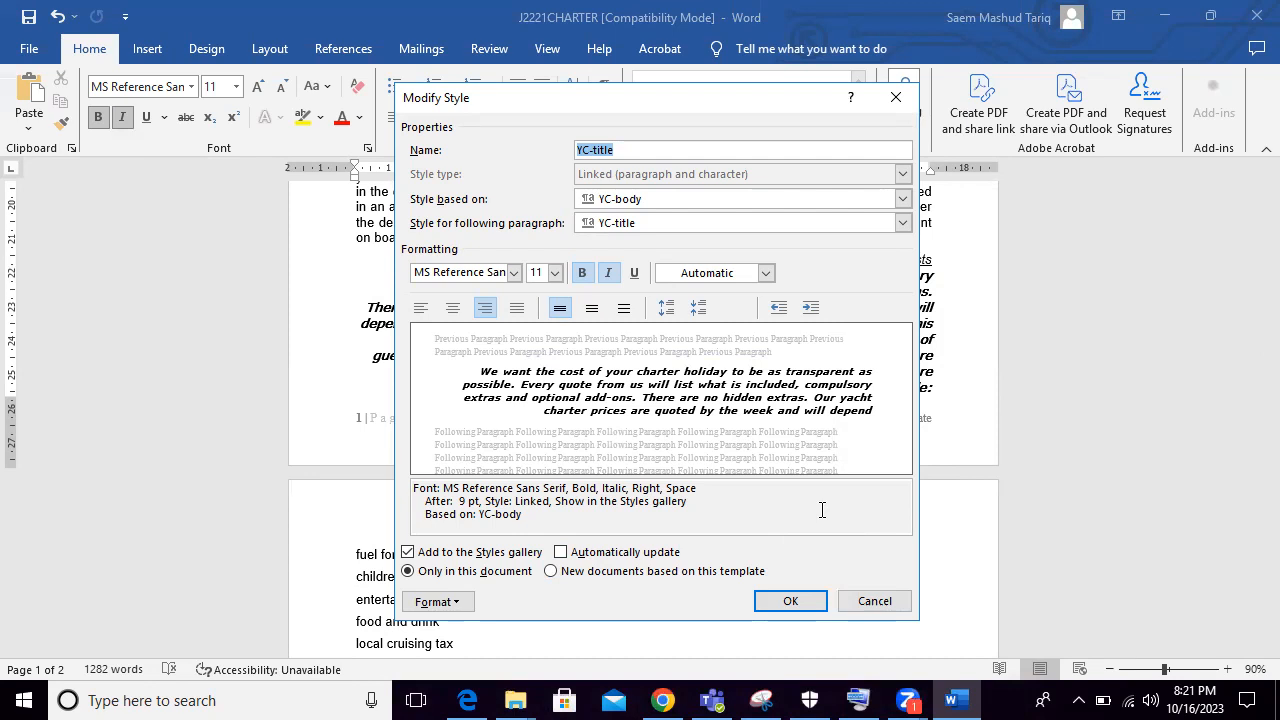
{"action": "left_click", "coordinate": [872, 601]}
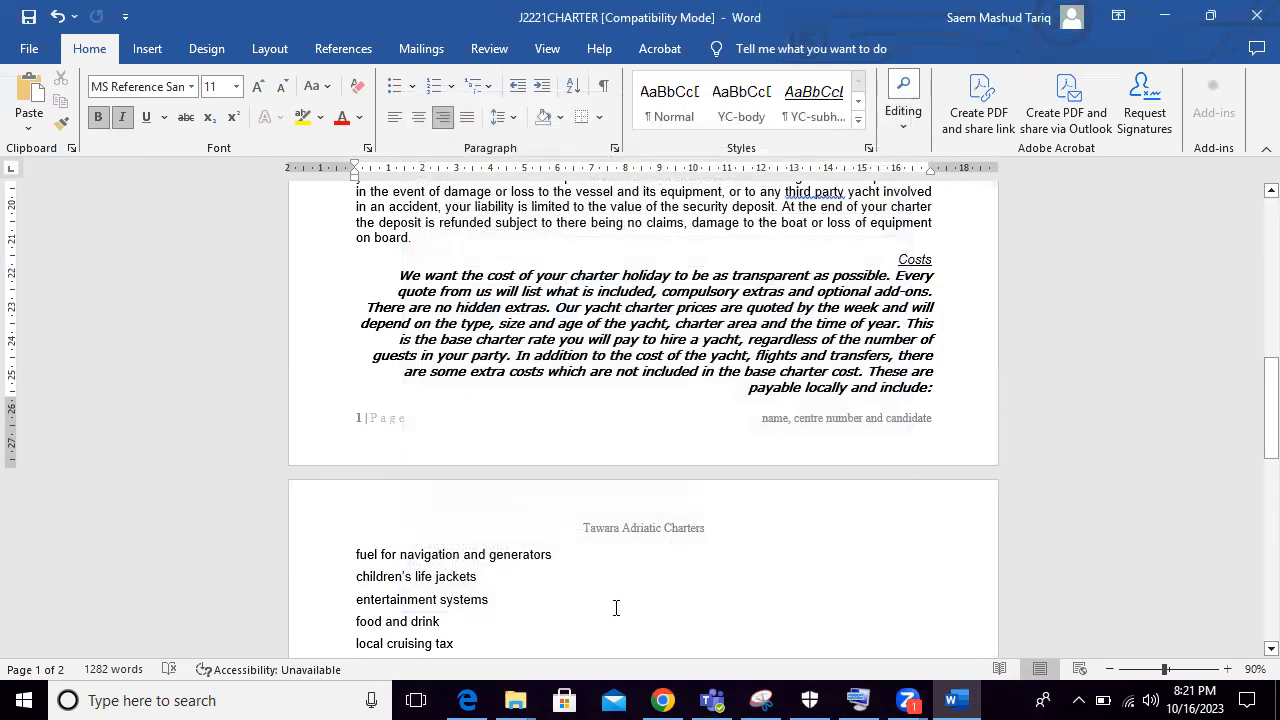
Step: Read question 4 in the exam paper and highlight the title text Yacht Charter Guide
{"action": "left_click", "coordinate": [466, 700]}
{"action": "left_click_drag", "start_coordinate": [277, 528], "coordinate": [578, 536]}
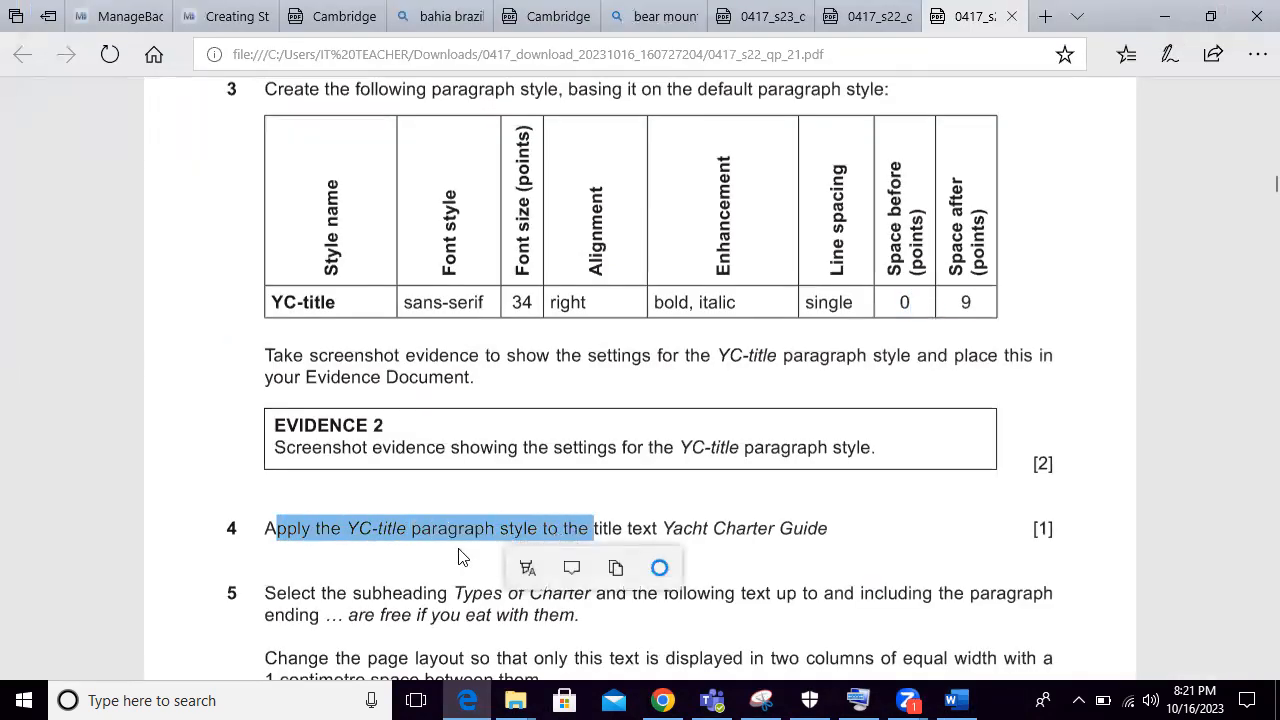
{"action": "left_click", "coordinate": [434, 540]}
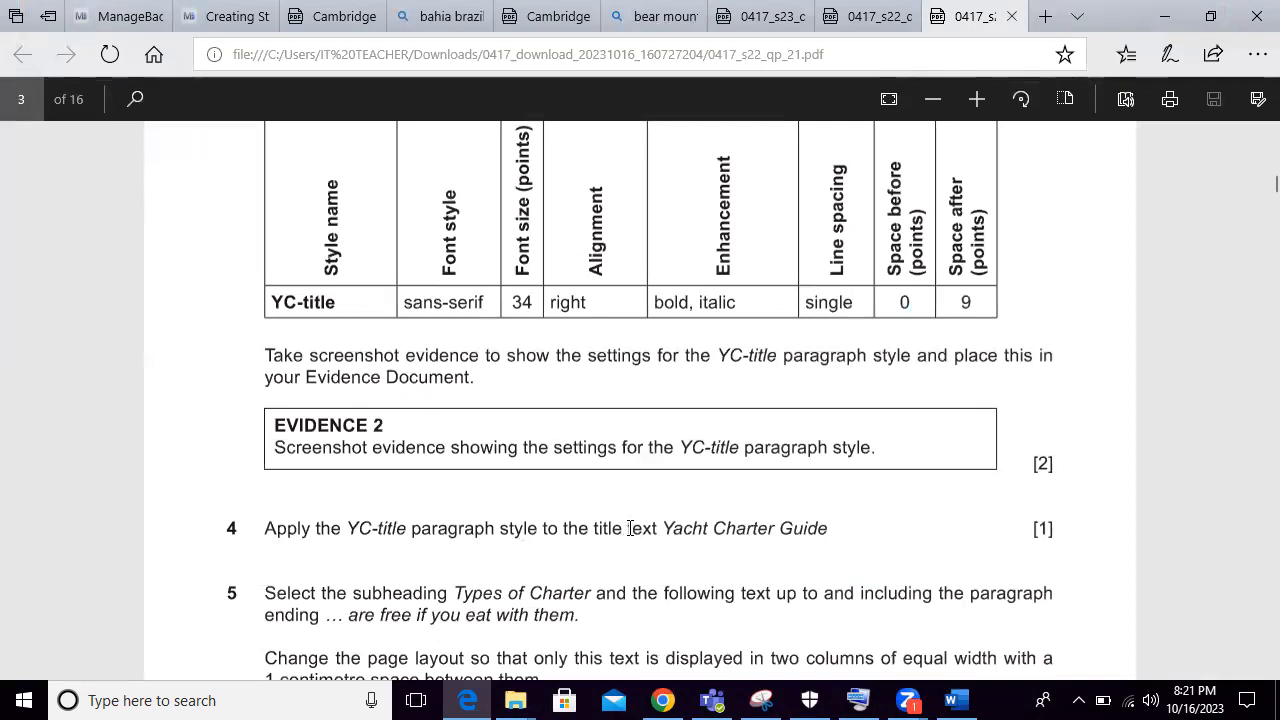
{"action": "left_click_drag", "start_coordinate": [663, 528], "coordinate": [834, 528]}
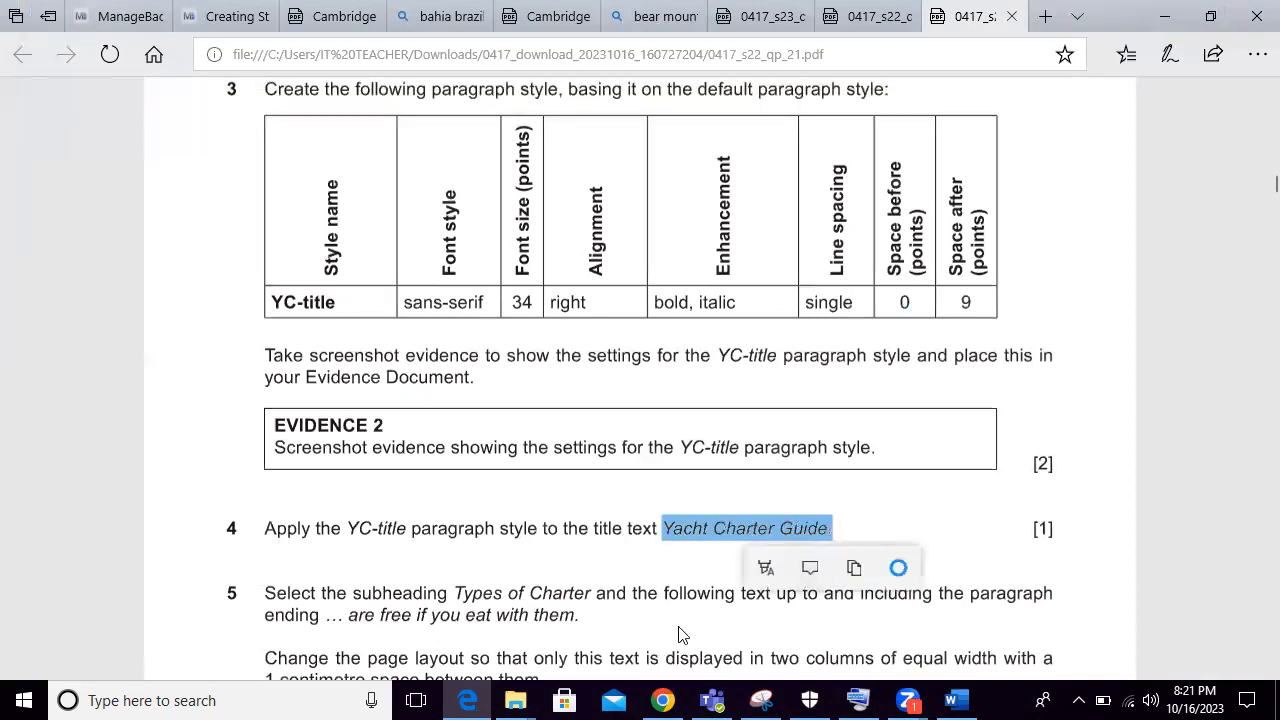
Step: Return to the Word document and apply the YC-title style to the title Yacht Charter Guide on the first page
{"action": "left_click", "coordinate": [467, 700]}
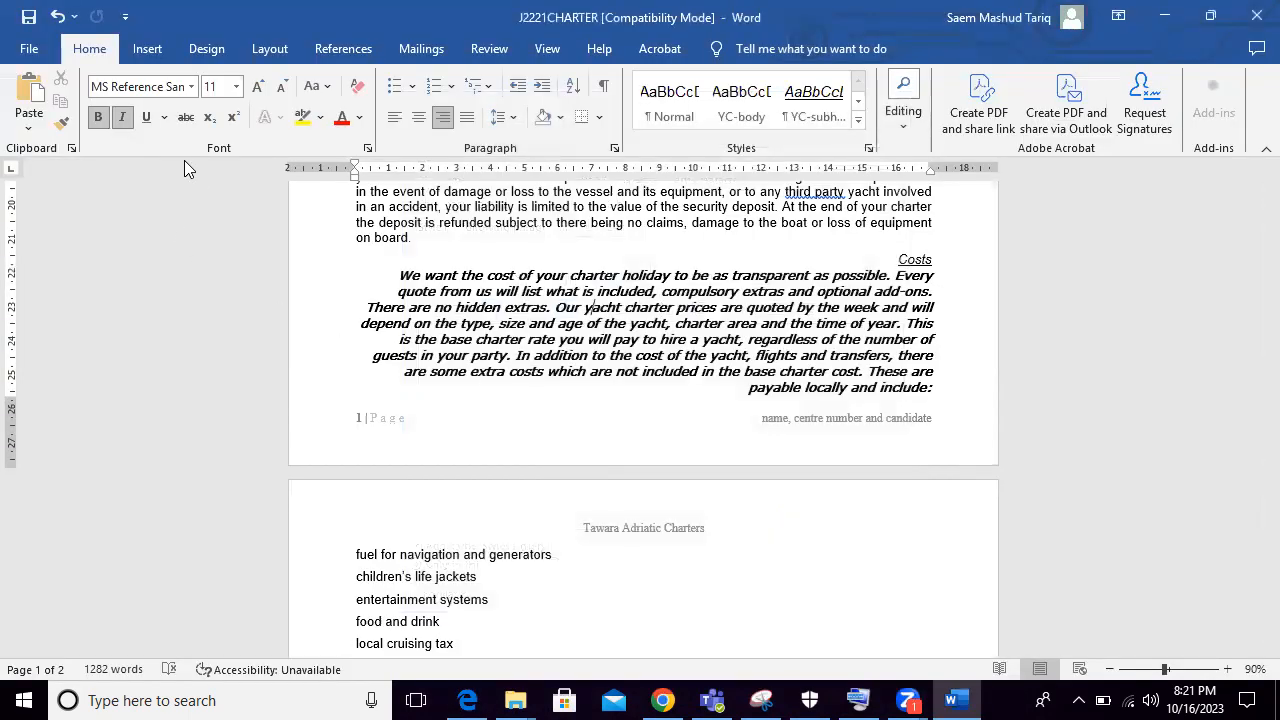
{"action": "scroll", "coordinate": [537, 403], "scroll_direction": "up", "scroll_amount": 15}
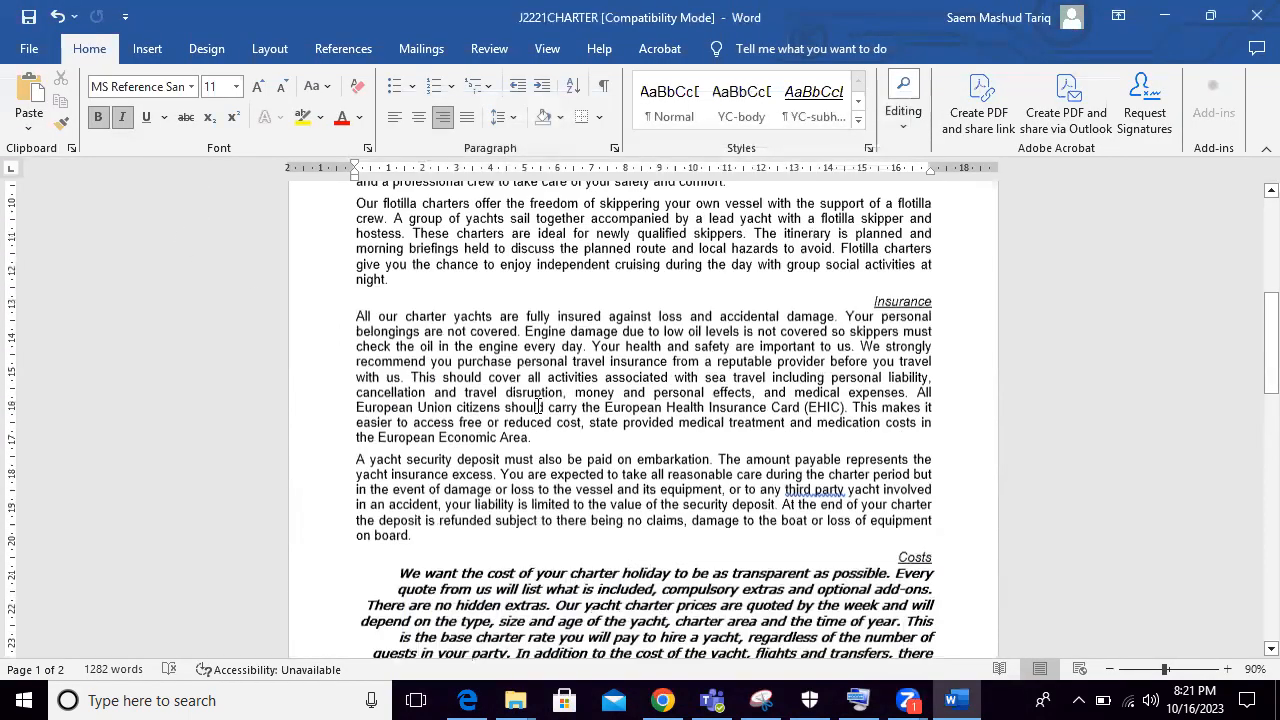
{"action": "scroll", "coordinate": [666, 452], "scroll_direction": "up", "scroll_amount": 2}
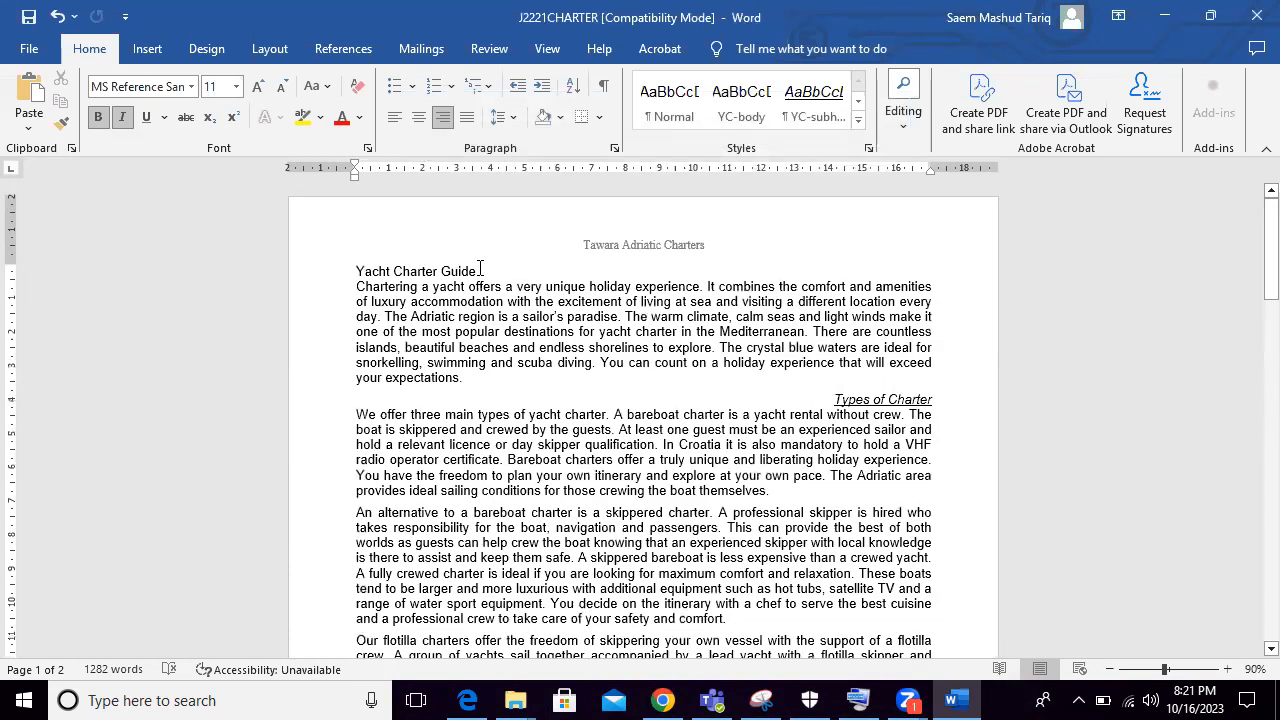
{"action": "left_click_drag", "start_coordinate": [480, 270], "coordinate": [310, 270]}
{"action": "left_click", "coordinate": [858, 119]}
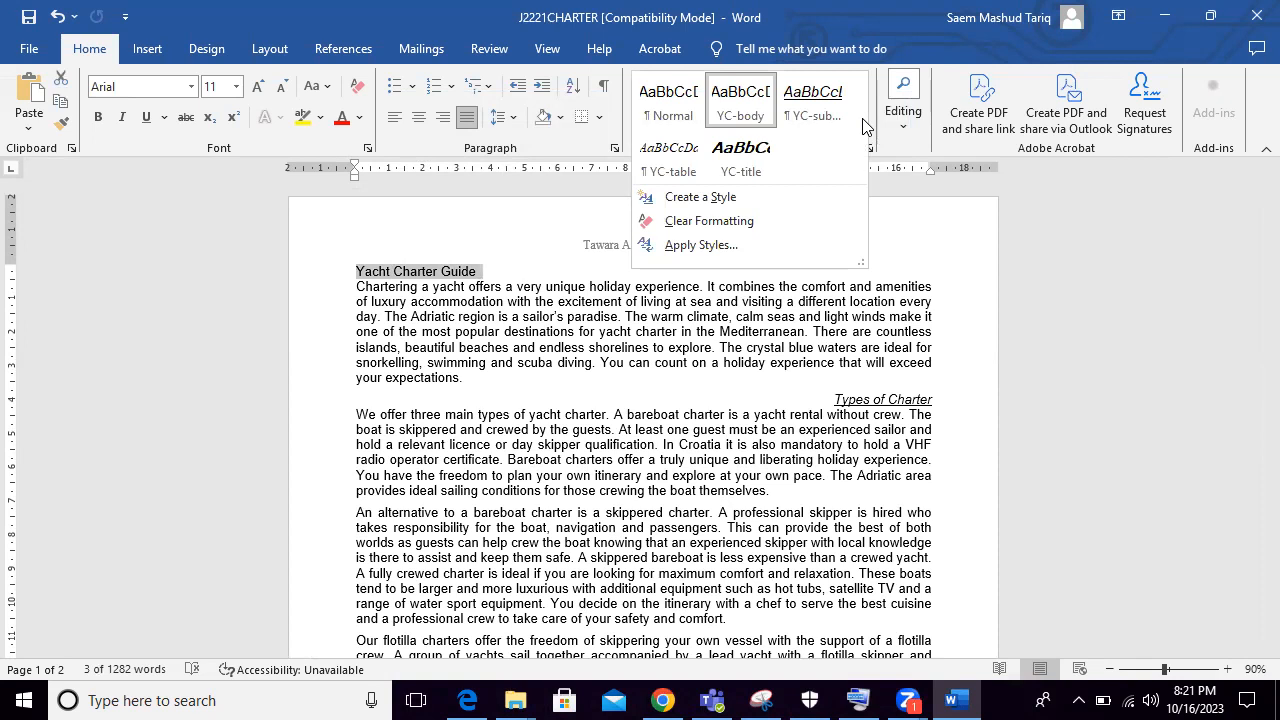
{"action": "left_click", "coordinate": [740, 155]}
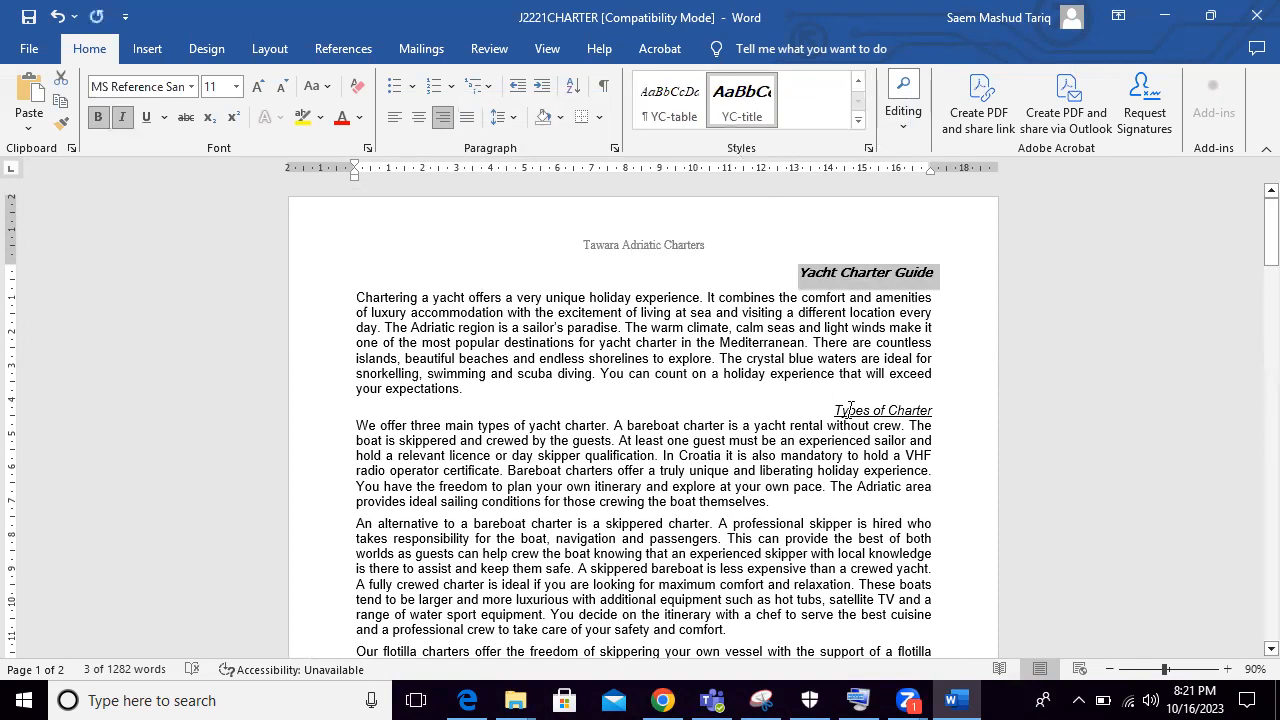
Step: Switch to the exam paper, read question 5 on the two-column layout, and return to the Word document
{"action": "left_click", "coordinate": [474, 697]}
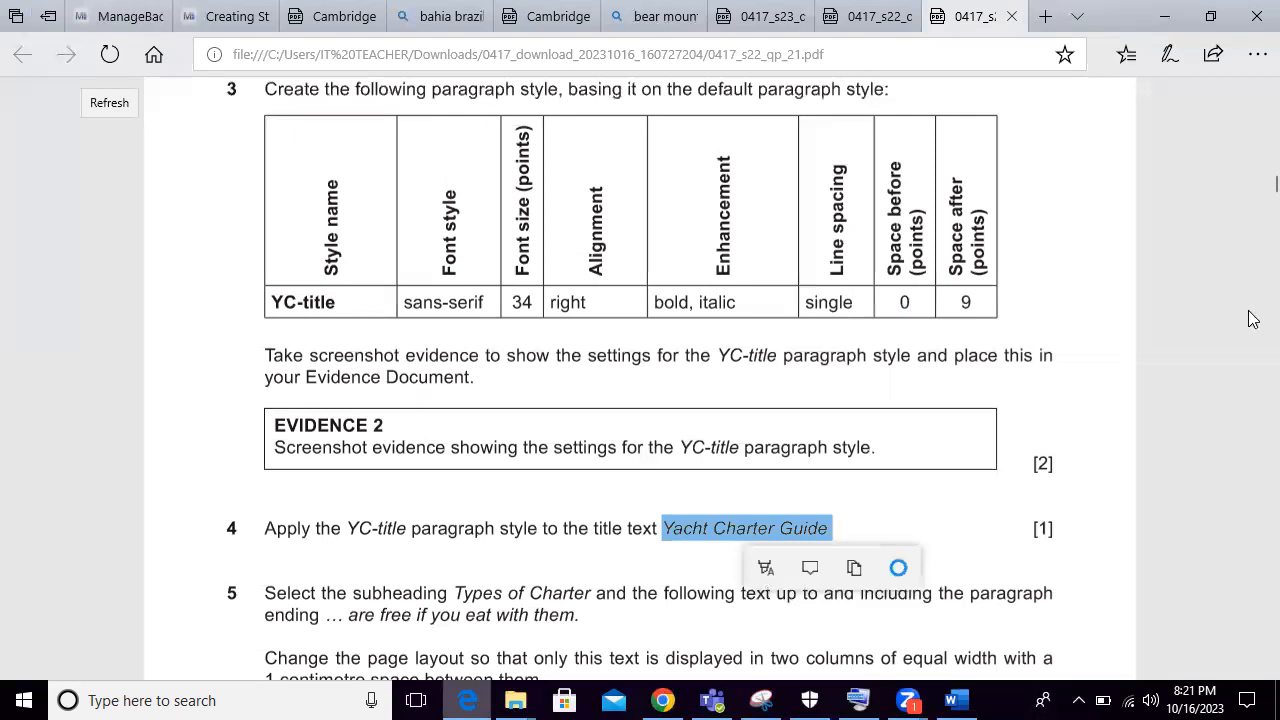
{"action": "scroll", "coordinate": [1250, 680], "scroll_direction": "down", "scroll_amount": 4}
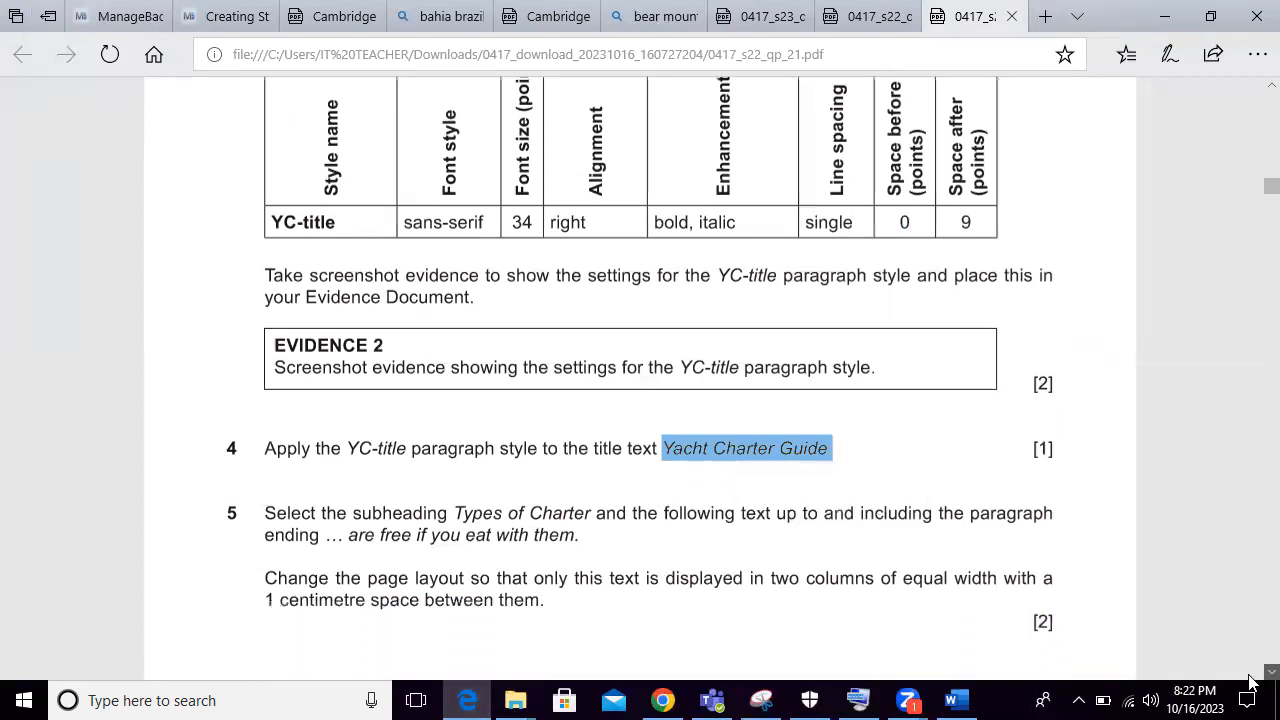
{"action": "scroll", "coordinate": [1250, 680], "scroll_direction": "down", "scroll_amount": 1}
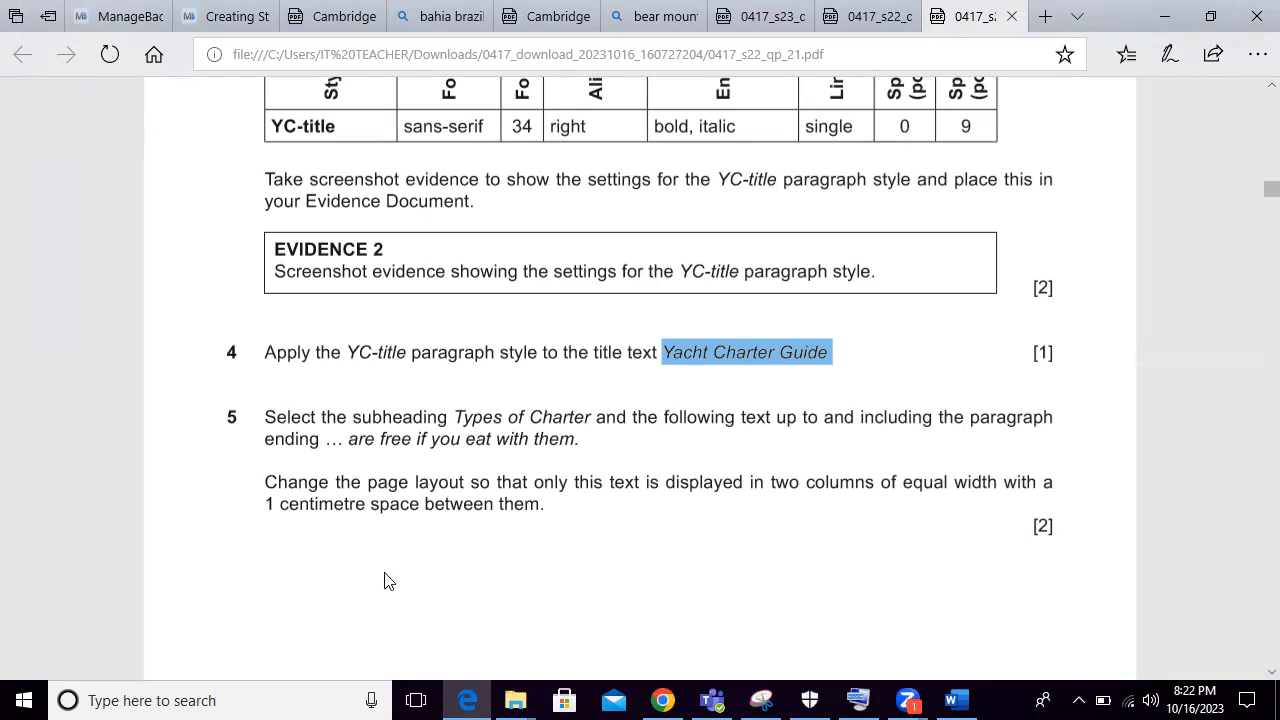
{"action": "left_click", "coordinate": [463, 698]}
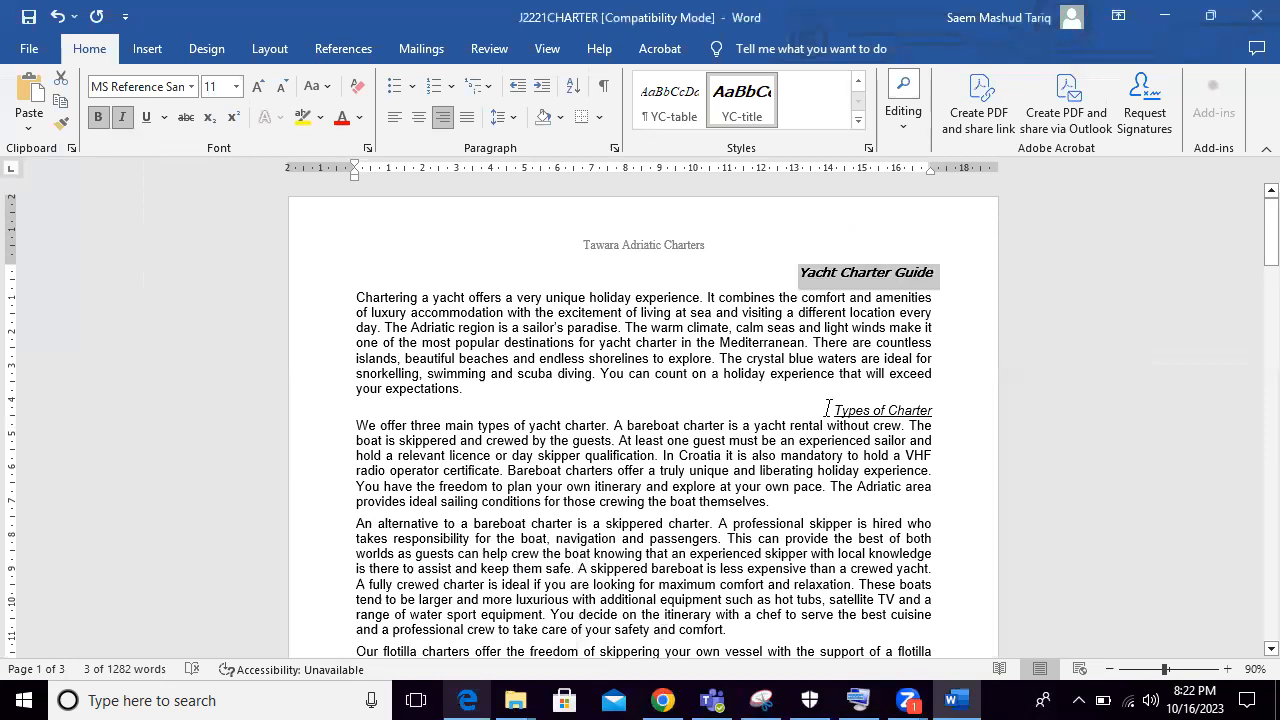
{"action": "left_click", "coordinate": [470, 698]}
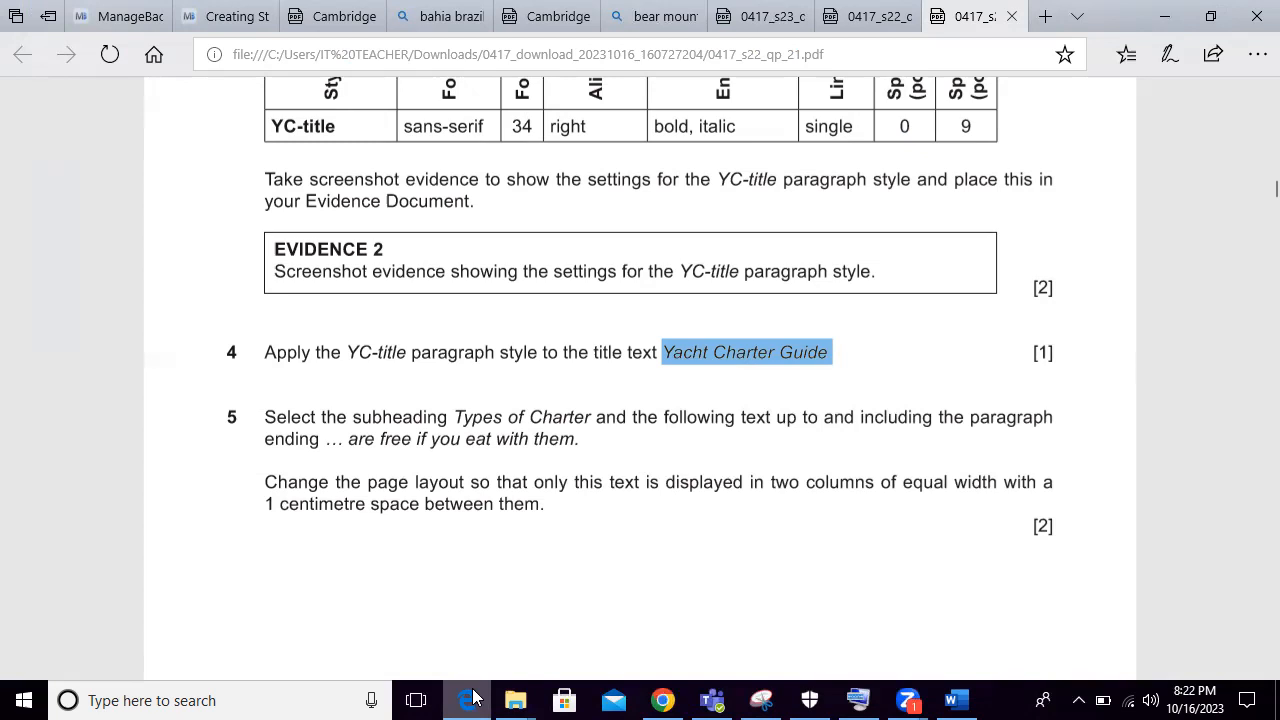
{"action": "left_click", "coordinate": [472, 698]}
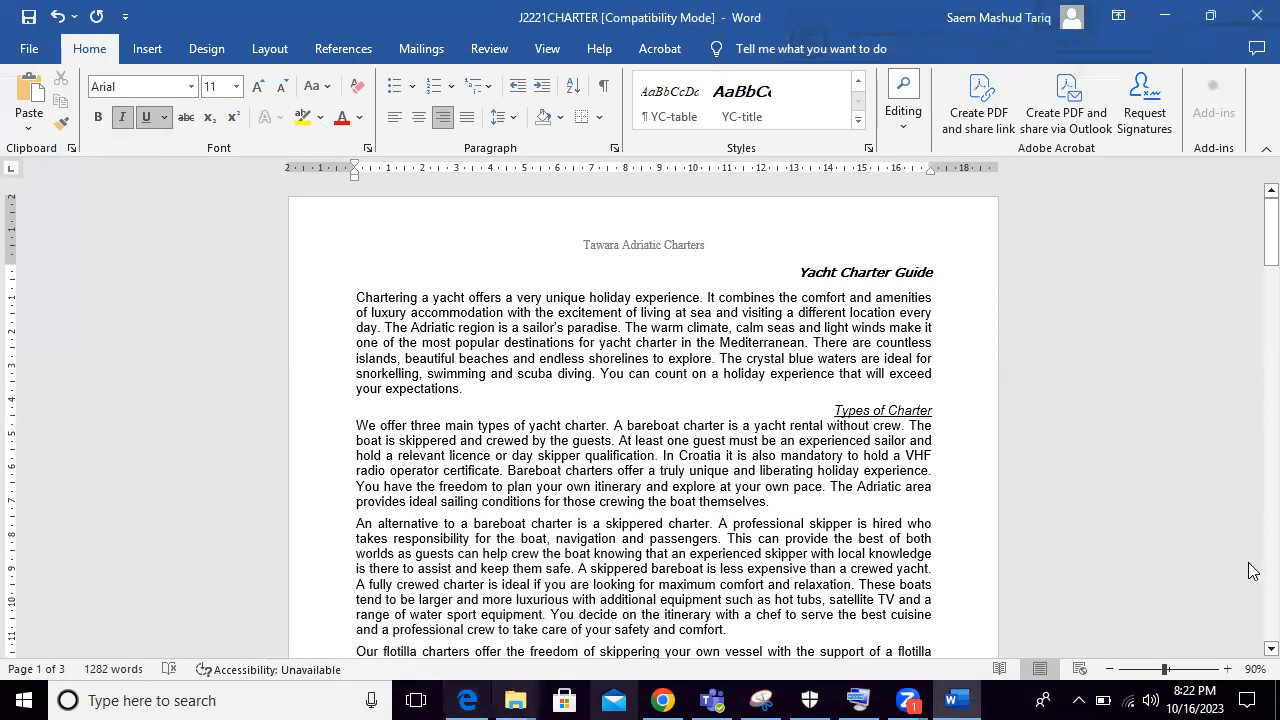
Step: Locate the page 2 paragraph ending "are free if you eat with them" and highlight its closing words
{"action": "scroll", "coordinate": [1249, 652], "scroll_direction": "down", "scroll_amount": 4}
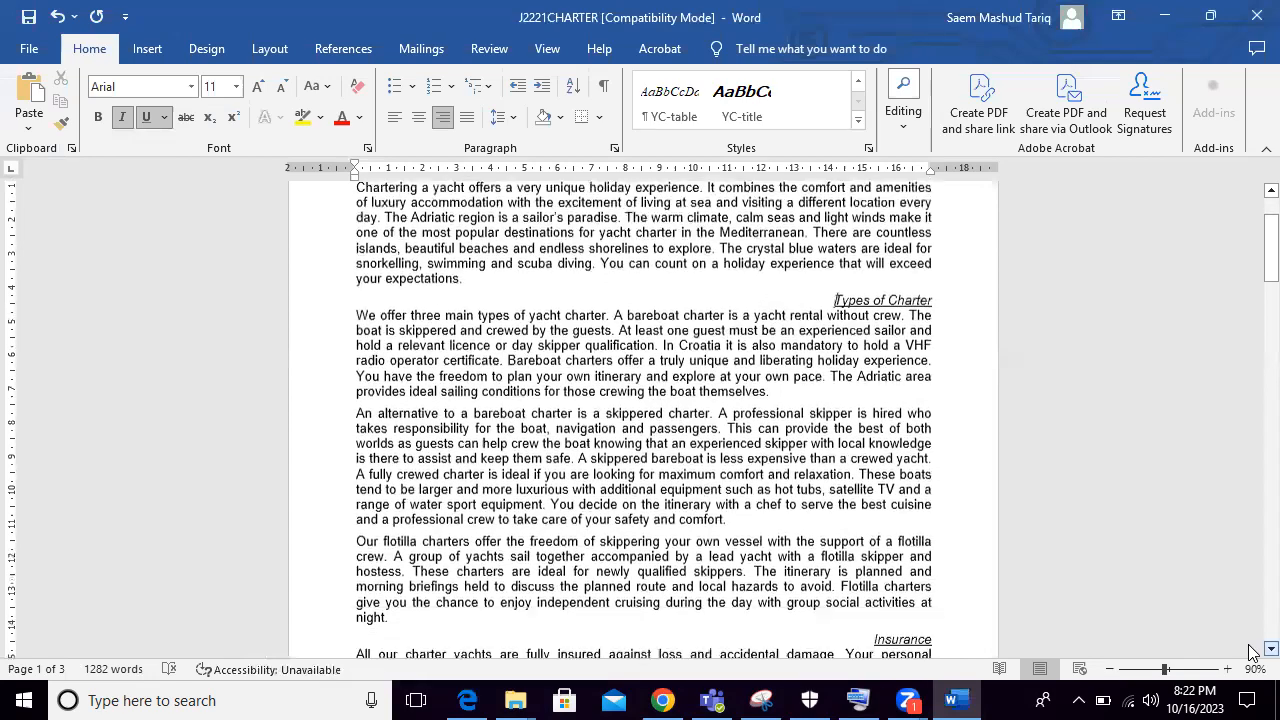
{"action": "scroll", "coordinate": [1249, 652], "scroll_direction": "down", "scroll_amount": 4}
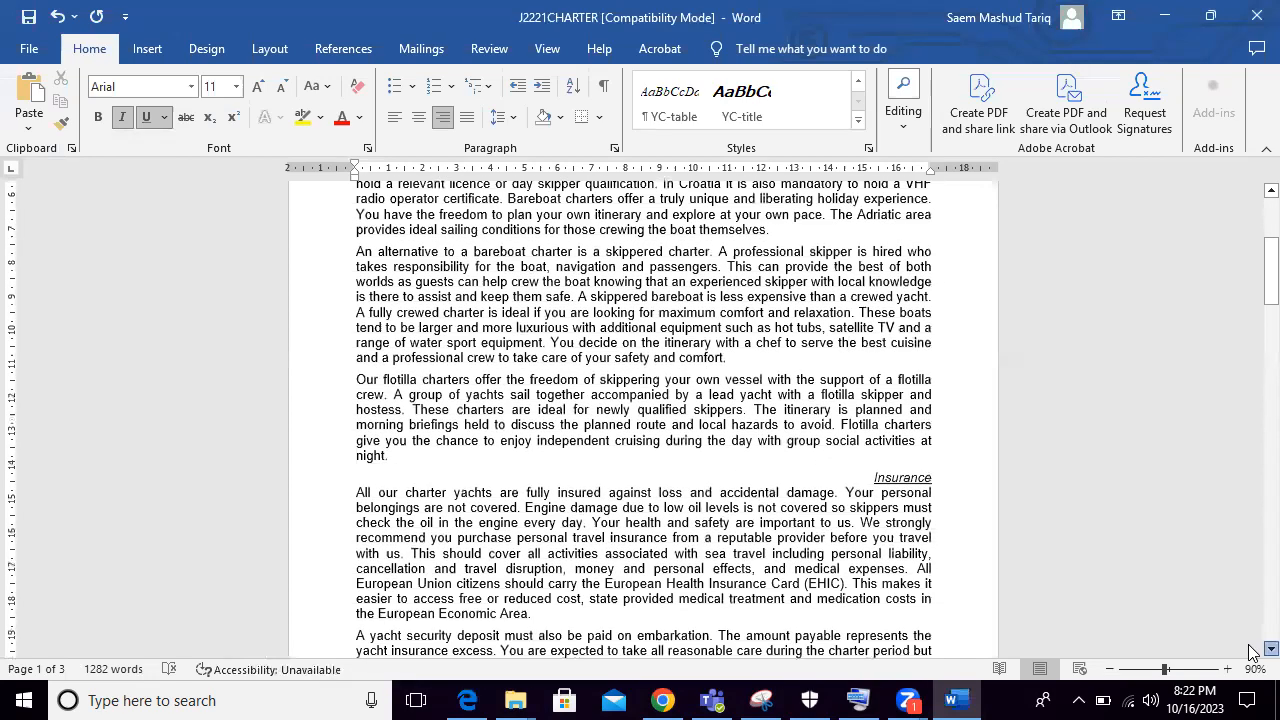
{"action": "scroll", "coordinate": [1249, 652], "scroll_direction": "down", "scroll_amount": 3}
{"action": "scroll", "coordinate": [1249, 652], "scroll_direction": "down", "scroll_amount": 7}
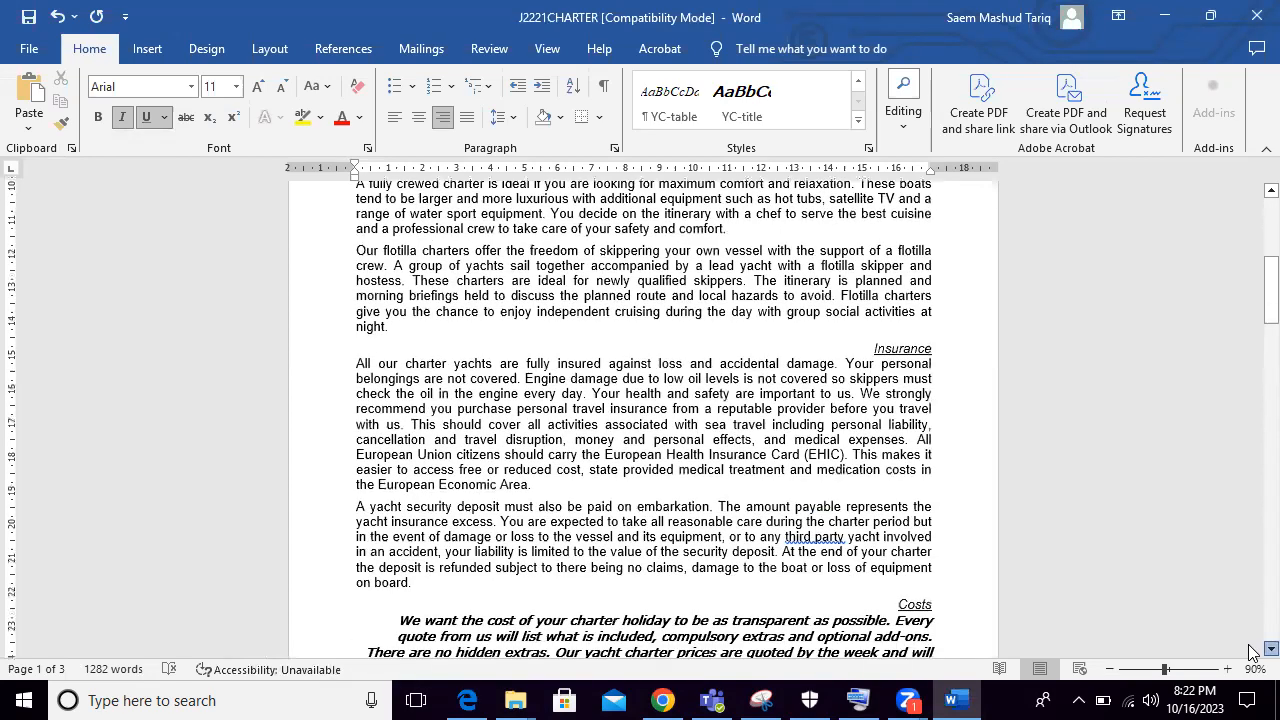
{"action": "scroll", "coordinate": [1249, 652], "scroll_direction": "down", "scroll_amount": 6}
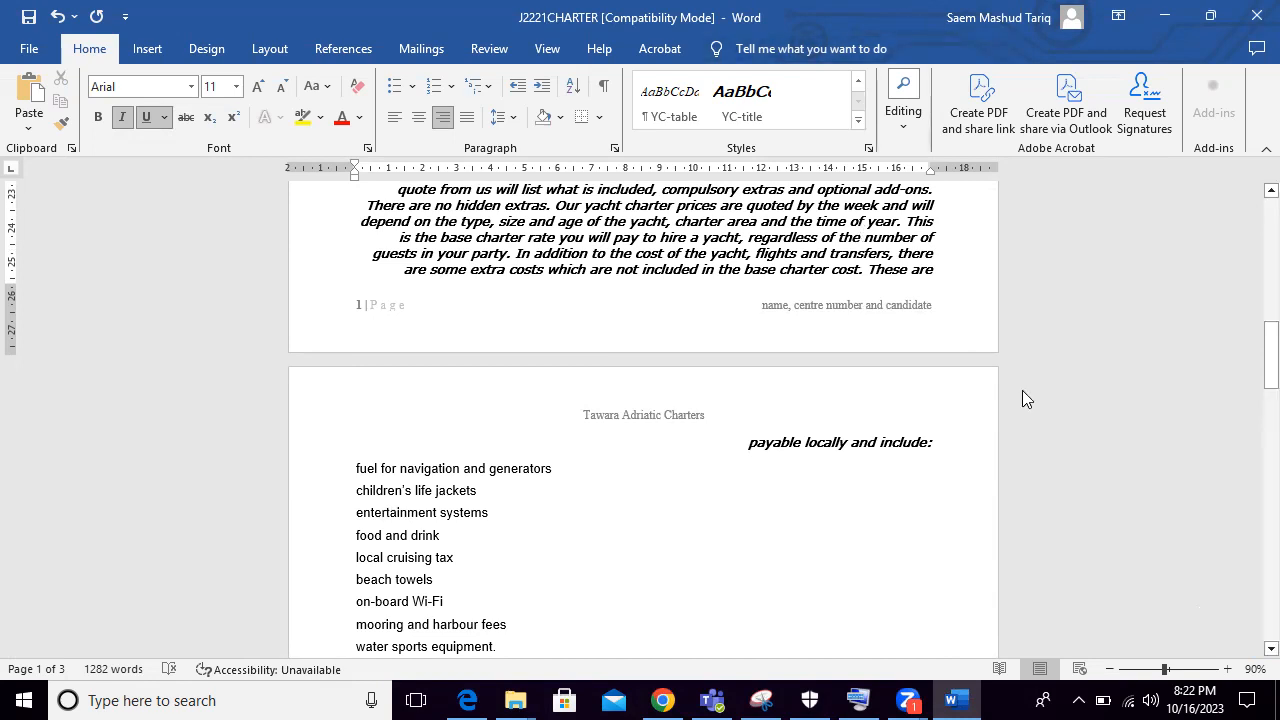
{"action": "left_click_drag", "start_coordinate": [1270, 362], "coordinate": [1252, 498]}
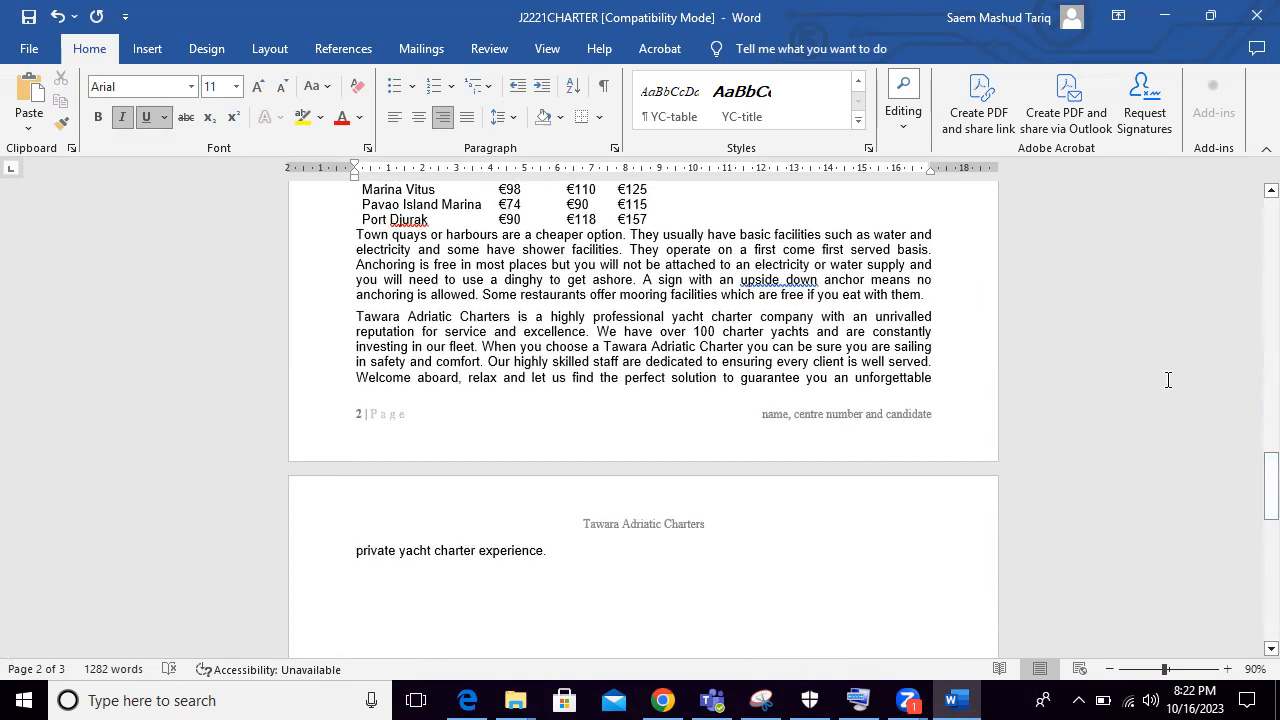
{"action": "left_click_drag", "start_coordinate": [818, 304], "coordinate": [925, 296]}
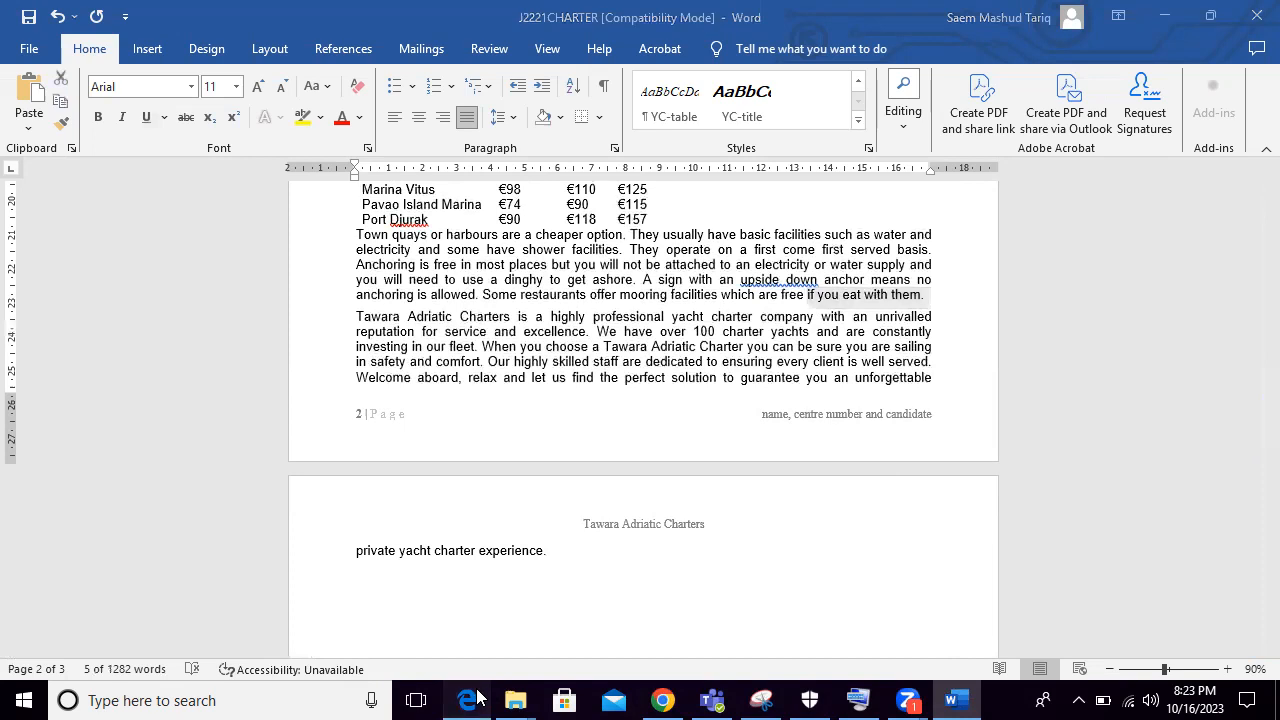
Step: Switch to the exam paper and check the paragraph ending and the column requirements given in question 5
{"action": "left_click", "coordinate": [478, 697]}
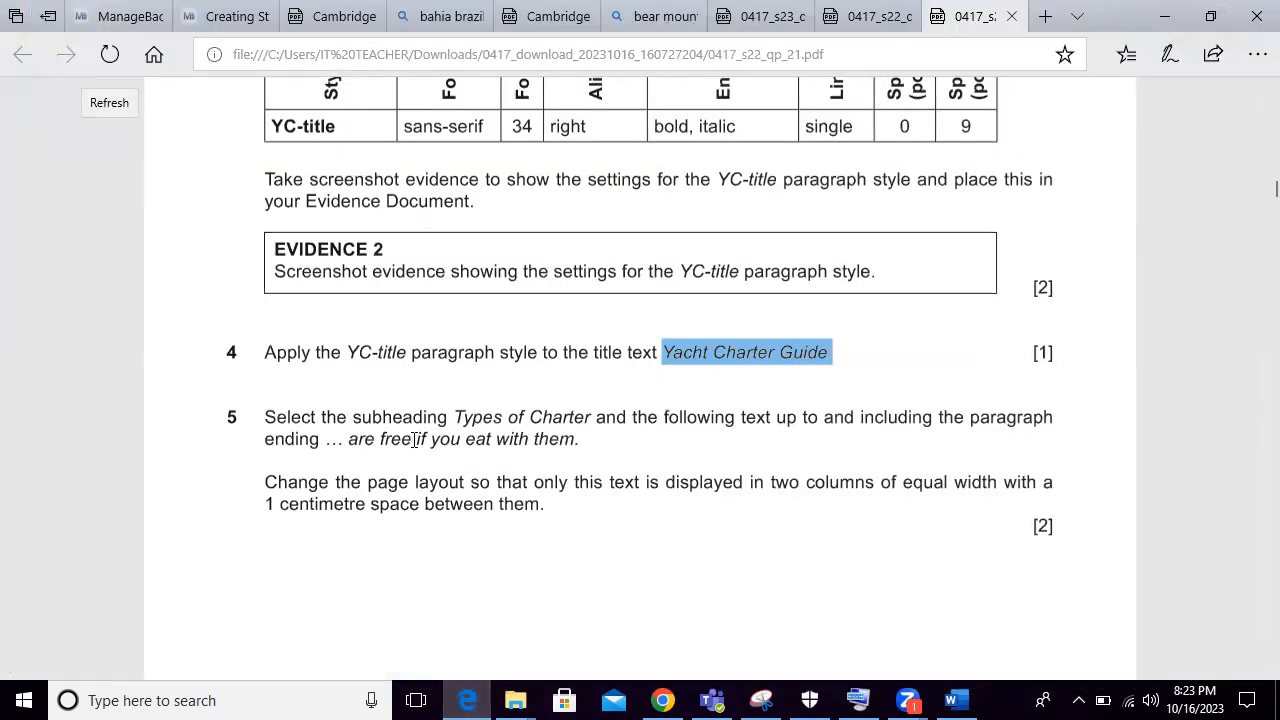
{"action": "left_click_drag", "start_coordinate": [414, 440], "coordinate": [588, 439]}
{"action": "left_click", "coordinate": [483, 697]}
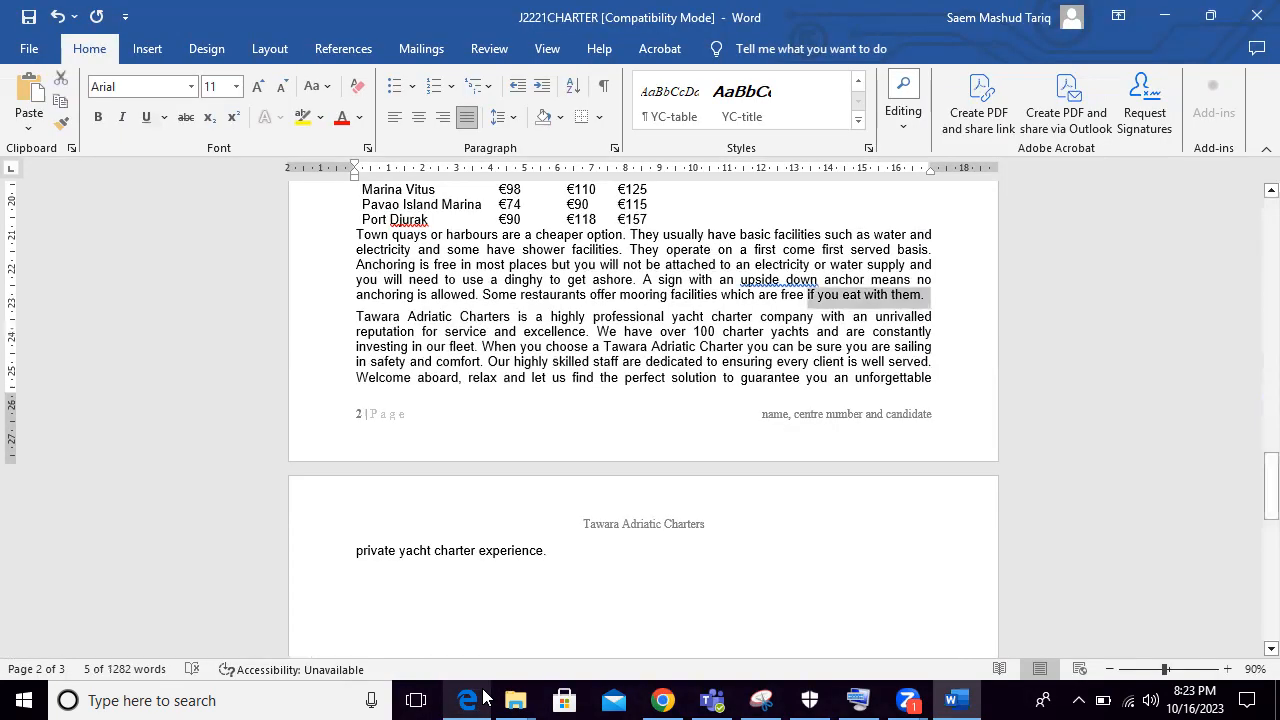
{"action": "left_click", "coordinate": [483, 697]}
{"action": "left_click", "coordinate": [392, 503]}
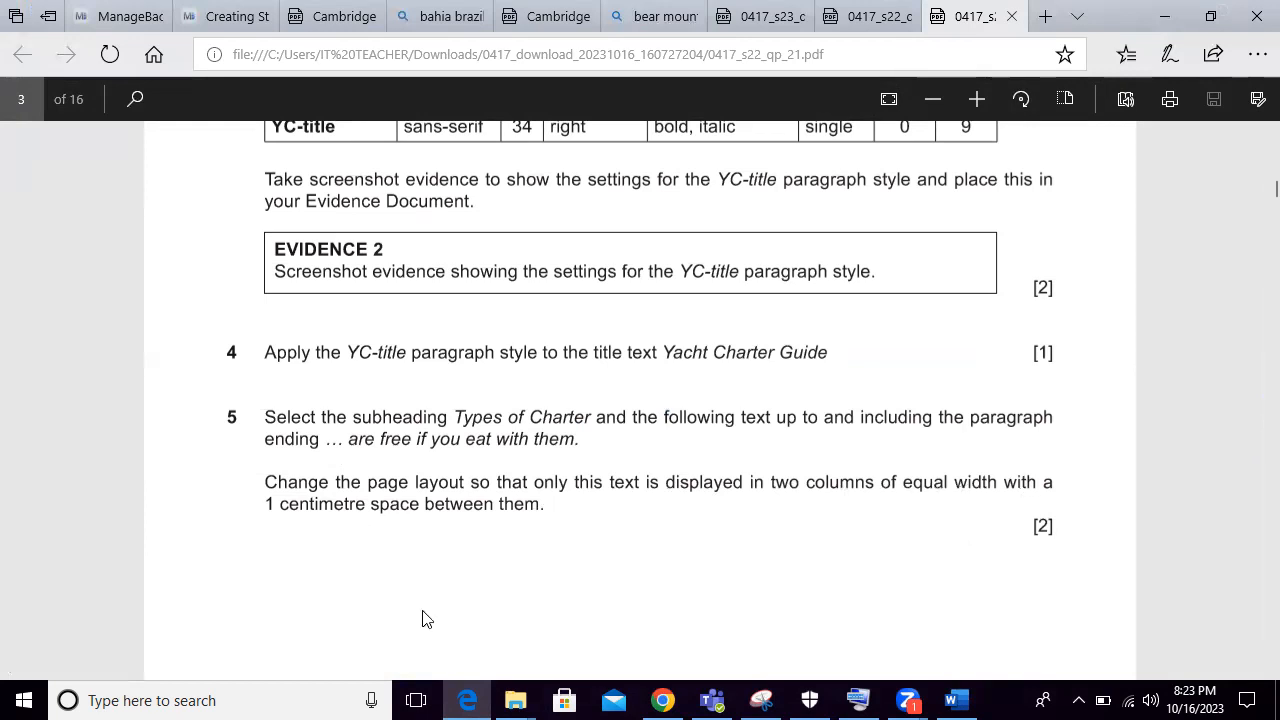
Step: In Word, lay out the text from Types of Charter through "free if you eat with them." in two equal columns with 1 cm spacing
{"action": "left_click", "coordinate": [957, 700]}
{"action": "left_click", "coordinate": [938, 298]}
{"action": "left_click_drag", "start_coordinate": [938, 298], "coordinate": [814, 410]}
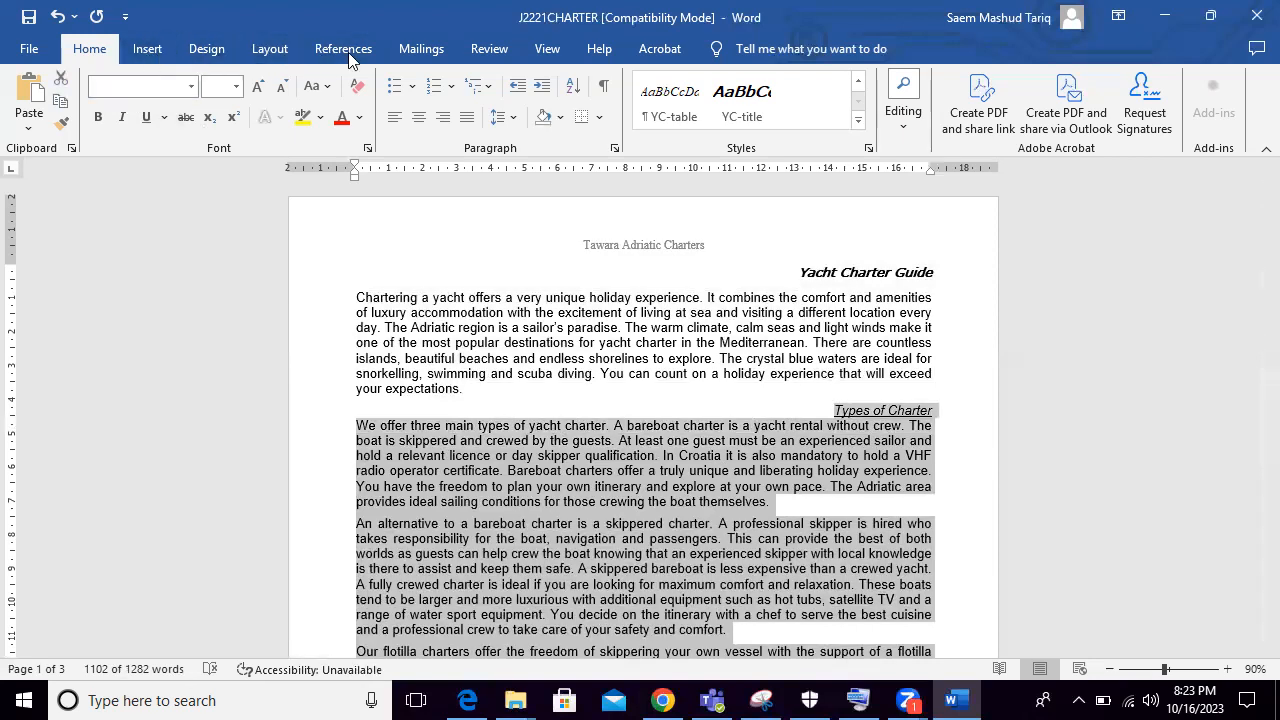
{"action": "left_click", "coordinate": [270, 48]}
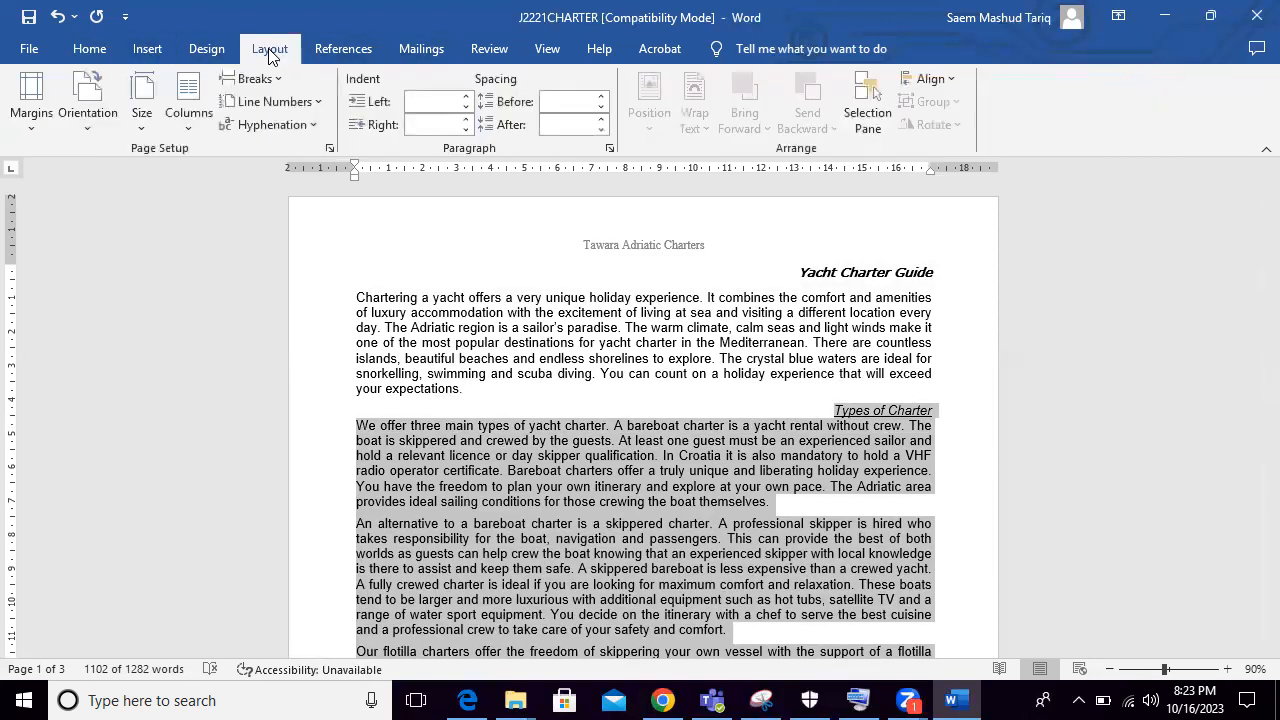
{"action": "left_click", "coordinate": [180, 134]}
{"action": "left_click", "coordinate": [251, 369]}
{"action": "left_click", "coordinate": [652, 210]}
{"action": "left_click", "coordinate": [742, 327]}
{"action": "left_click", "coordinate": [742, 327]}
{"action": "left_click", "coordinate": [742, 328]}
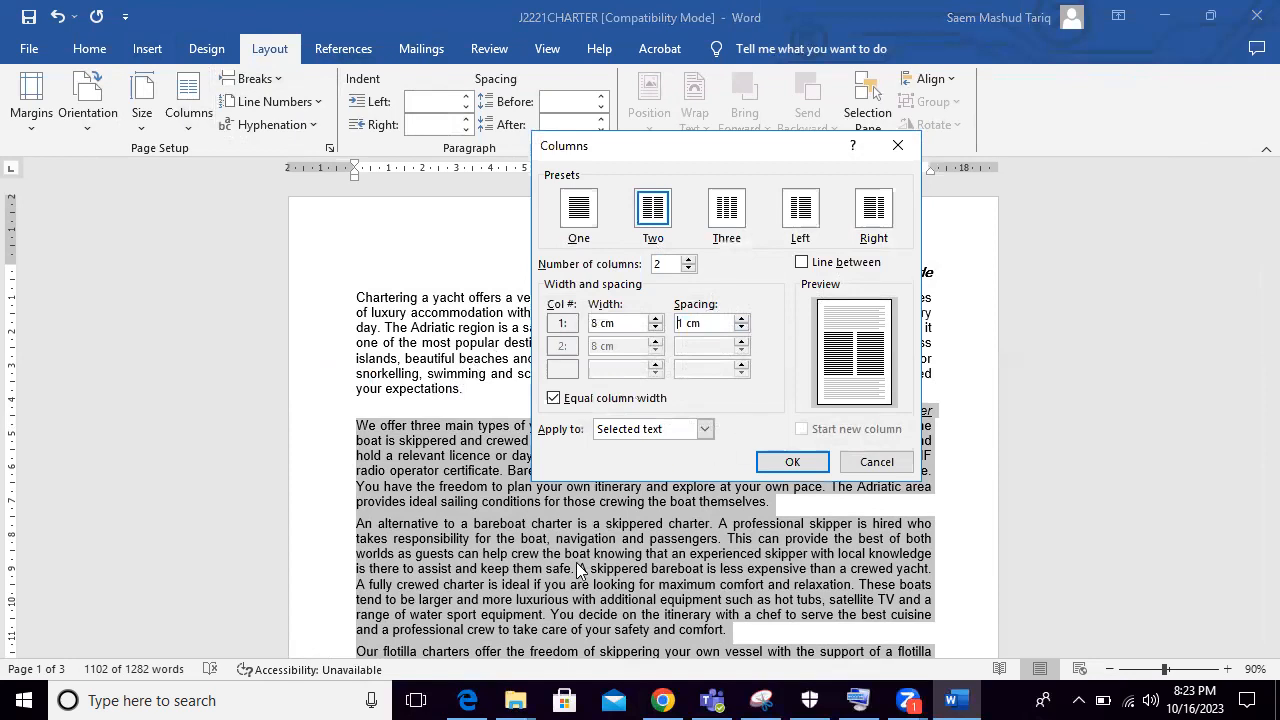
{"action": "left_click", "coordinate": [477, 697]}
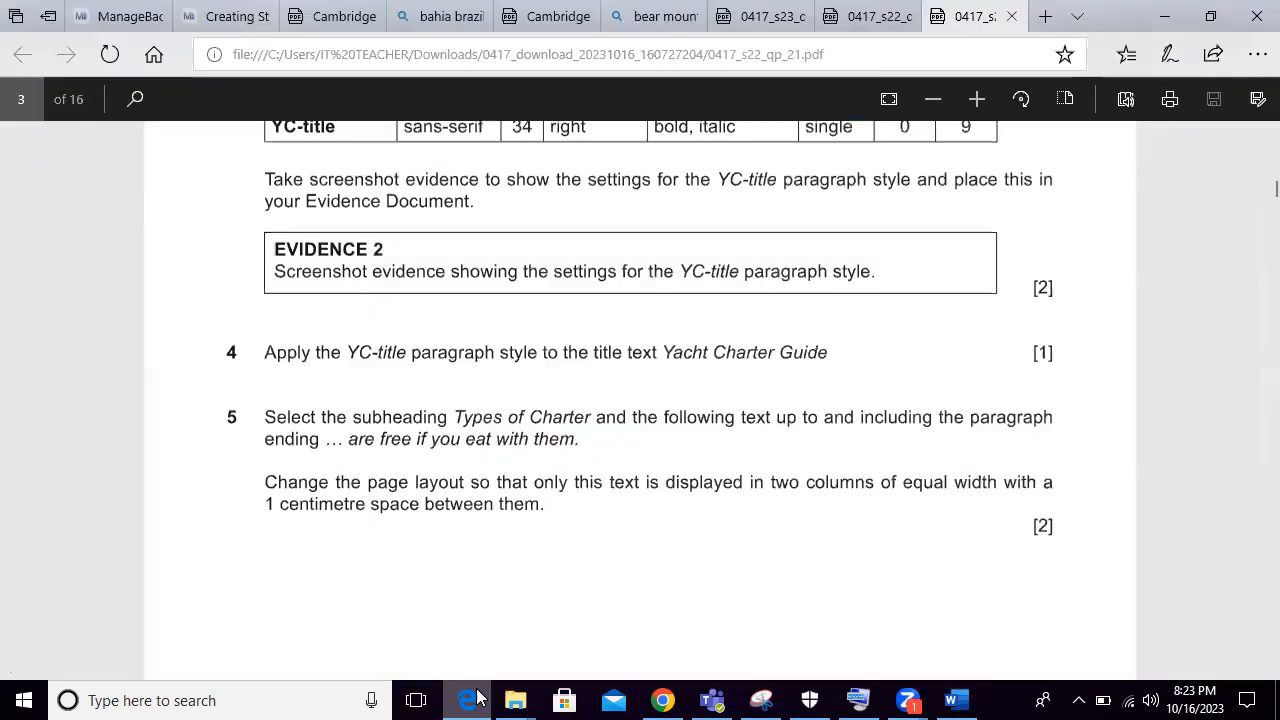
{"action": "left_click", "coordinate": [477, 697]}
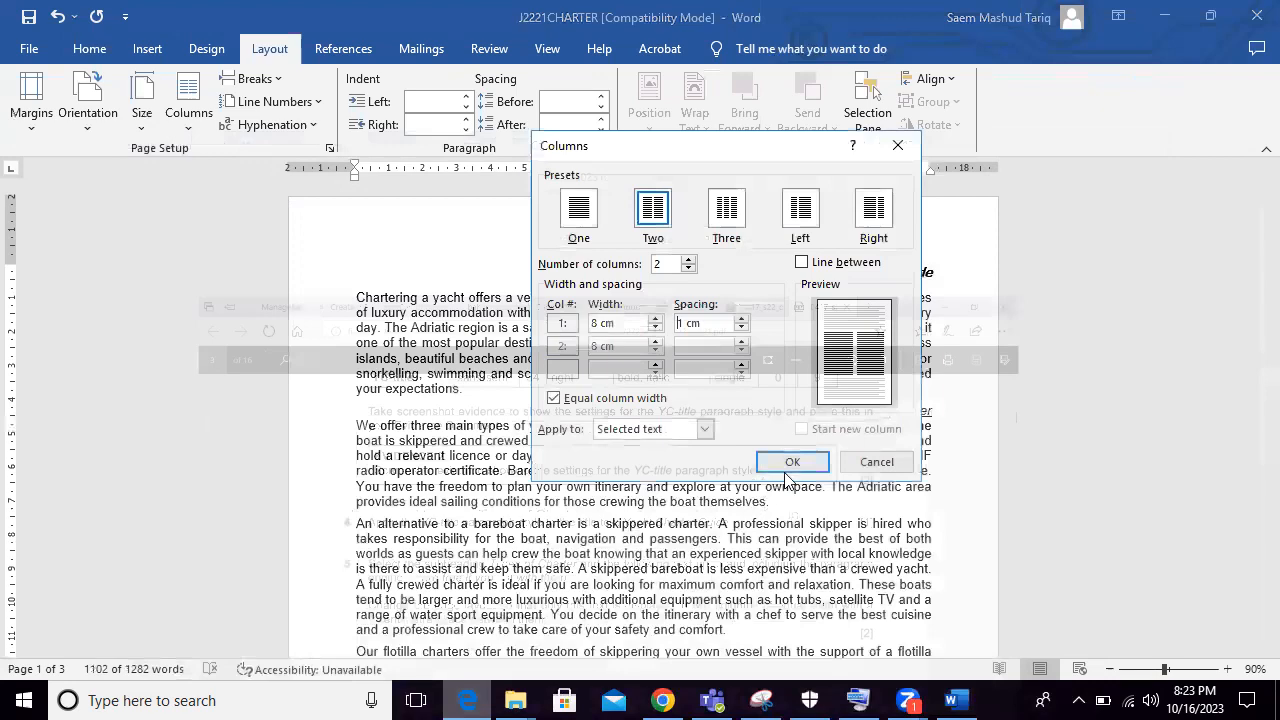
{"action": "left_click", "coordinate": [781, 458]}
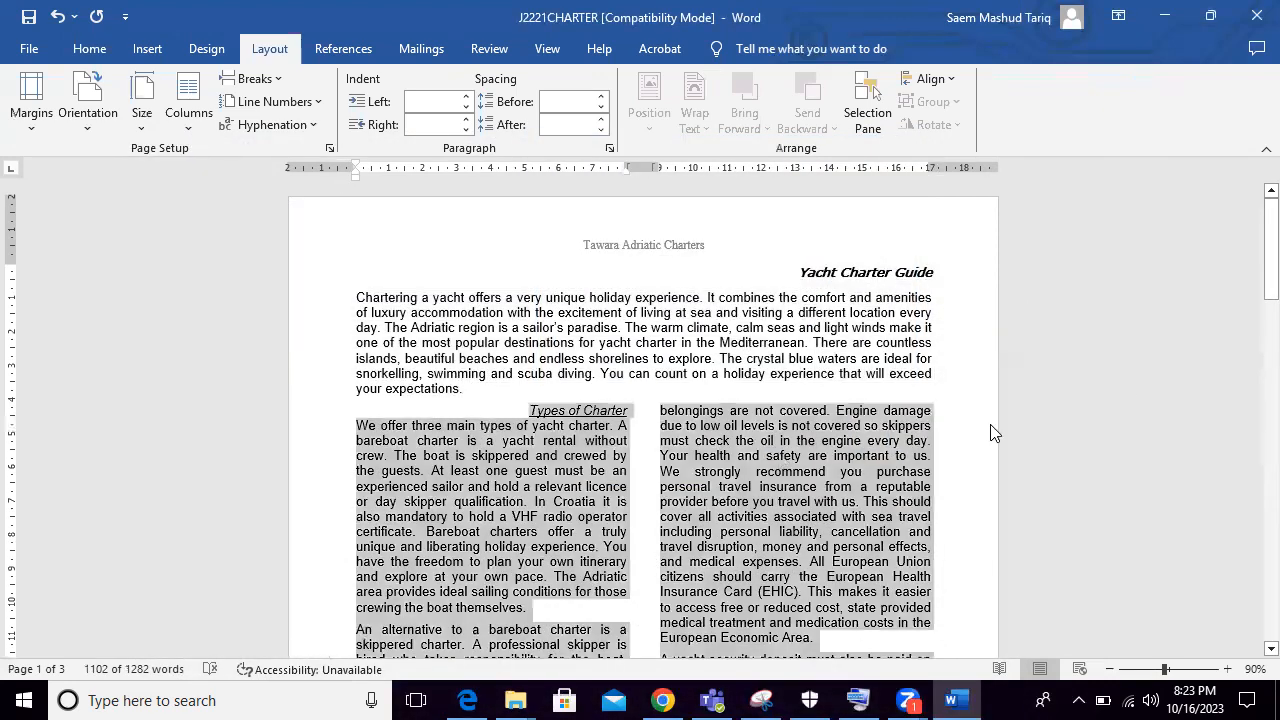
Step: Apply the YC-body style to the paragraph under Costs, from "We want the cost" to "payable locally and include:"
{"action": "left_click_drag", "start_coordinate": [1262, 272], "coordinate": [1262, 400]}
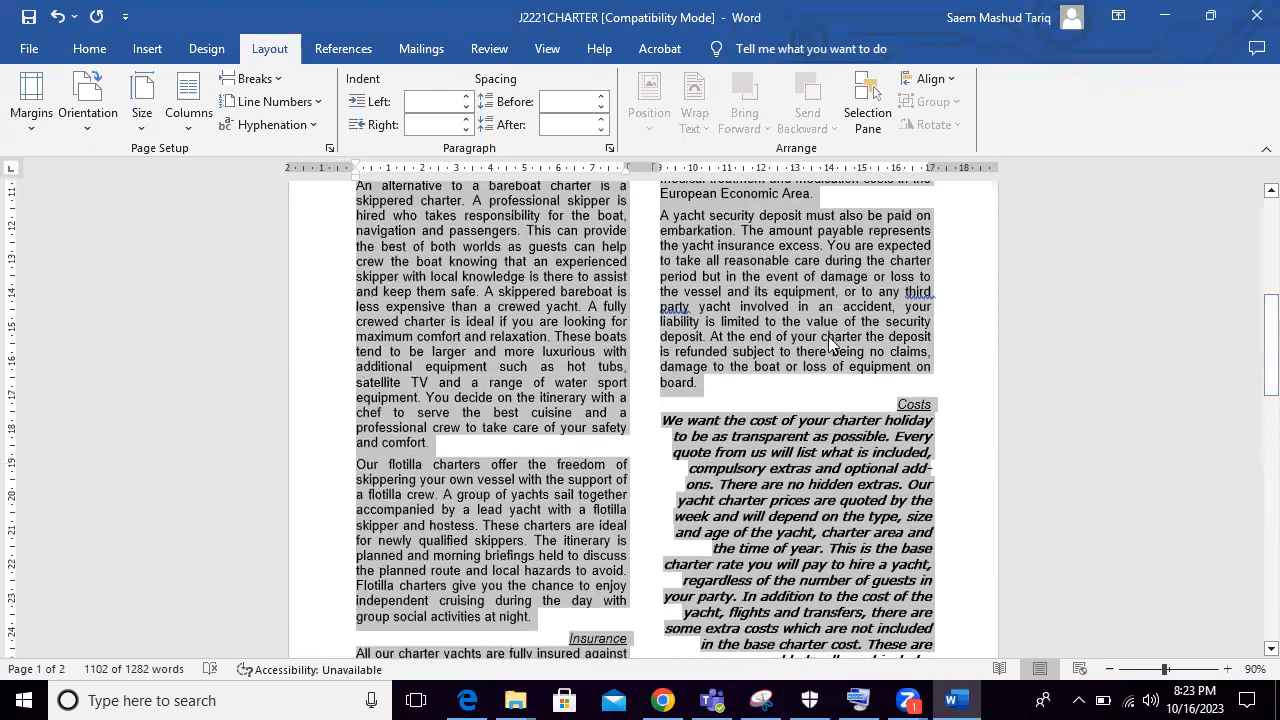
{"action": "left_click", "coordinate": [771, 440]}
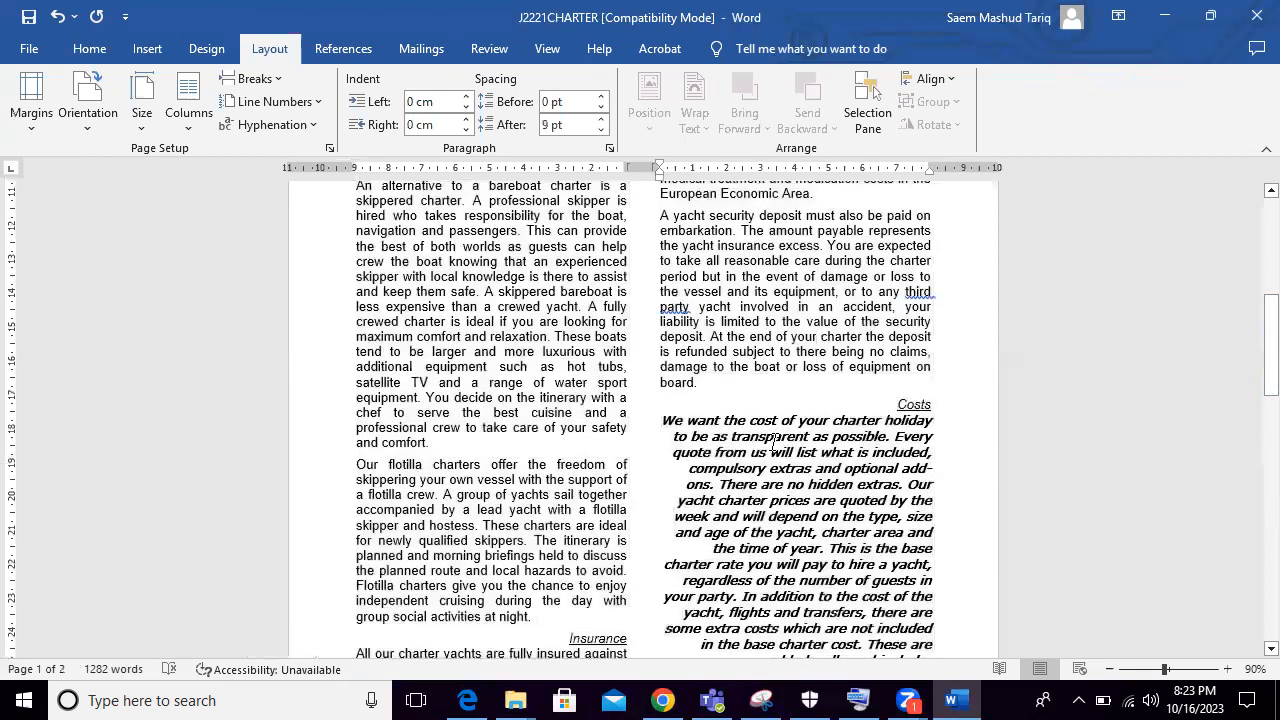
{"action": "left_click", "coordinate": [88, 49]}
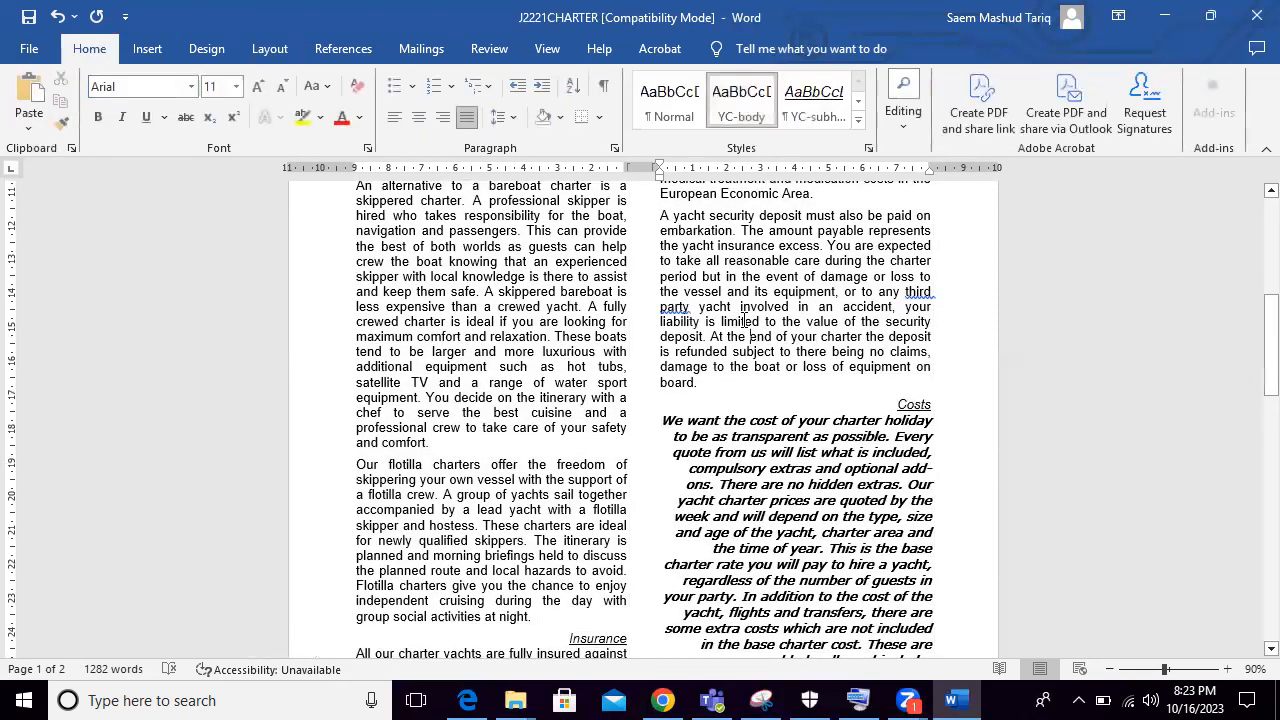
{"action": "left_click_drag", "start_coordinate": [664, 420], "coordinate": [938, 236]}
{"action": "left_click", "coordinate": [720, 120]}
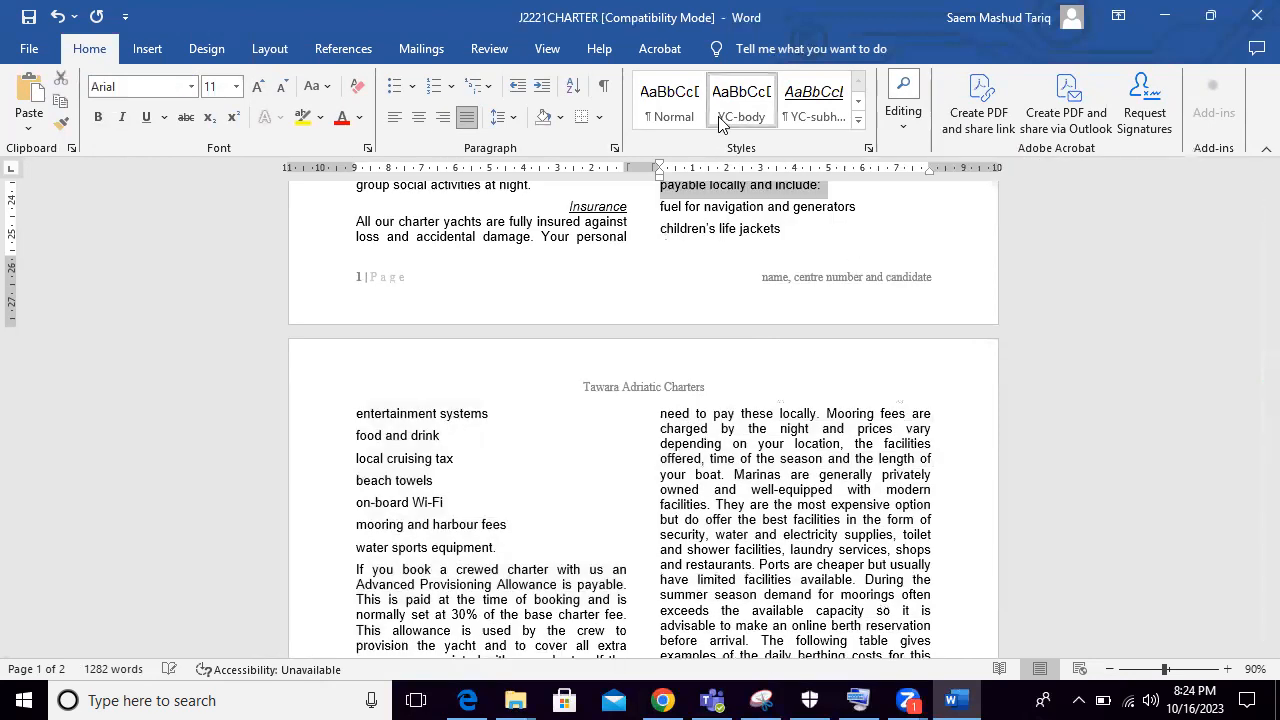
{"action": "left_click_drag", "start_coordinate": [1250, 460], "coordinate": [1250, 384]}
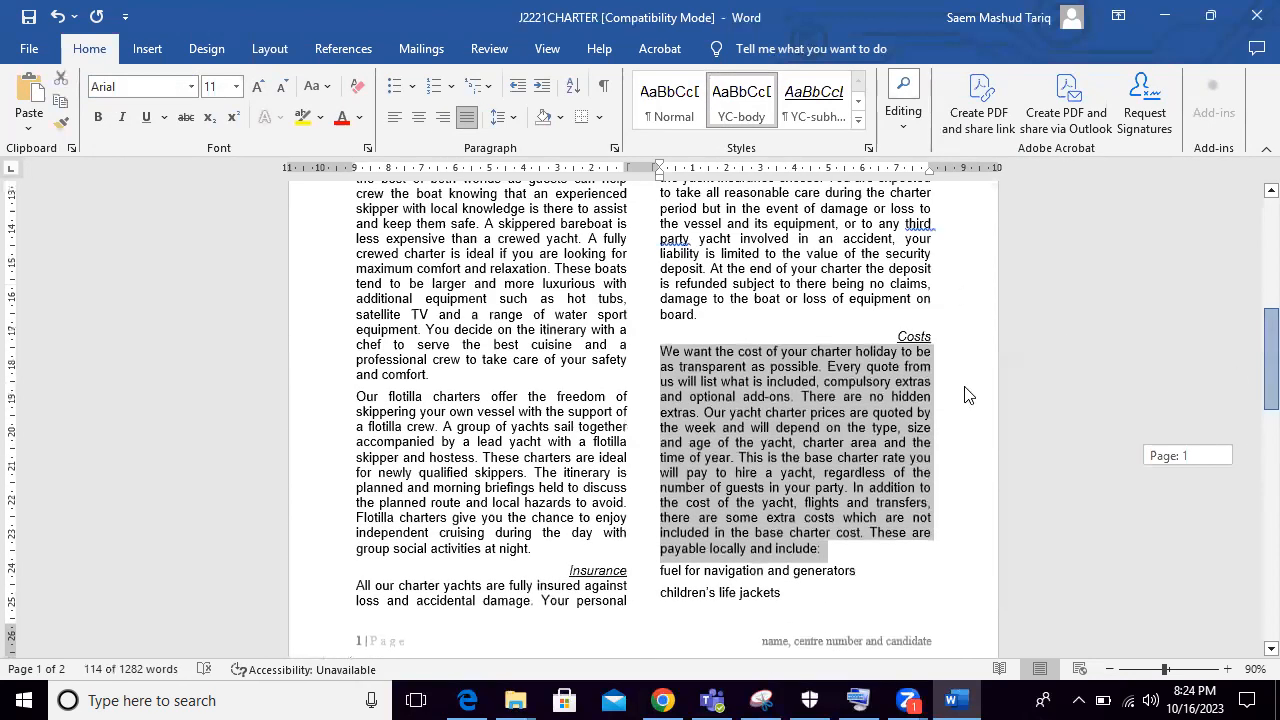
{"action": "left_click", "coordinate": [801, 384]}
Step: Switch to the exam paper, read question 6 on importing and formatting the J2221BOAT.jpg image, and return to the Word document
{"action": "key", "text": "alt+Tab"}
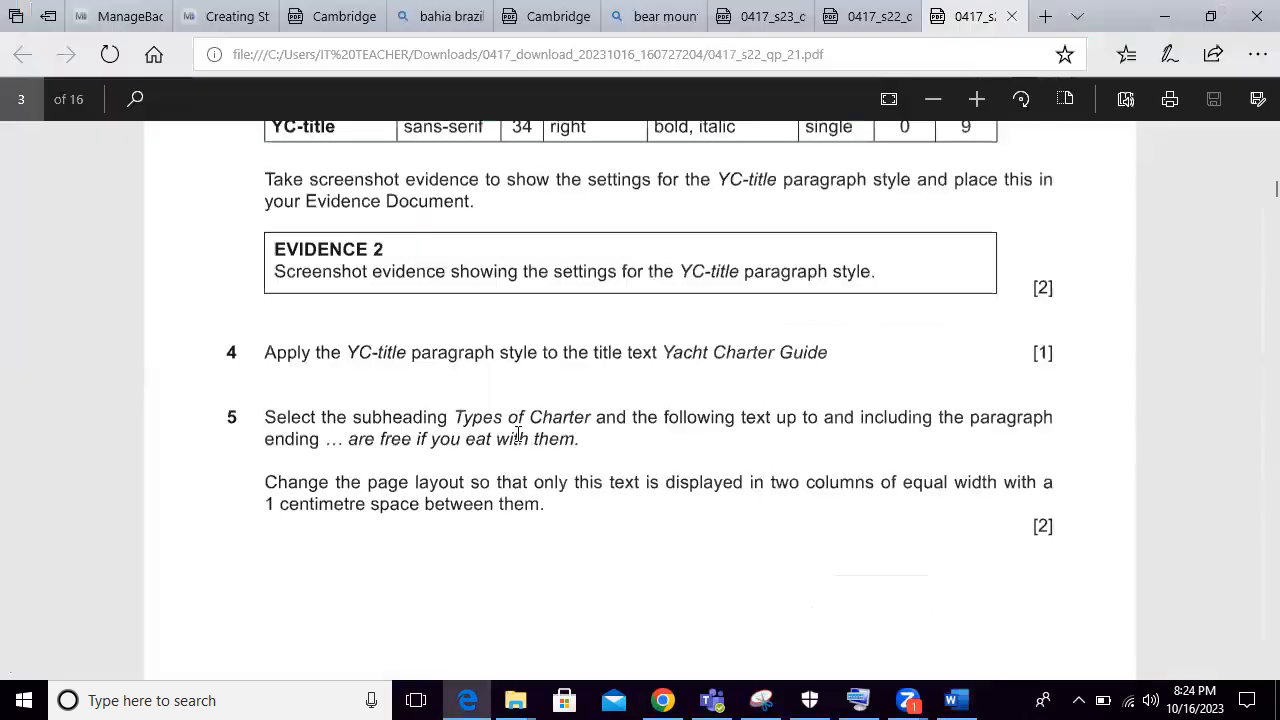
{"action": "left_click_drag", "start_coordinate": [628, 352], "coordinate": [776, 352]}
{"action": "left_click_drag", "start_coordinate": [266, 417], "coordinate": [1253, 585]}
{"action": "scroll", "coordinate": [1198, 558], "scroll_direction": "down", "scroll_amount": 6}
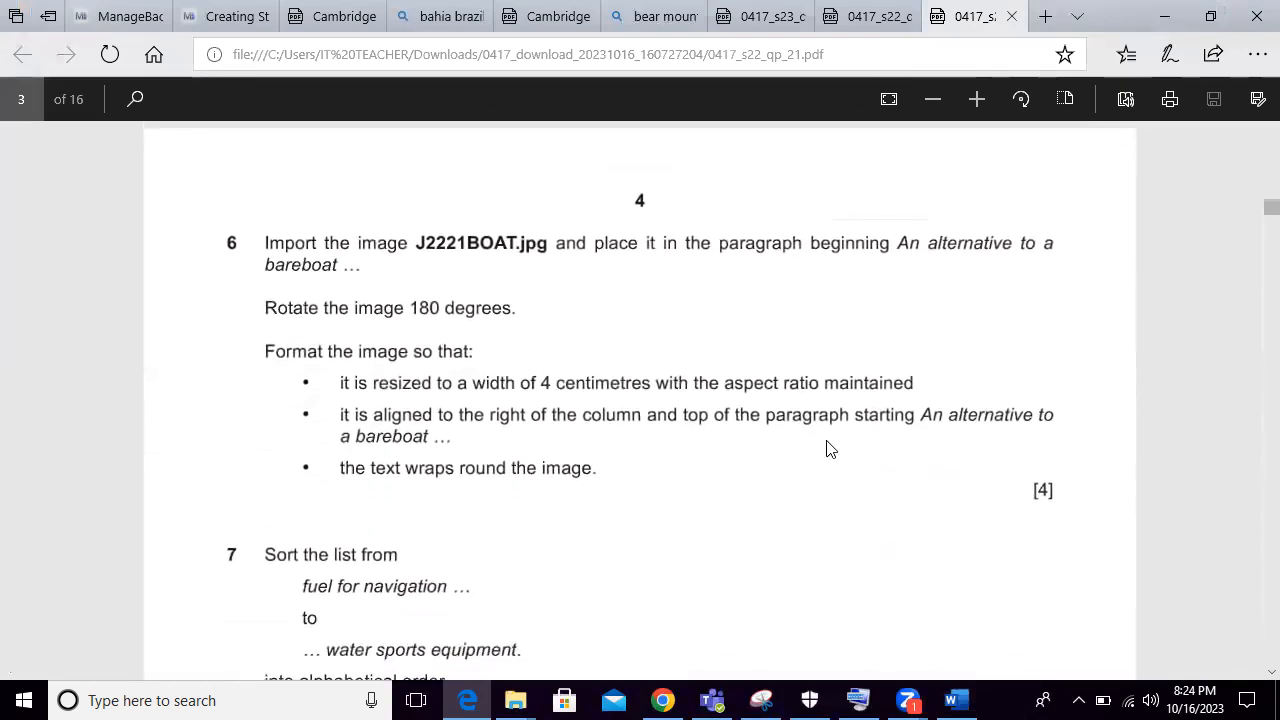
{"action": "left_click_drag", "start_coordinate": [408, 242], "coordinate": [518, 243]}
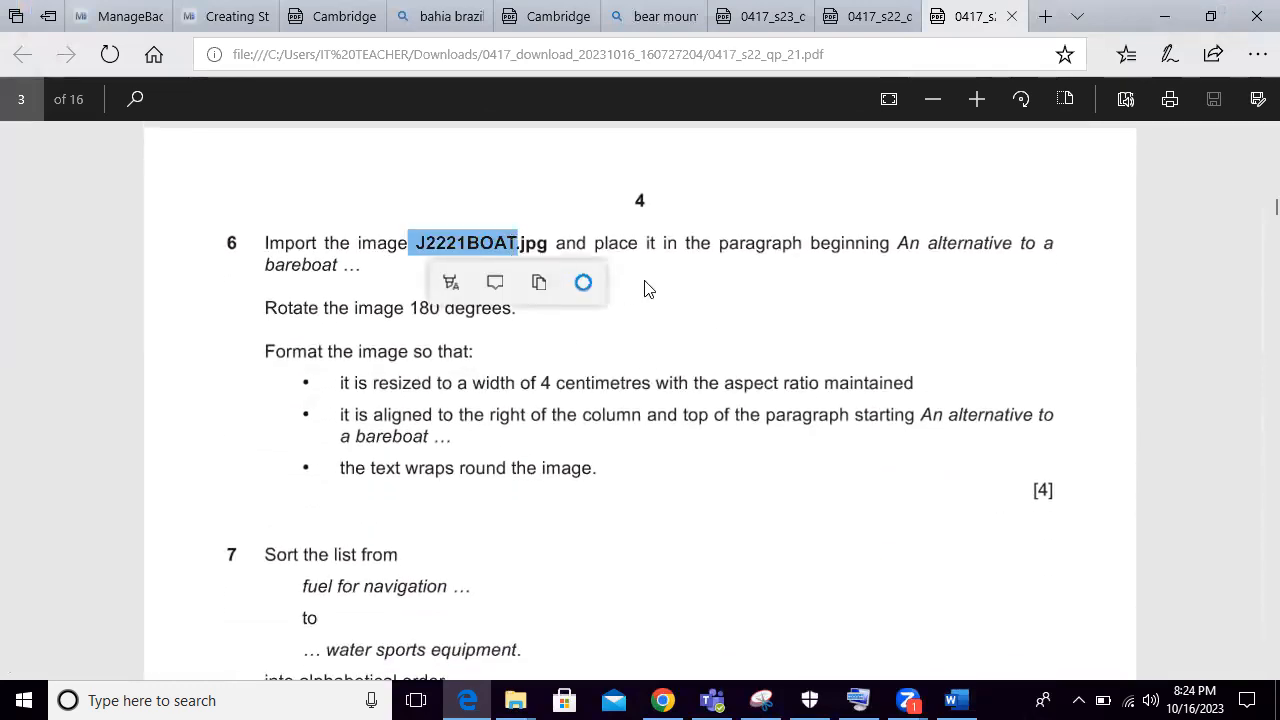
{"action": "left_click", "coordinate": [898, 245]}
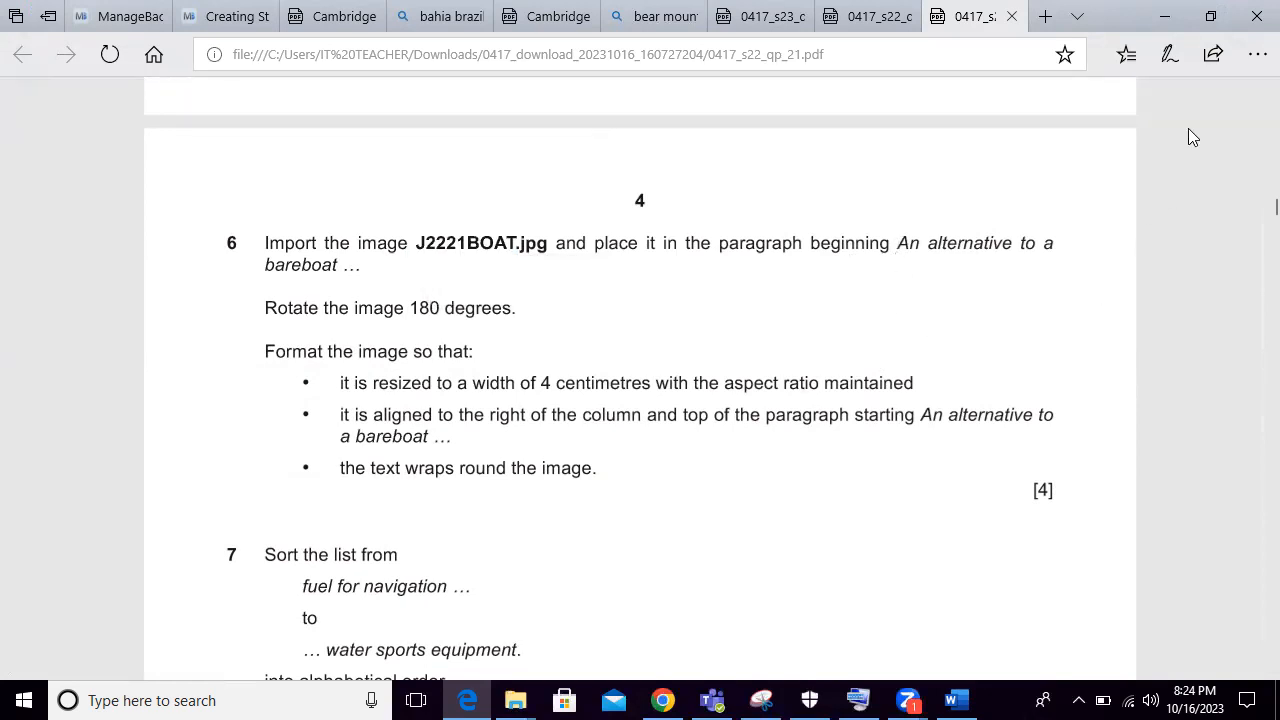
{"action": "left_click", "coordinate": [1170, 18]}
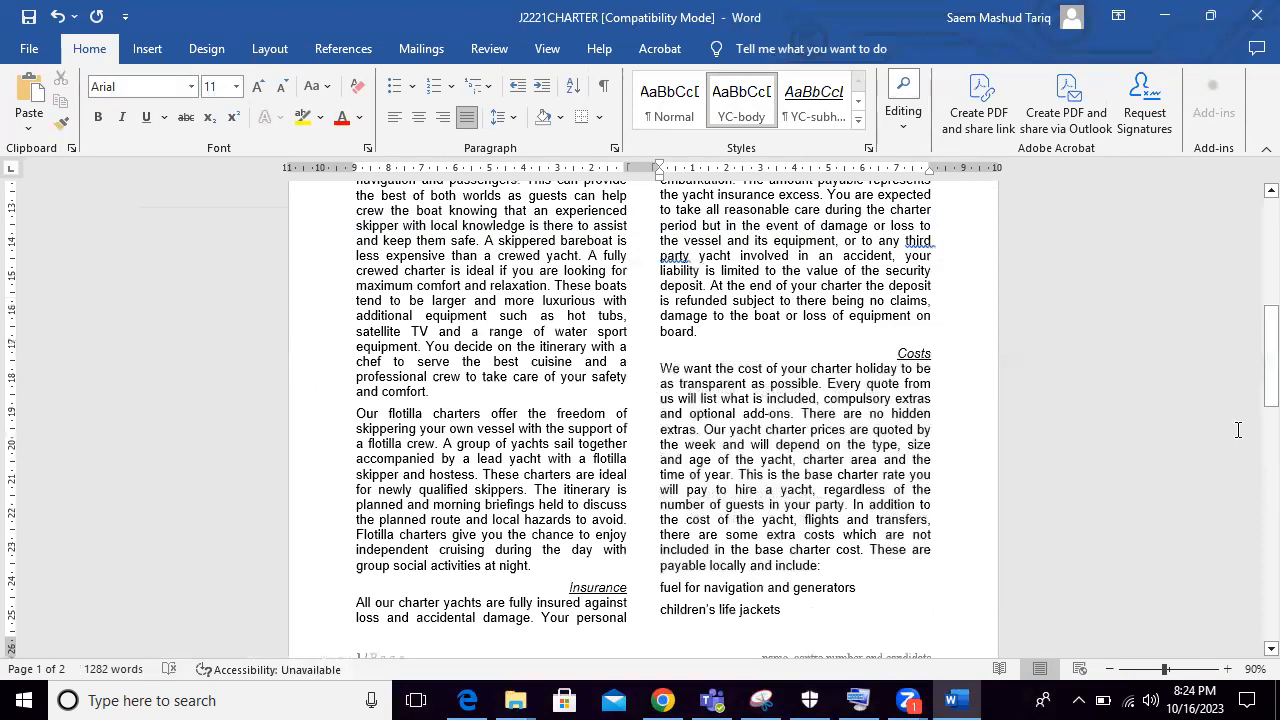
Step: Place the insertion point before the paragraph beginning "An alternative to a bareboat charter" and show the insertion commands
{"action": "left_click_drag", "start_coordinate": [1254, 388], "coordinate": [1252, 341]}
{"action": "left_click", "coordinate": [337, 352]}
{"action": "left_click", "coordinate": [147, 45]}
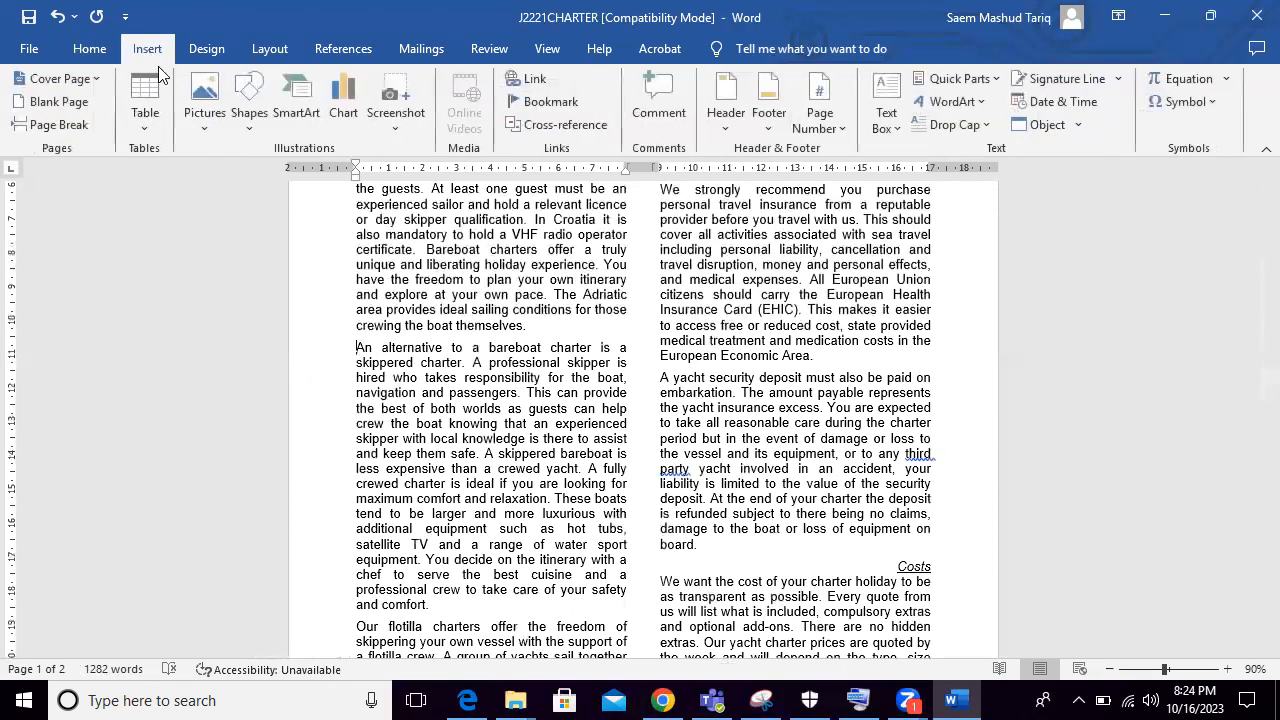
Step: Switch to File Explorer and copy the path of the folder 06_0417_21_Confidential Source Files June 2022
{"action": "mouse_move", "coordinate": [525, 697]}
{"action": "left_click", "coordinate": [728, 615]}
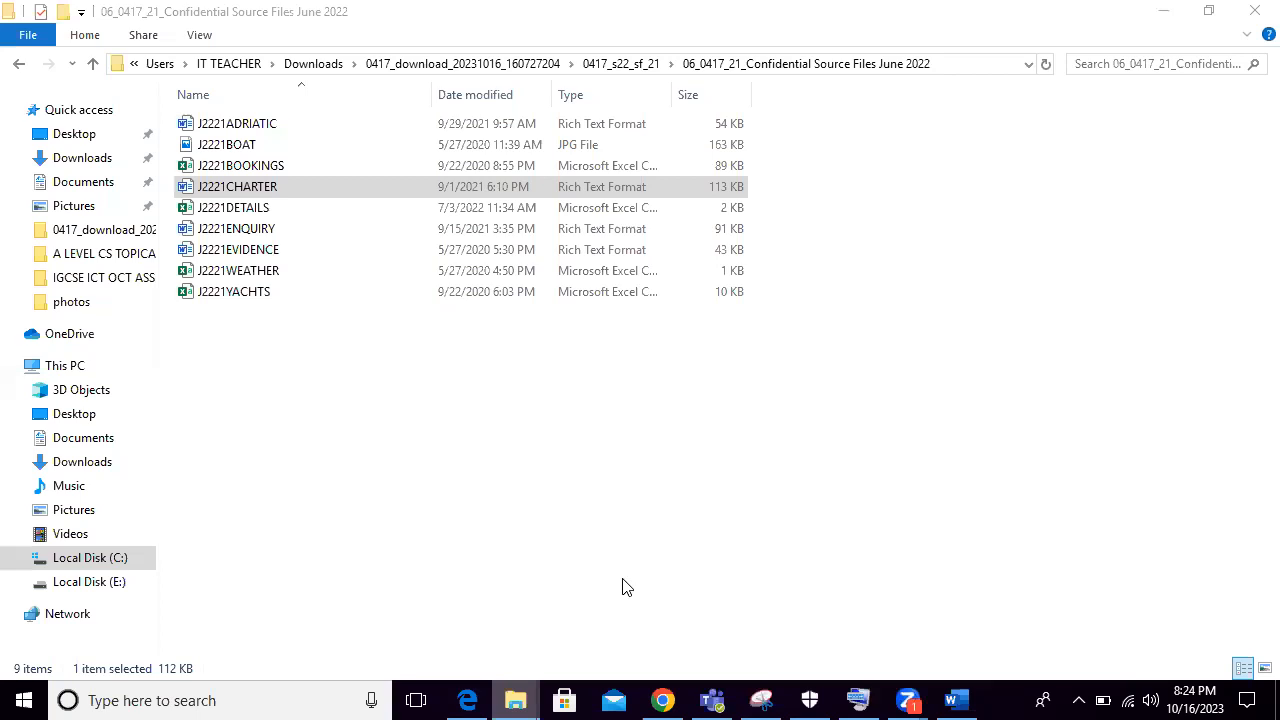
{"action": "left_click", "coordinate": [985, 67]}
{"action": "right_click", "coordinate": [985, 67]}
{"action": "left_click", "coordinate": [1016, 128]}
{"action": "left_click", "coordinate": [1163, 11]}
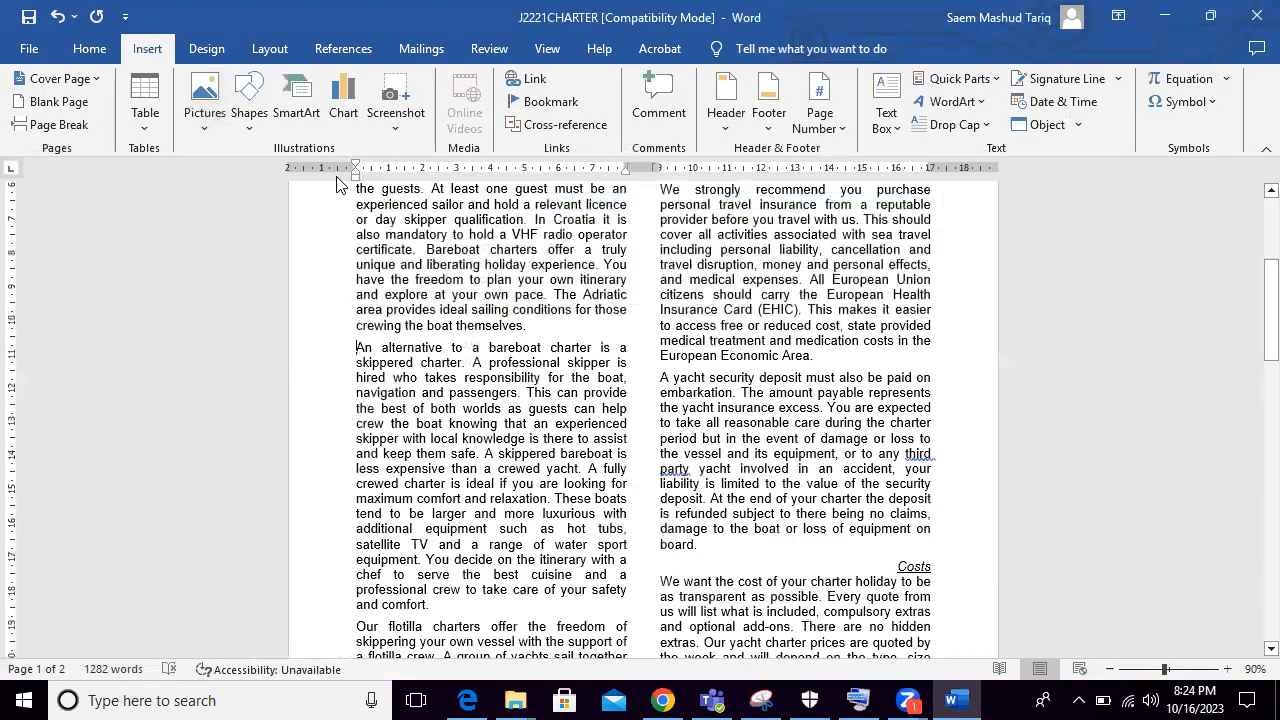
{"action": "left_click", "coordinate": [1163, 17]}
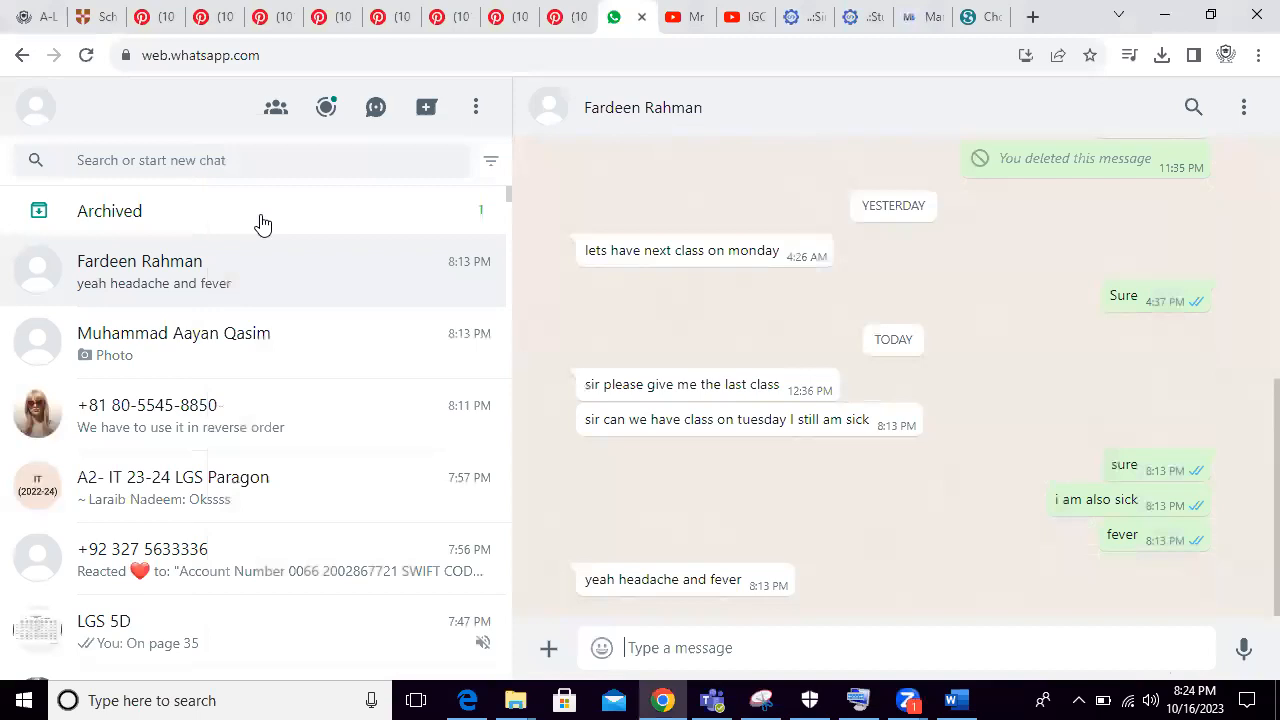
Step: Return to the Word document and insert the picture J2221BOAT from the copied source files folder before "An alternative to a bareboat charter"
{"action": "left_click", "coordinate": [953, 700]}
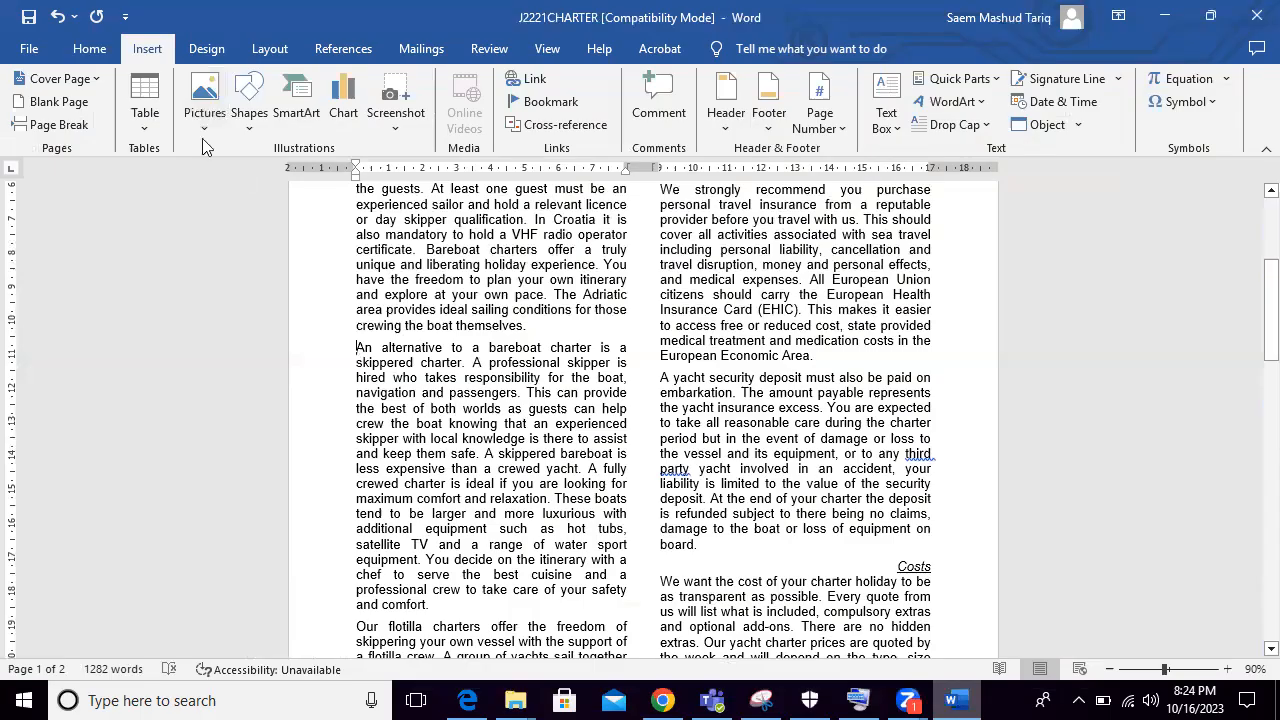
{"action": "left_click", "coordinate": [203, 128]}
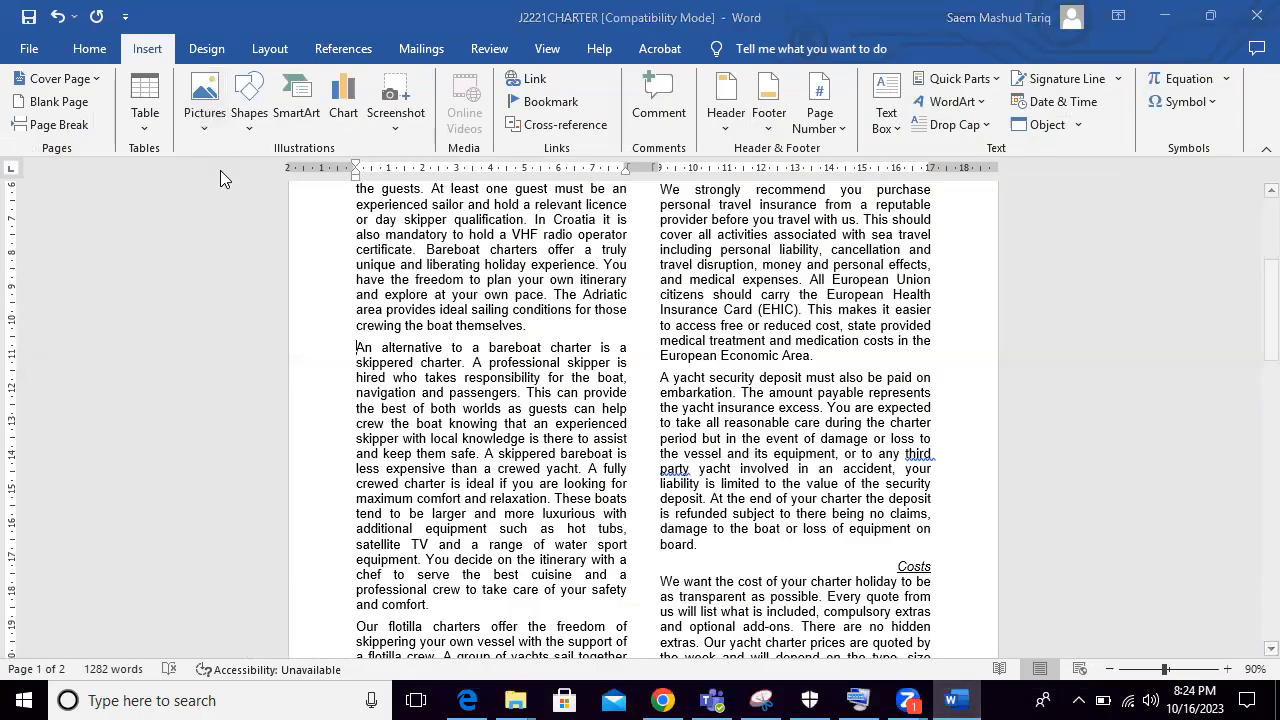
{"action": "left_click", "coordinate": [328, 50]}
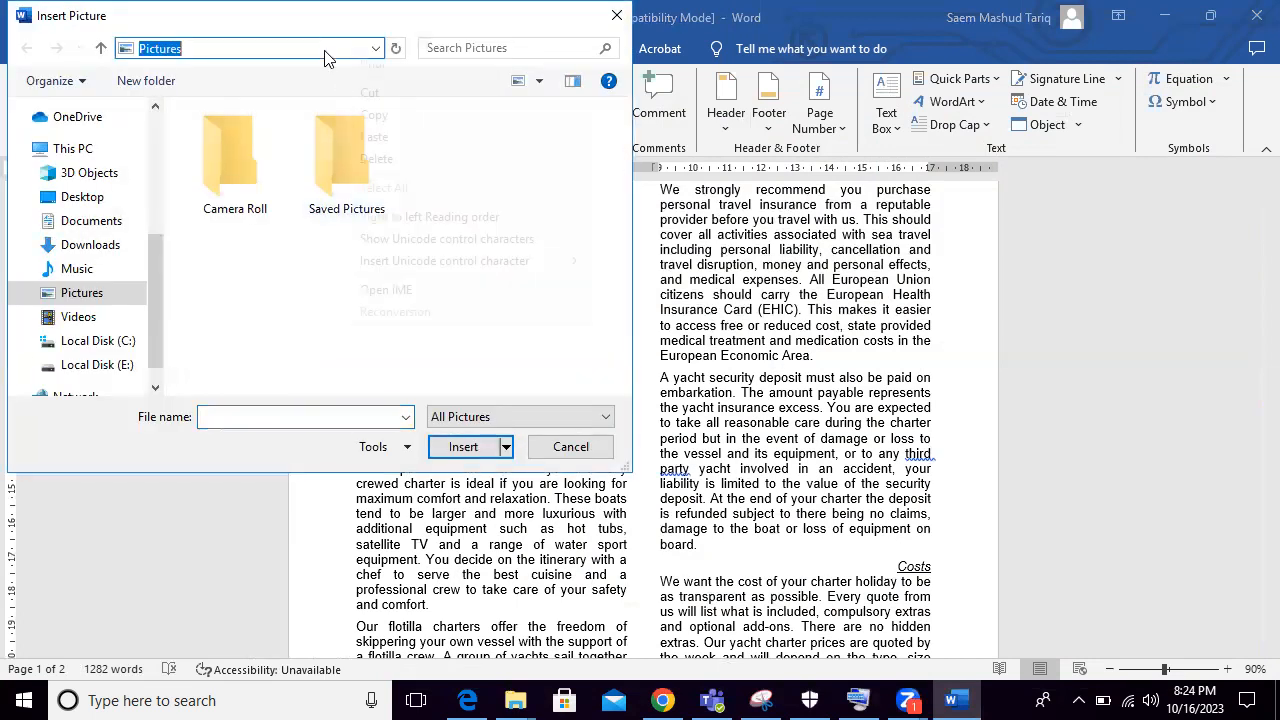
{"action": "right_click", "coordinate": [326, 50]}
{"action": "left_click", "coordinate": [376, 134]}
{"action": "left_click", "coordinate": [394, 52]}
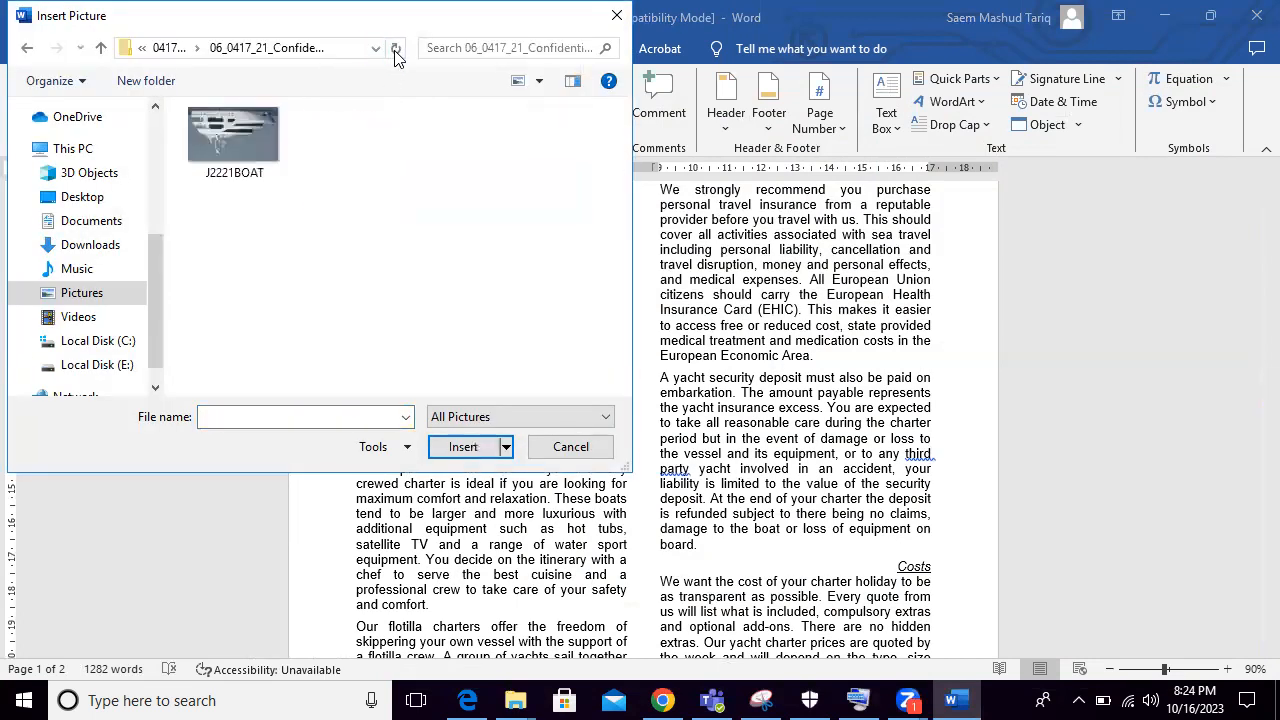
{"action": "double_click", "coordinate": [236, 152]}
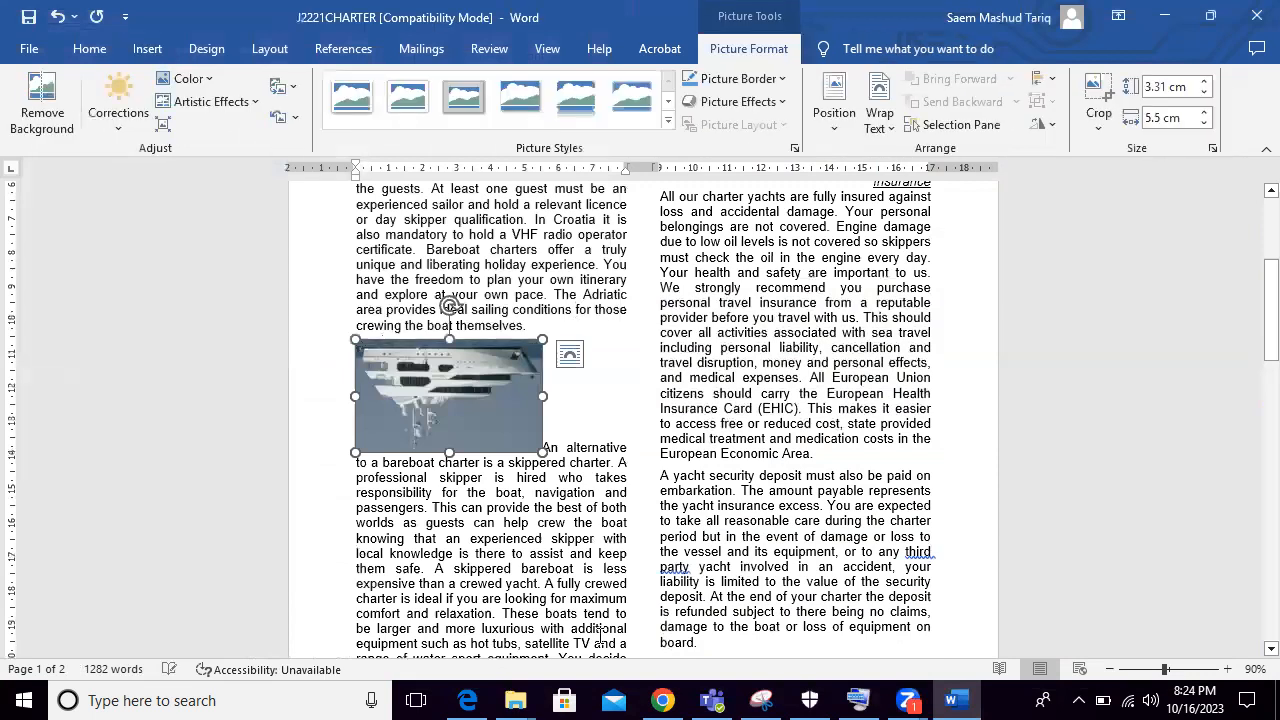
Step: Check the rotation requirement in question 6 of the exam paper, and rotate the boat image by 180°
{"action": "left_click", "coordinate": [476, 698]}
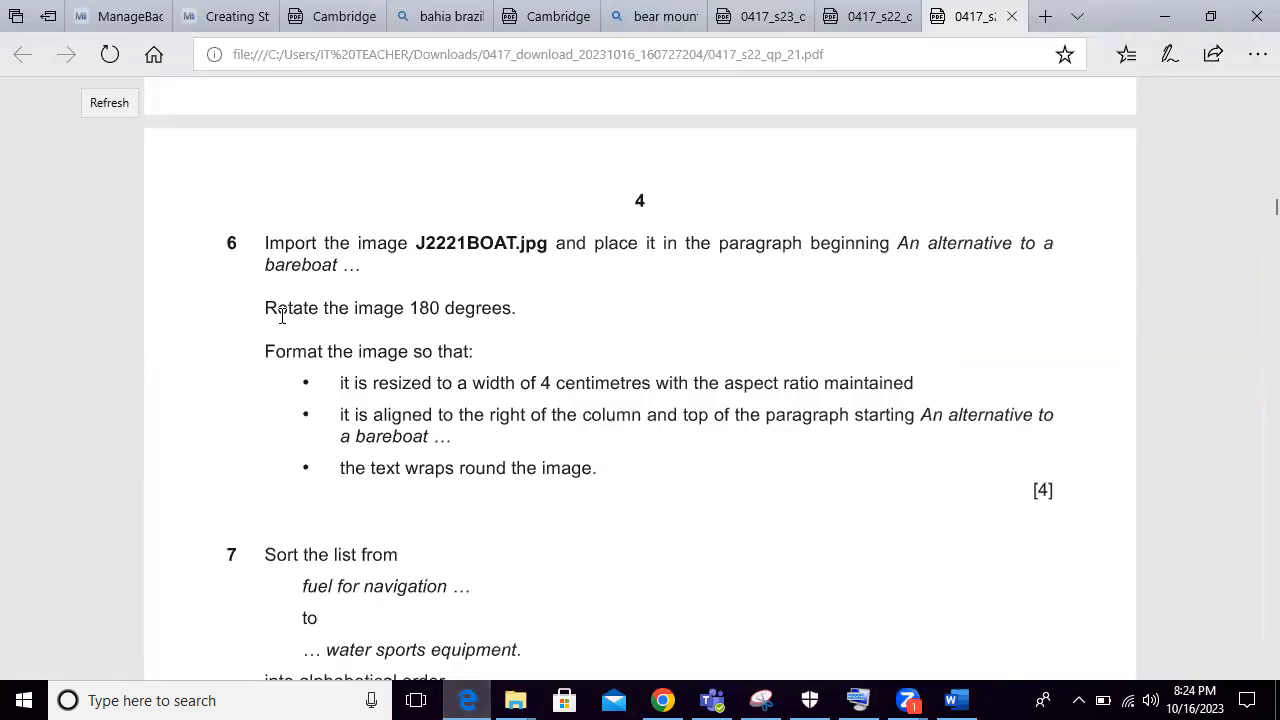
{"action": "left_click", "coordinate": [1164, 16]}
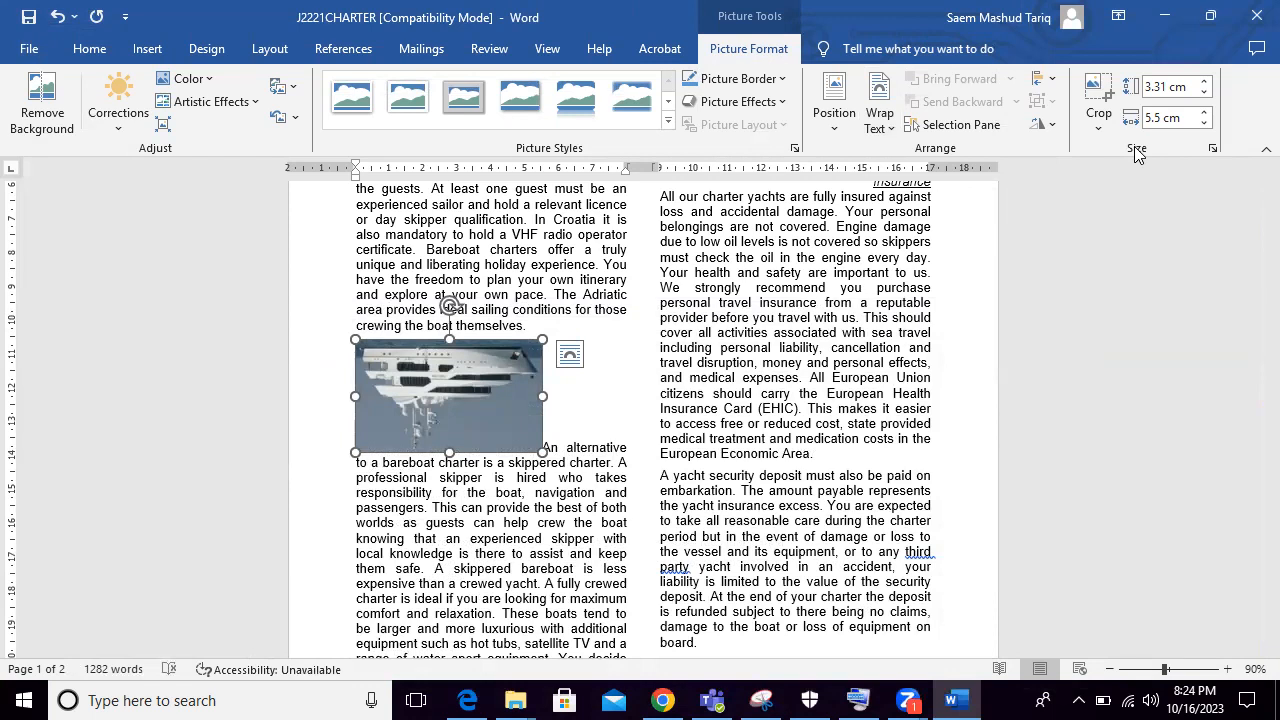
{"action": "left_click", "coordinate": [1213, 150]}
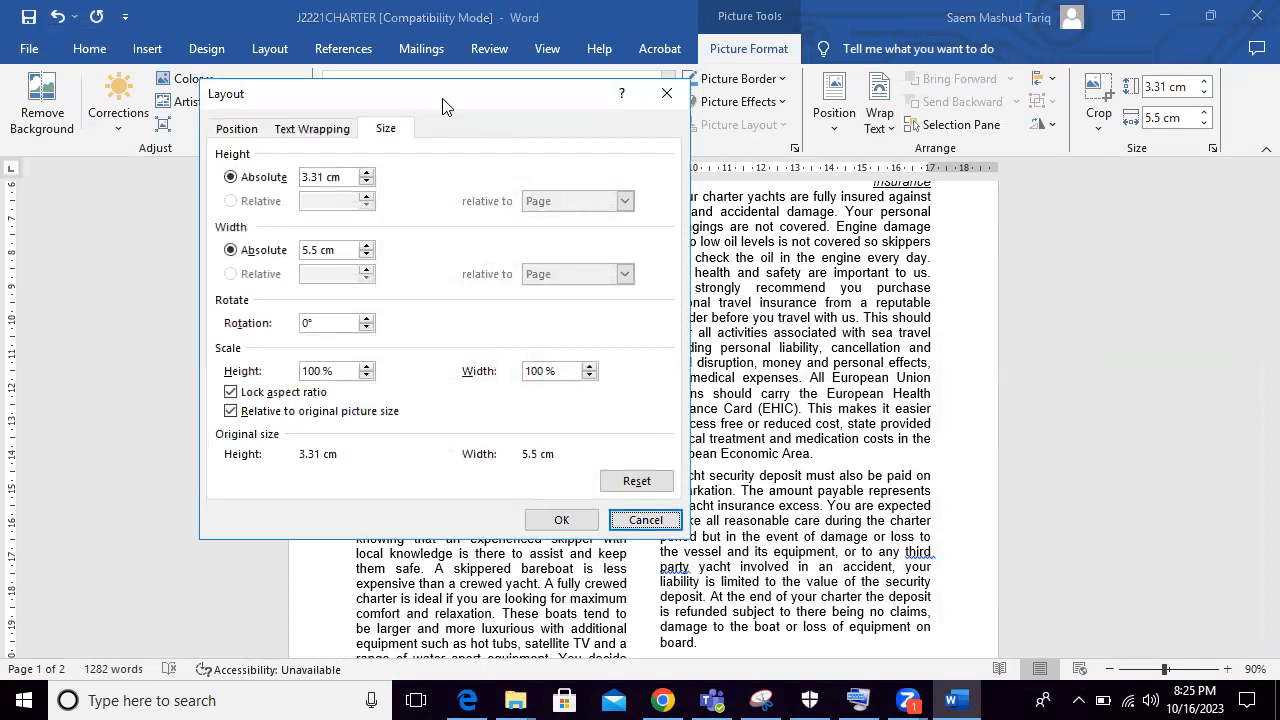
{"action": "left_click_drag", "start_coordinate": [445, 105], "coordinate": [852, 94]}
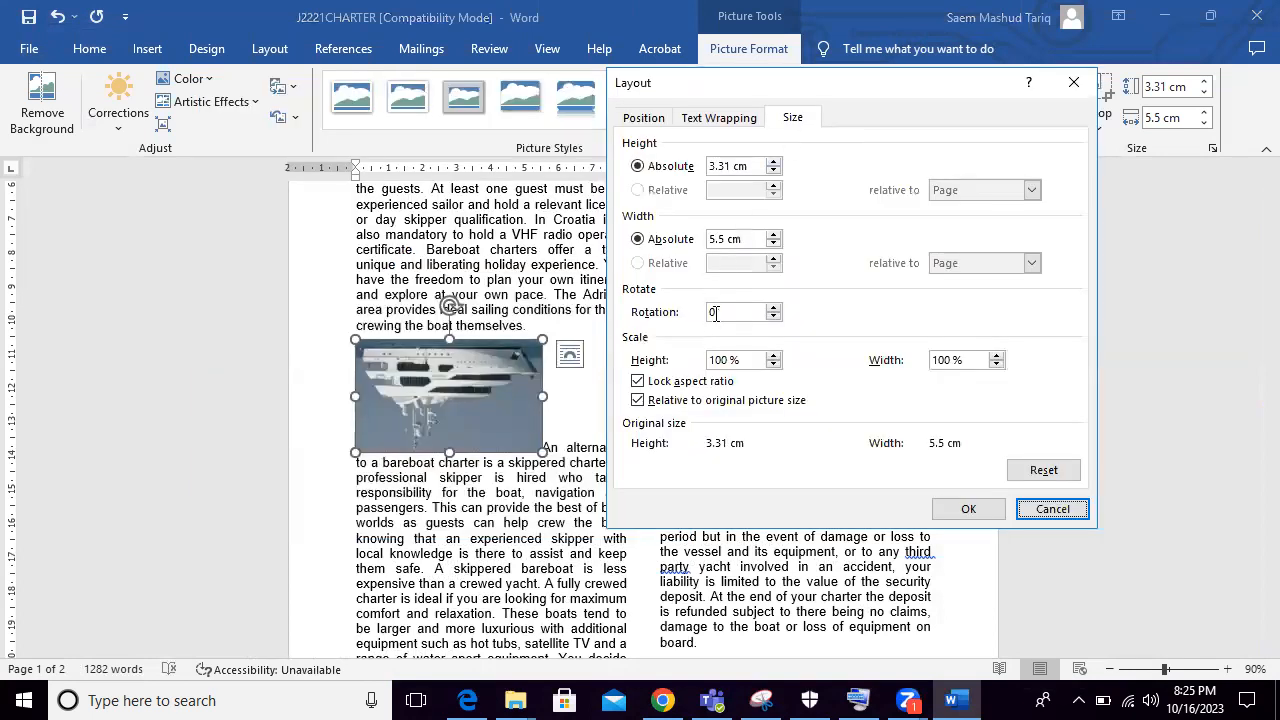
{"action": "left_click", "coordinate": [713, 312]}
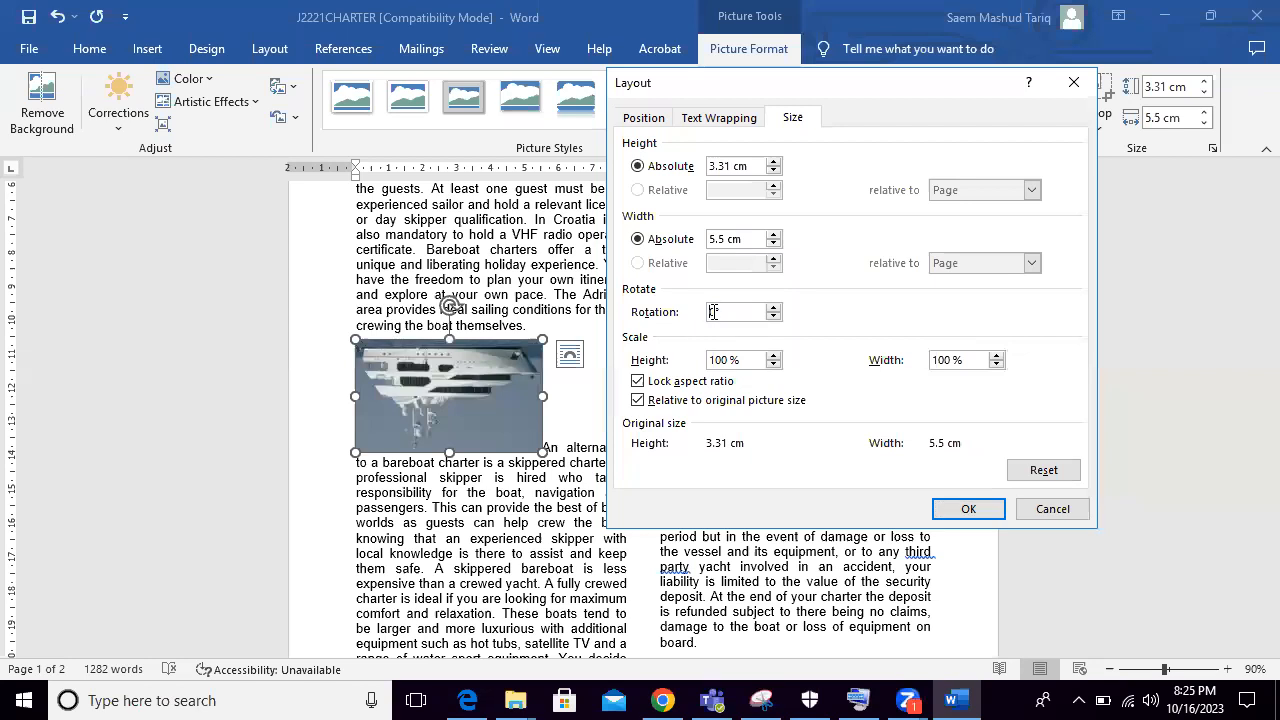
{"action": "type", "text": "180"}
{"action": "left_click", "coordinate": [978, 512]}
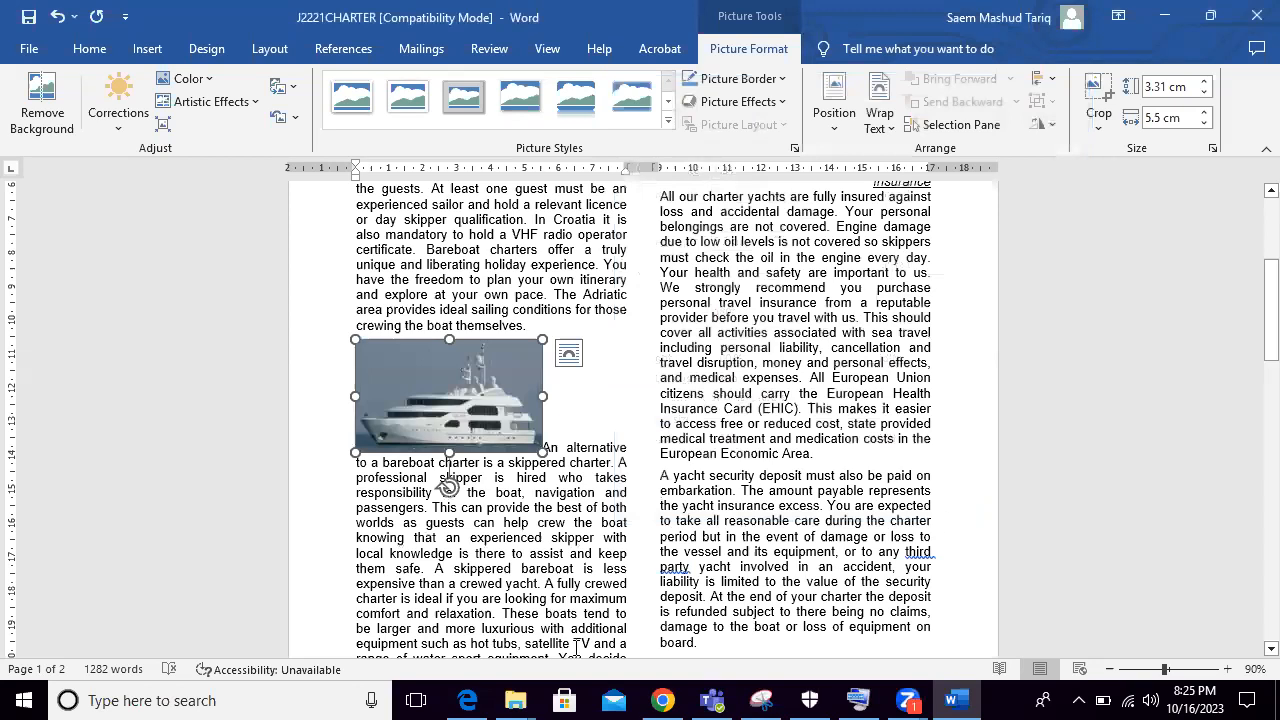
Step: Check the size requirement in the exam paper and set the boat image's width to 4 cm with the aspect ratio locked
{"action": "left_click", "coordinate": [469, 697]}
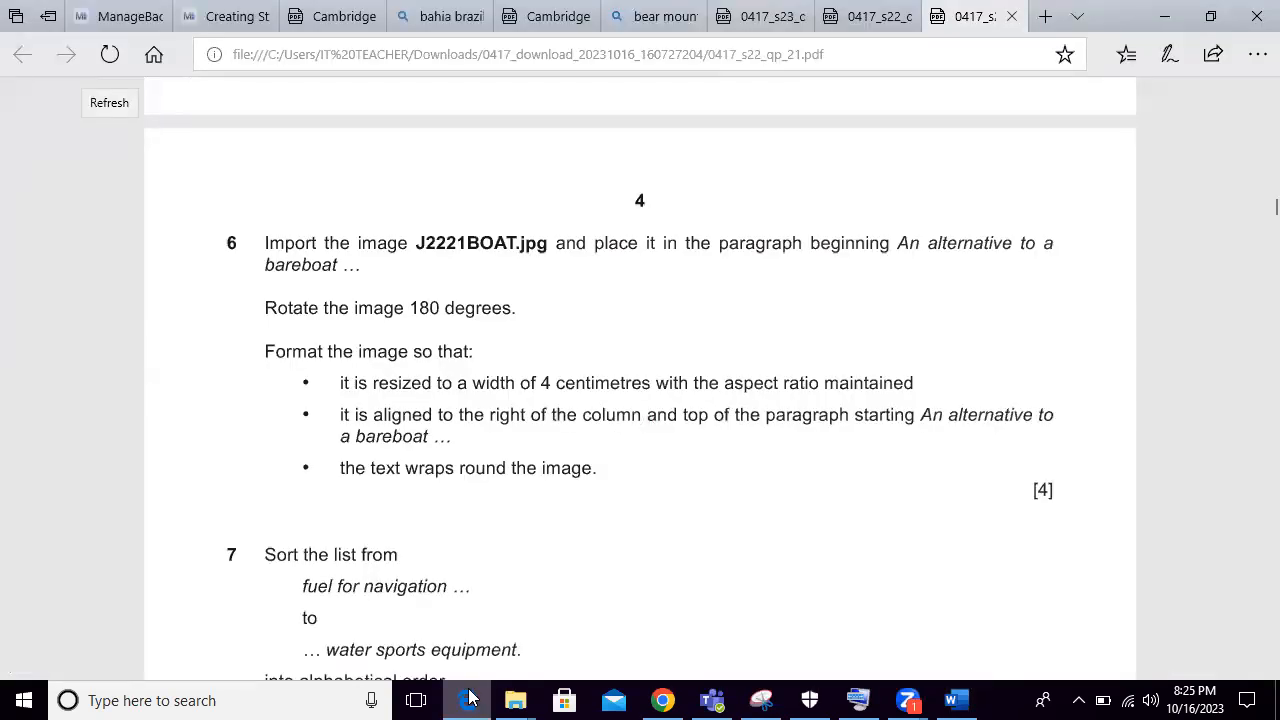
{"action": "left_click", "coordinate": [469, 697]}
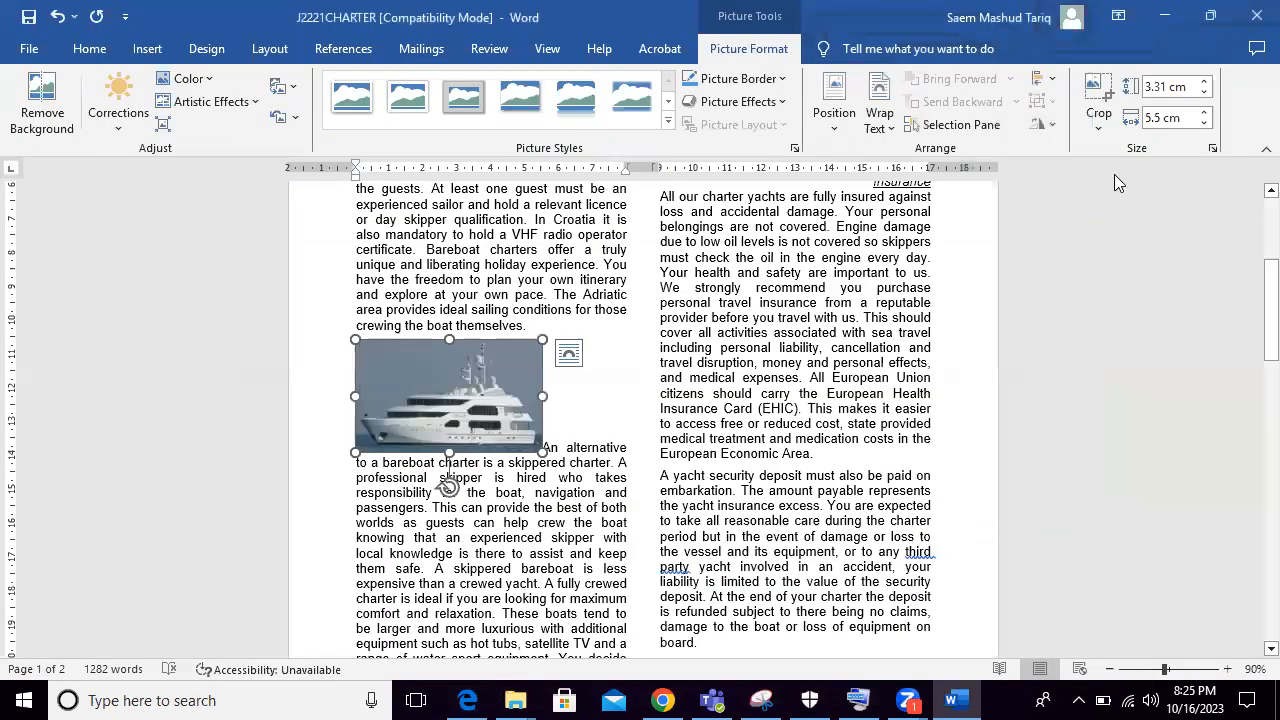
{"action": "left_click", "coordinate": [1211, 150]}
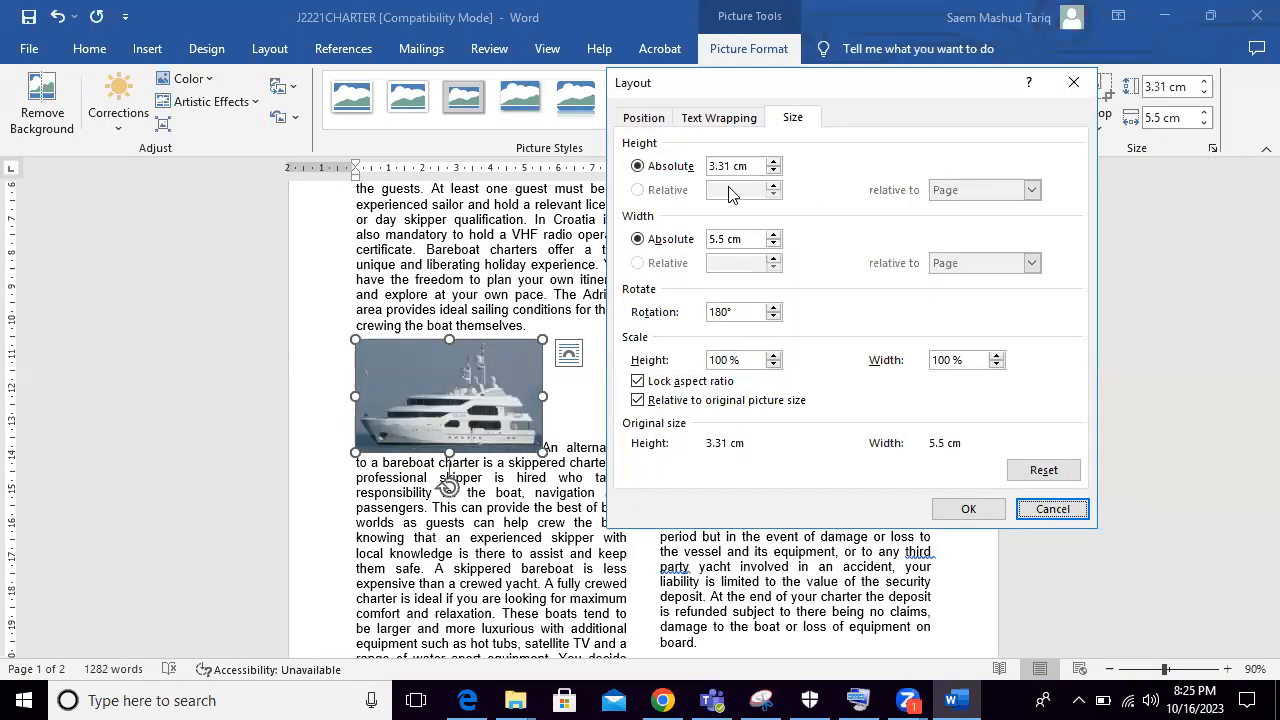
{"action": "left_click", "coordinate": [455, 697]}
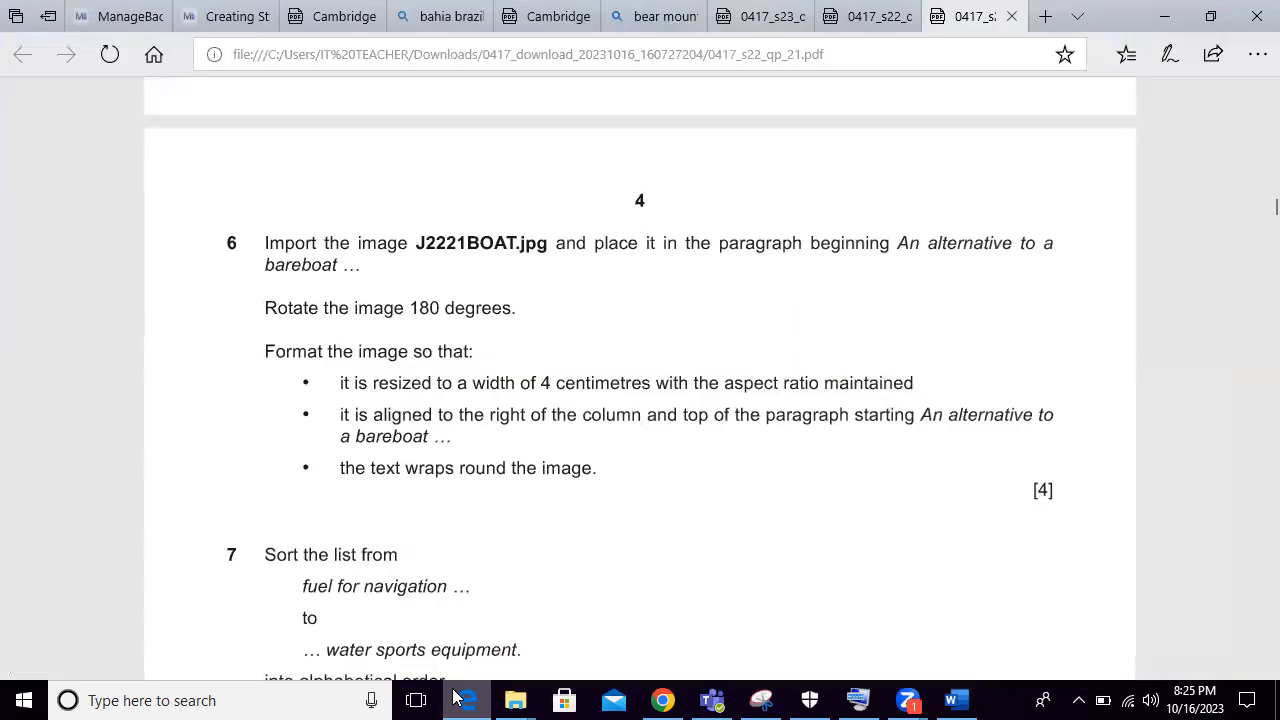
{"action": "left_click", "coordinate": [468, 697]}
{"action": "left_click_drag", "start_coordinate": [728, 240], "coordinate": [684, 234]}
{"action": "type", "text": "4"}
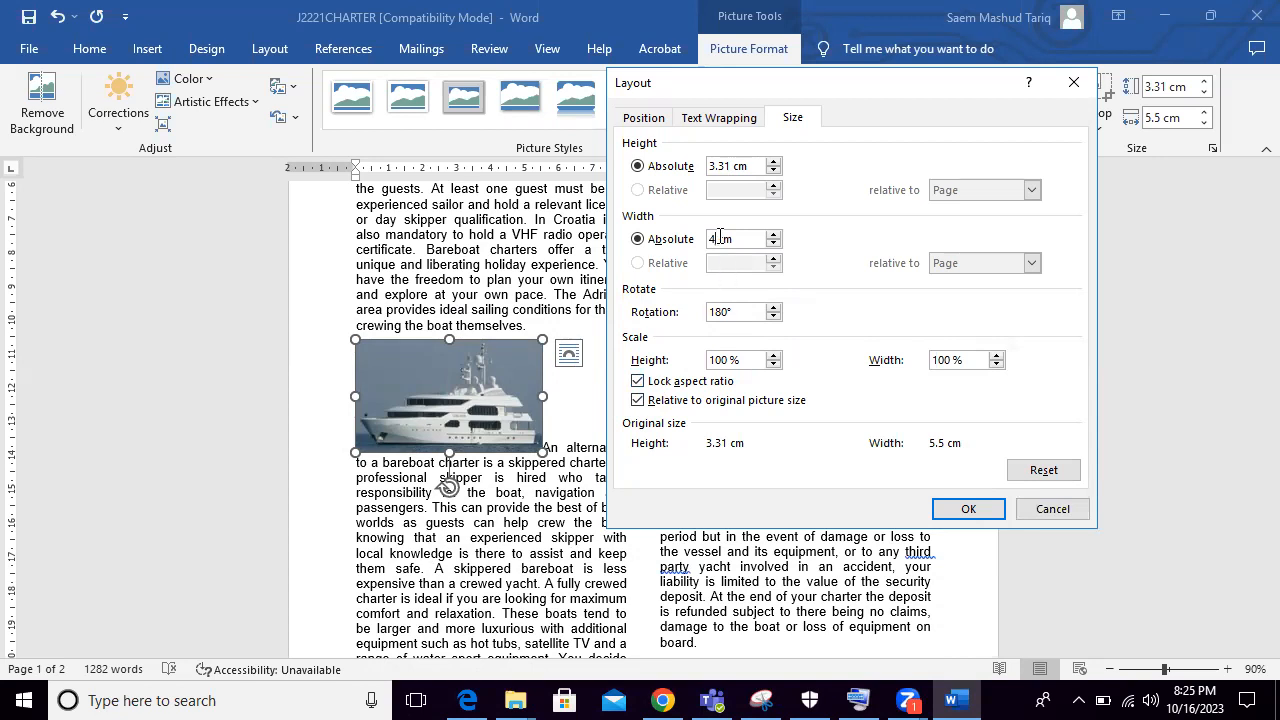
{"action": "left_click", "coordinate": [730, 163]}
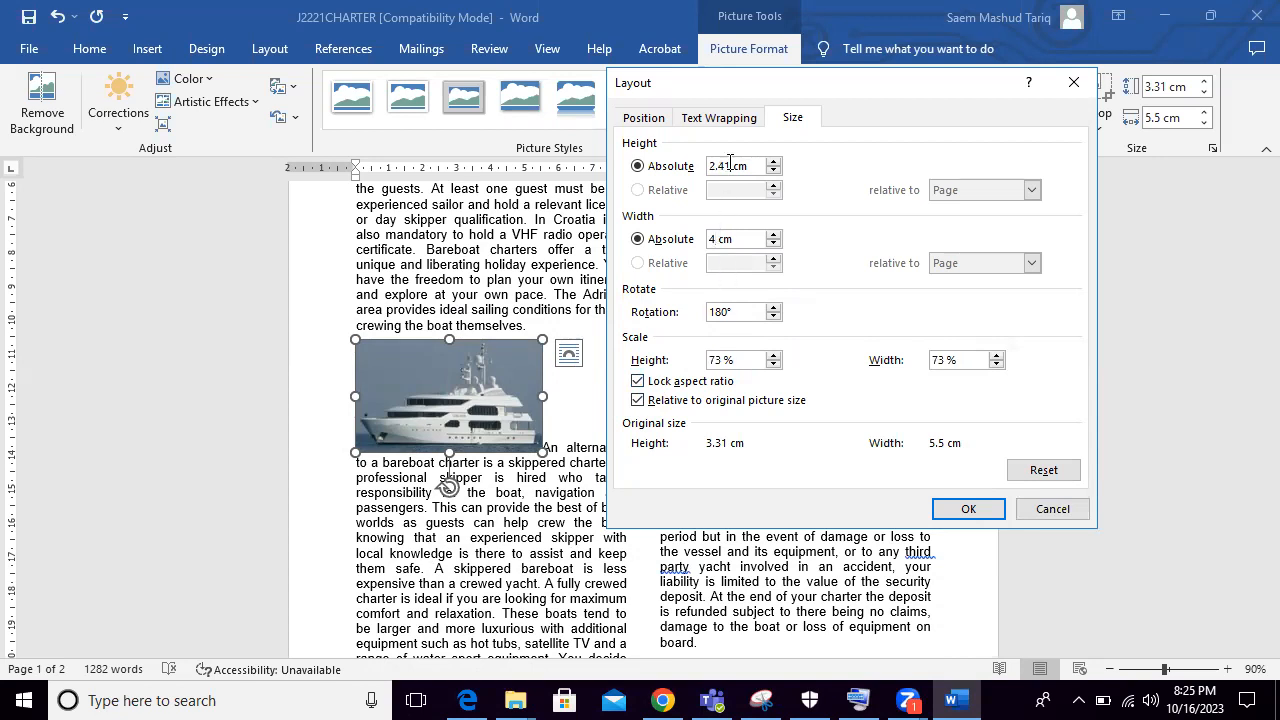
{"action": "left_click", "coordinate": [948, 512]}
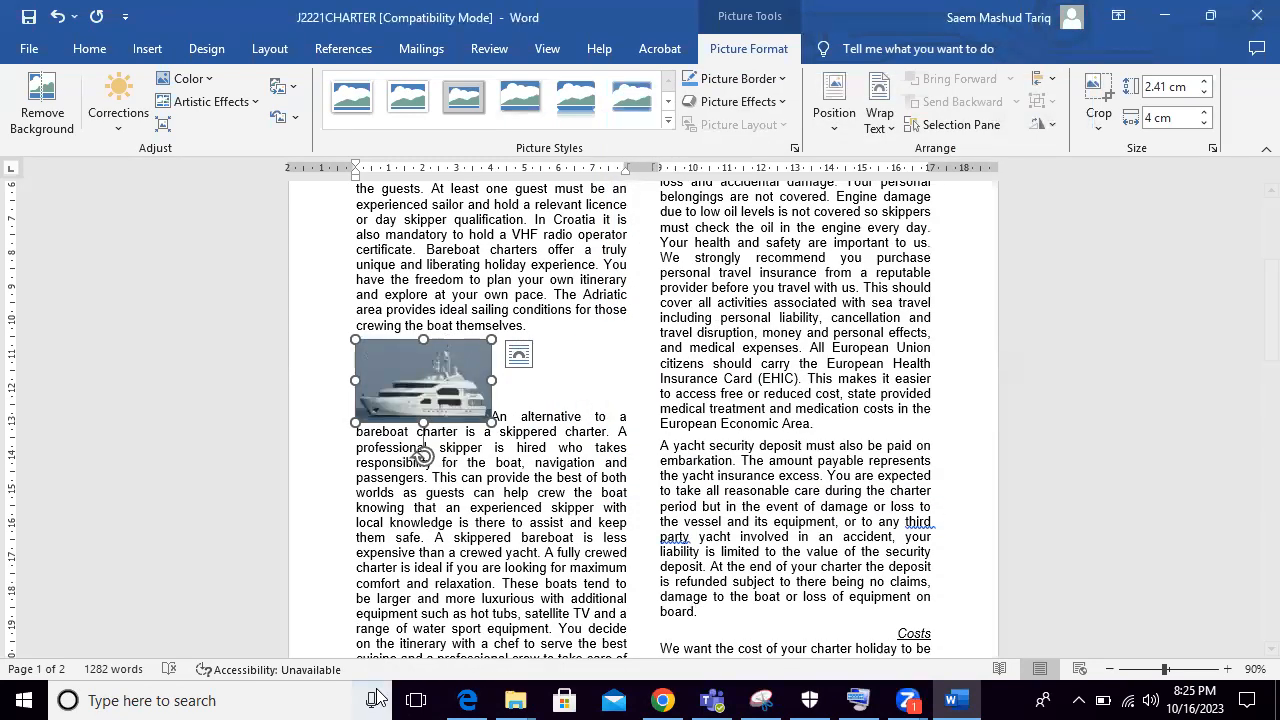
Step: Apply Tight text wrapping to the boat image and align it to the column's right edge and the top of the "An alternative" paragraph
{"action": "left_click", "coordinate": [470, 699]}
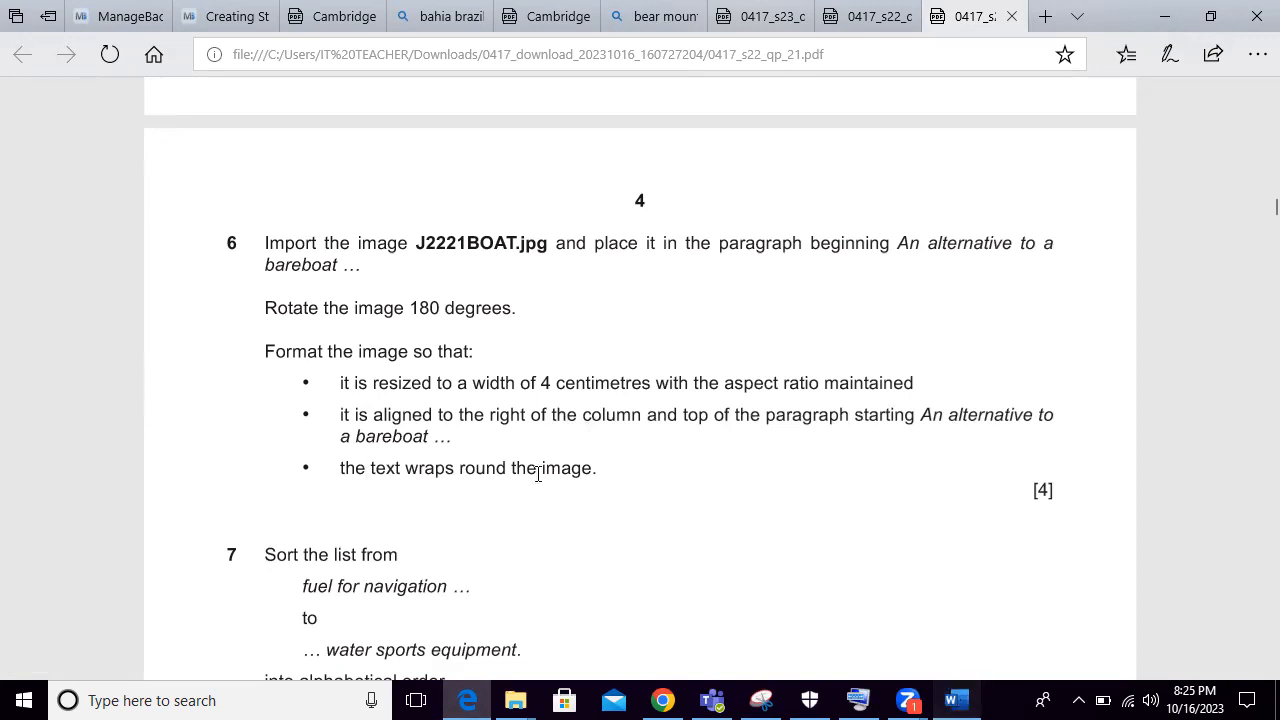
{"action": "key", "text": "alt+Tab"}
{"action": "left_click", "coordinate": [878, 128]}
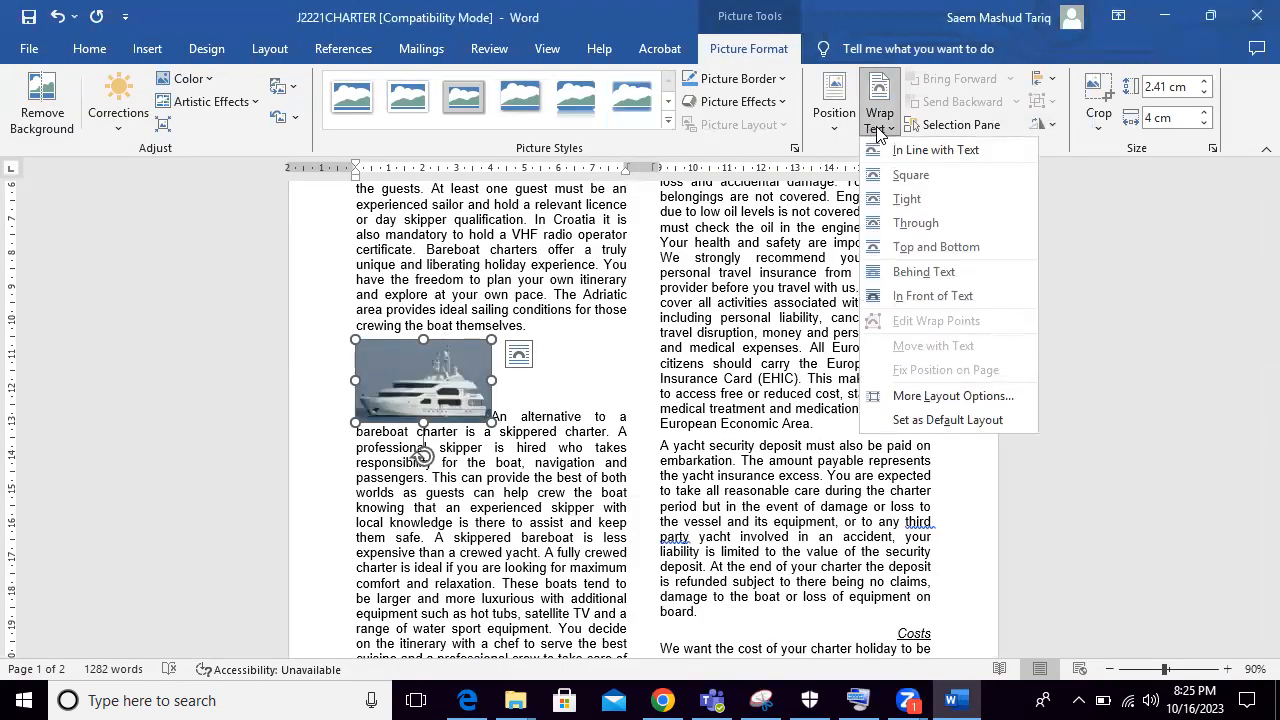
{"action": "left_click", "coordinate": [905, 200]}
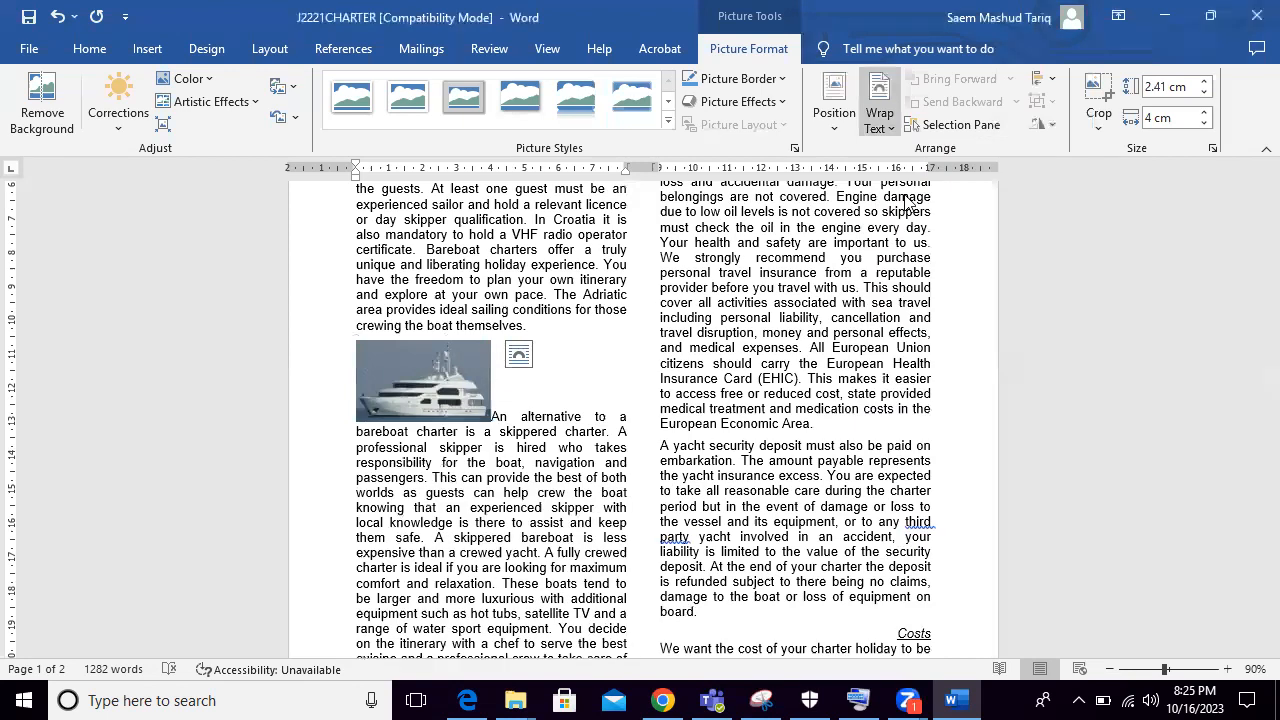
{"action": "left_click_drag", "start_coordinate": [447, 402], "coordinate": [579, 398]}
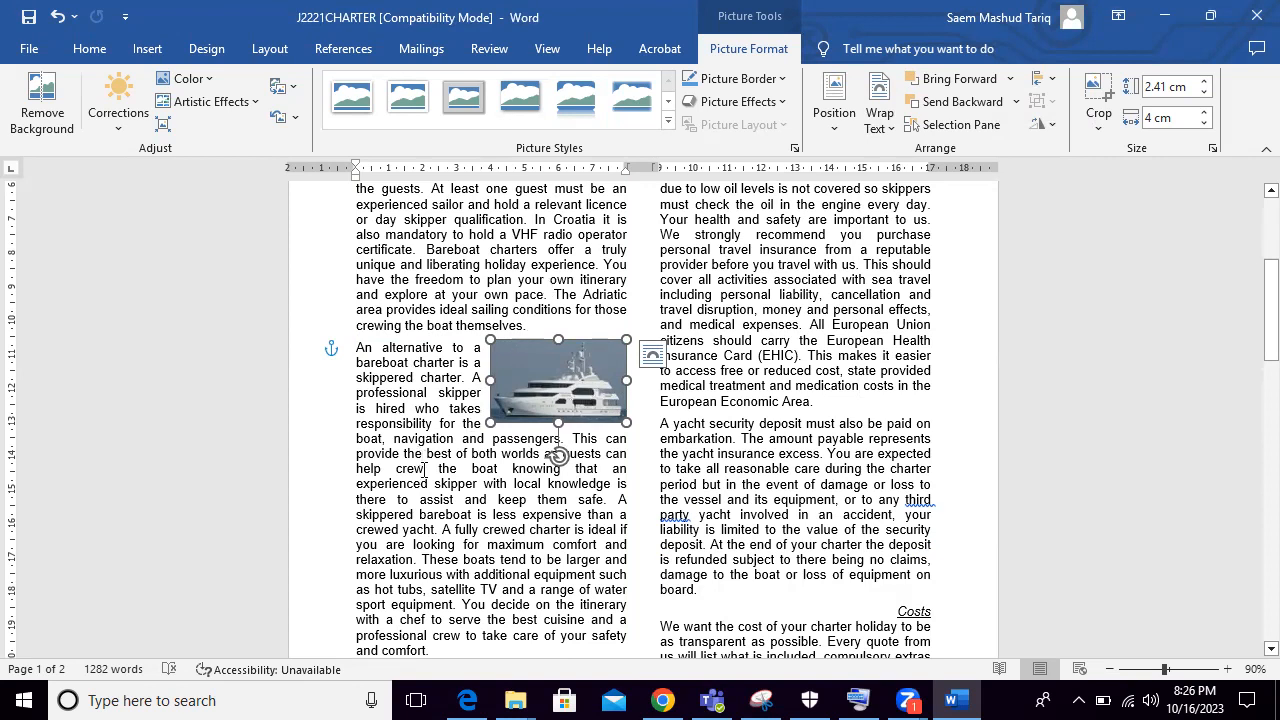
Step: Recheck question 6 in the exam paper and read question 7 on sorting the list
{"action": "left_click", "coordinate": [468, 699]}
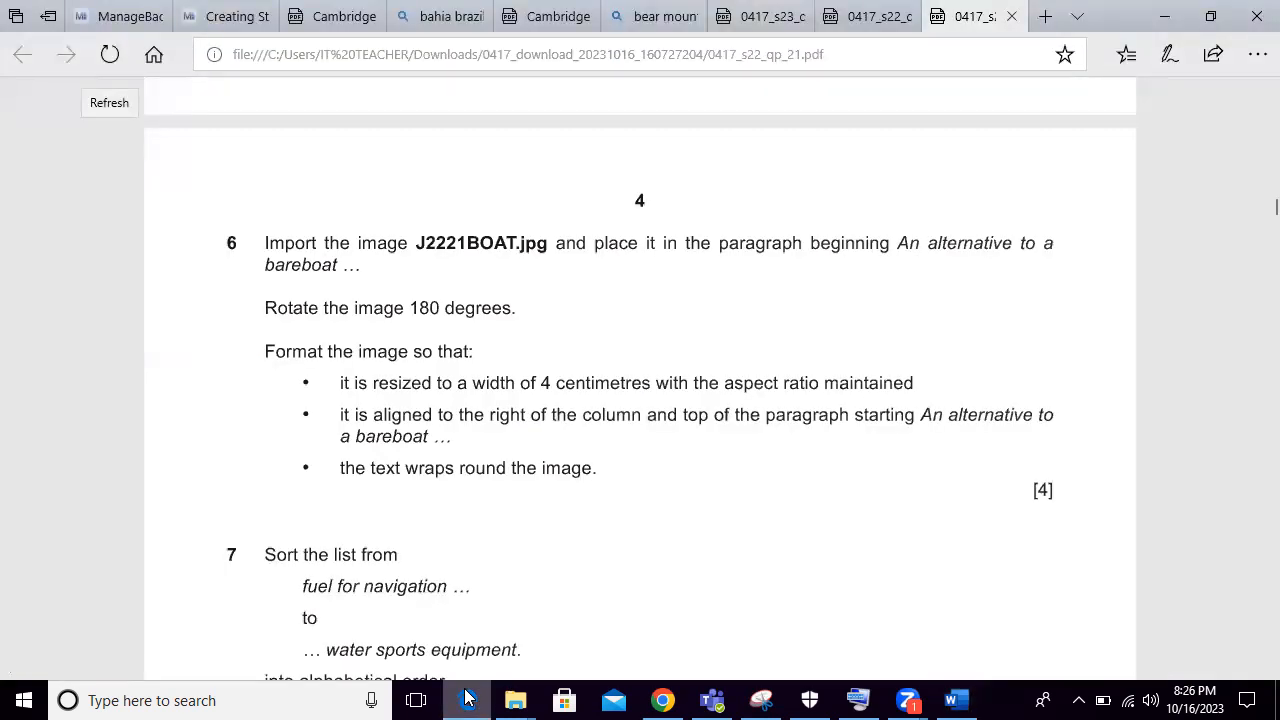
{"action": "left_click", "coordinate": [468, 699]}
{"action": "left_click", "coordinate": [452, 697]}
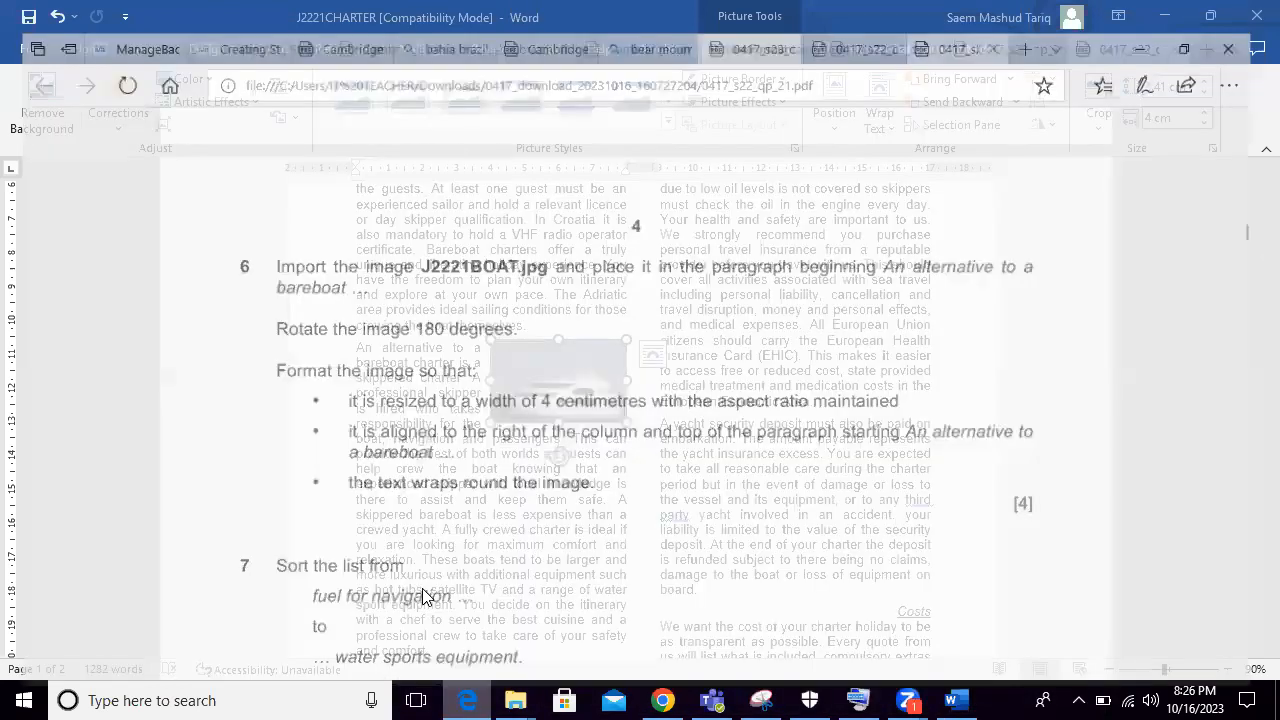
{"action": "scroll", "coordinate": [656, 476], "scroll_direction": "down", "scroll_amount": 2}
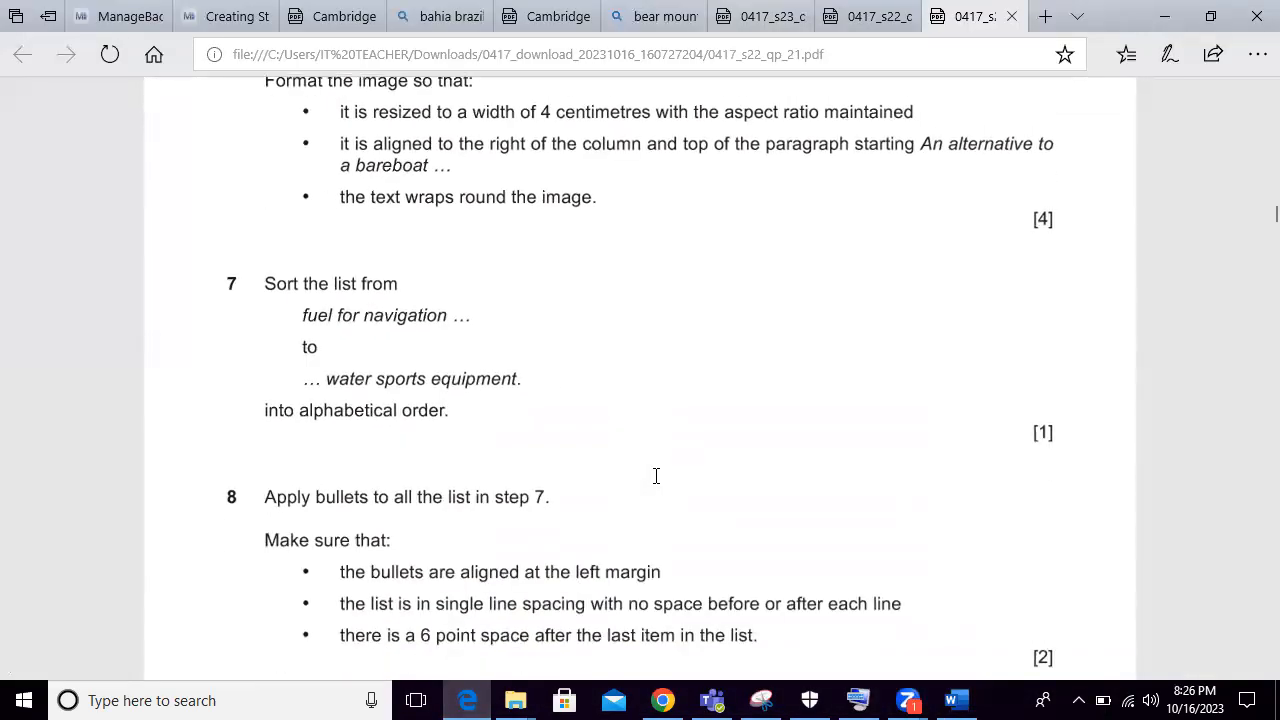
{"action": "left_click_drag", "start_coordinate": [264, 283], "coordinate": [400, 286]}
{"action": "left_click", "coordinate": [350, 322]}
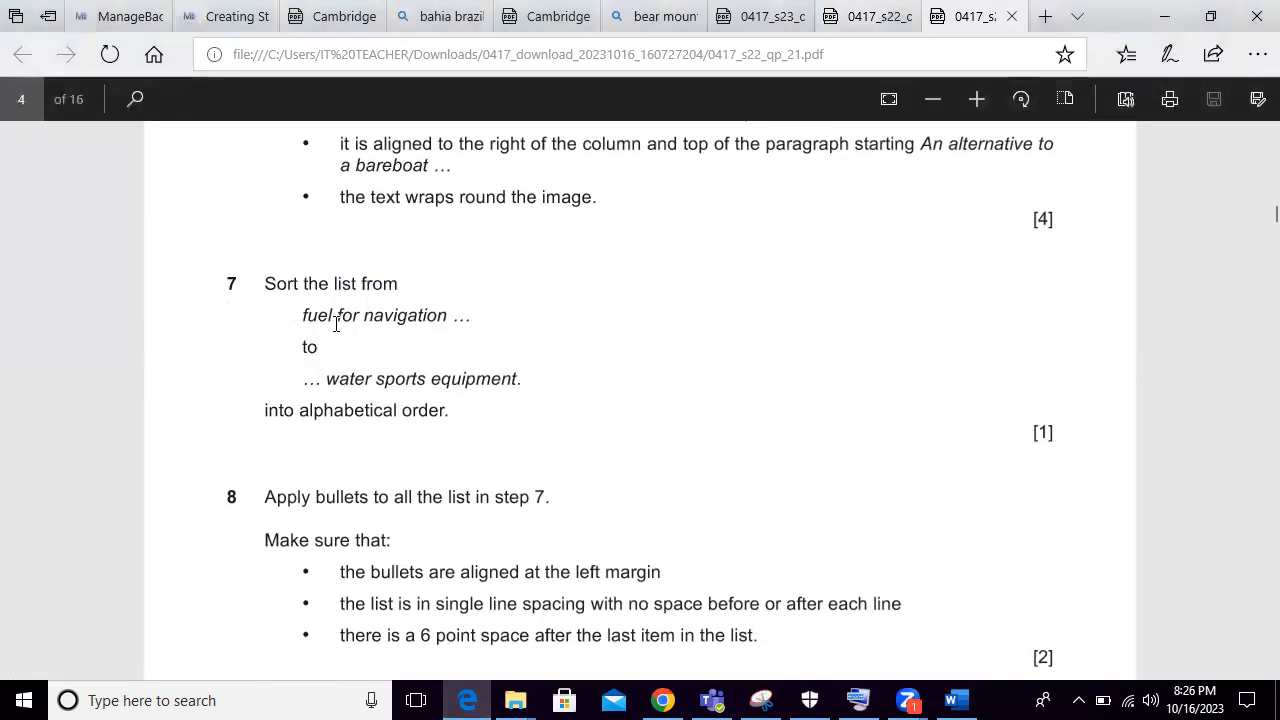
Step: Sort the list from "fuel for navigation and generators" to "water sports equipment." by paragraphs as text in ascending order
{"action": "left_click", "coordinate": [467, 700]}
{"action": "left_click_drag", "start_coordinate": [1266, 328], "coordinate": [1254, 473]}
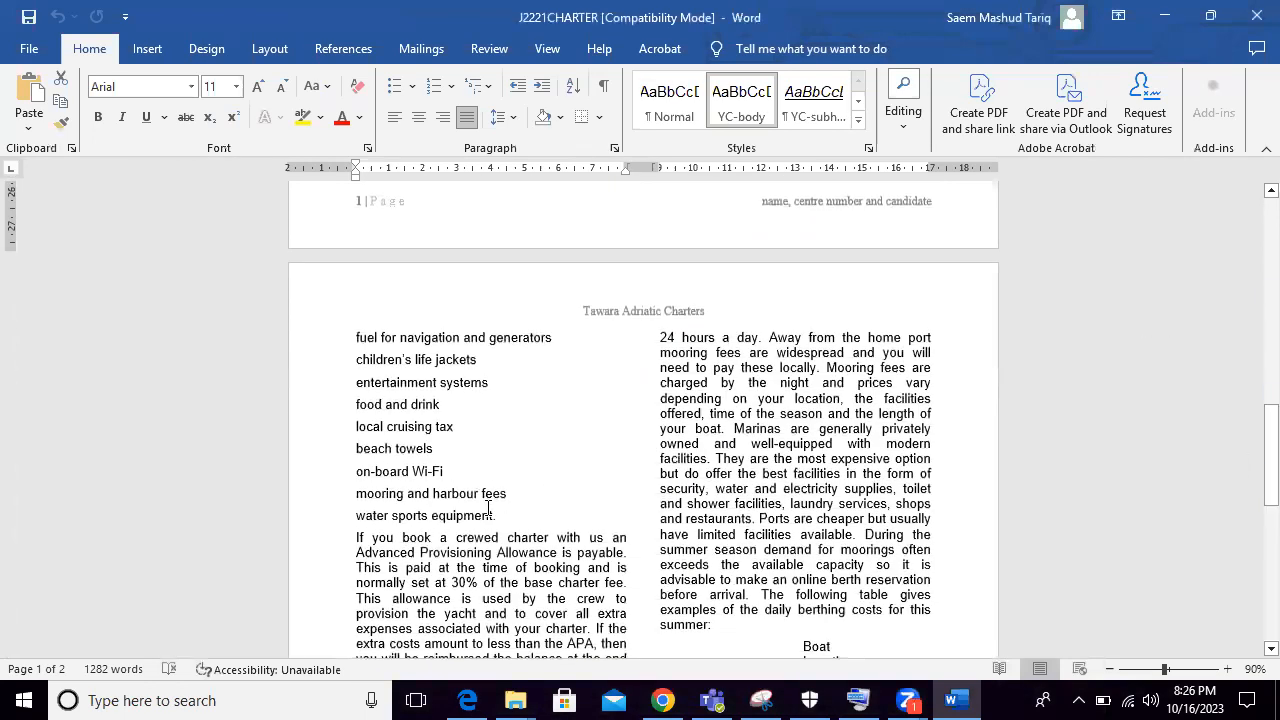
{"action": "left_click", "coordinate": [469, 700]}
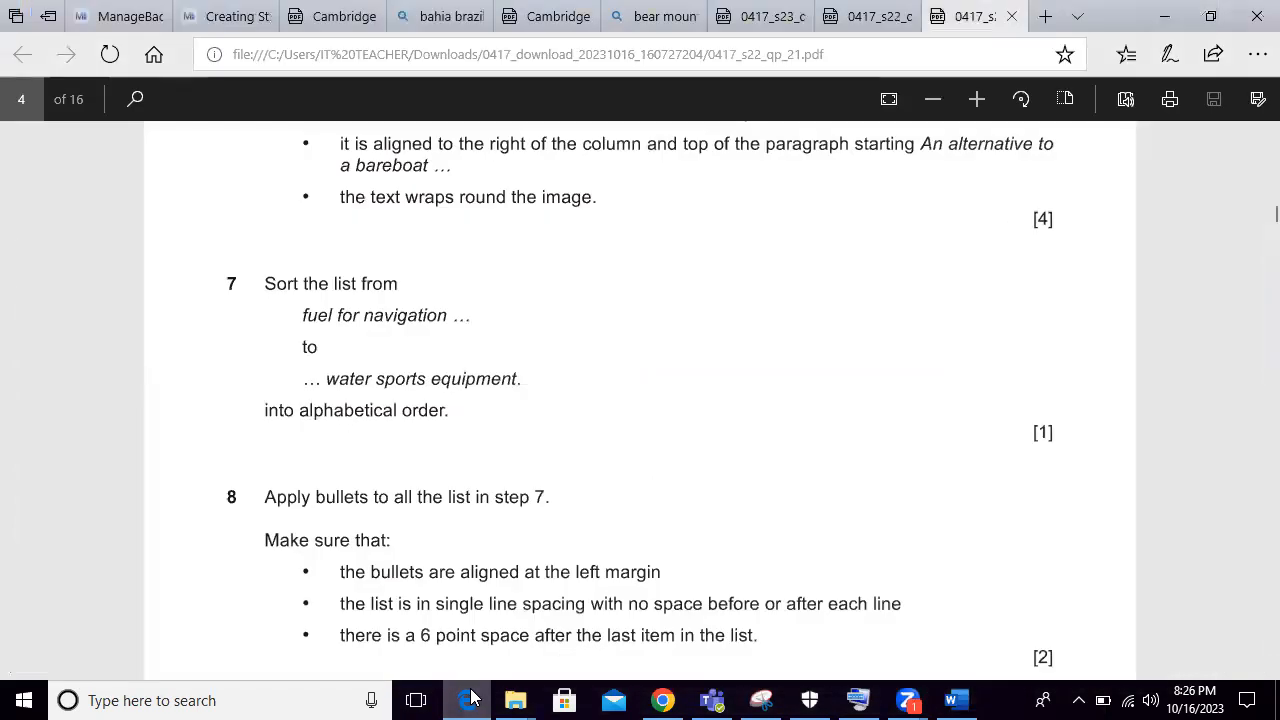
{"action": "left_click", "coordinate": [469, 700]}
{"action": "left_click_drag", "start_coordinate": [520, 516], "coordinate": [351, 340]}
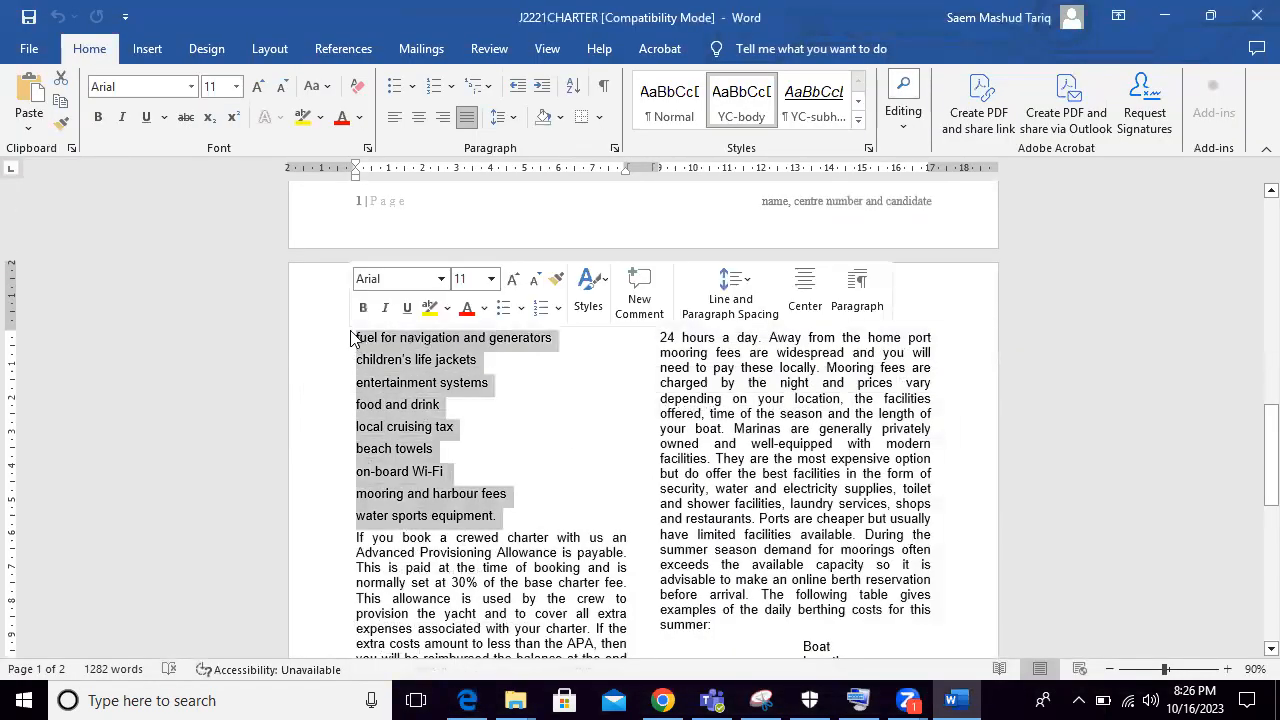
{"action": "right_click", "coordinate": [406, 376]}
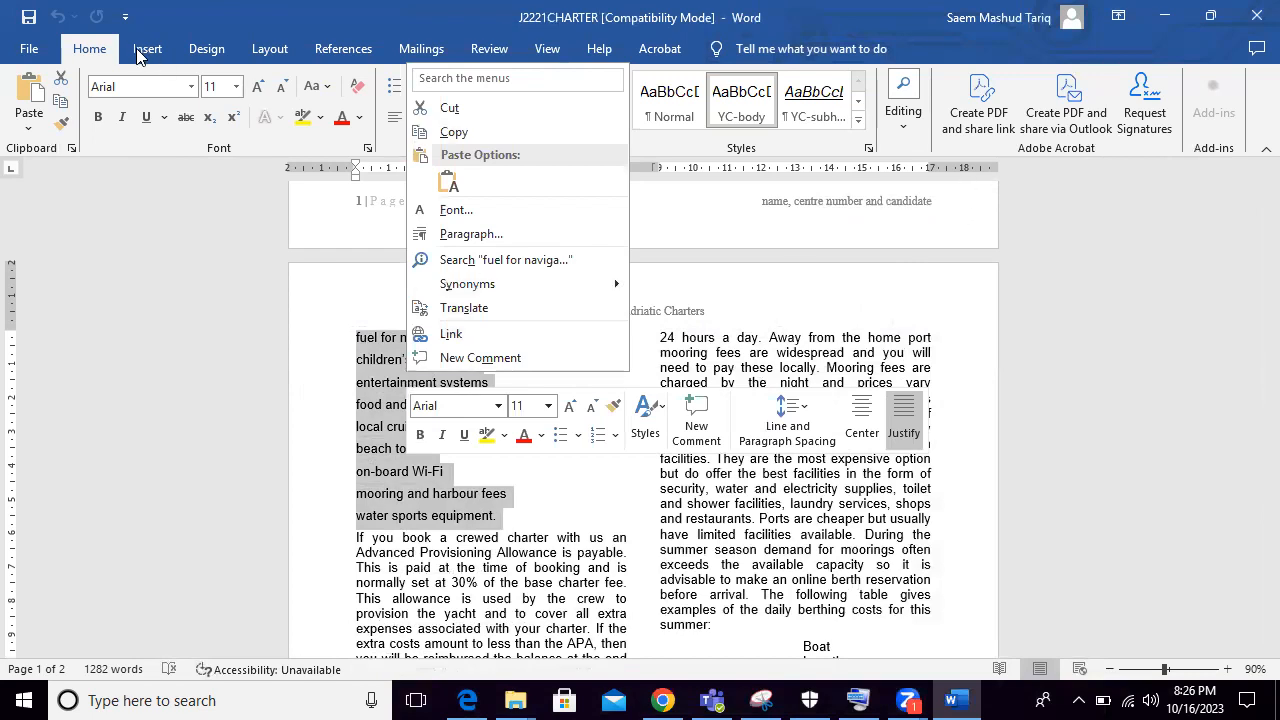
{"action": "left_click", "coordinate": [96, 55]}
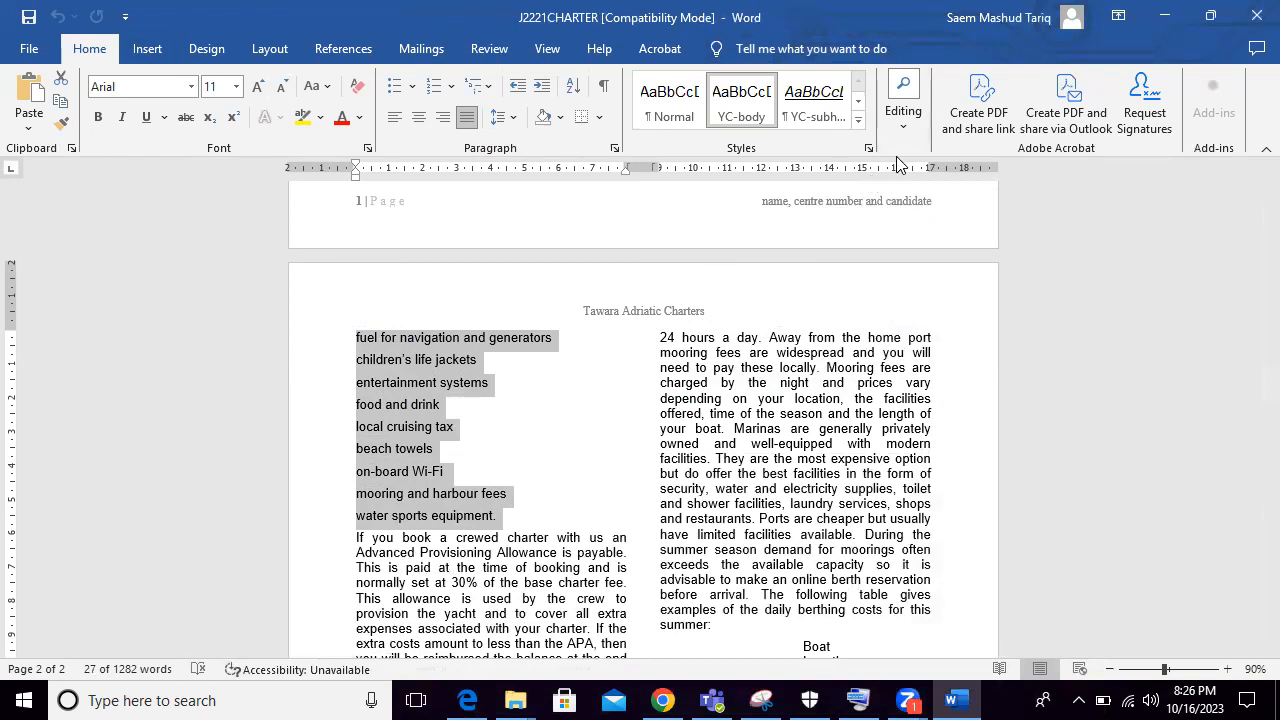
{"action": "left_click", "coordinate": [570, 88]}
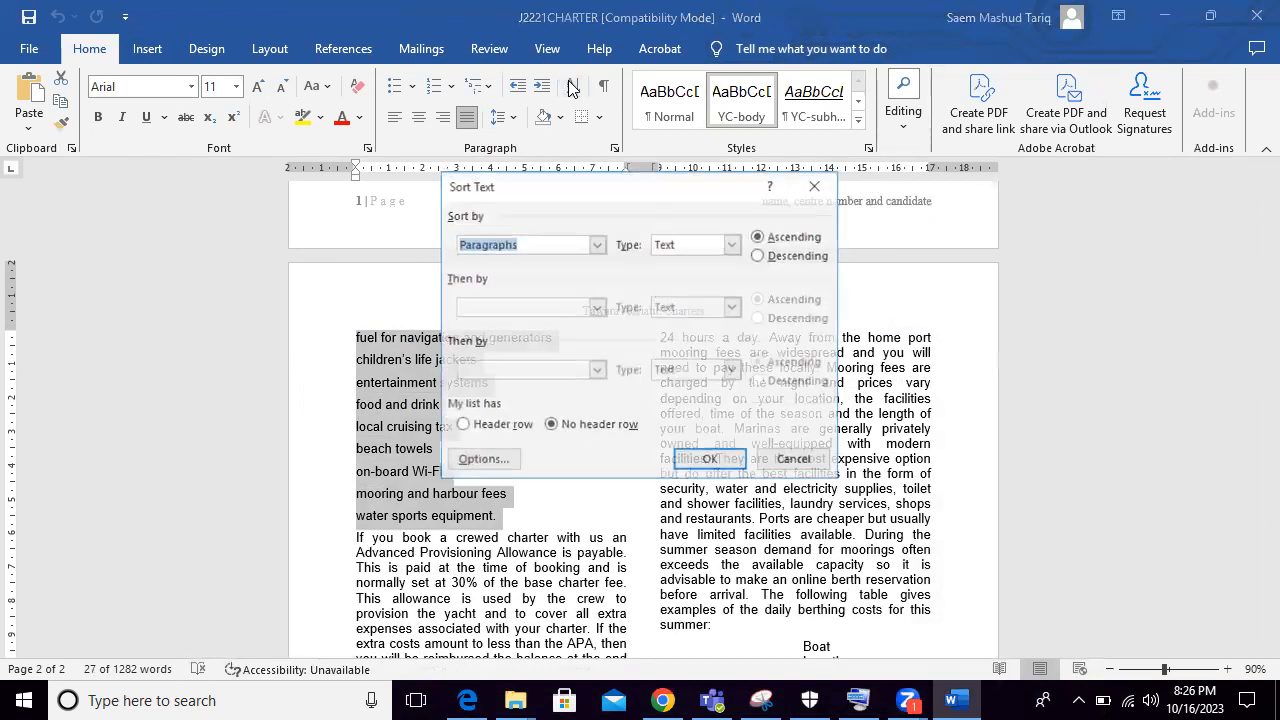
{"action": "left_click", "coordinate": [699, 466]}
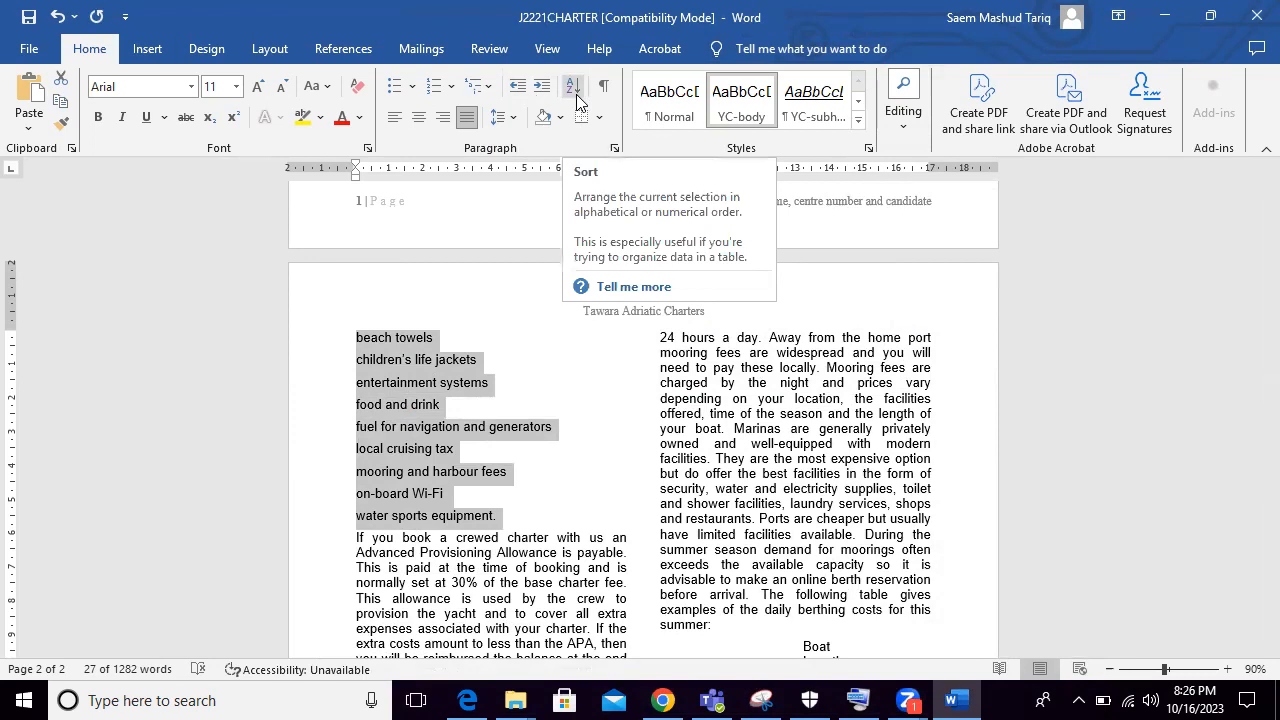
Step: Switch to the exam paper and read question 8 on the list's bullets, alignment and spacing
{"action": "left_click", "coordinate": [467, 700]}
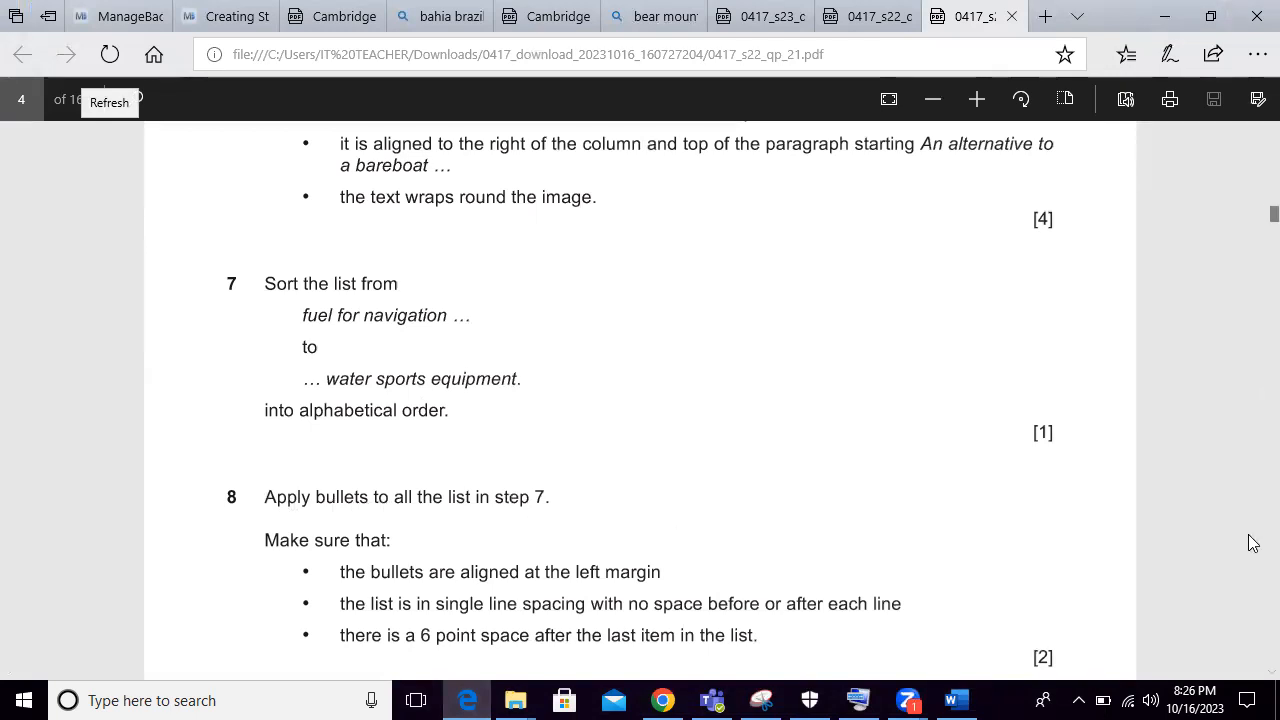
{"action": "scroll", "coordinate": [1252, 680], "scroll_direction": "down", "scroll_amount": 3}
{"action": "scroll", "coordinate": [1252, 680], "scroll_direction": "down", "scroll_amount": 3}
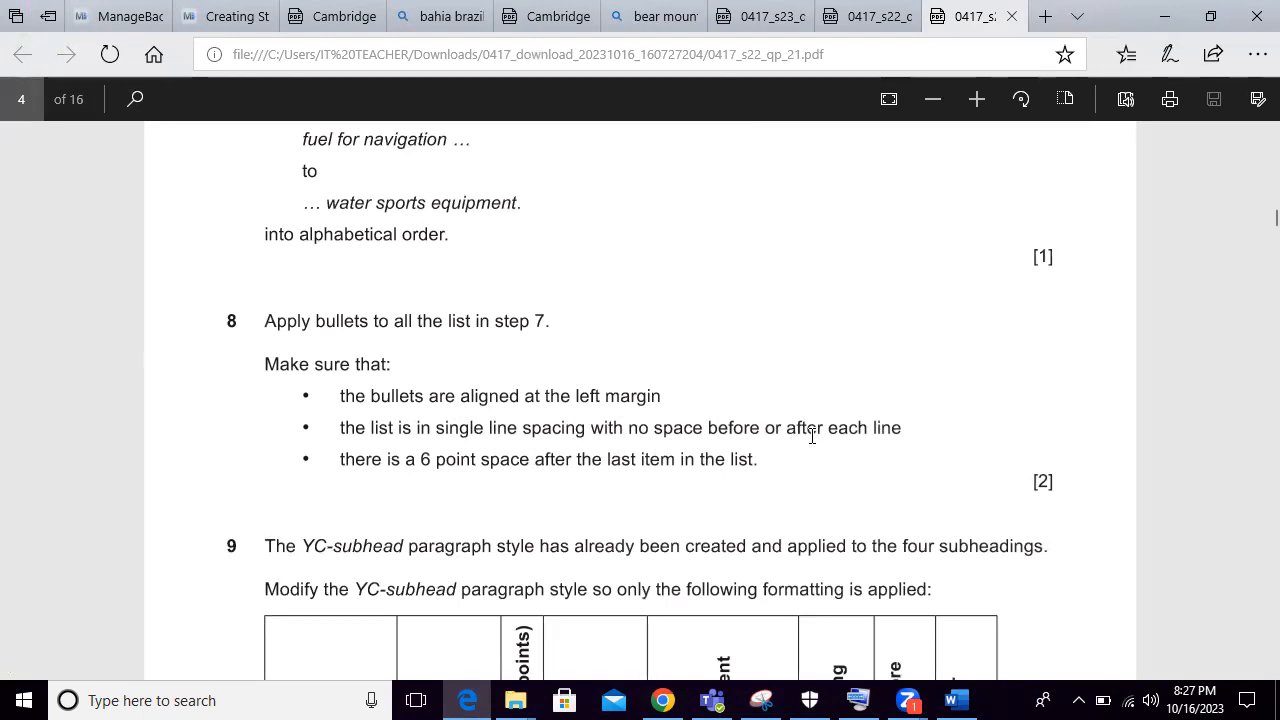
Step: Switch back to Word, apply bullets to the selected list from "beach towels" to "water sports equipment.", and recheck question 8
{"action": "left_click", "coordinate": [456, 706]}
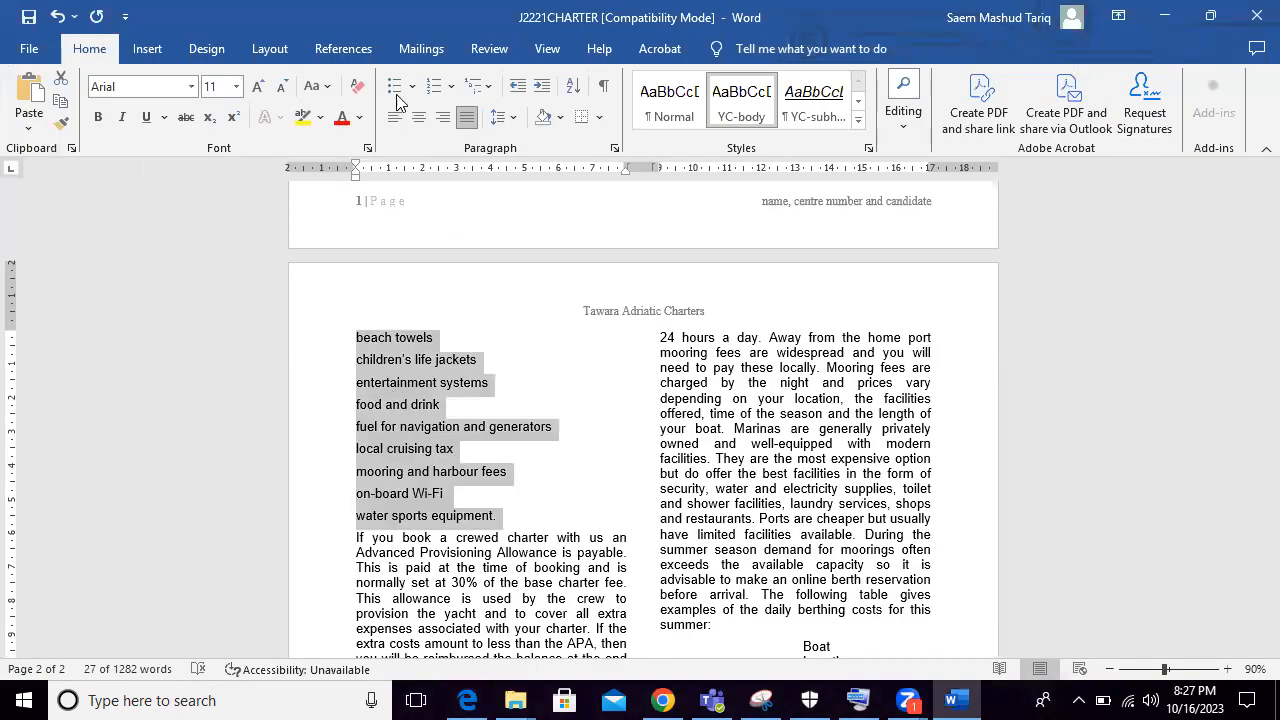
{"action": "left_click", "coordinate": [395, 97]}
{"action": "left_click", "coordinate": [463, 699]}
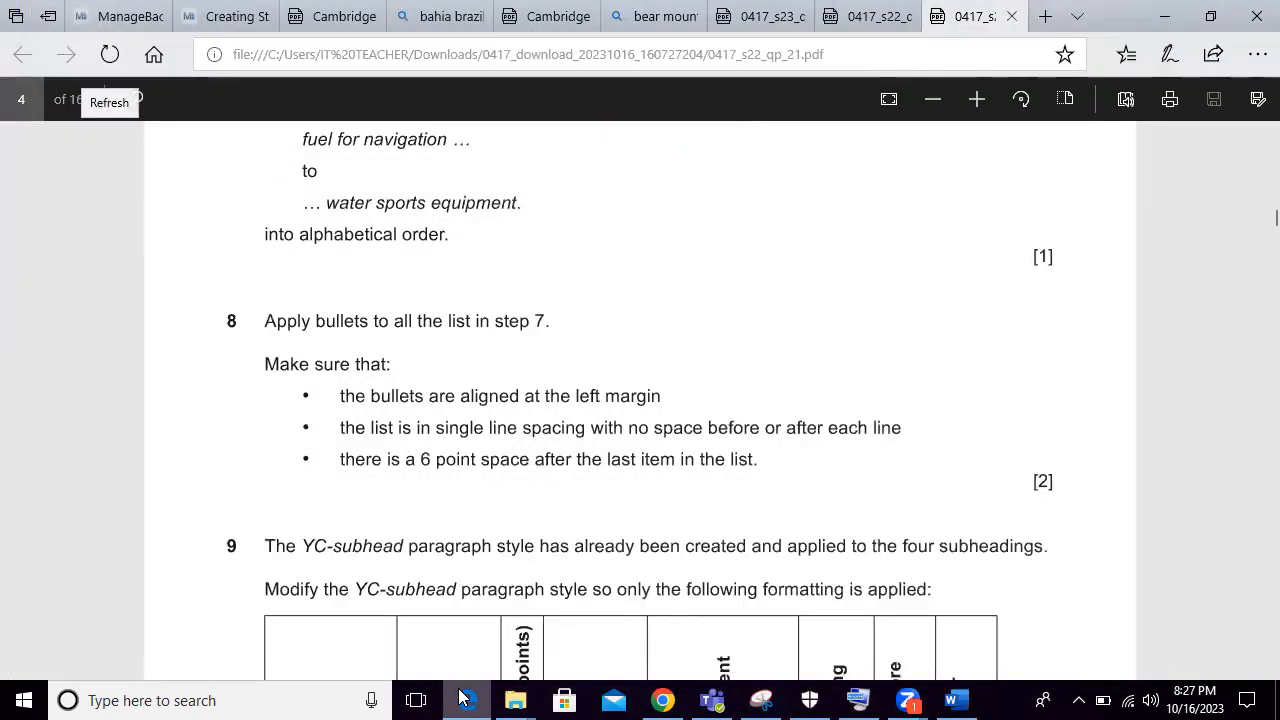
{"action": "left_click", "coordinate": [463, 699]}
Step: Set the bulleted list's spacing after to 0 pt, rechecking the spacing requirements in question 8 of the exam paper
{"action": "right_click", "coordinate": [431, 484]}
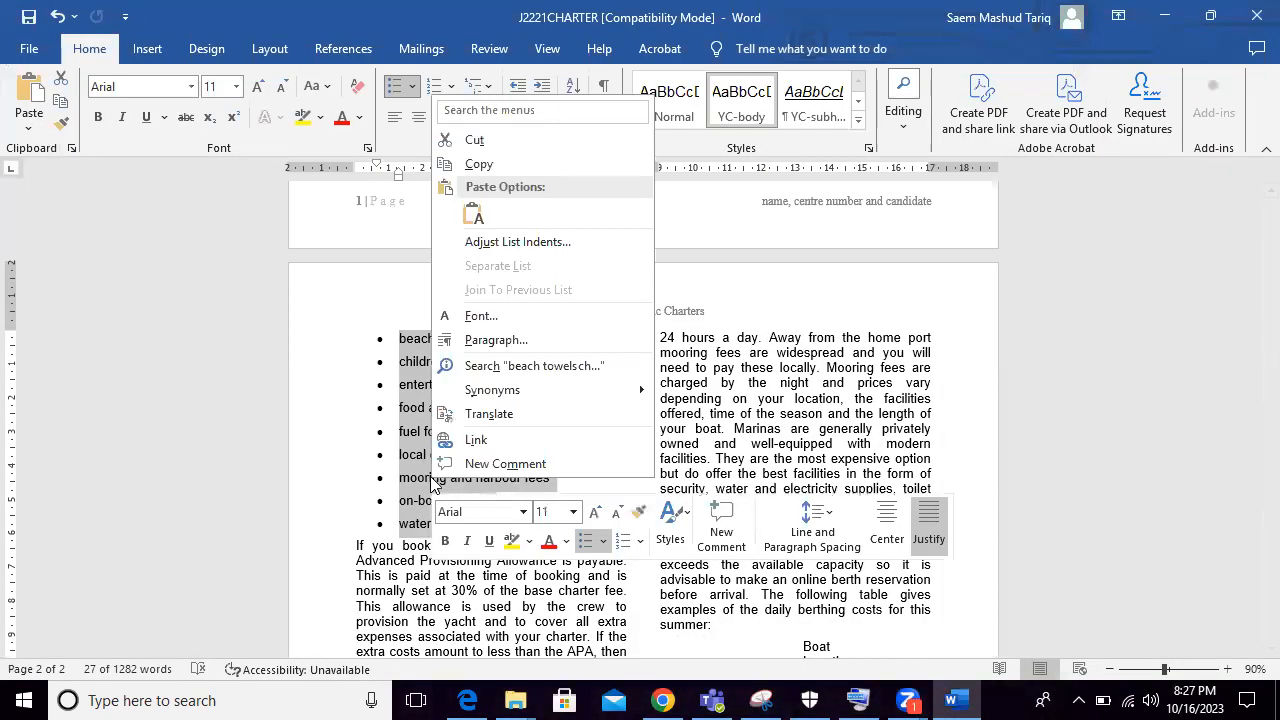
{"action": "left_click", "coordinate": [496, 340]}
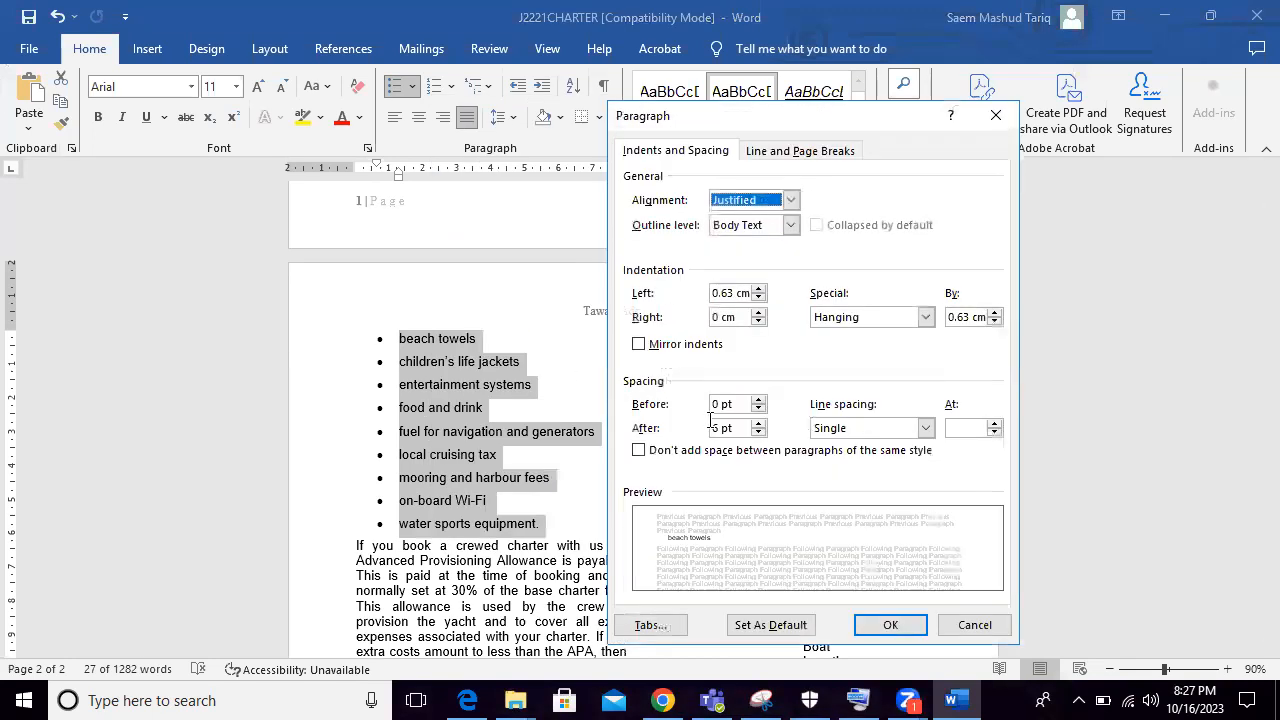
{"action": "left_click", "coordinate": [468, 699]}
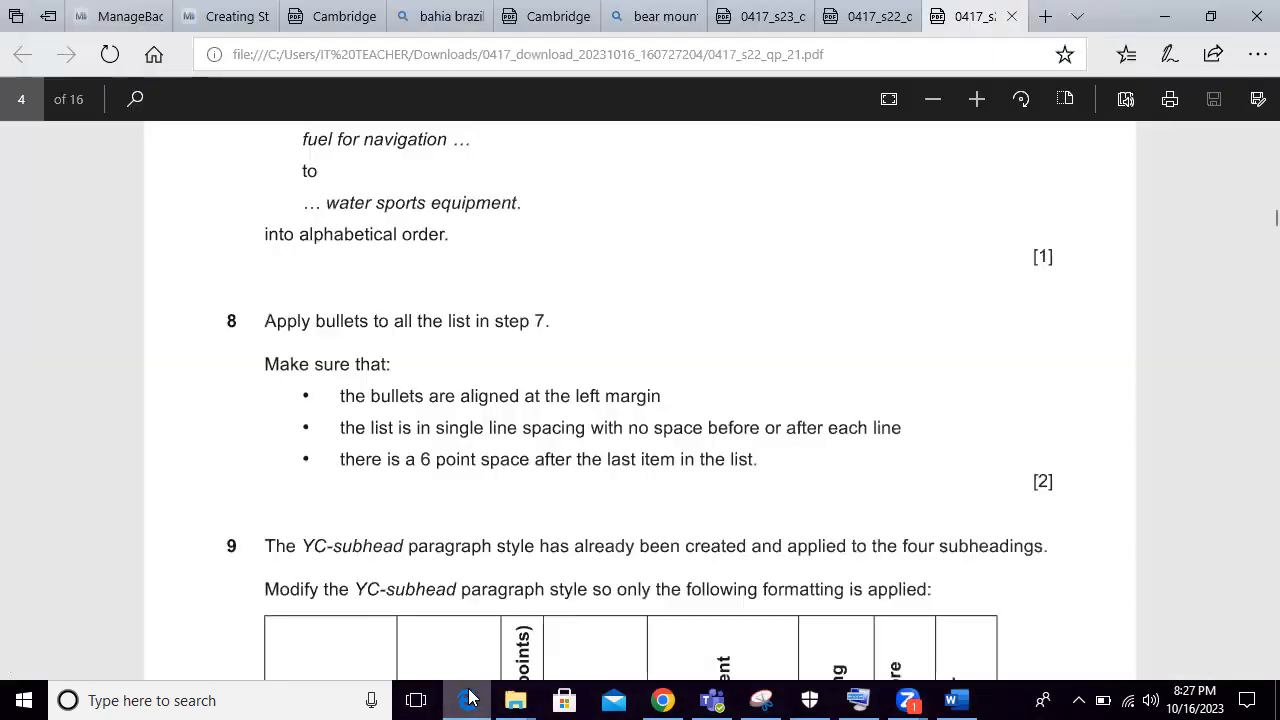
{"action": "left_click", "coordinate": [468, 699]}
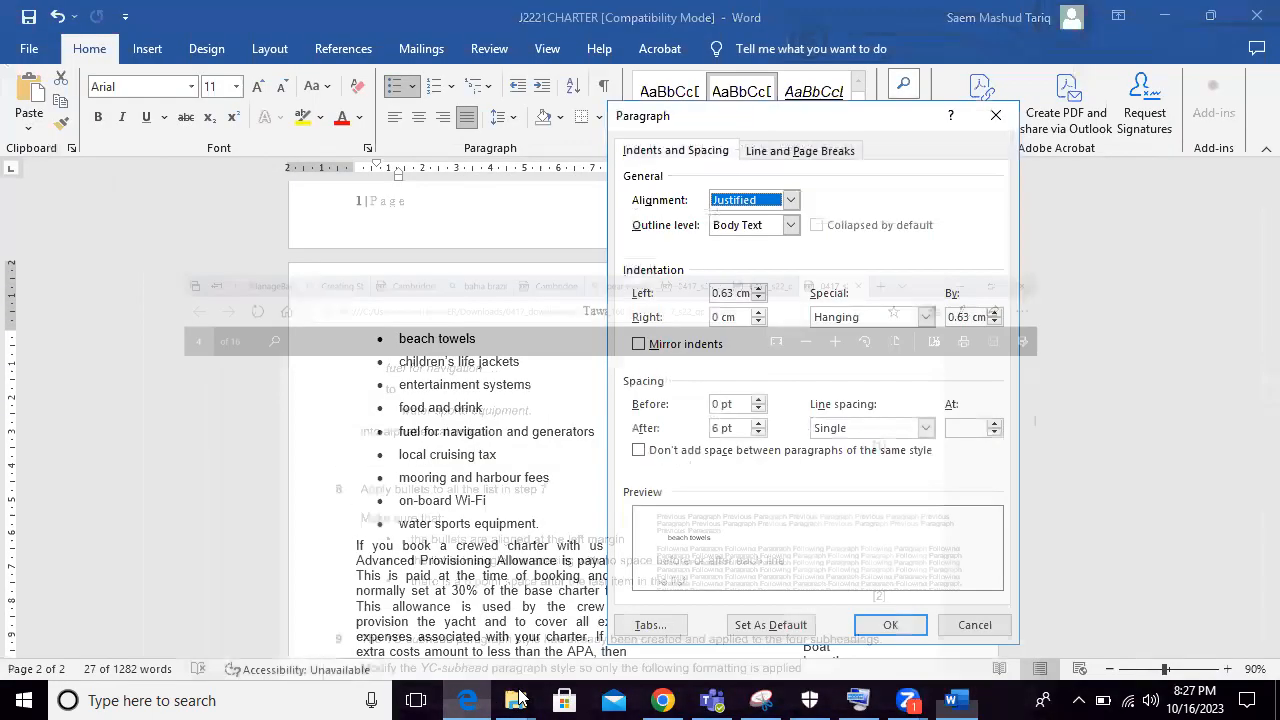
{"action": "left_click", "coordinate": [758, 432]}
{"action": "left_click", "coordinate": [468, 699]}
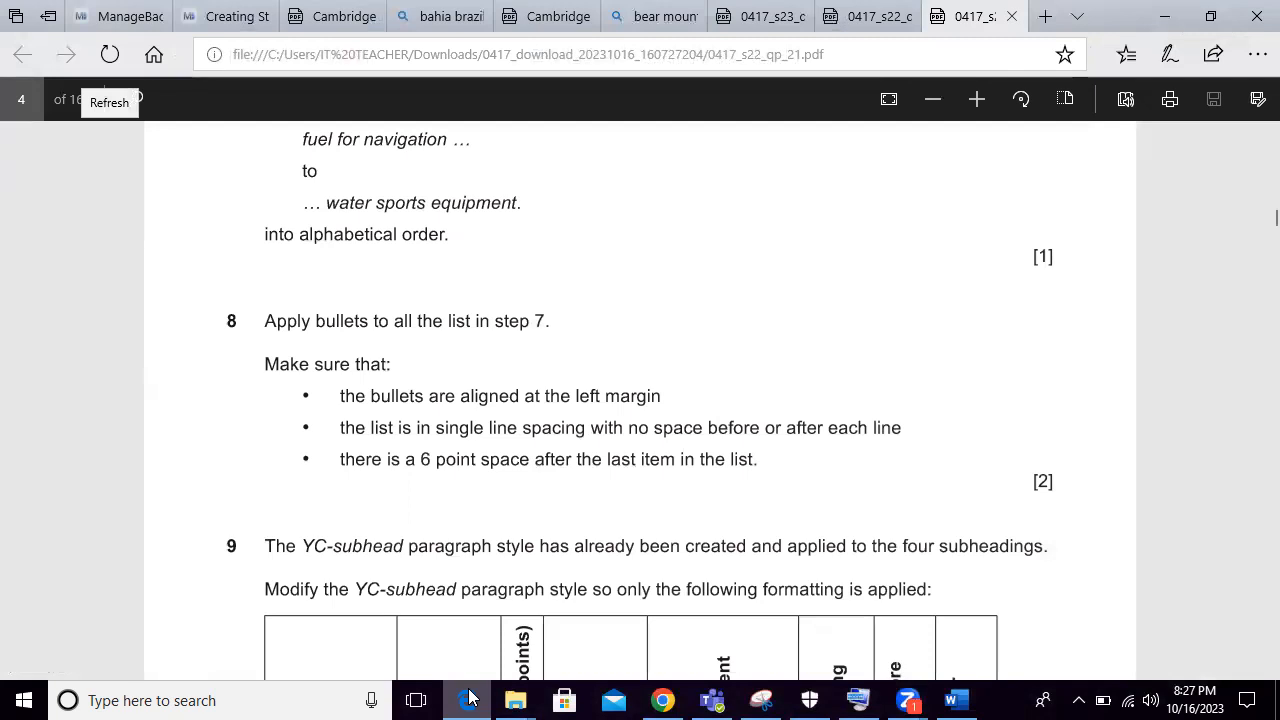
{"action": "left_click", "coordinate": [468, 699]}
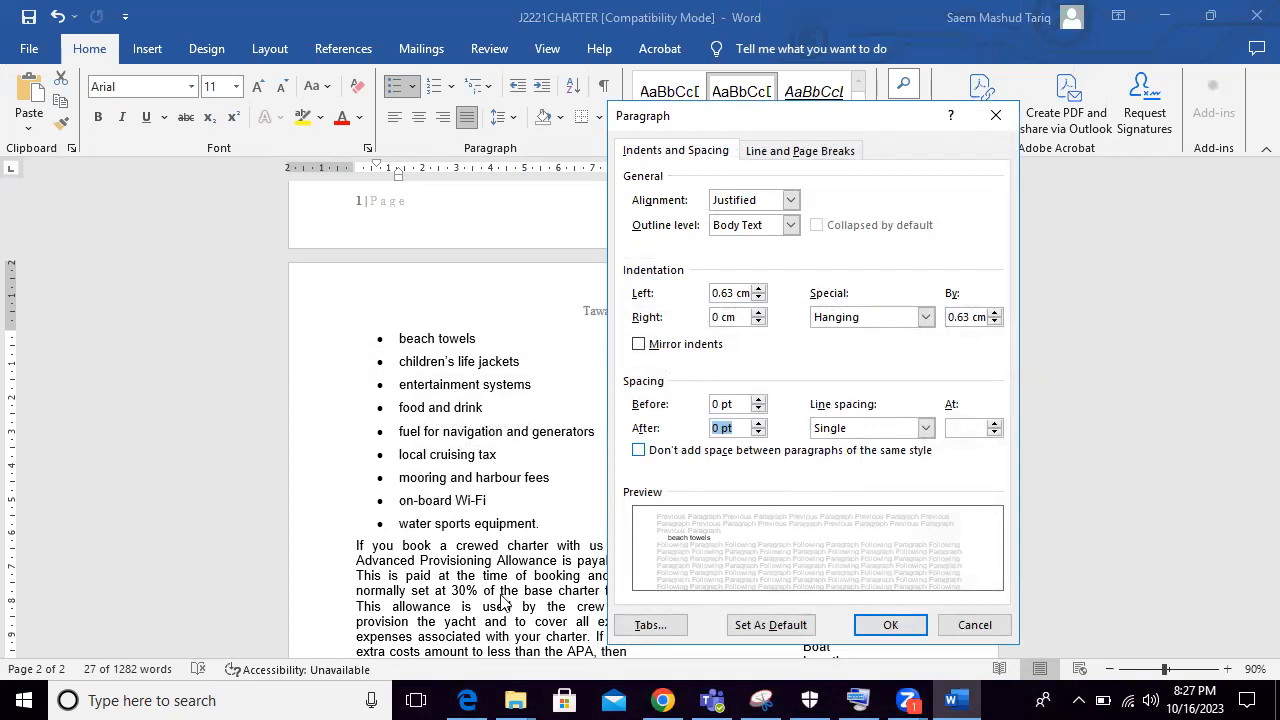
{"action": "left_click", "coordinate": [464, 697]}
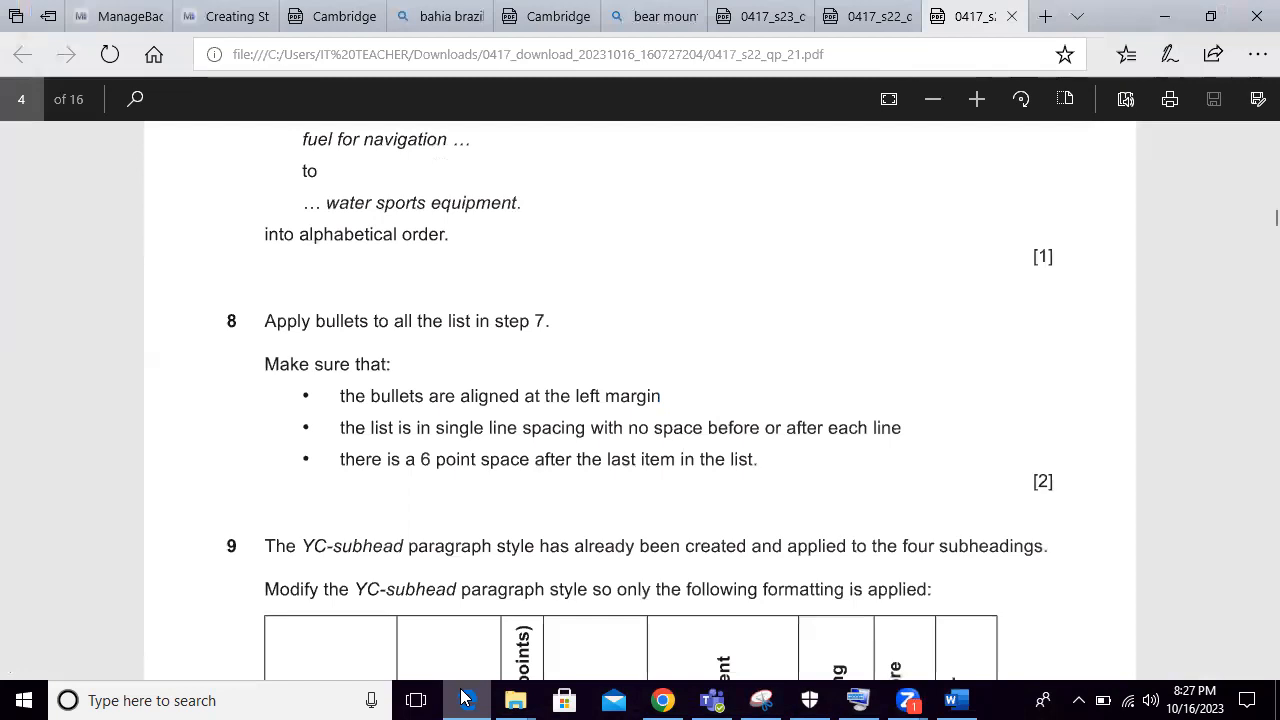
{"action": "left_click", "coordinate": [464, 697]}
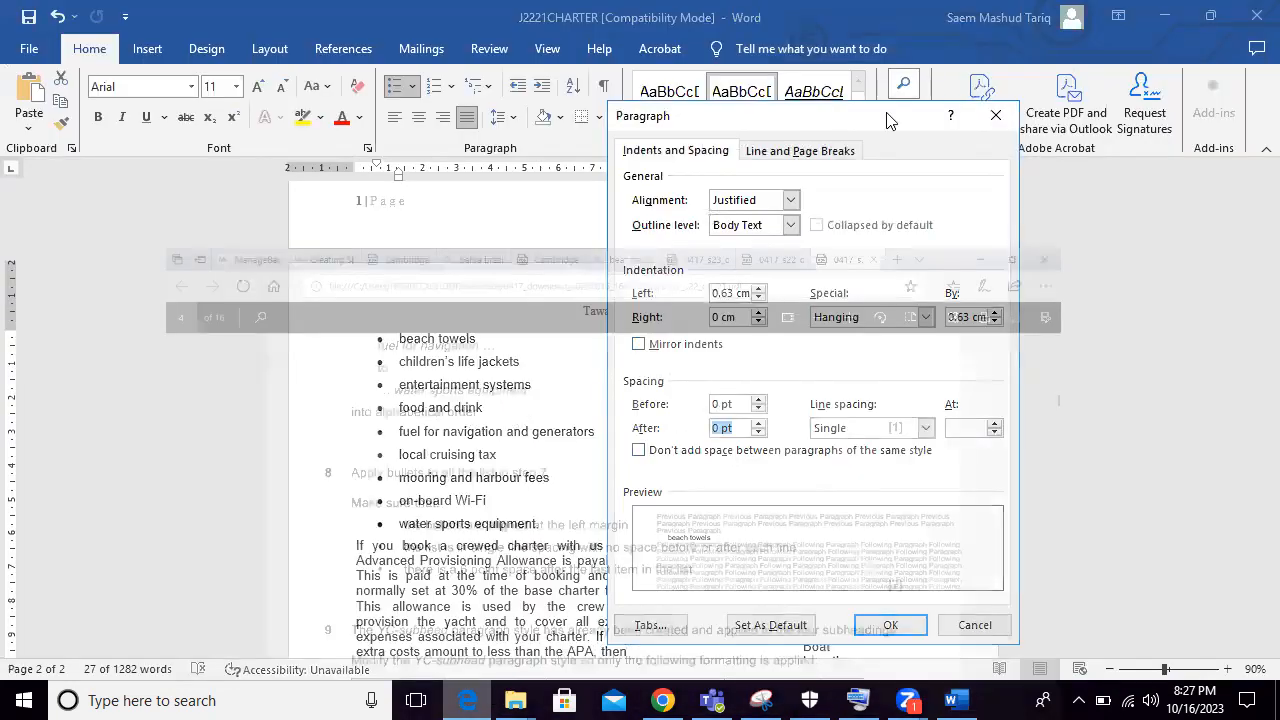
{"action": "left_click_drag", "start_coordinate": [890, 120], "coordinate": [799, 52]}
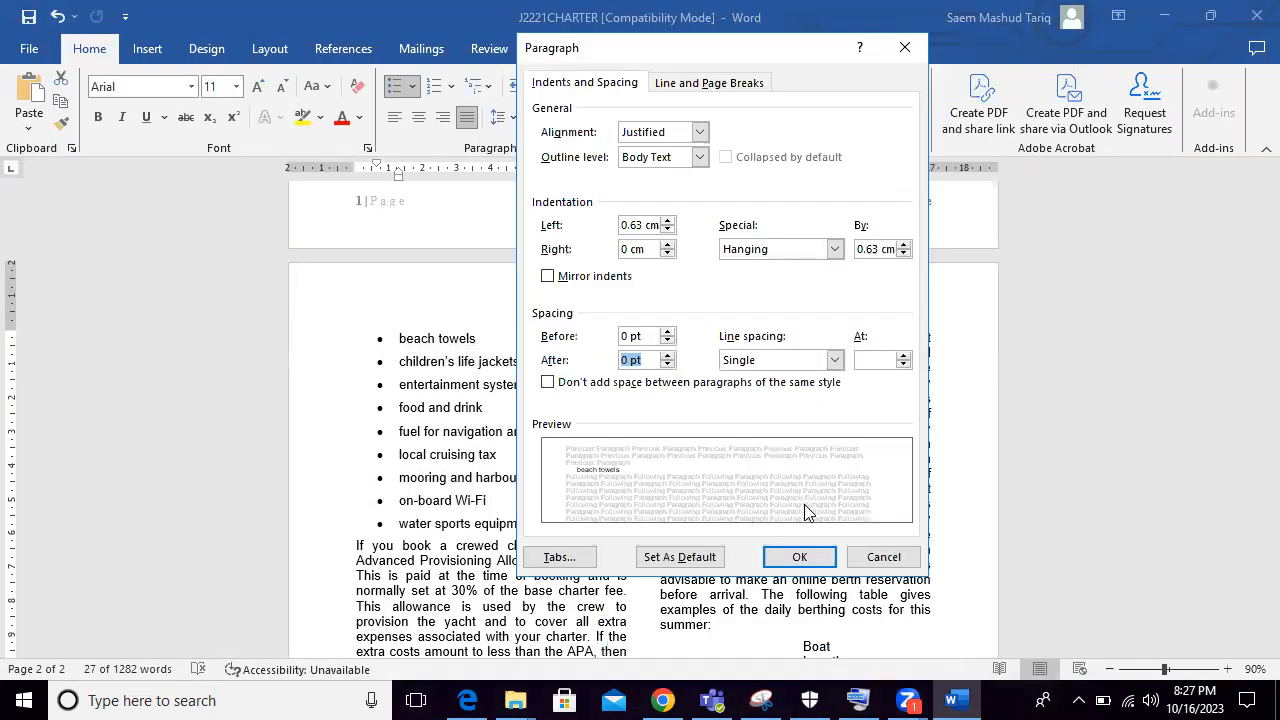
{"action": "left_click", "coordinate": [798, 556]}
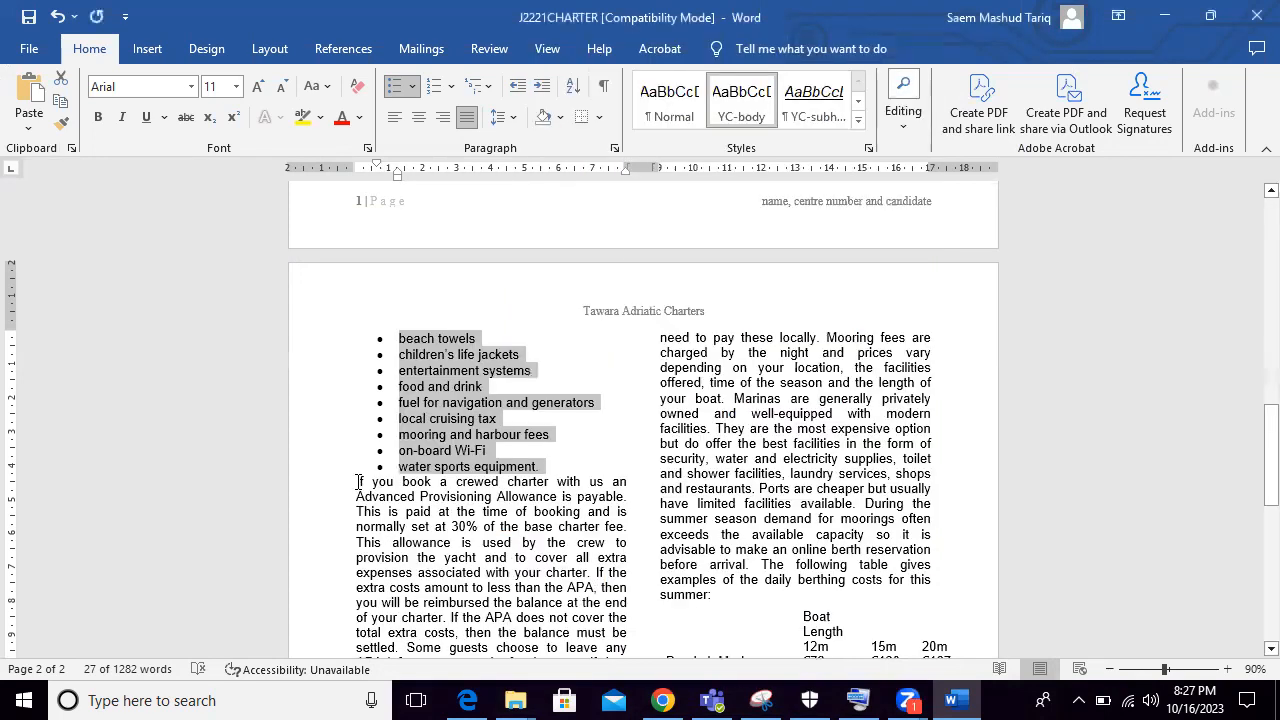
Step: Set the spacing before the "If you book a crewed charter" paragraph below the list to 6 pt
{"action": "left_click", "coordinate": [358, 482]}
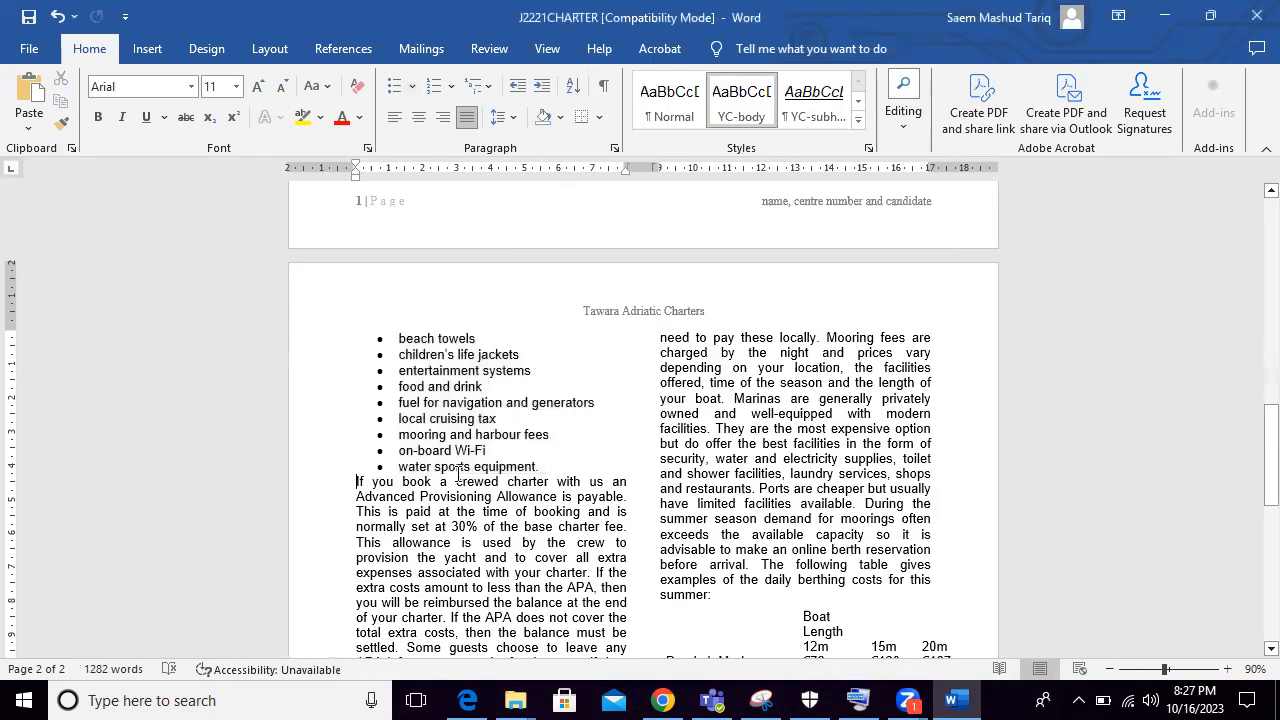
{"action": "right_click", "coordinate": [354, 479]}
{"action": "left_click", "coordinate": [425, 335]}
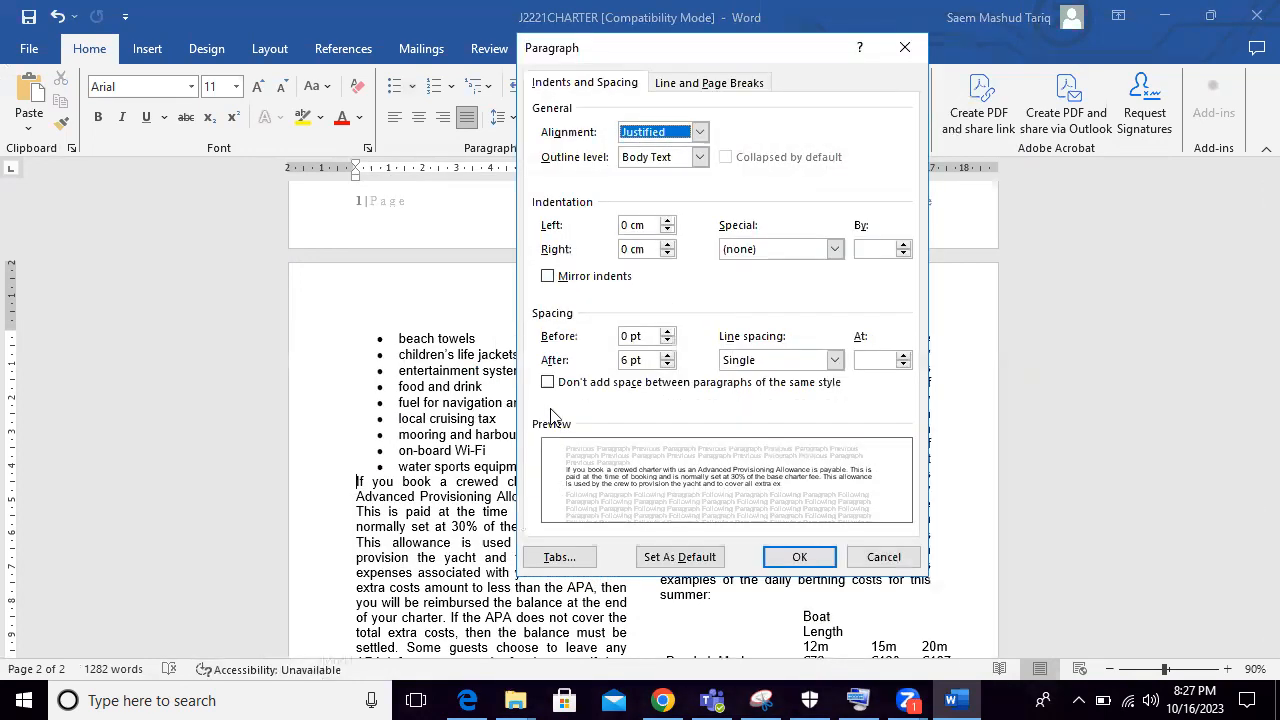
{"action": "left_click", "coordinate": [667, 332]}
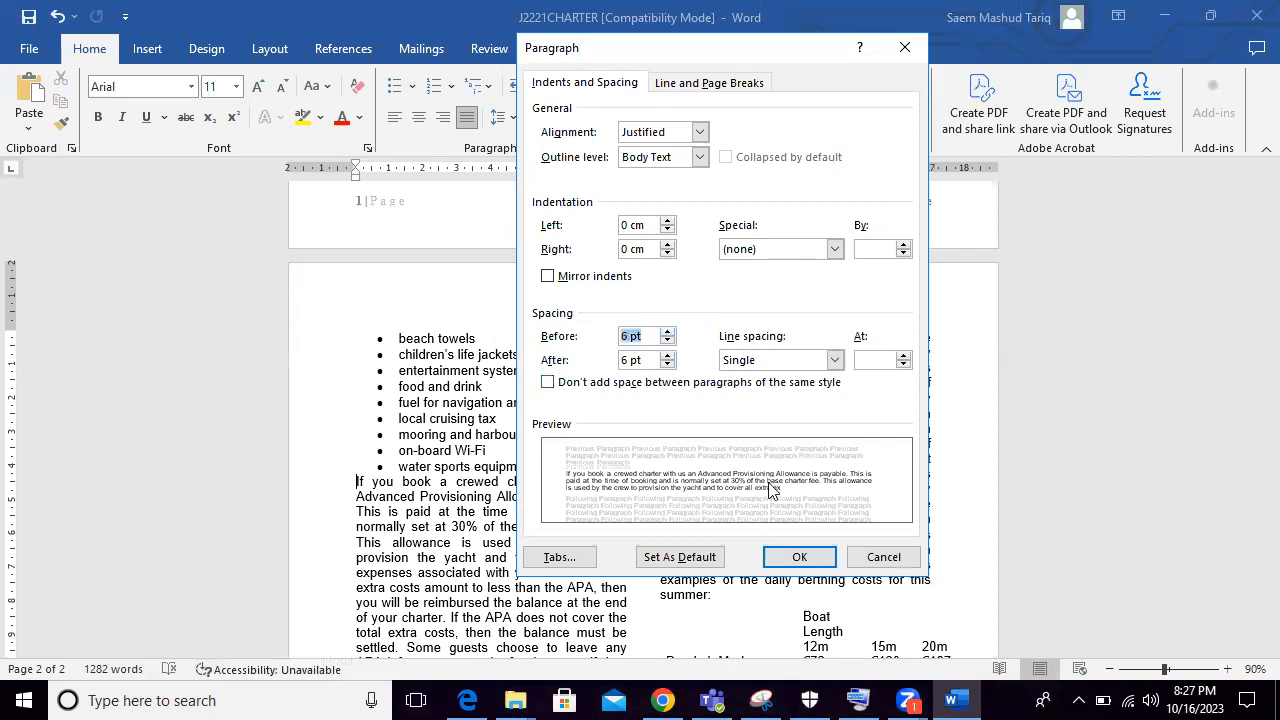
{"action": "left_click", "coordinate": [803, 557]}
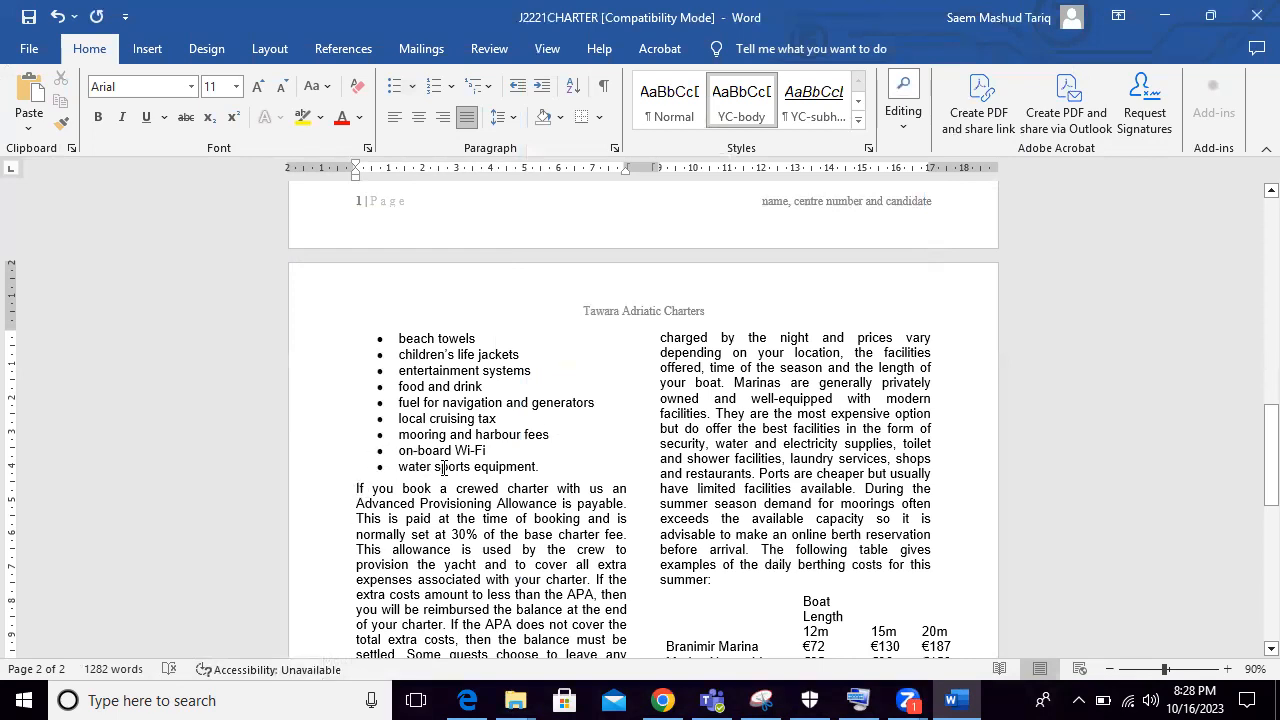
Step: Recheck question 8's spacing after the last list item against the paragraph settings of the text below the list
{"action": "left_click", "coordinate": [467, 700]}
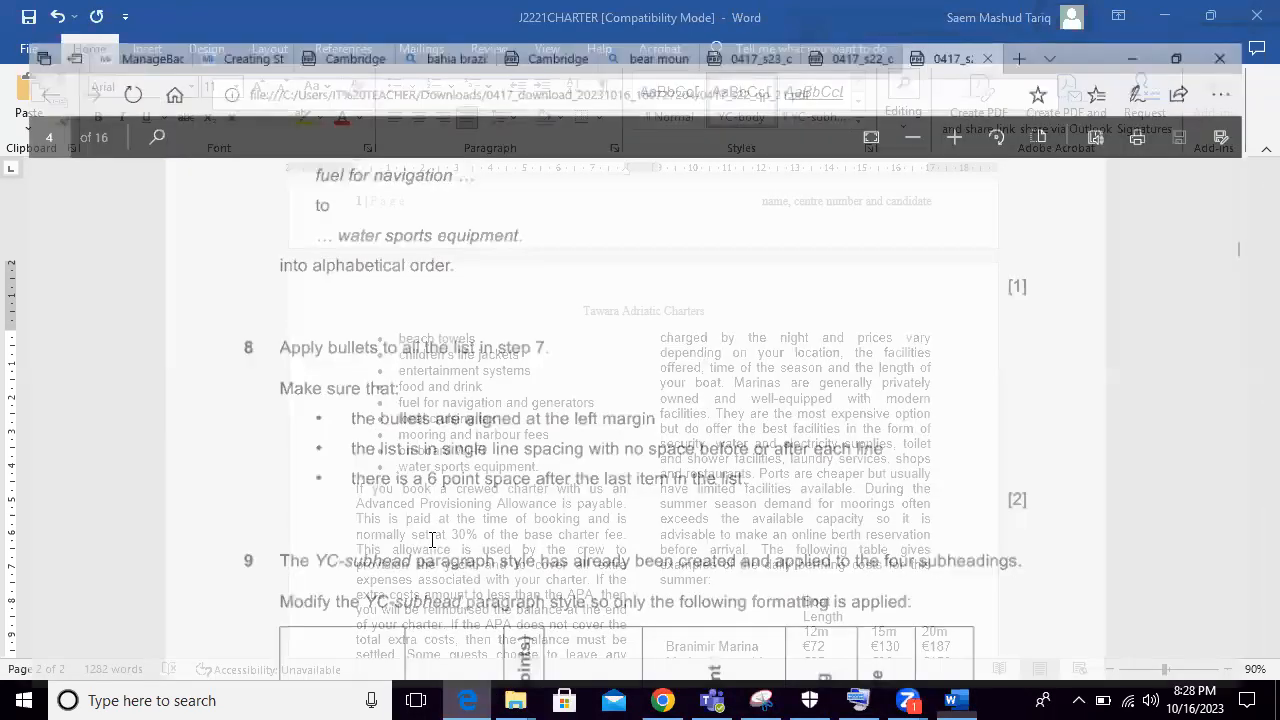
{"action": "double_click", "coordinate": [424, 459]}
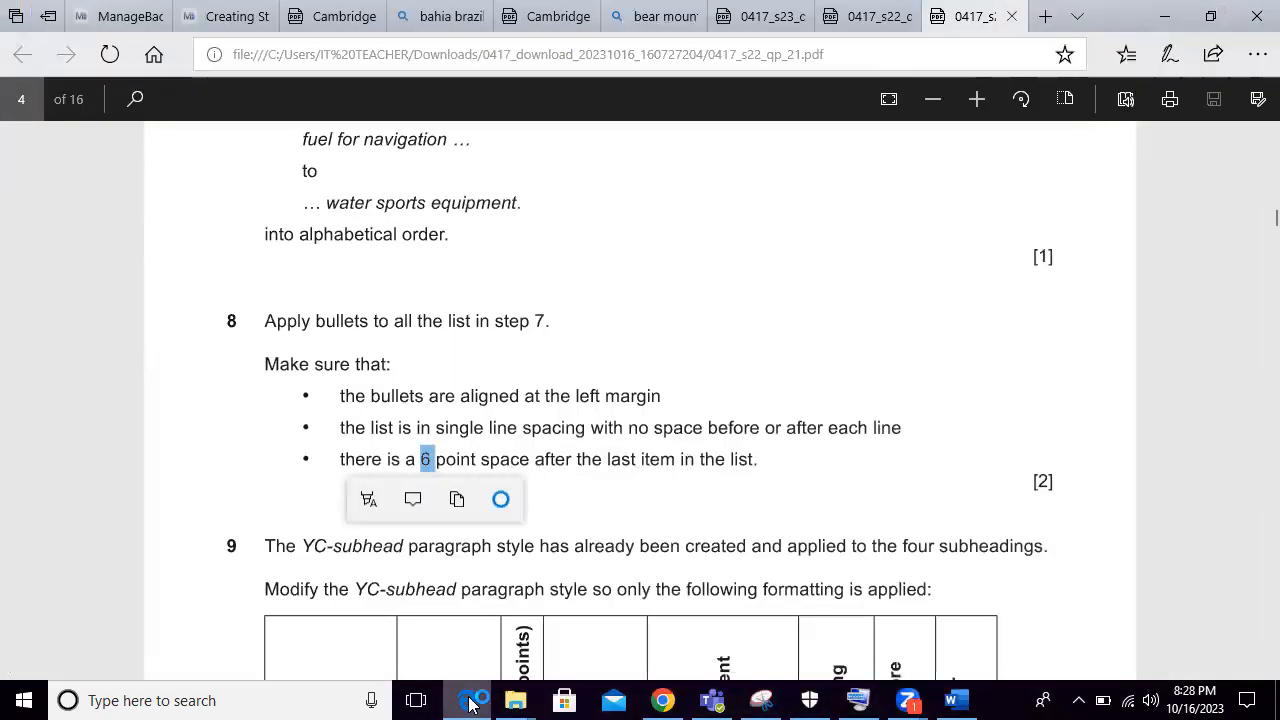
{"action": "key", "text": "alt+Tab"}
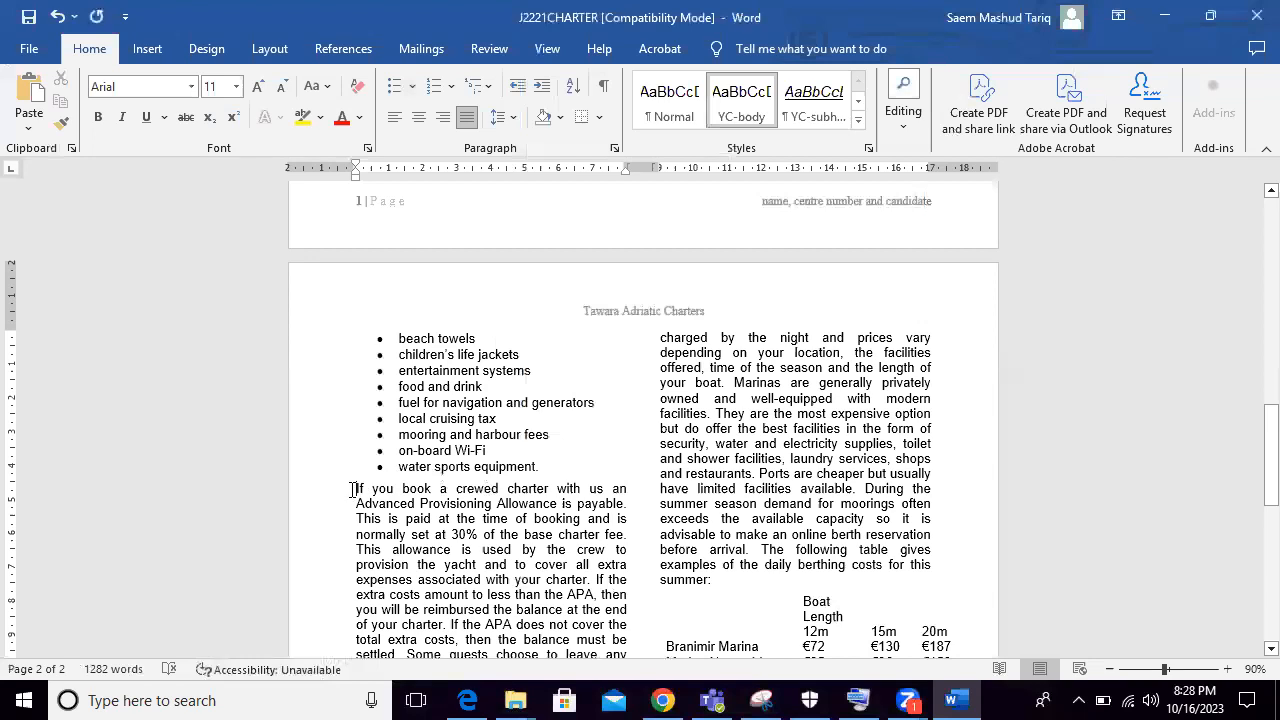
{"action": "right_click", "coordinate": [352, 489]}
{"action": "left_click", "coordinate": [424, 358]}
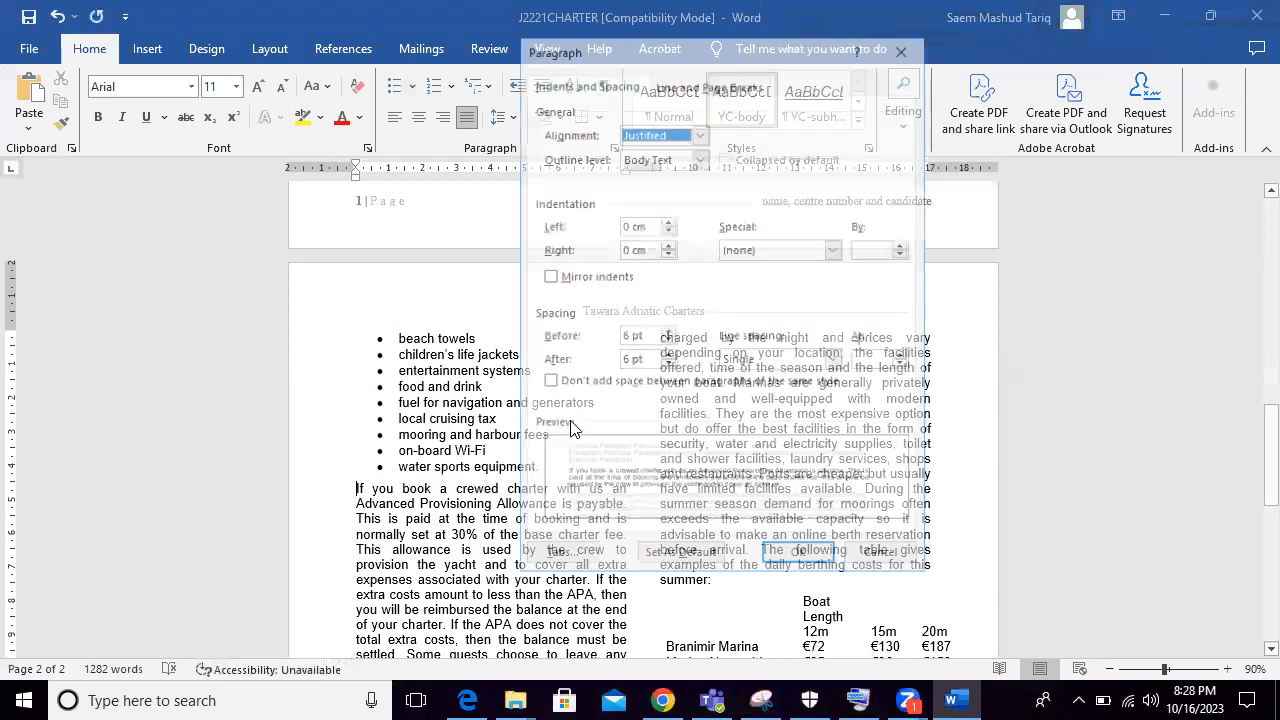
{"action": "left_click", "coordinate": [878, 556]}
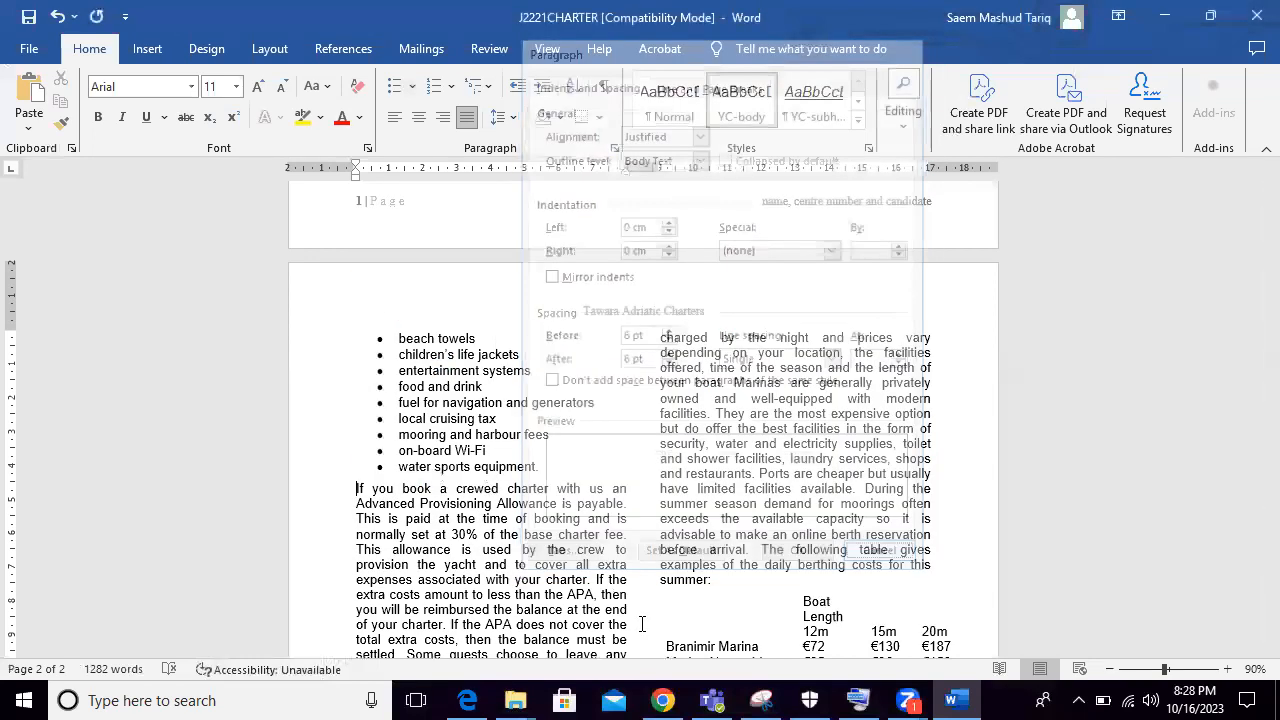
Step: Read question 9 in the exam paper and change the YC-subhead style's font to the serif font Times New Roman
{"action": "key", "text": "alt+Tab"}
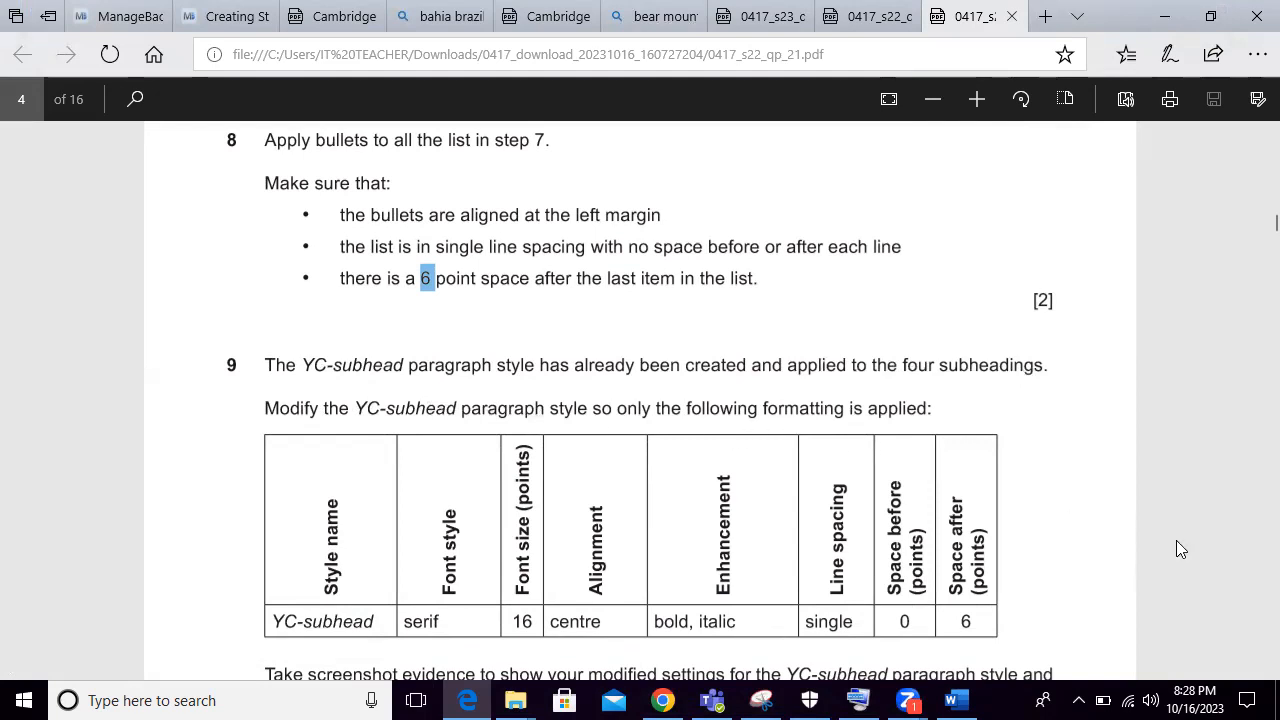
{"action": "scroll", "coordinate": [1214, 590], "scroll_direction": "down", "scroll_amount": 3}
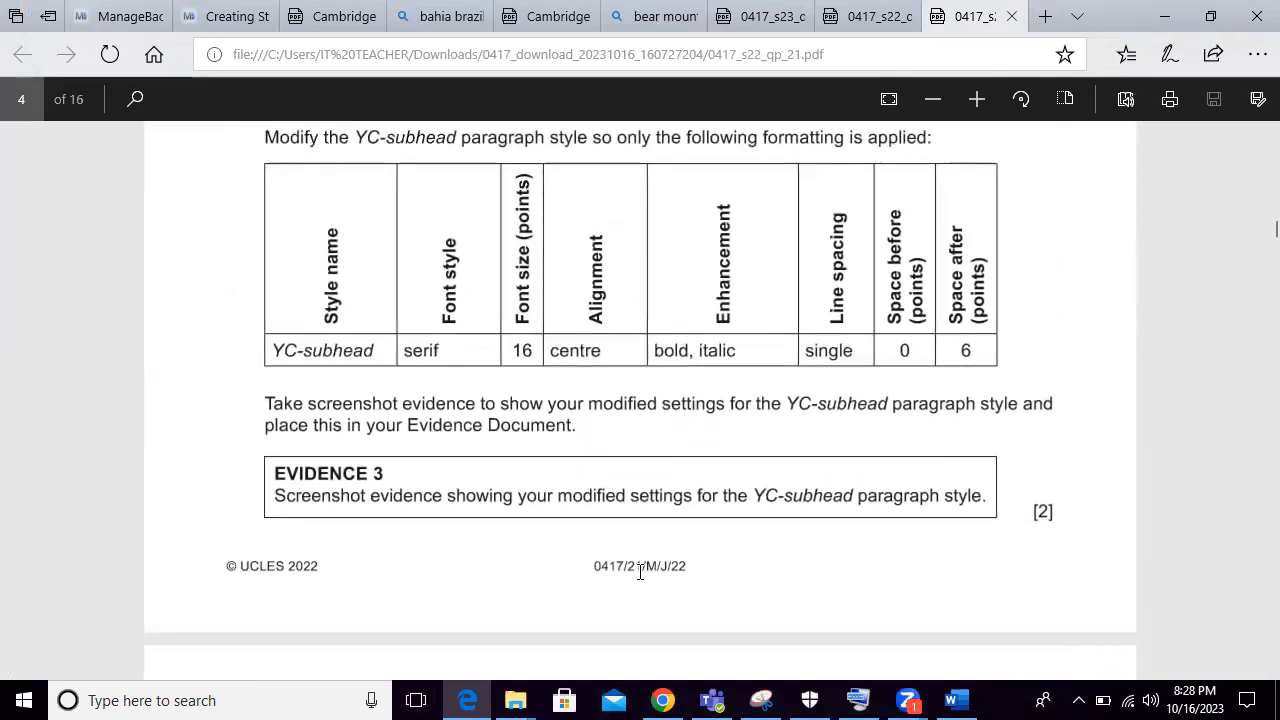
{"action": "left_click", "coordinate": [955, 699]}
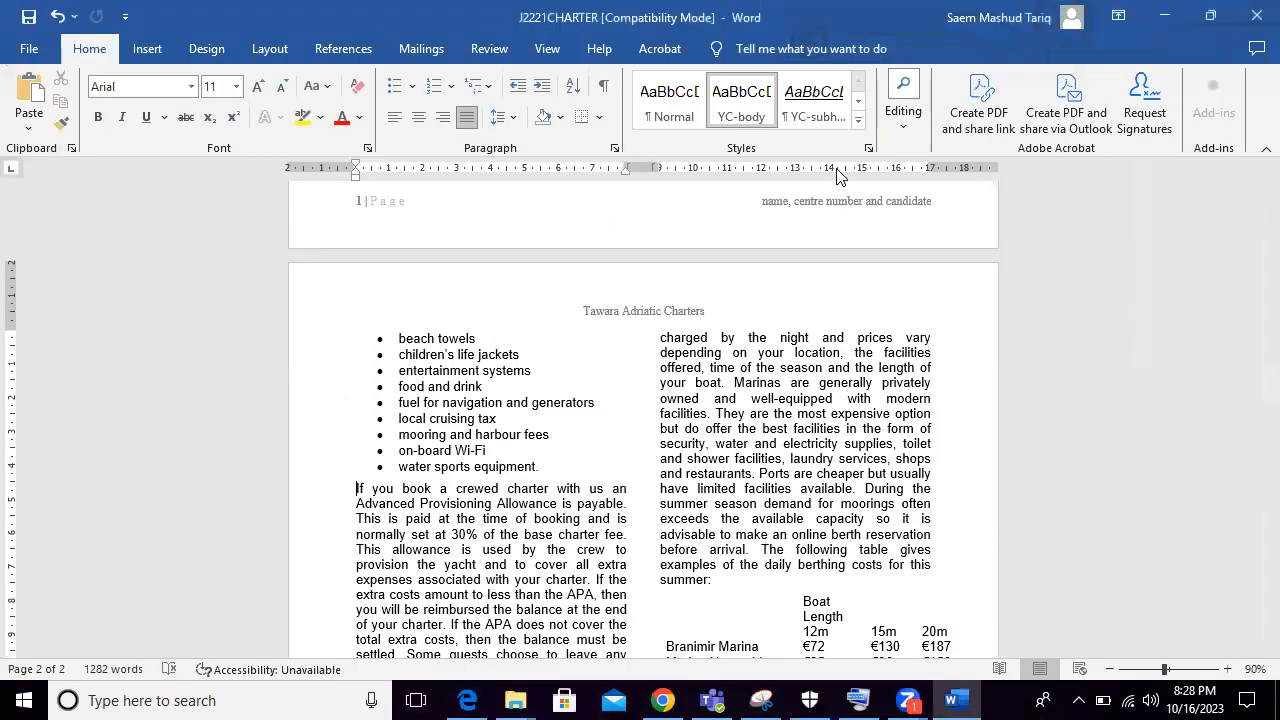
{"action": "right_click", "coordinate": [822, 119]}
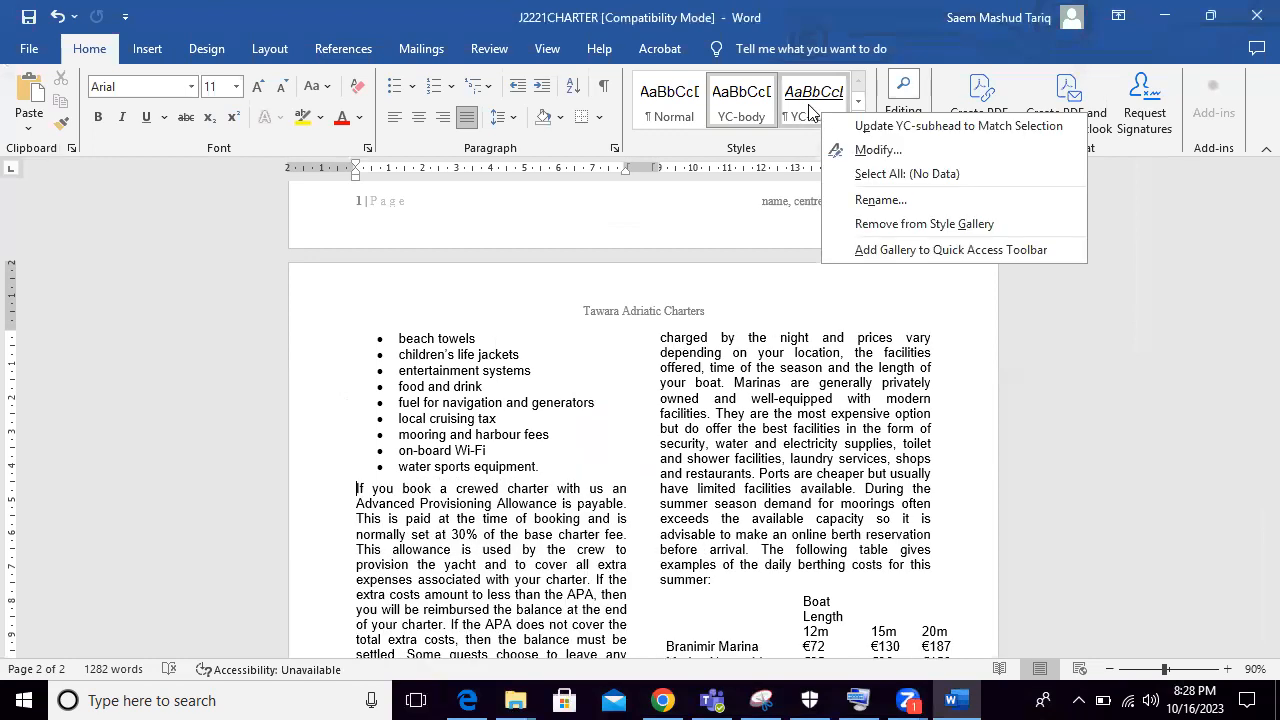
{"action": "left_click", "coordinate": [878, 149]}
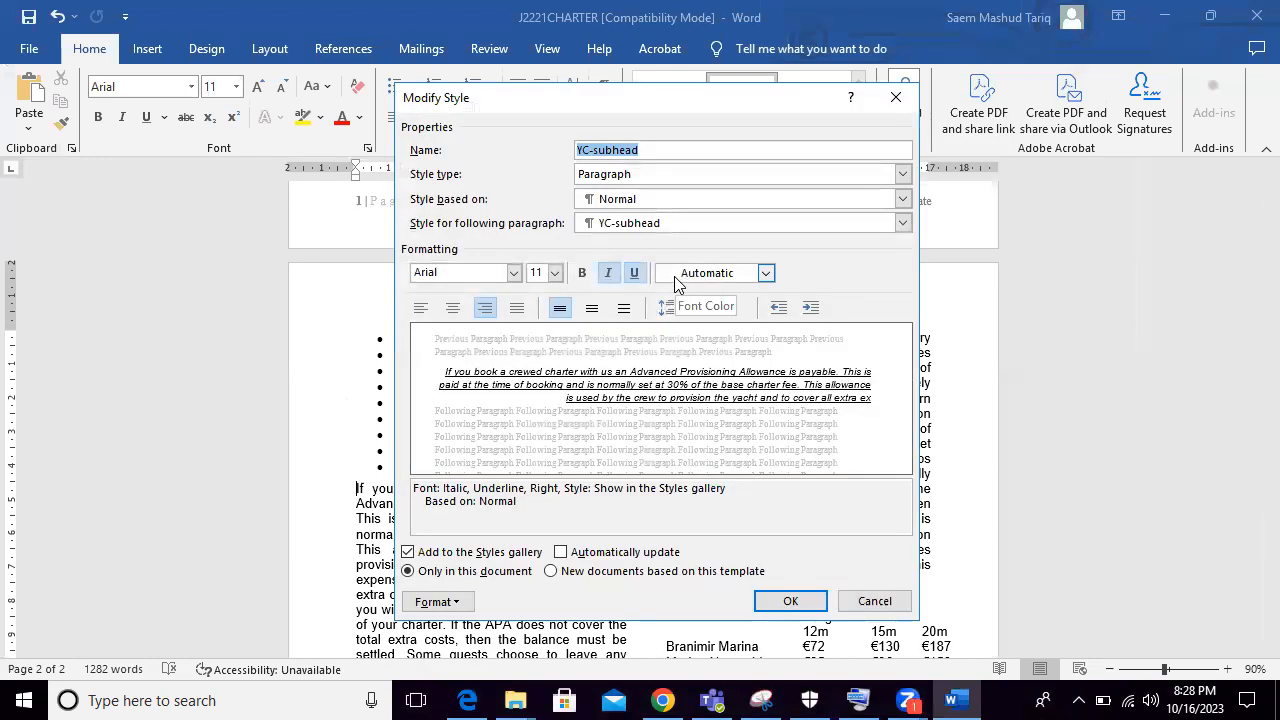
{"action": "left_click", "coordinate": [470, 699]}
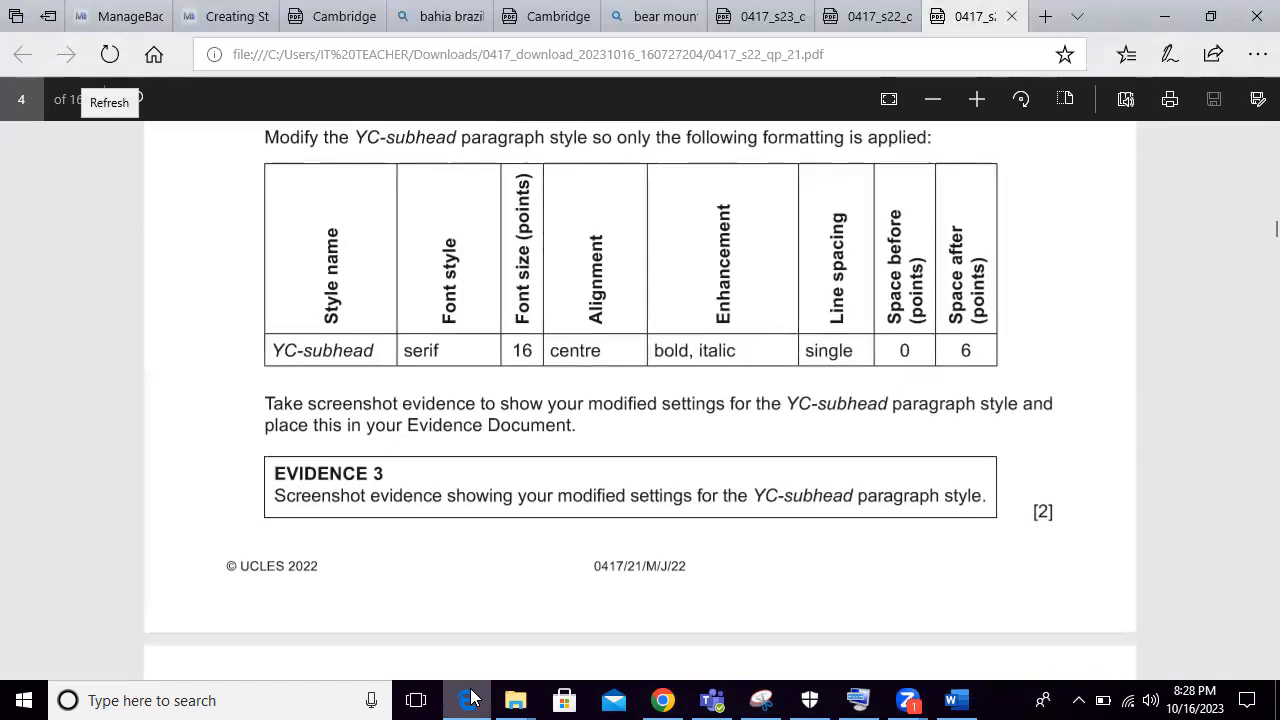
{"action": "left_click", "coordinate": [470, 699]}
{"action": "left_click", "coordinate": [513, 273]}
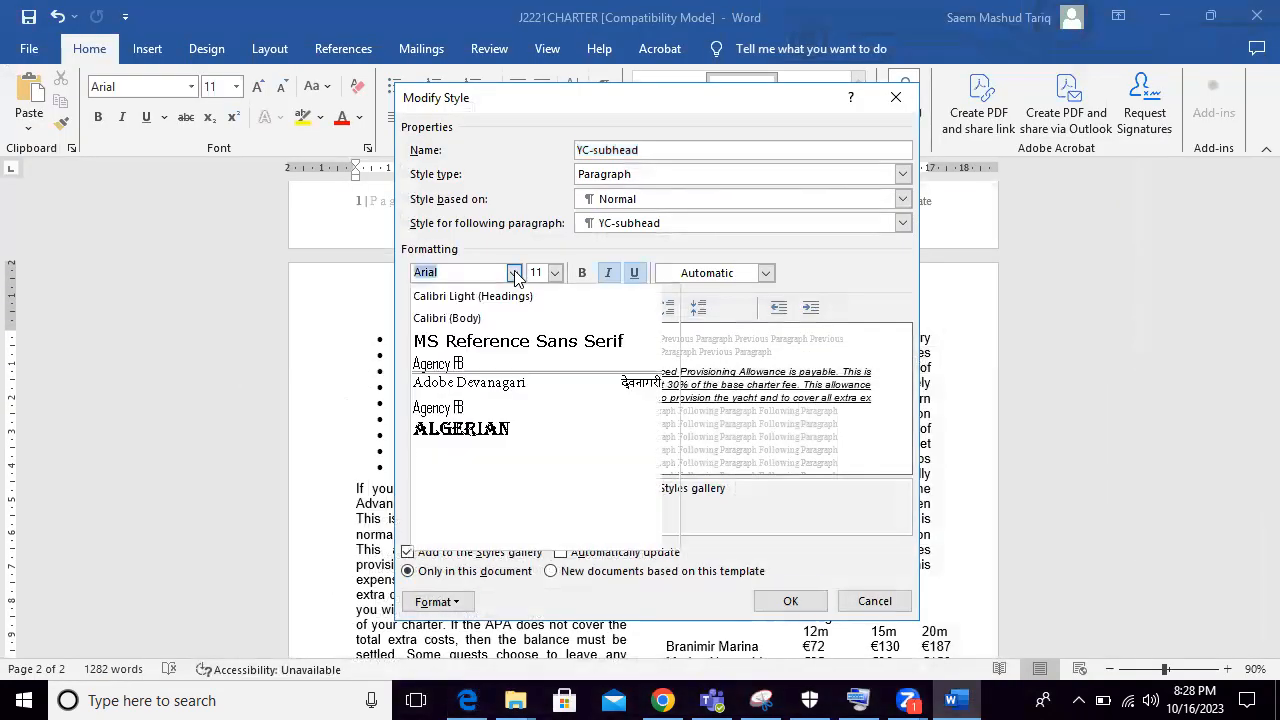
{"action": "left_click_drag", "start_coordinate": [670, 315], "coordinate": [668, 510]}
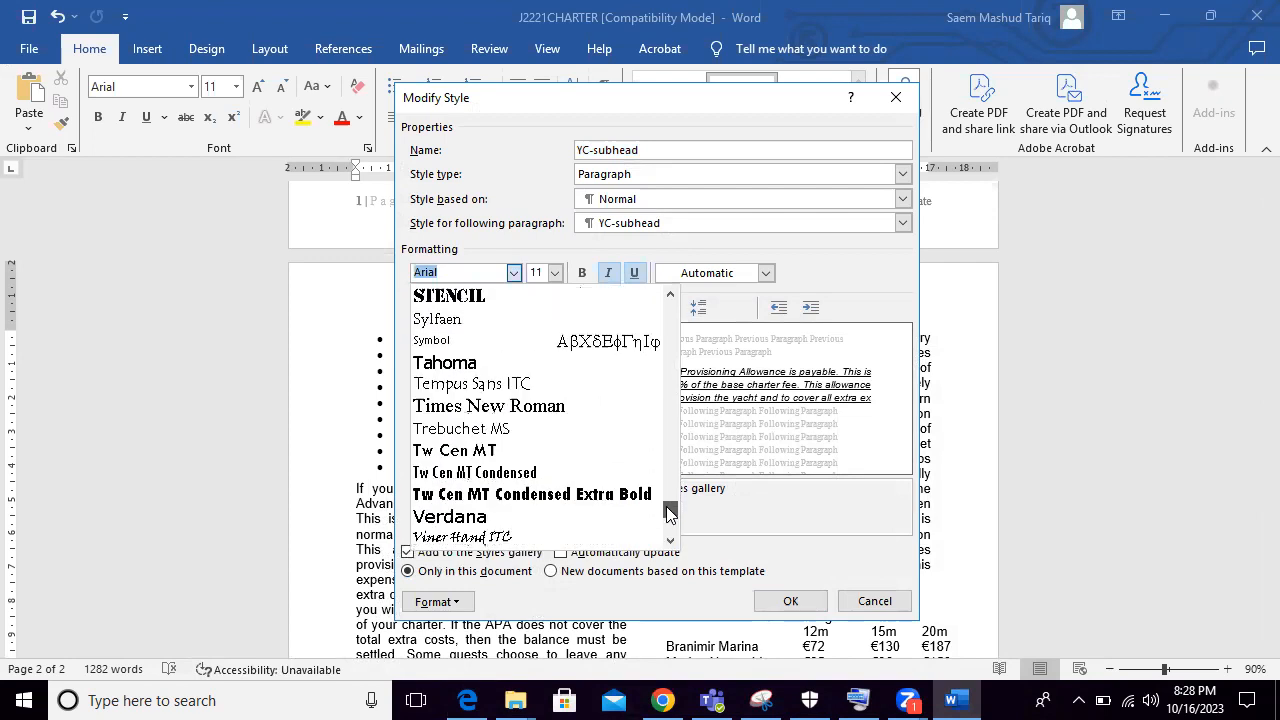
{"action": "left_click", "coordinate": [560, 406]}
Step: Set the YC-subhead style's font size to 16 points and recheck the formatting table in question 9
{"action": "left_click", "coordinate": [462, 700]}
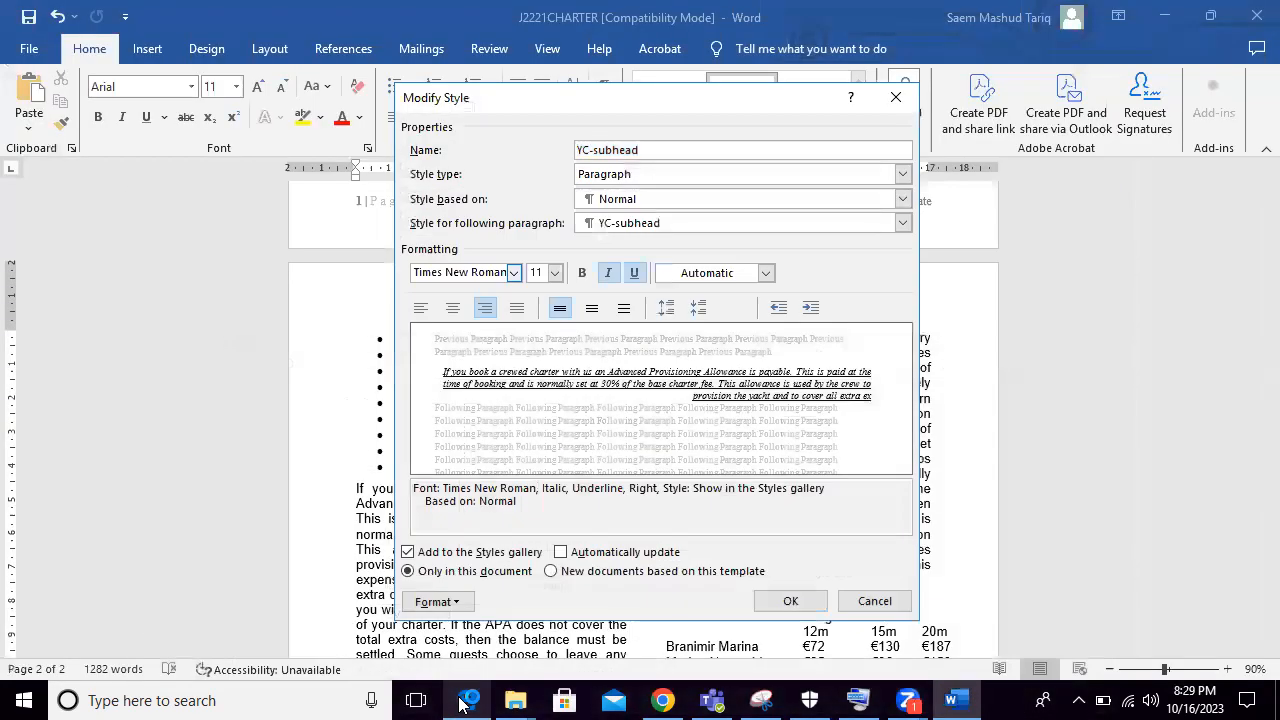
{"action": "left_click", "coordinate": [555, 273]}
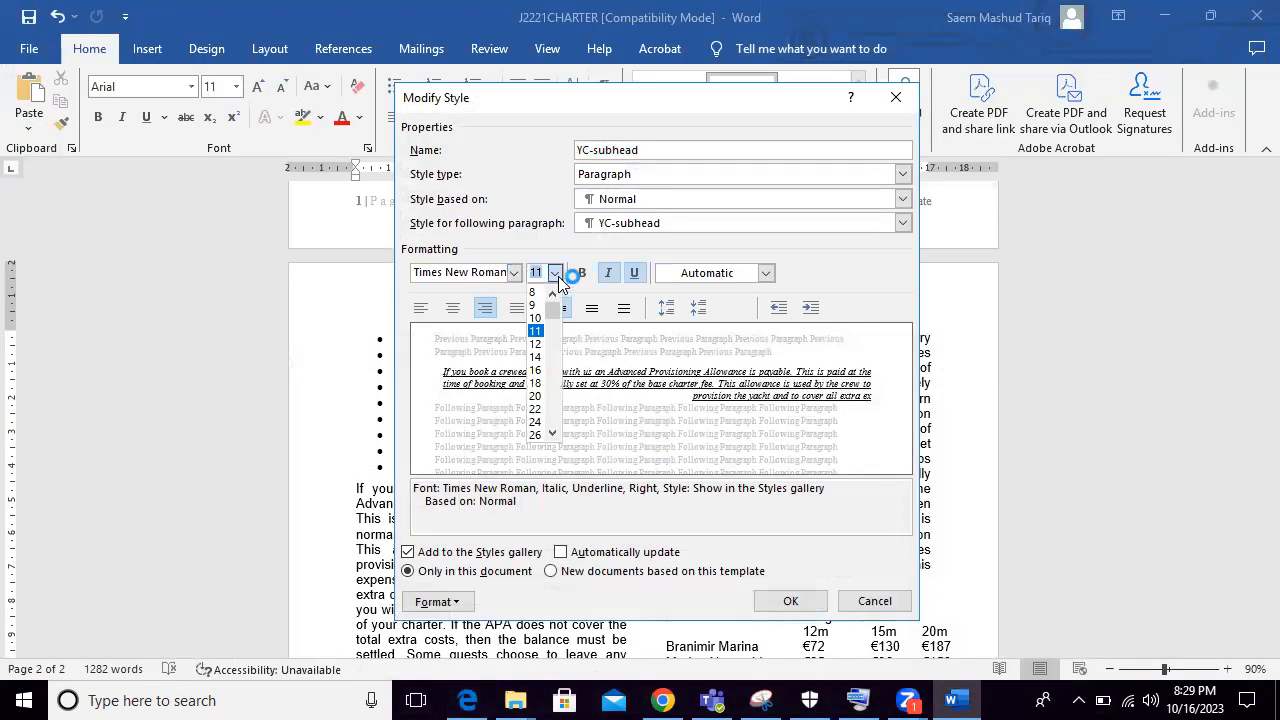
{"action": "left_click", "coordinate": [542, 371]}
{"action": "left_click", "coordinate": [466, 699]}
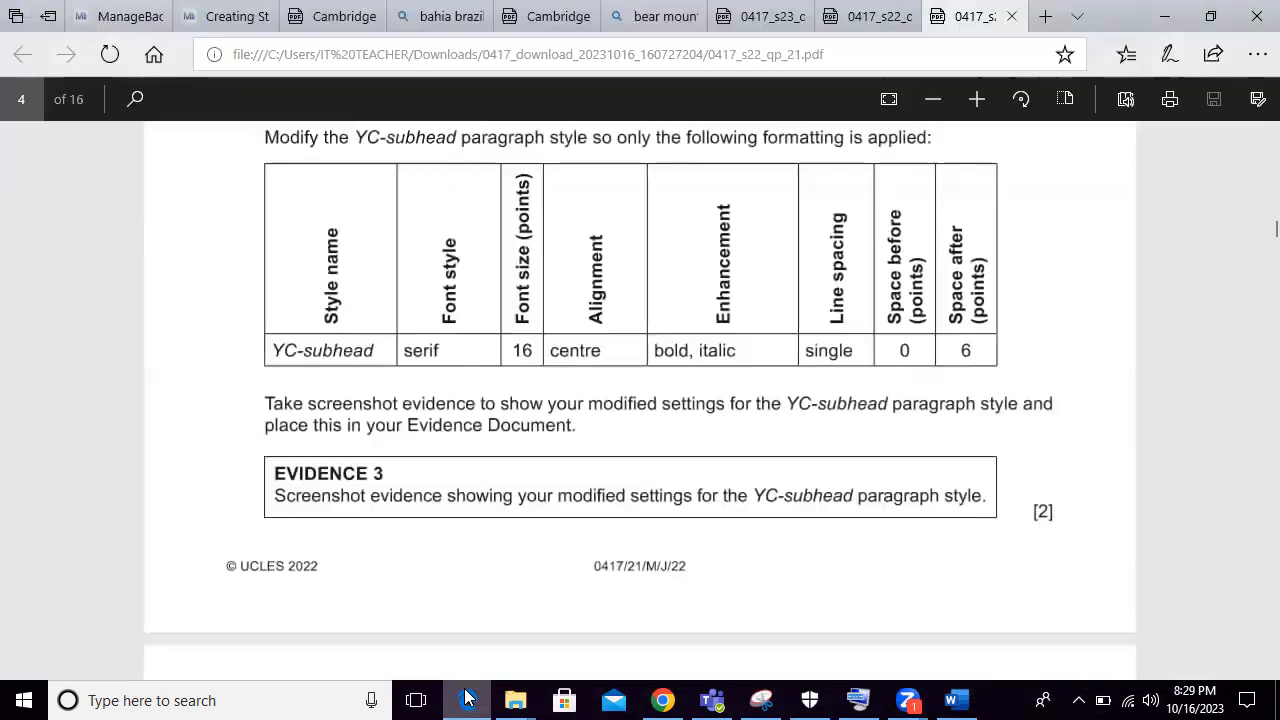
{"action": "left_click", "coordinate": [466, 699]}
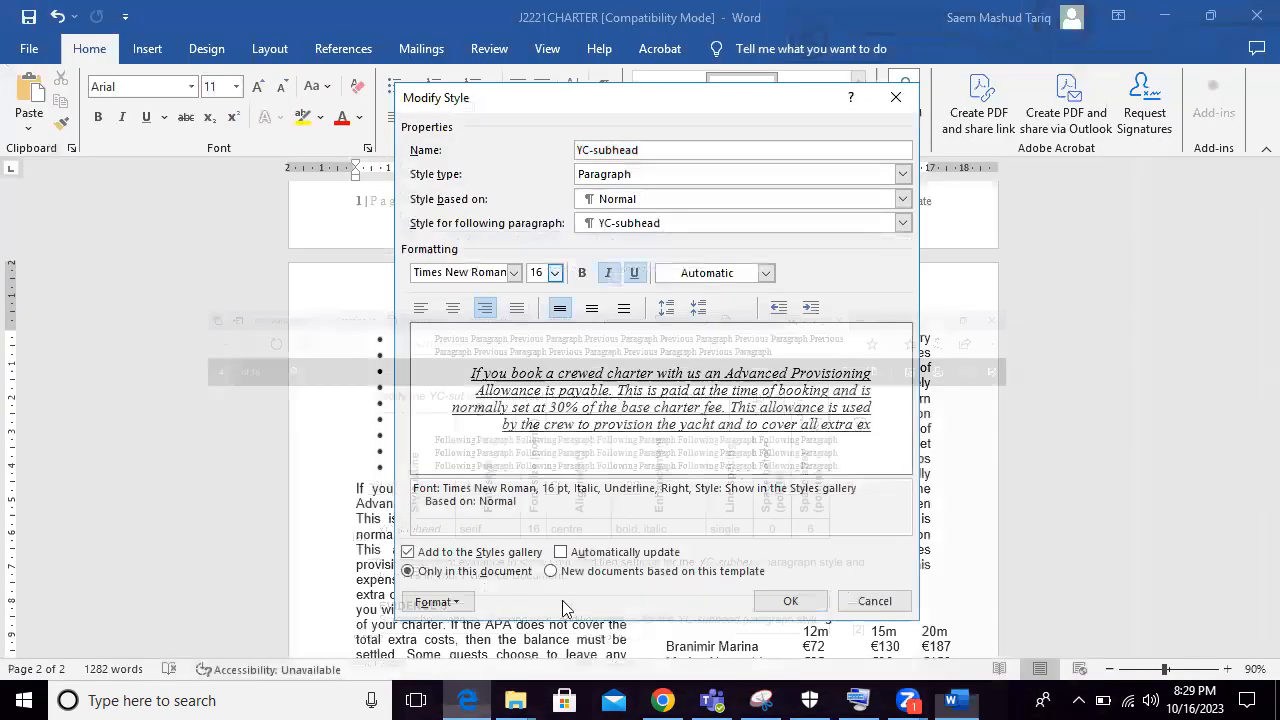
Step: Set the YC-subhead style's line spacing to 1.5 lines and compare it with question 9's formatting table
{"action": "left_click", "coordinate": [592, 308]}
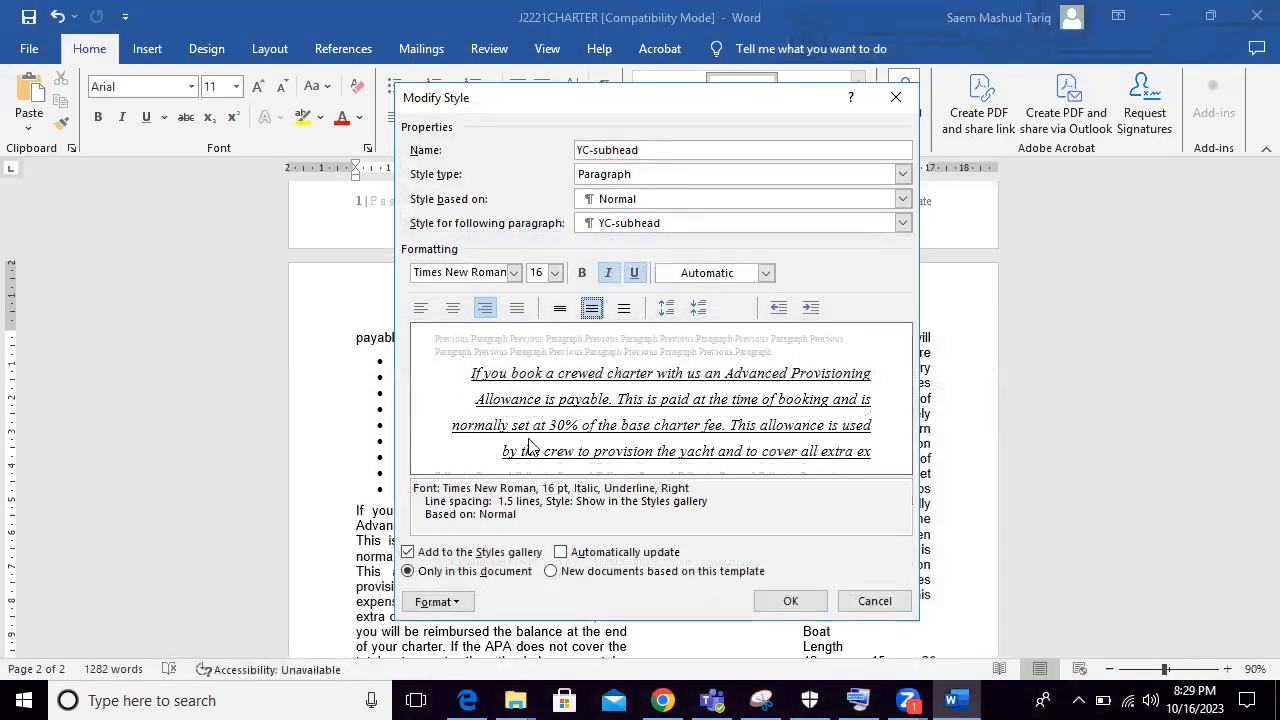
{"action": "left_click", "coordinate": [466, 699]}
{"action": "left_click", "coordinate": [467, 695]}
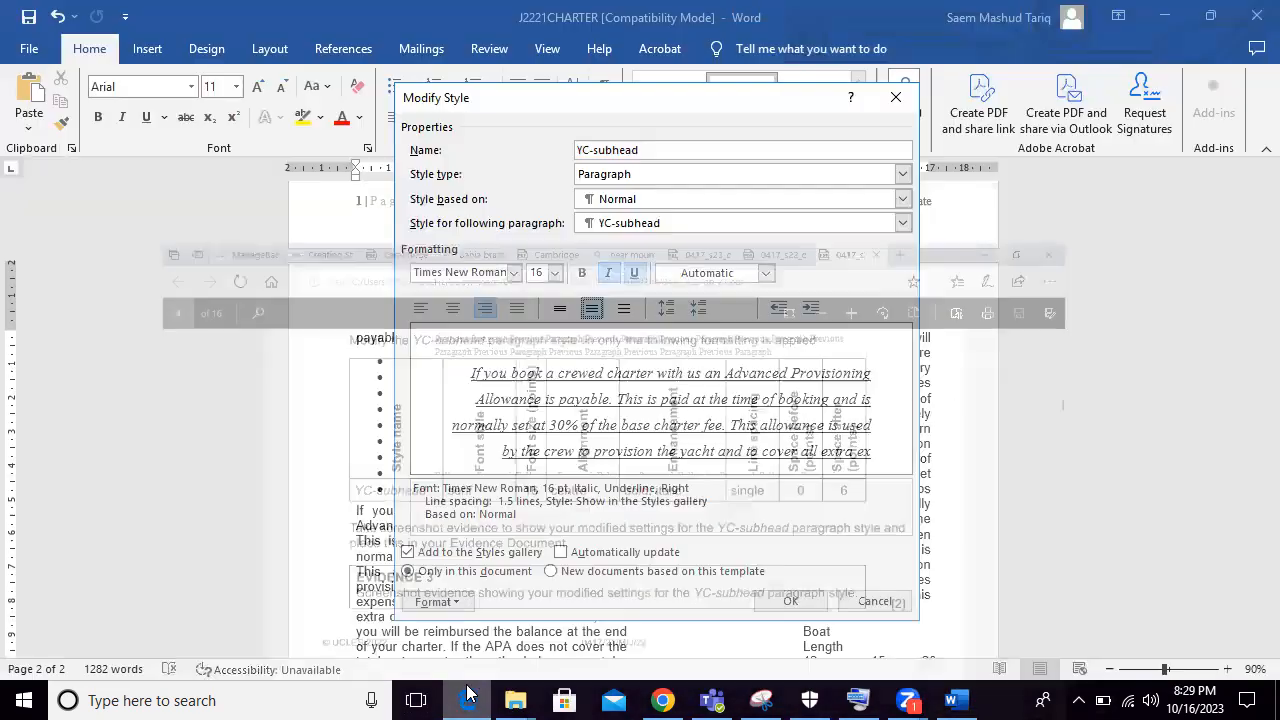
Step: Make the YC-subhead style bold, remove its underline, and recheck question 9's formatting table in the exam paper
{"action": "left_click", "coordinate": [582, 274]}
{"action": "left_click", "coordinate": [634, 274]}
{"action": "left_click", "coordinate": [466, 699]}
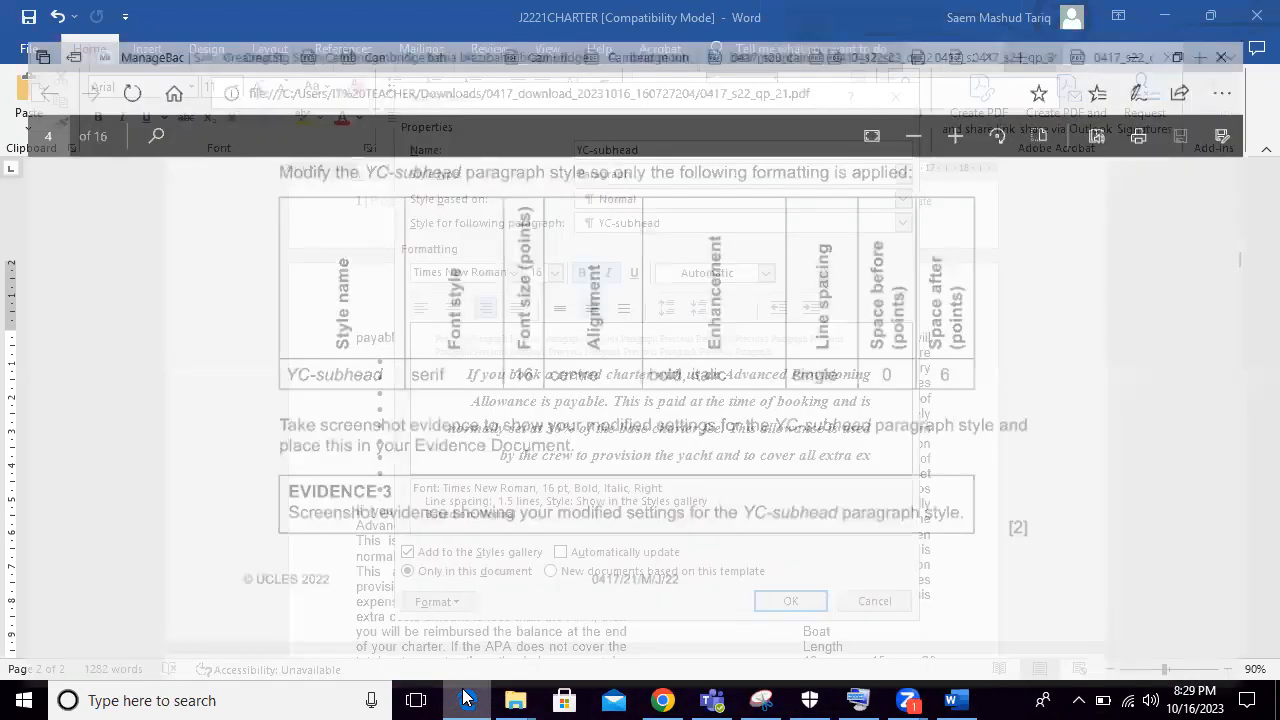
{"action": "left_click", "coordinate": [468, 699]}
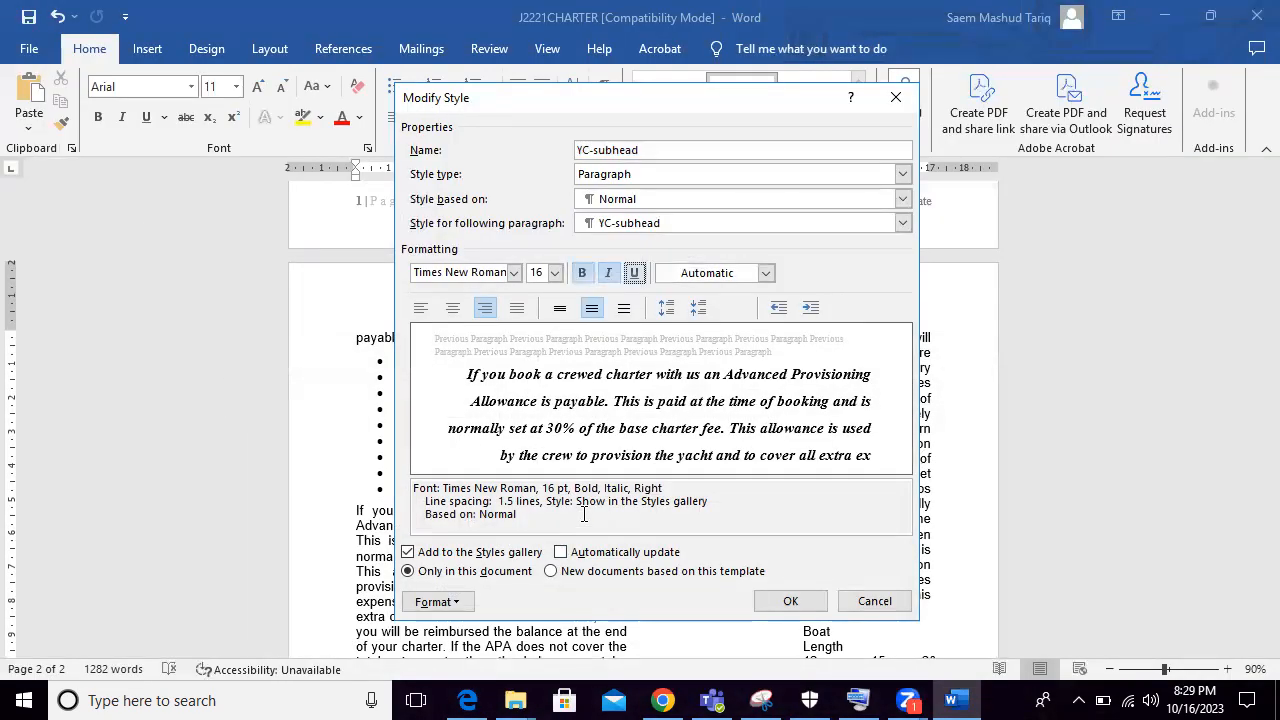
Step: Set the YC-subhead style's line spacing to single and its space after to 6 pt, and save the modified style
{"action": "left_click", "coordinate": [437, 601]}
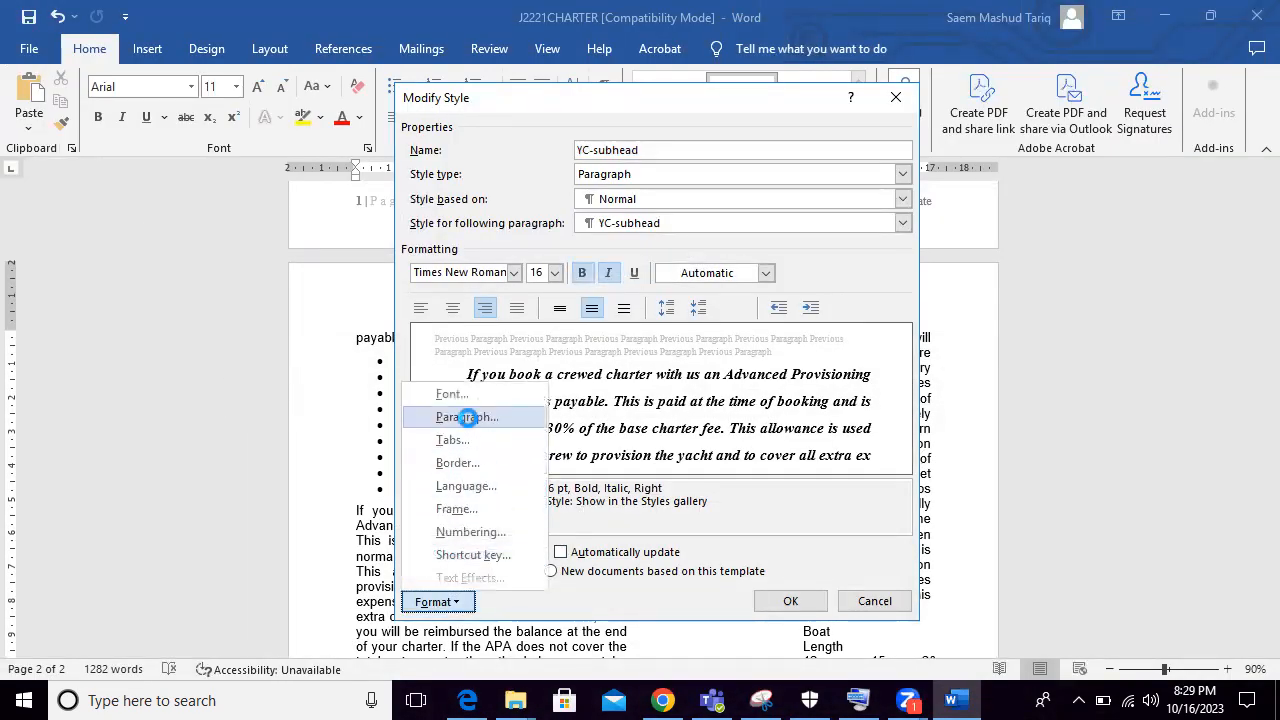
{"action": "left_click", "coordinate": [467, 417]}
{"action": "left_click", "coordinate": [776, 362]}
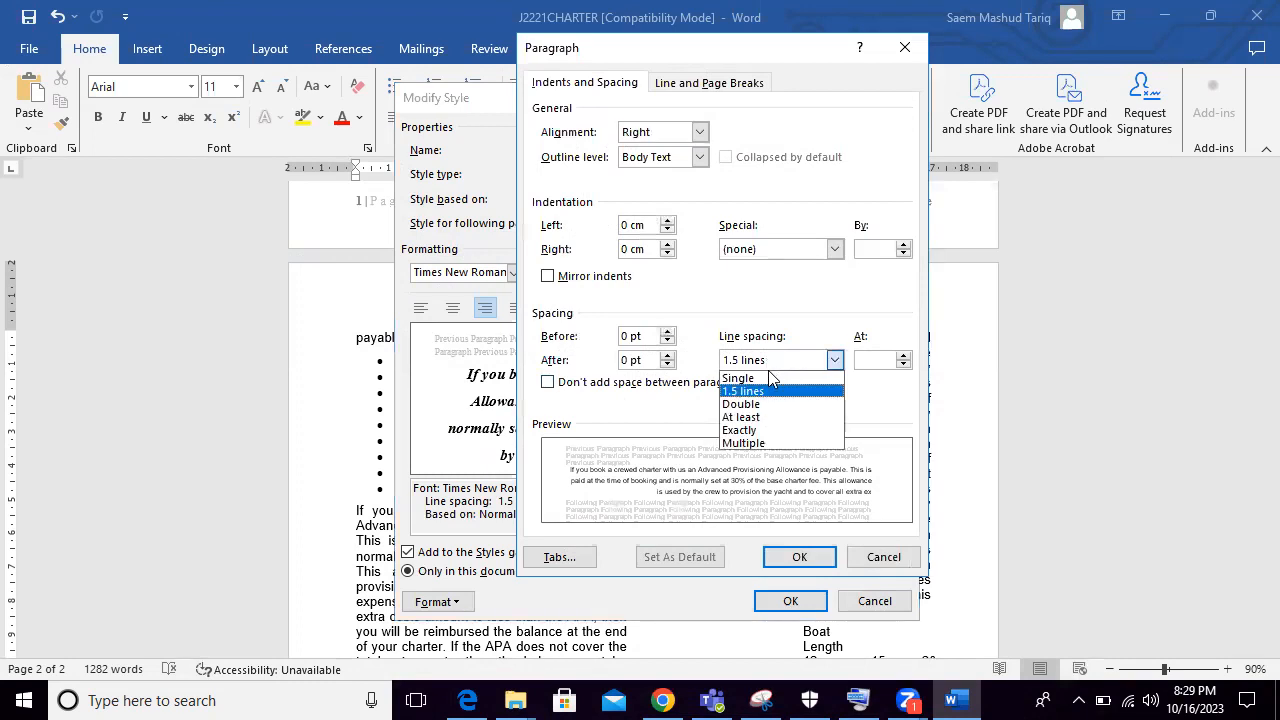
{"action": "left_click", "coordinate": [762, 378]}
{"action": "left_click", "coordinate": [470, 699]}
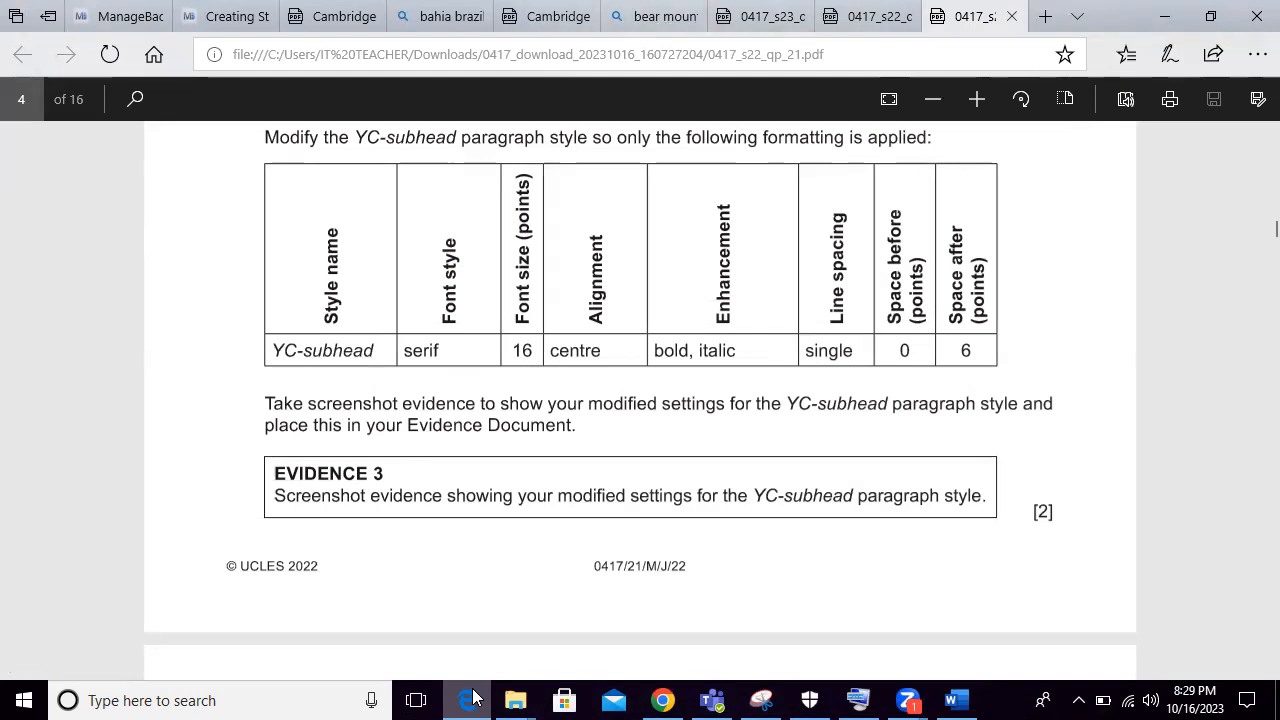
{"action": "left_click", "coordinate": [470, 699]}
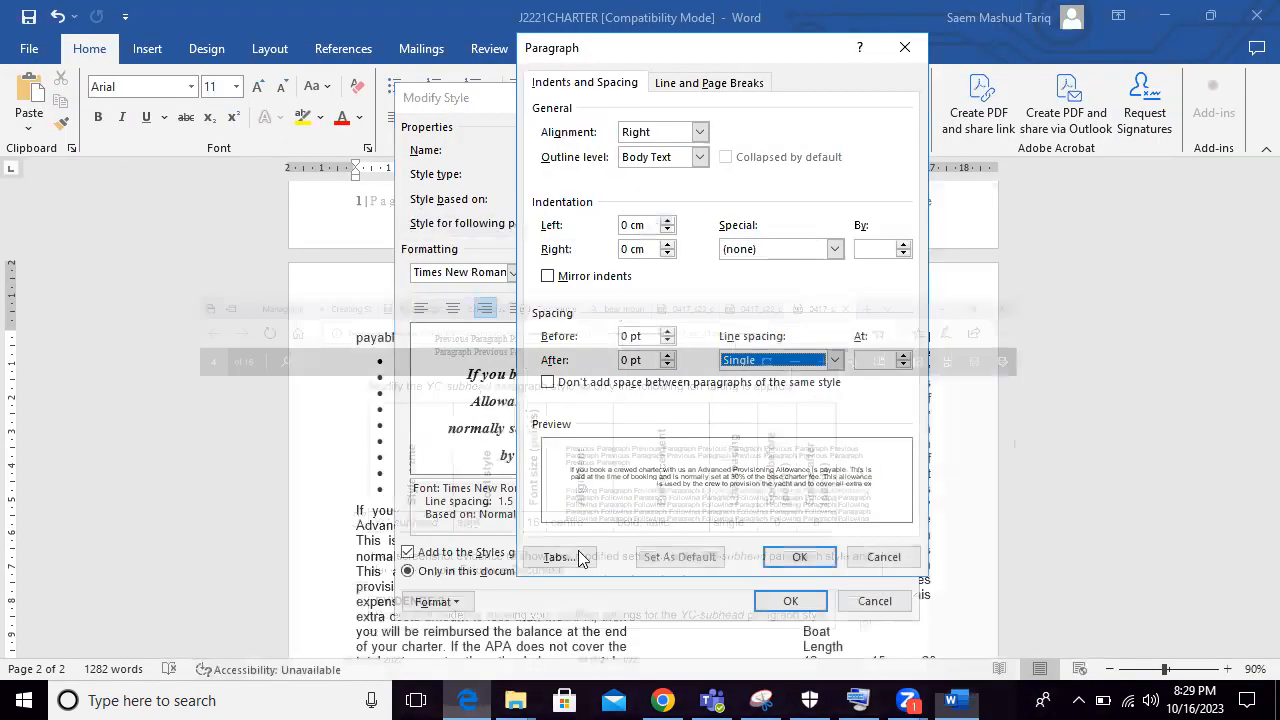
{"action": "left_click", "coordinate": [668, 355]}
{"action": "left_click", "coordinate": [802, 560]}
{"action": "left_click", "coordinate": [790, 600]}
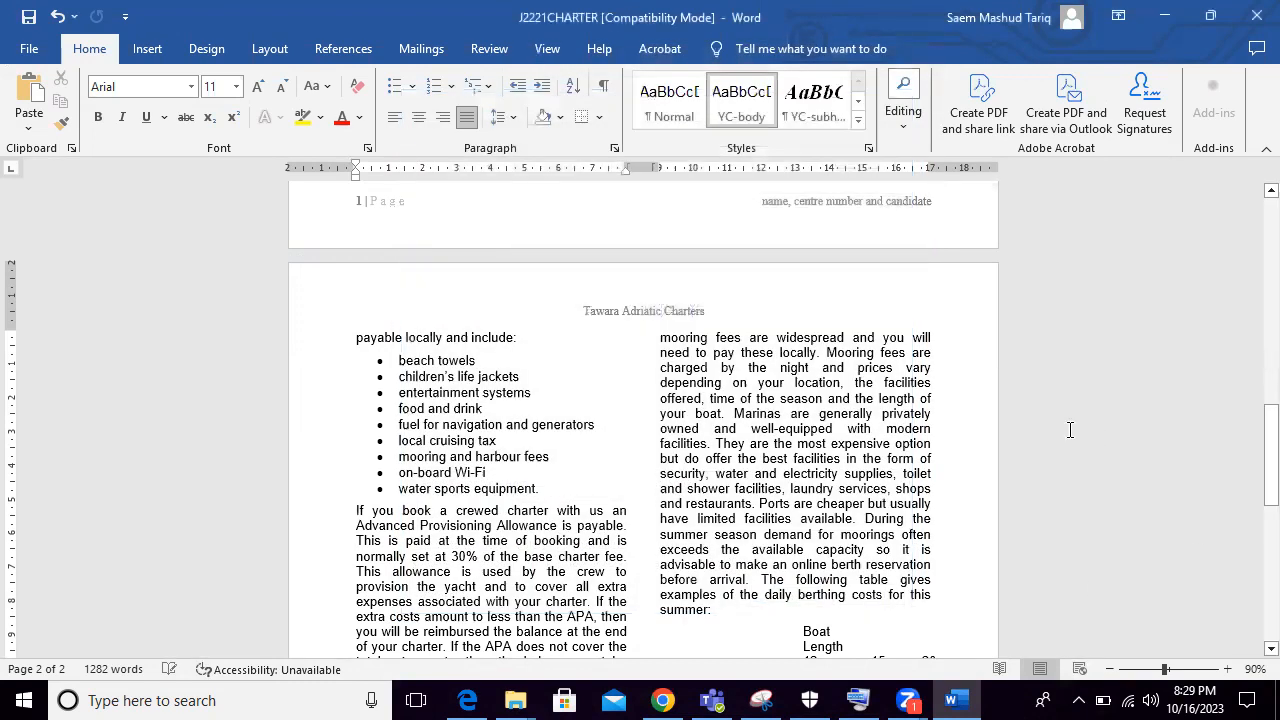
Step: Compare the saved YC-subhead style settings with question 9's formatting table
{"action": "left_click", "coordinate": [475, 697]}
{"action": "left_click", "coordinate": [475, 697]}
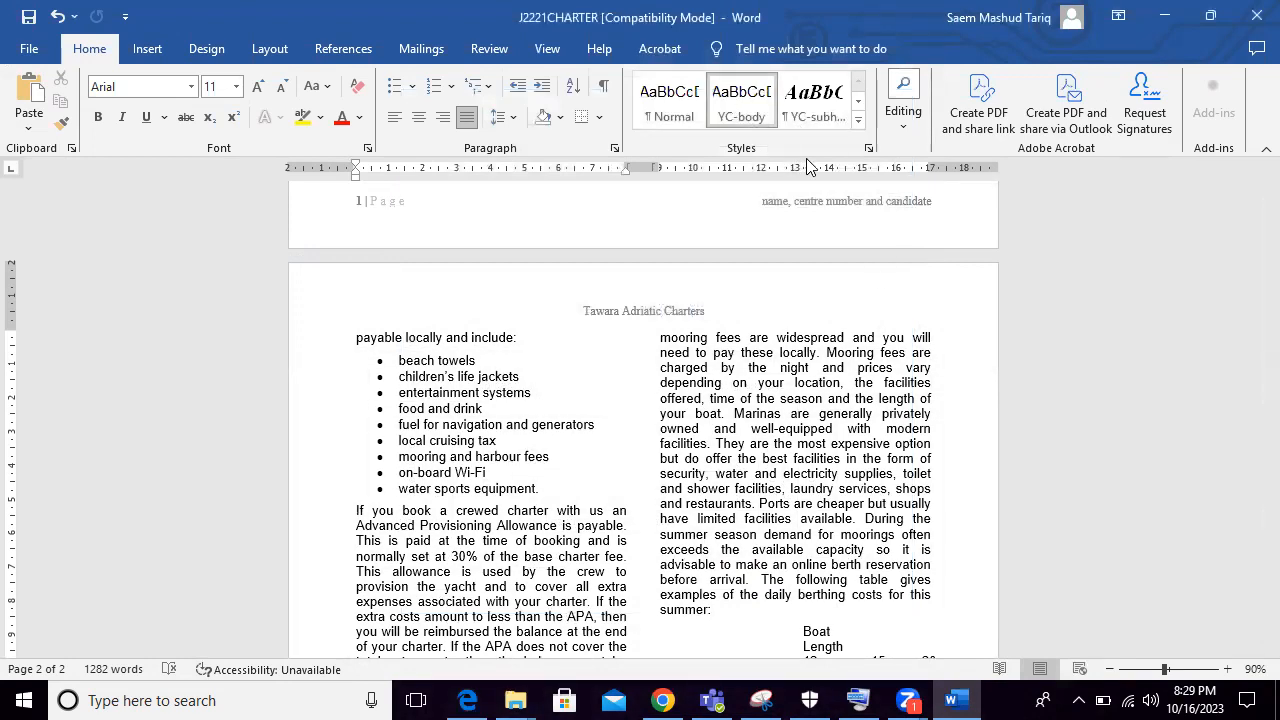
{"action": "left_click", "coordinate": [470, 697]}
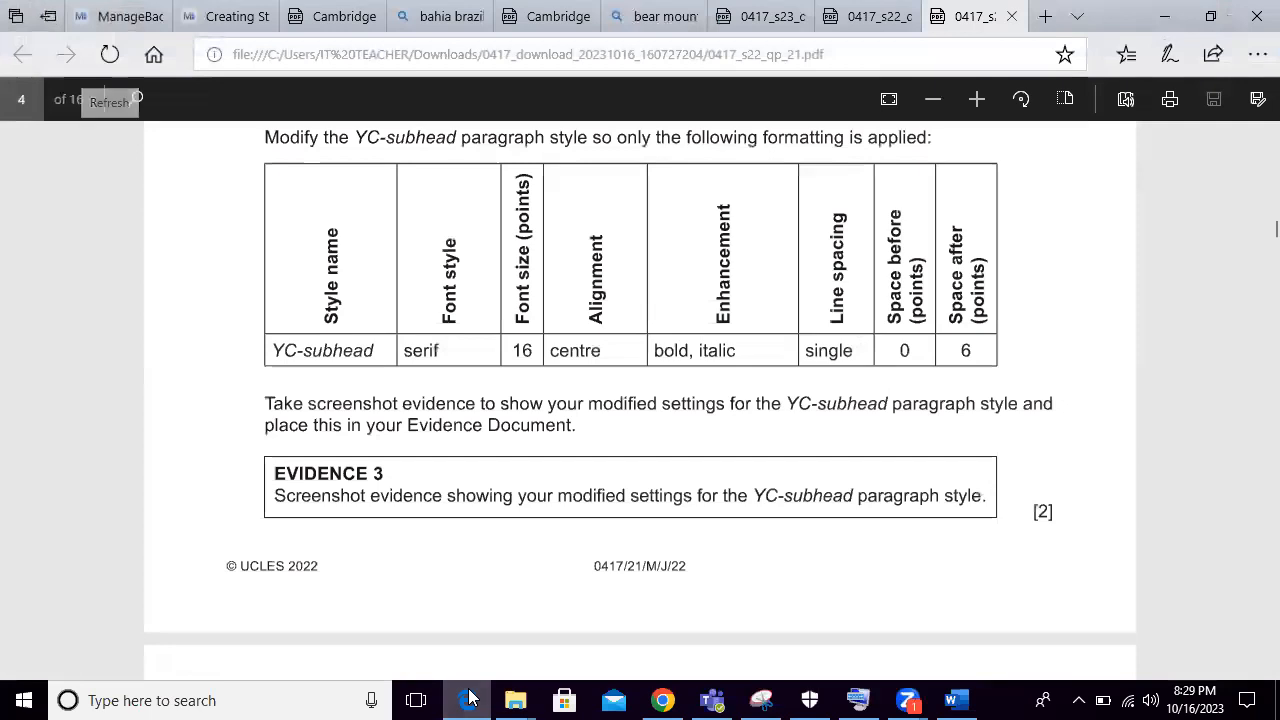
{"action": "left_click", "coordinate": [468, 698]}
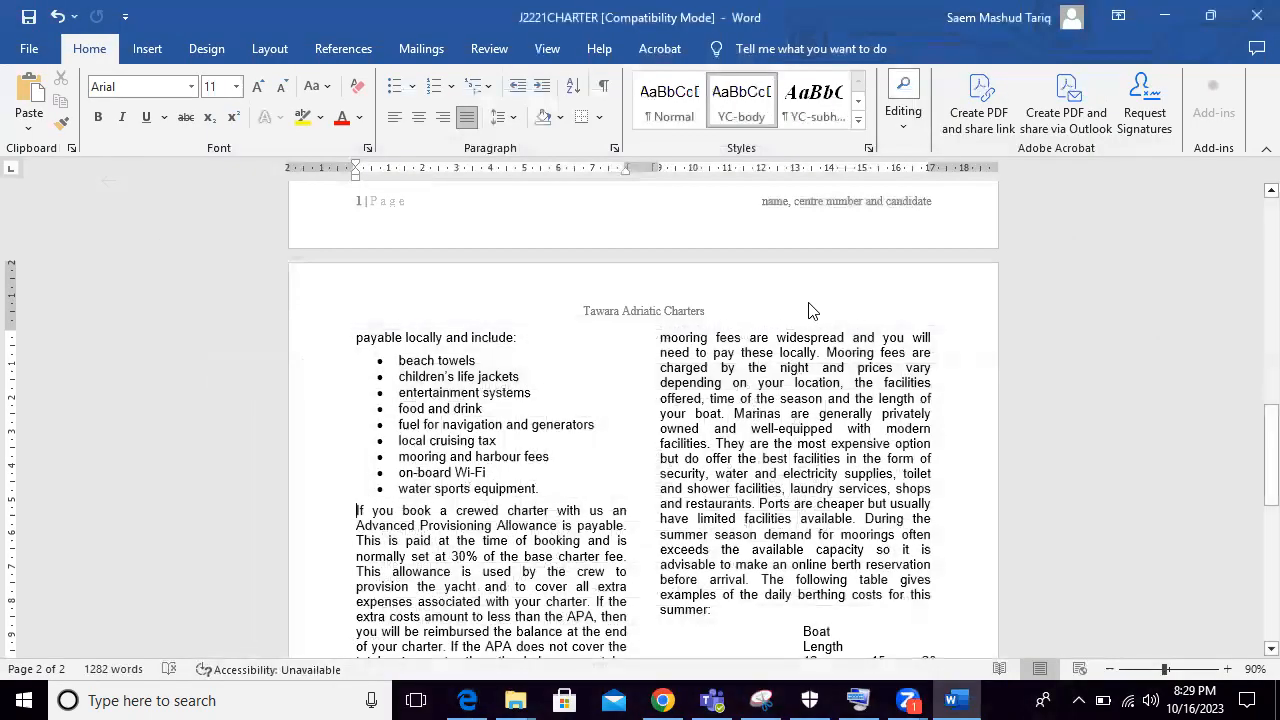
{"action": "right_click", "coordinate": [810, 116]}
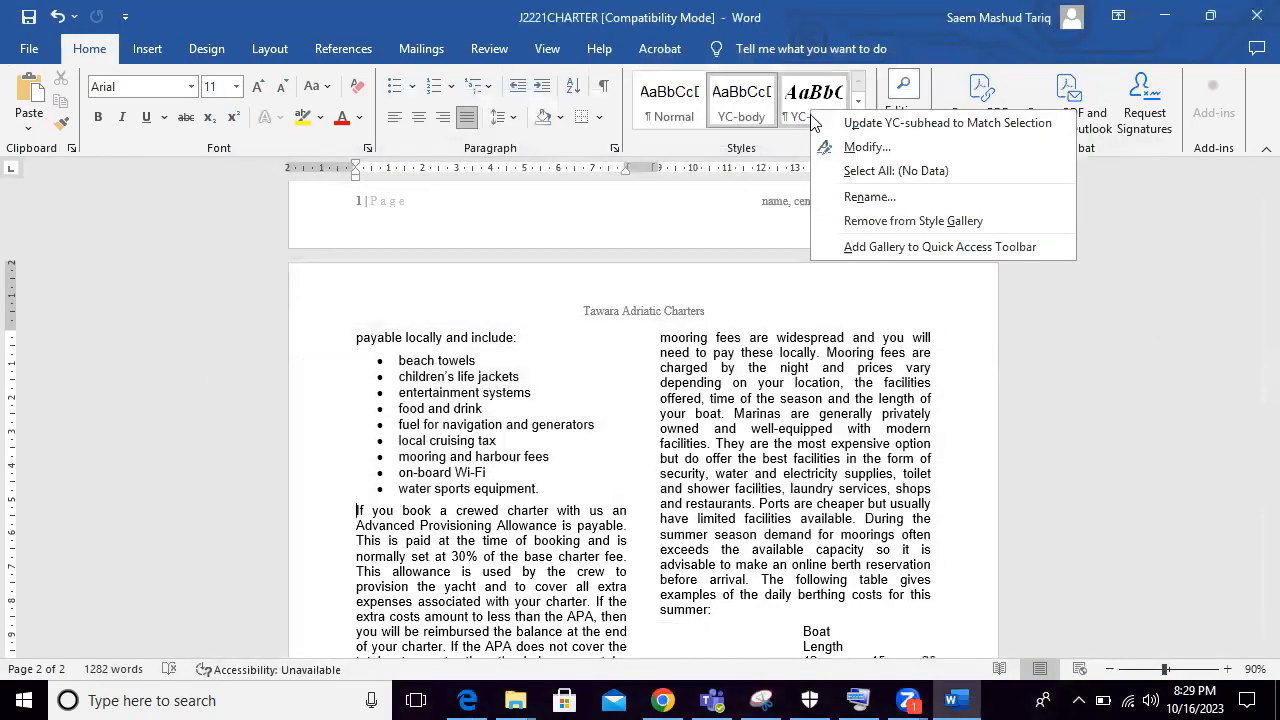
{"action": "left_click", "coordinate": [866, 146]}
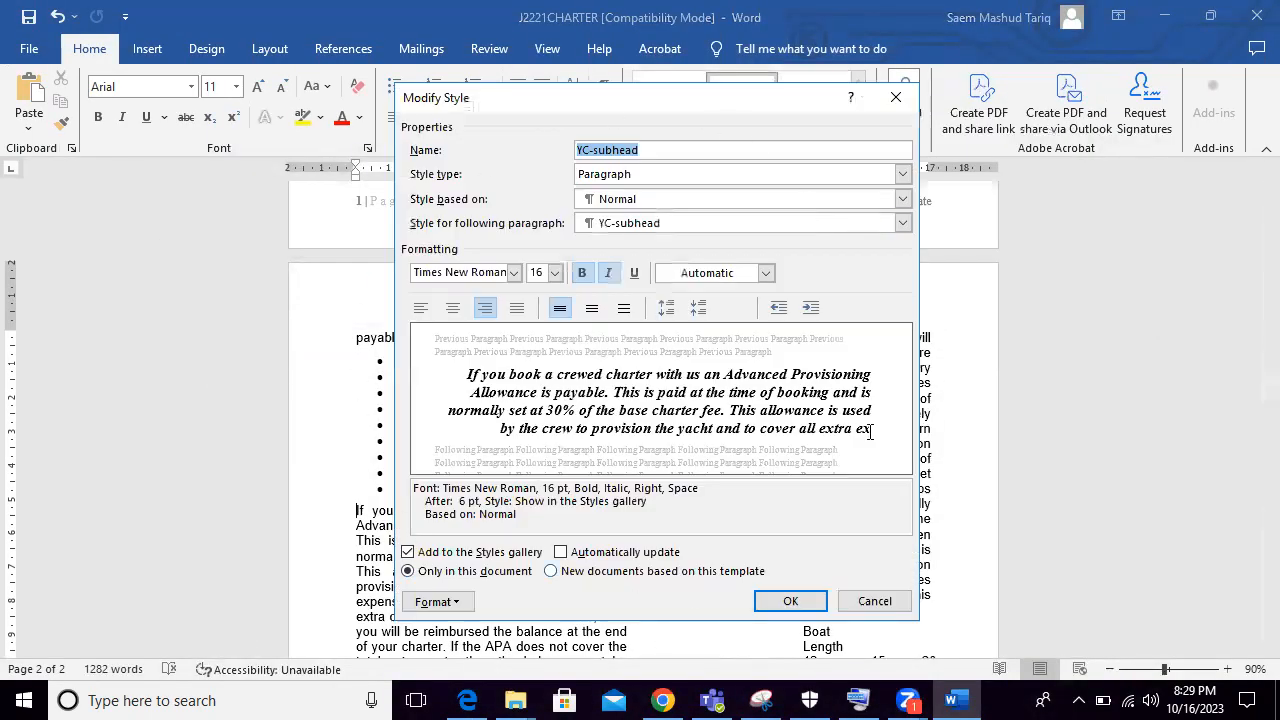
{"action": "left_click", "coordinate": [846, 600]}
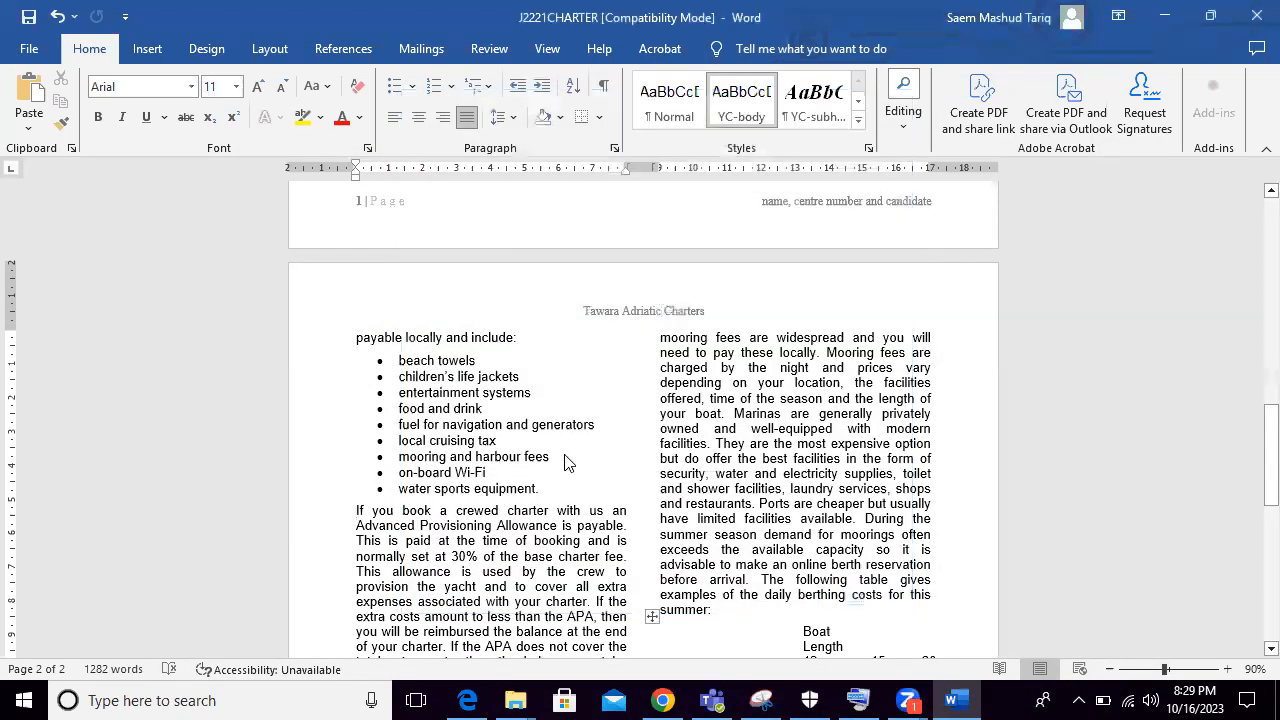
Step: Read questions 10 and 11 in the exam paper and locate the daily berthing costs table in the document
{"action": "key", "text": "alt+Tab"}
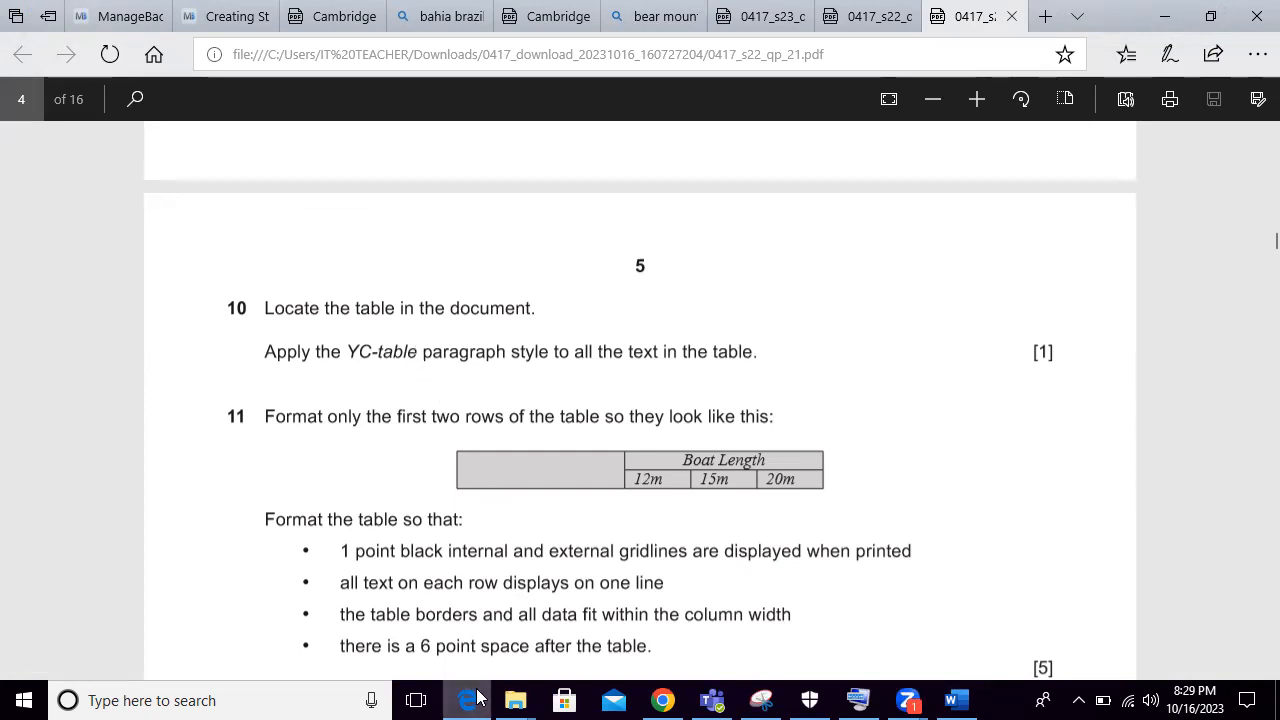
{"action": "key", "text": "alt+Tab"}
{"action": "left_click_drag", "start_coordinate": [1252, 473], "coordinate": [1250, 577]}
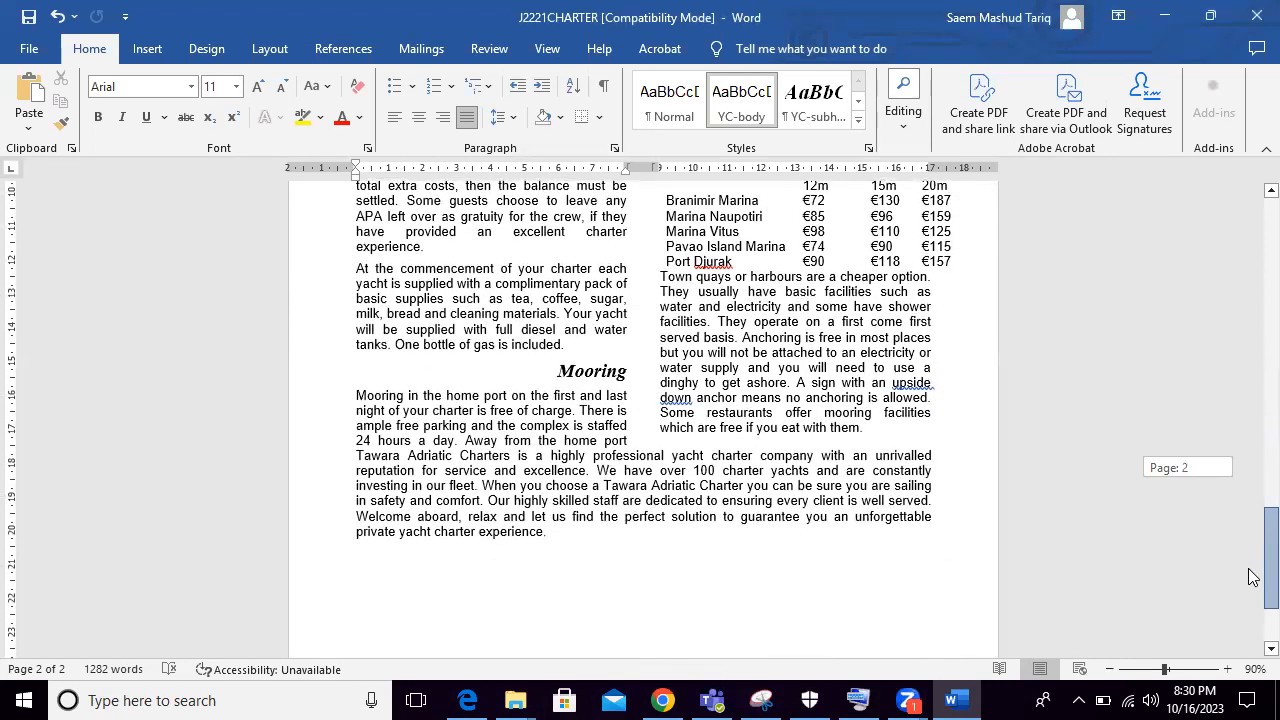
{"action": "mouse_move", "coordinate": [1250, 577]}
{"action": "left_mouse_down"}
{"action": "mouse_move", "coordinate": [1250, 640]}
{"action": "mouse_move", "coordinate": [1250, 478]}
{"action": "mouse_move", "coordinate": [1253, 590]}
{"action": "left_mouse_up"}
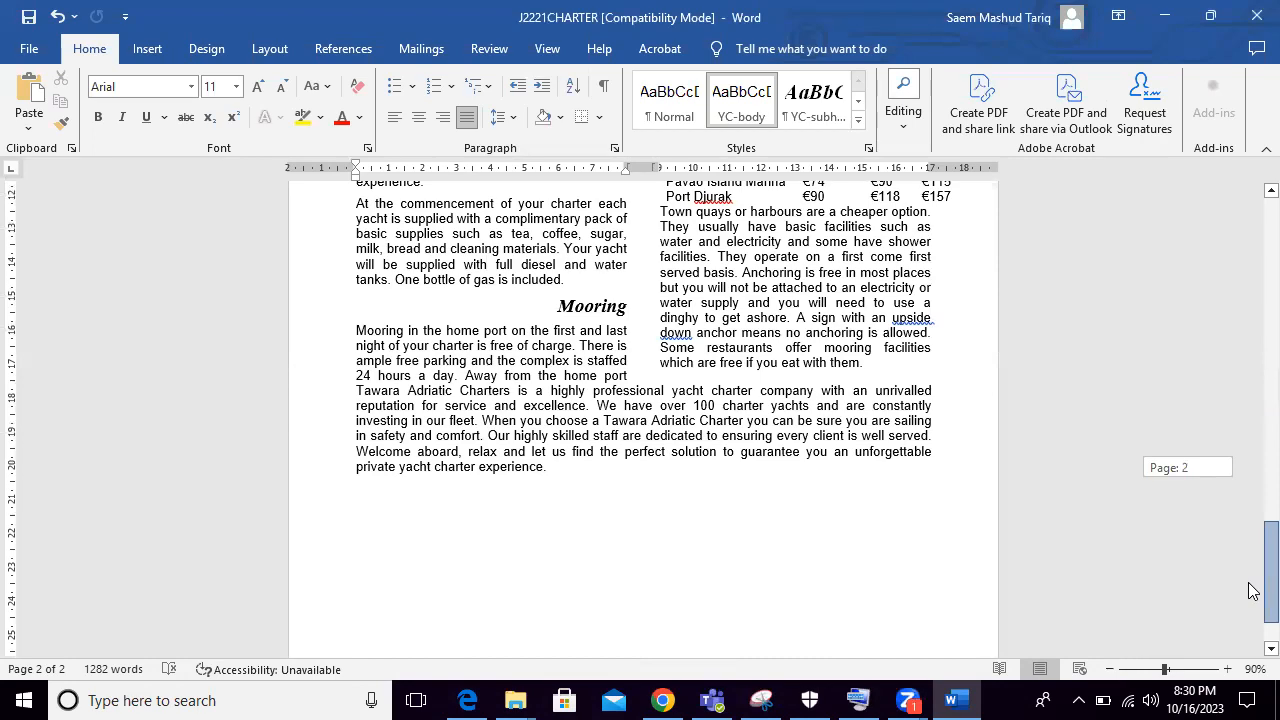
{"action": "left_click_drag", "start_coordinate": [1253, 590], "coordinate": [1253, 539]}
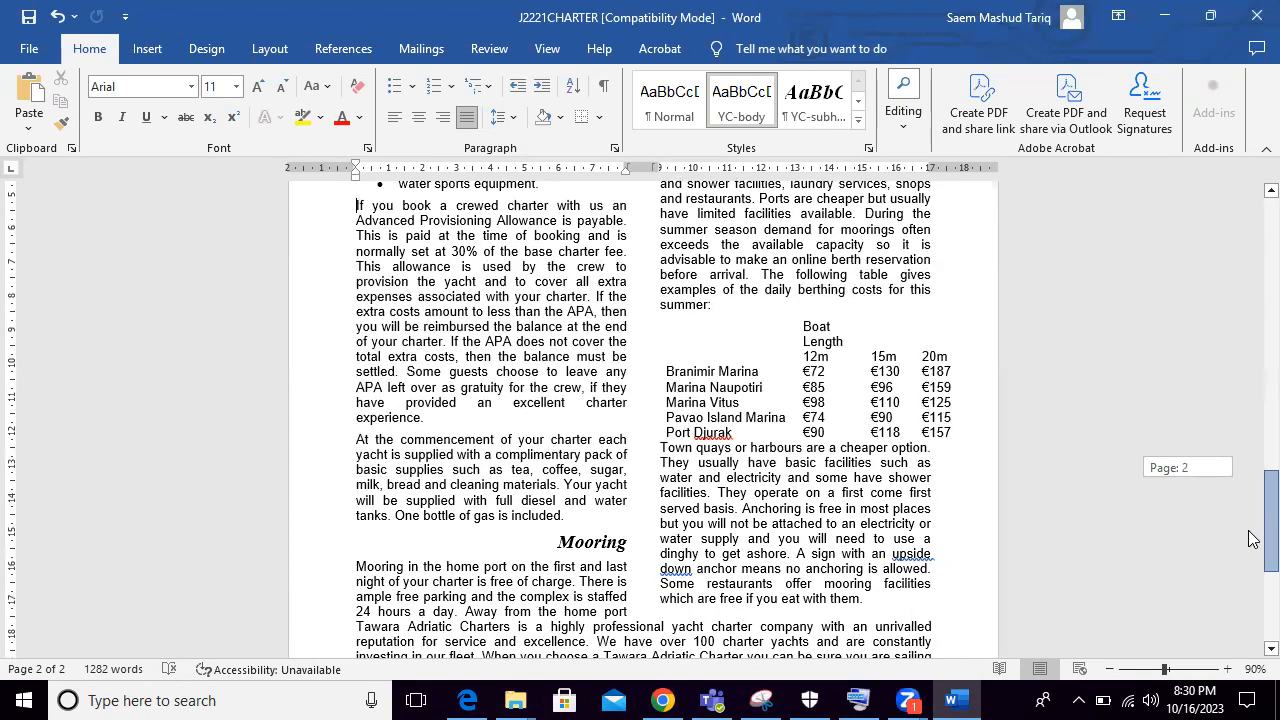
{"action": "left_click_drag", "start_coordinate": [1253, 539], "coordinate": [1253, 542]}
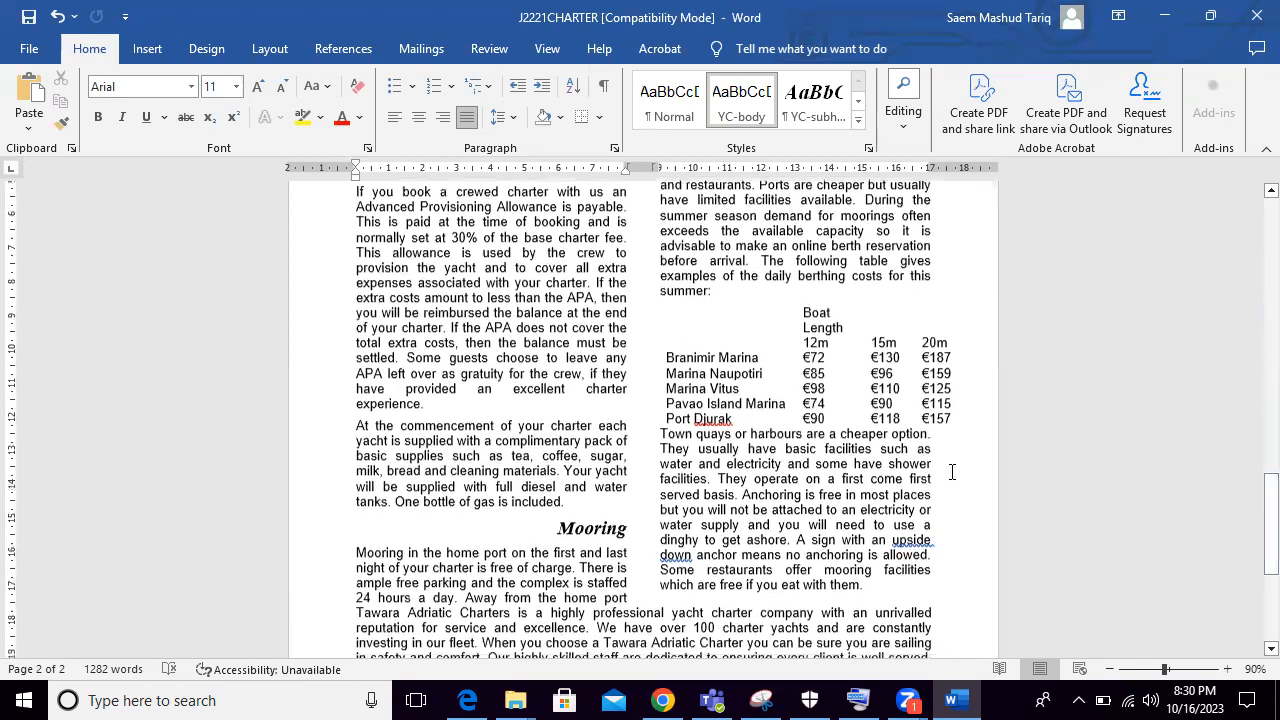
{"action": "left_click", "coordinate": [826, 380]}
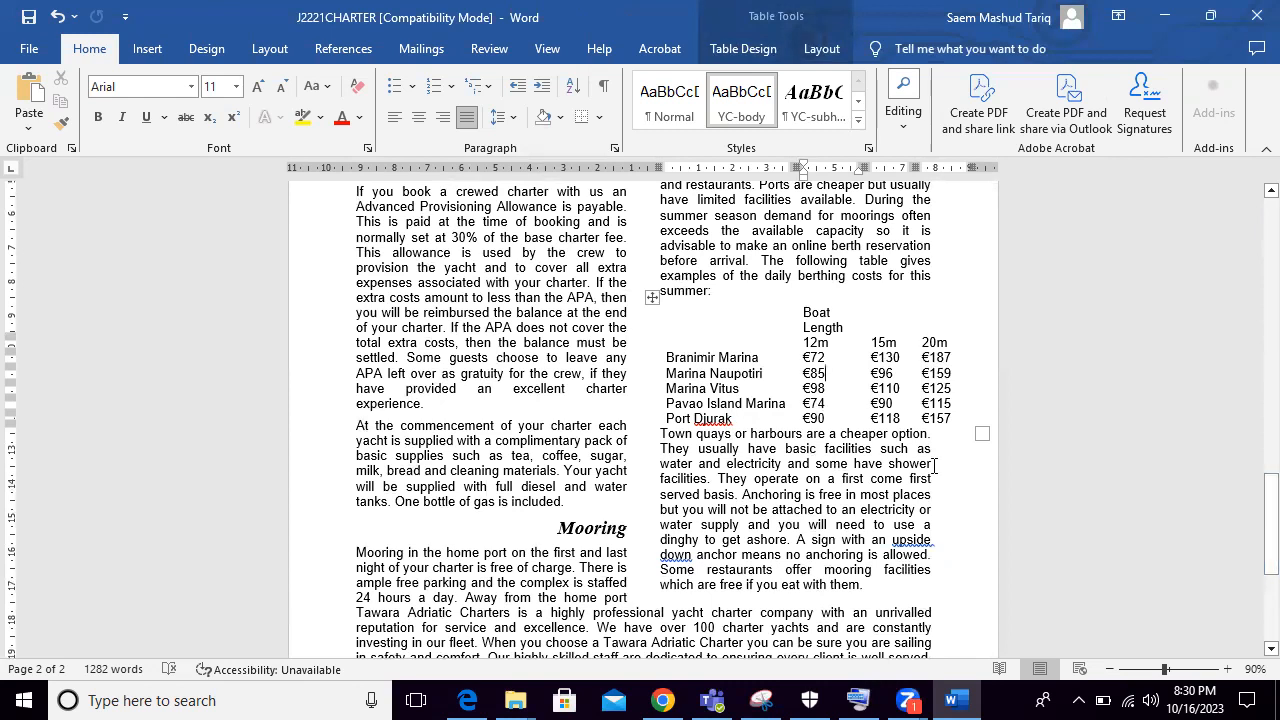
{"action": "left_click_drag", "start_coordinate": [1254, 500], "coordinate": [1254, 520]}
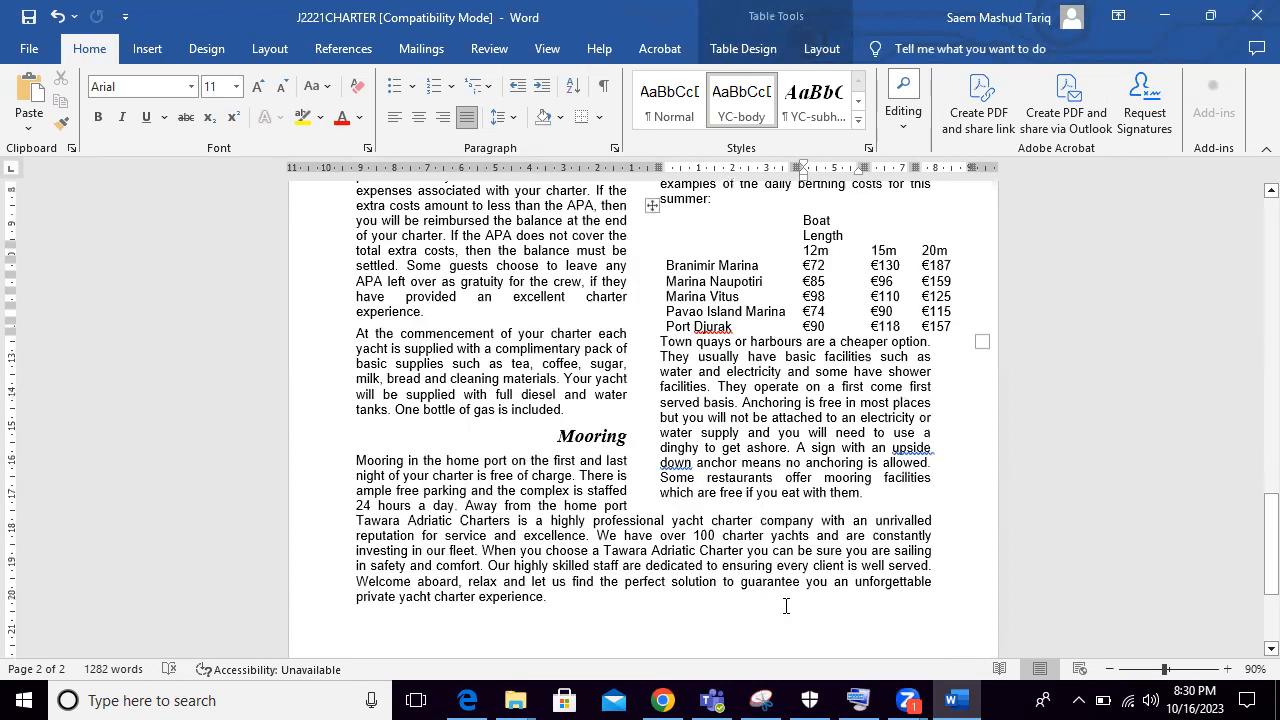
Step: Recheck question 10 and apply the YC-table paragraph style to all text in the berthing costs table
{"action": "left_click", "coordinate": [469, 700]}
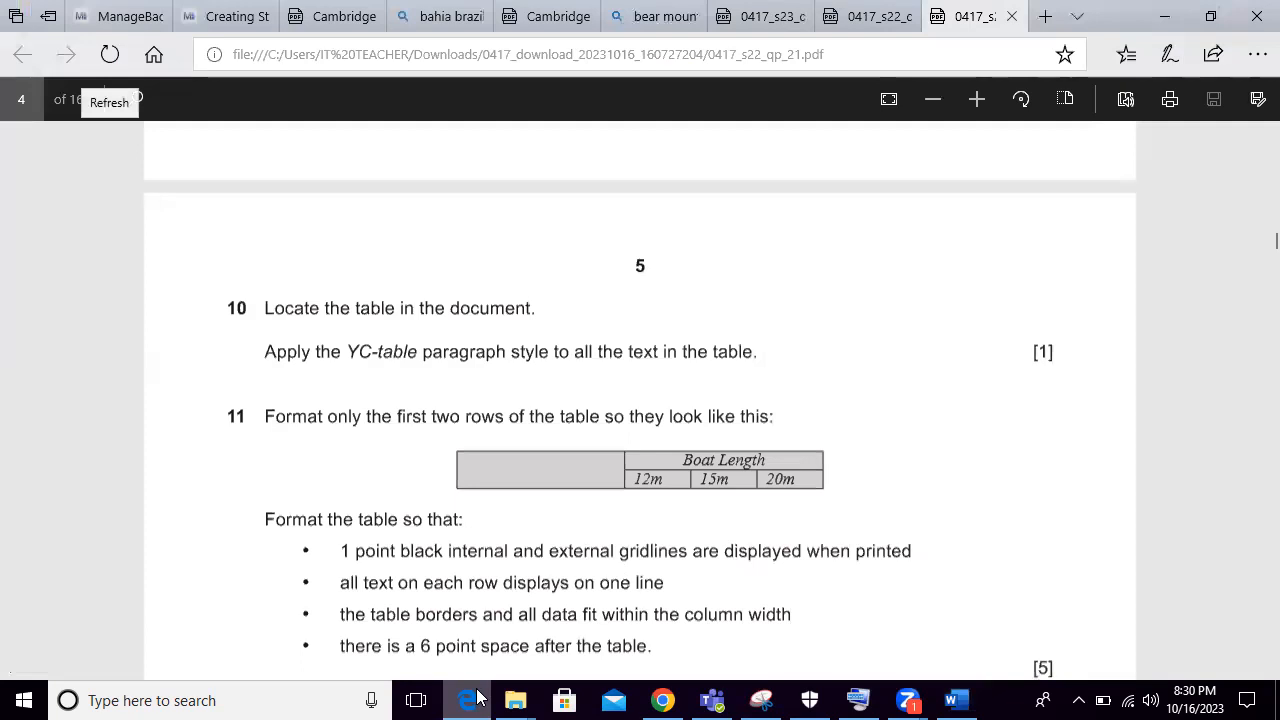
{"action": "left_click", "coordinate": [478, 697]}
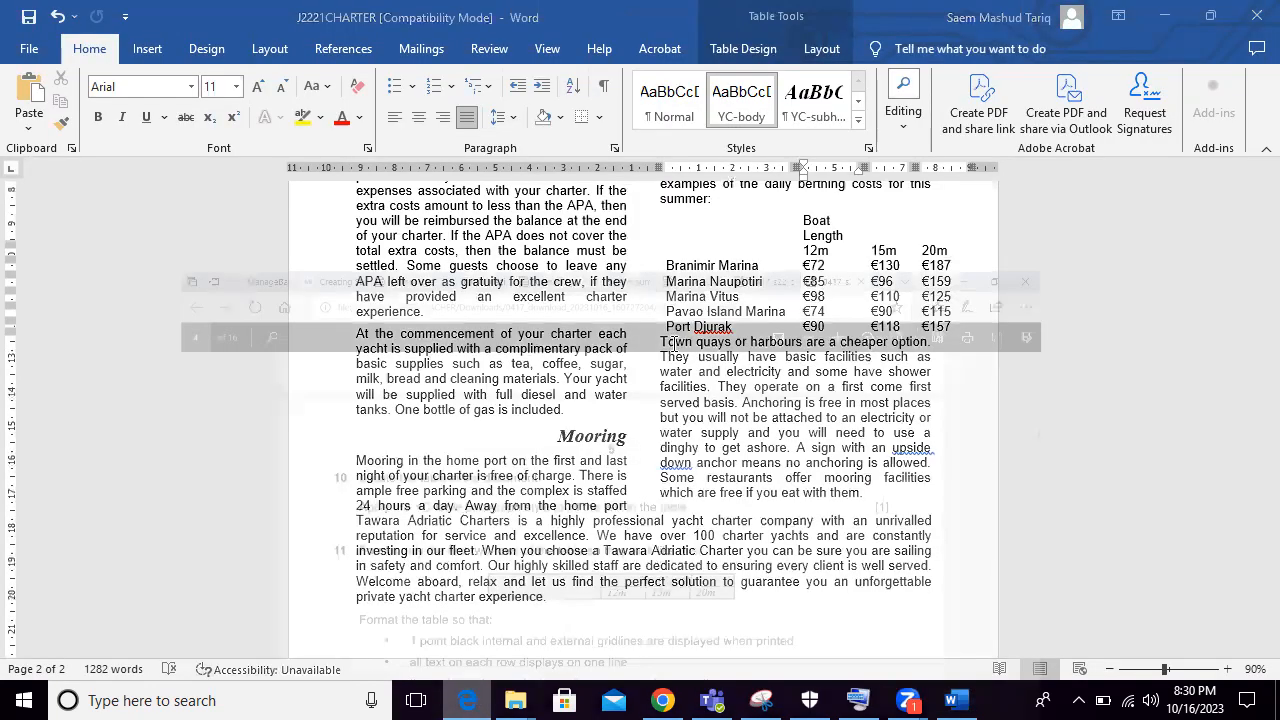
{"action": "left_click", "coordinate": [654, 214]}
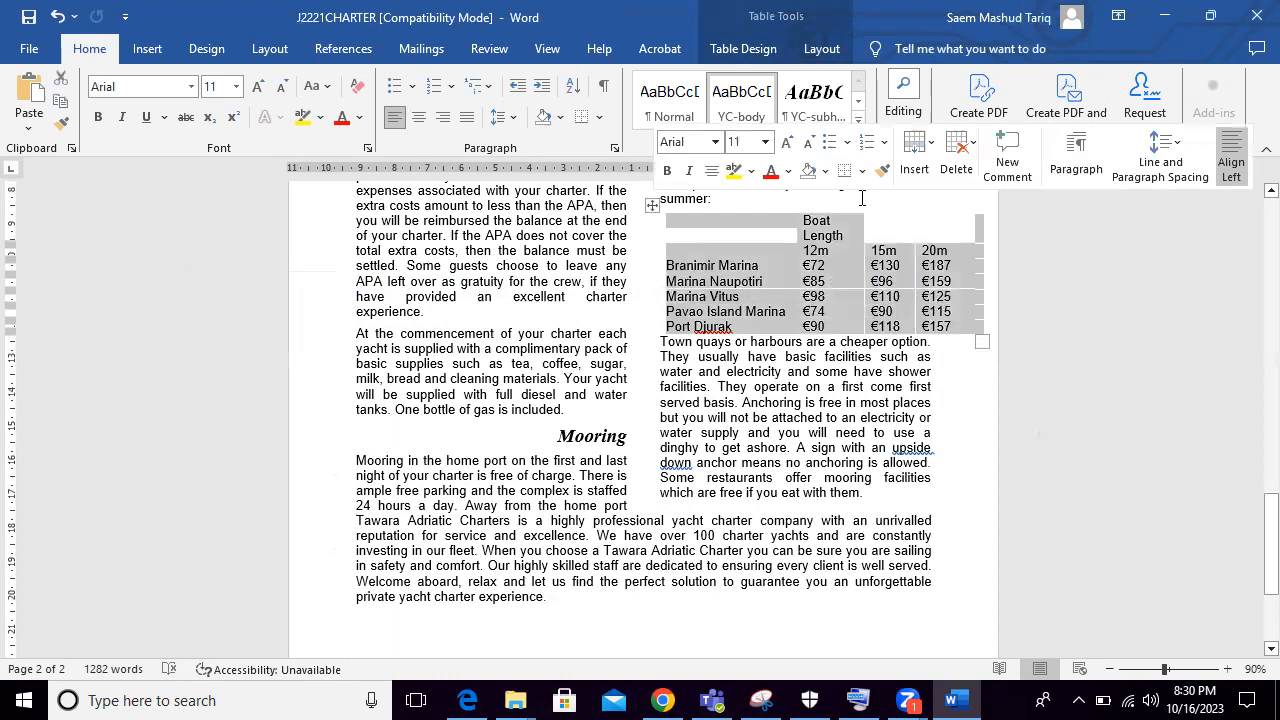
{"action": "left_click", "coordinate": [858, 120]}
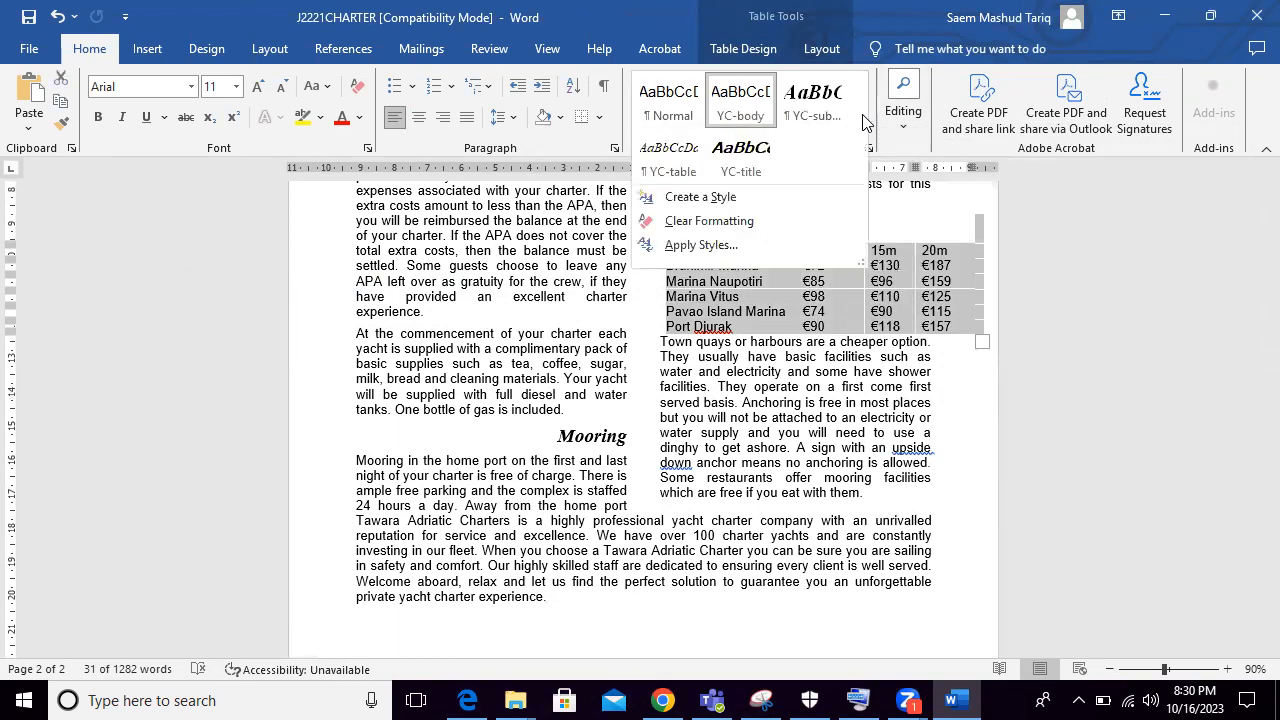
{"action": "left_click", "coordinate": [668, 158]}
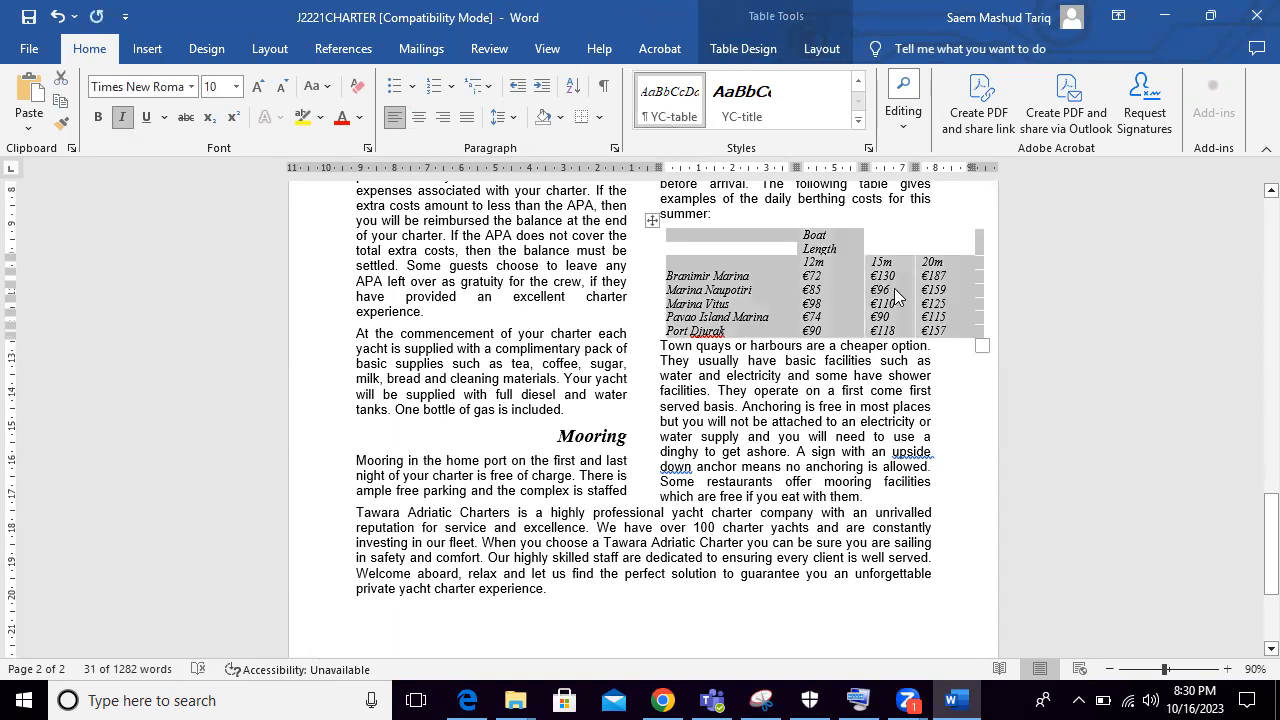
Step: Check question 11's header layout and try merging the table's empty first cell with the Boat Length cell
{"action": "left_click", "coordinate": [467, 700]}
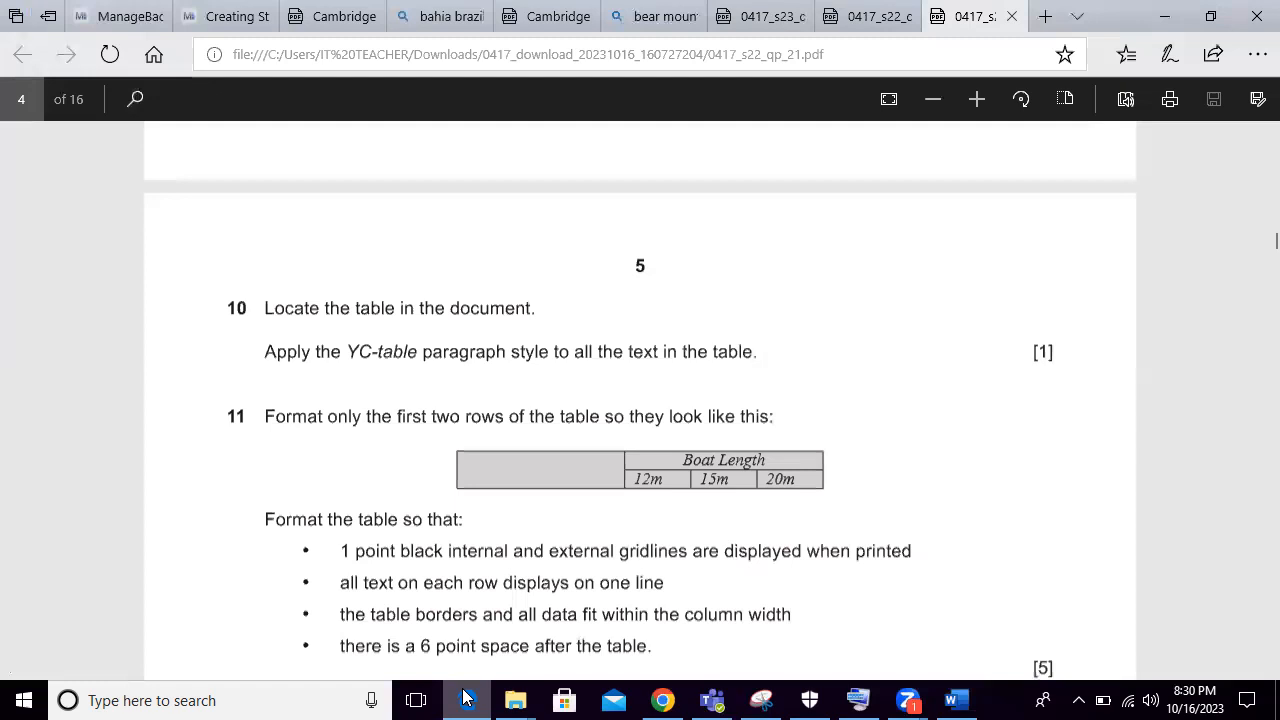
{"action": "left_click", "coordinate": [467, 700]}
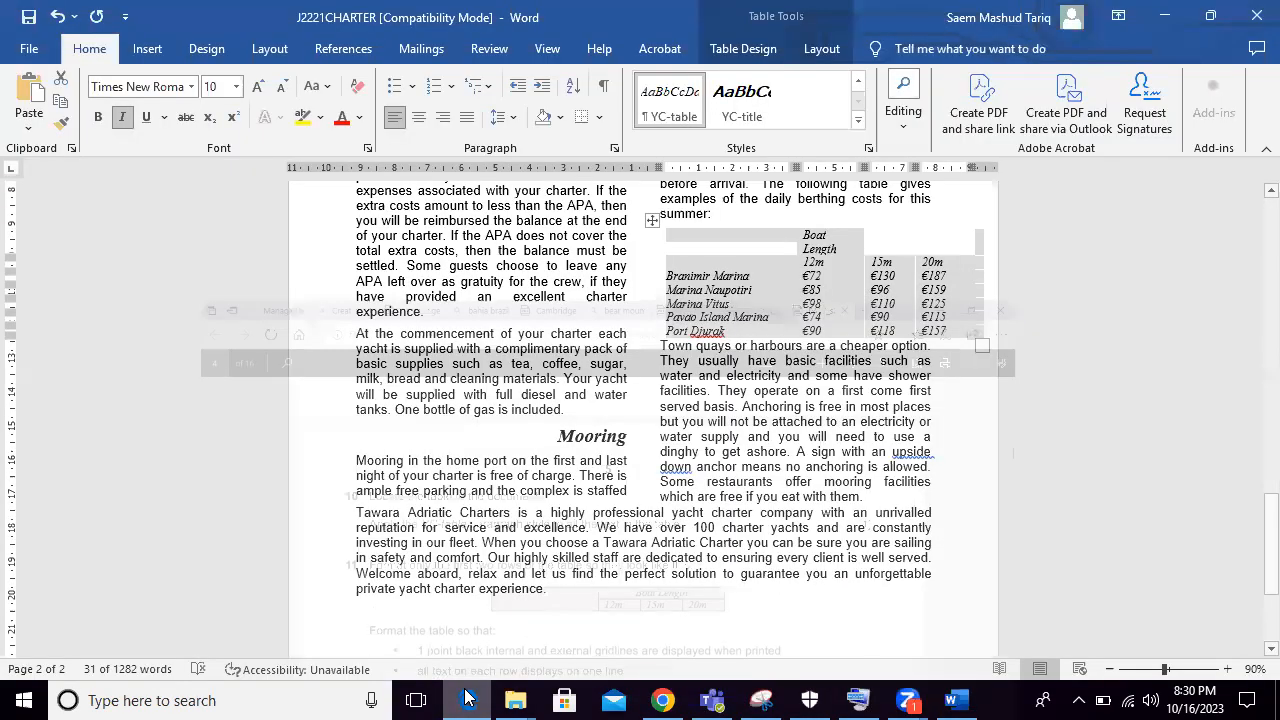
{"action": "left_click", "coordinate": [467, 700]}
{"action": "left_click", "coordinate": [467, 700]}
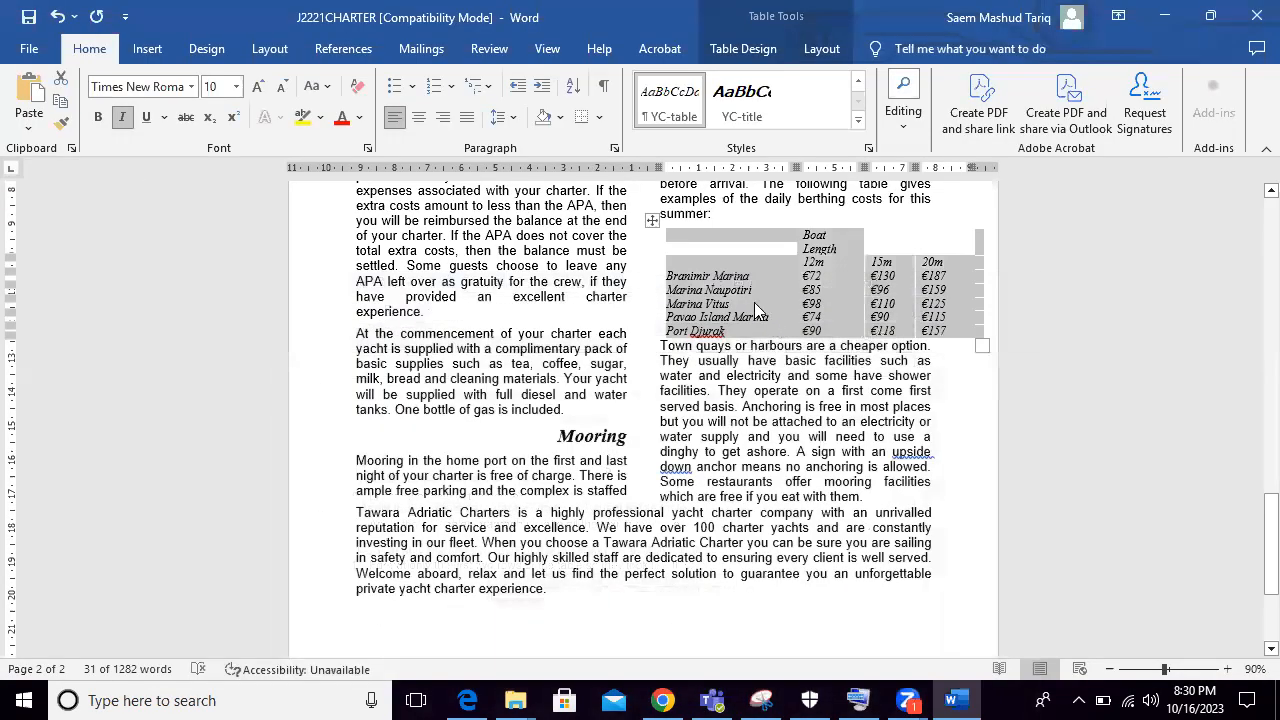
{"action": "left_click_drag", "start_coordinate": [842, 249], "coordinate": [1015, 254]}
{"action": "left_click", "coordinate": [821, 242]}
{"action": "left_click_drag", "start_coordinate": [857, 243], "coordinate": [732, 236]}
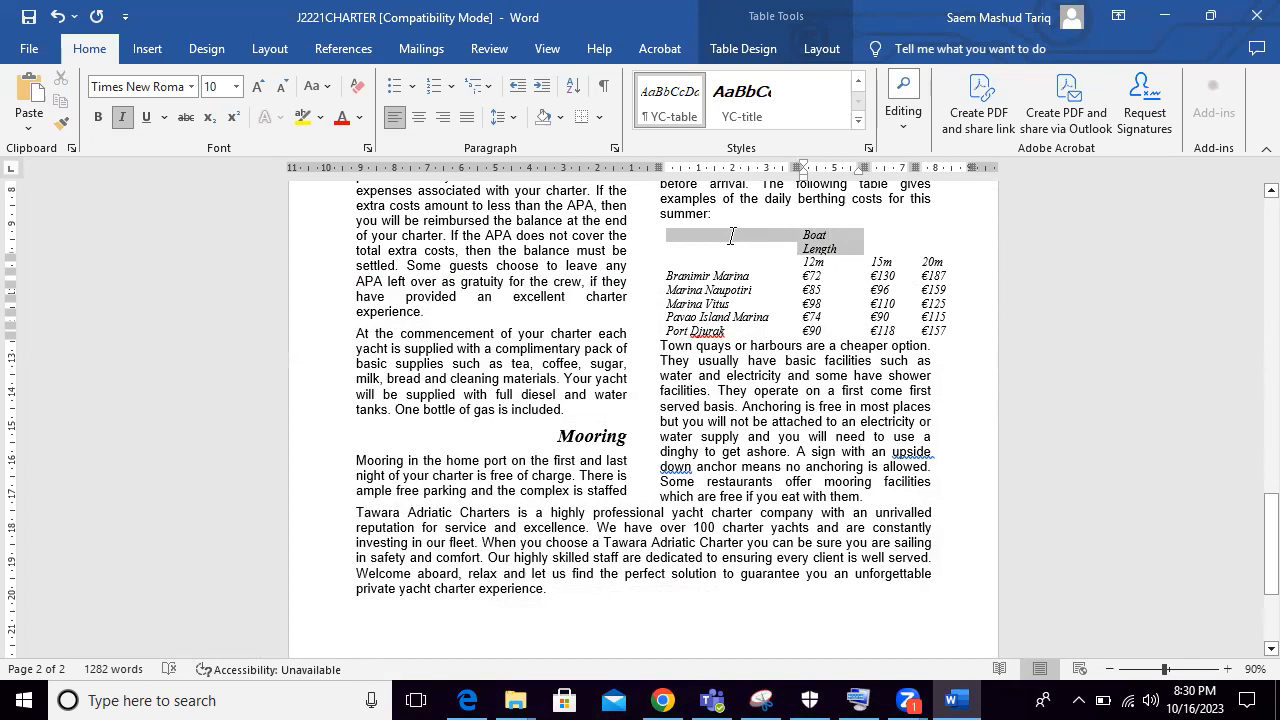
{"action": "right_click", "coordinate": [733, 237]}
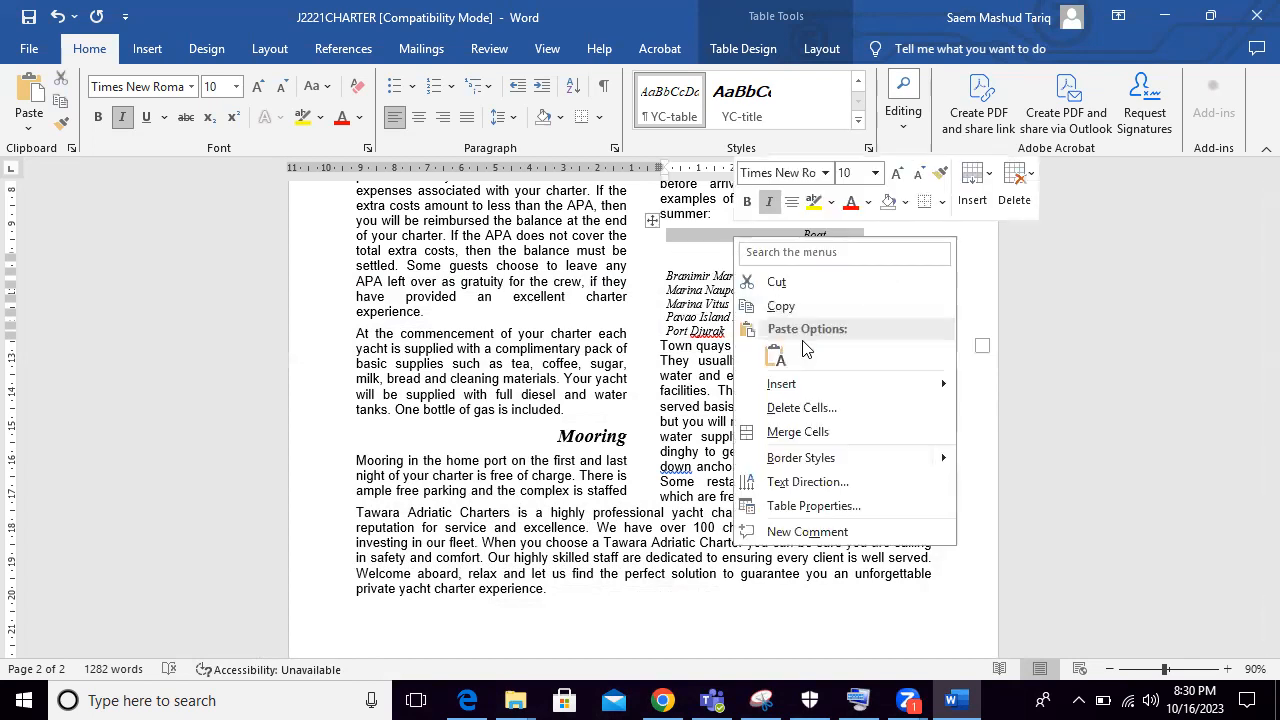
{"action": "left_click", "coordinate": [797, 431]}
Step: Compare the merged first row with question 11's sample table and undo the cell merge
{"action": "left_click", "coordinate": [467, 700]}
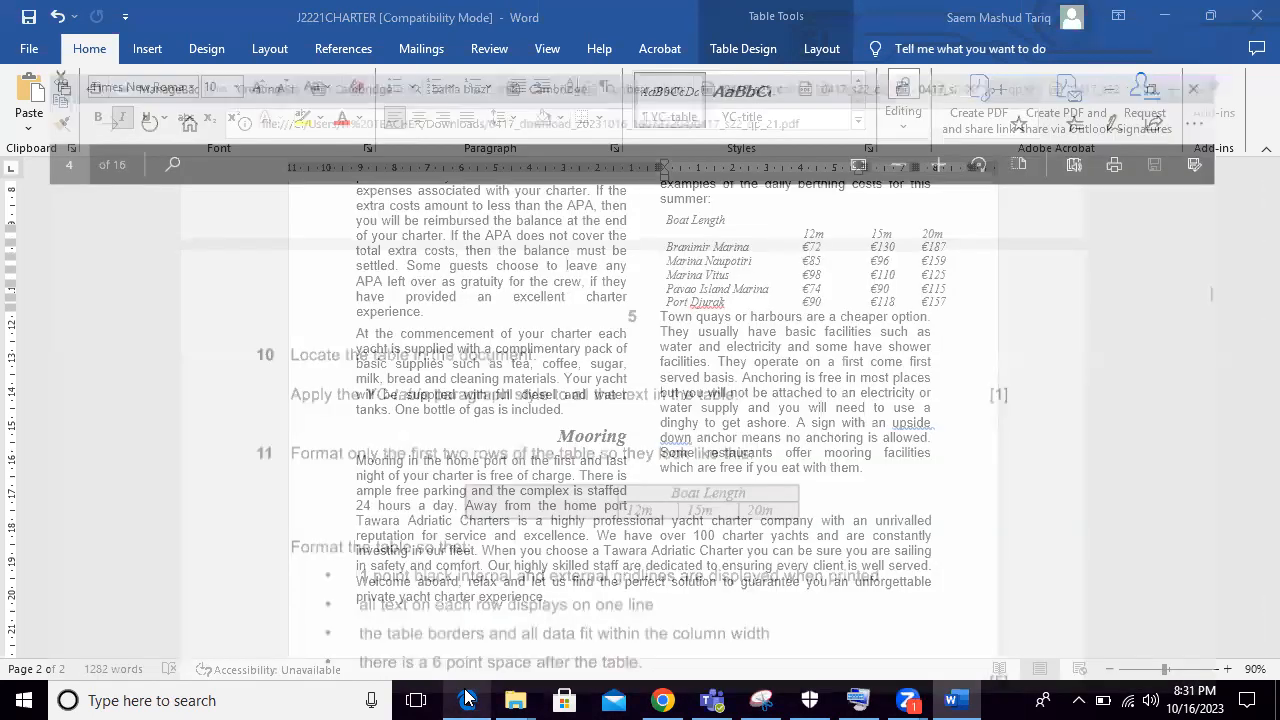
{"action": "left_click", "coordinate": [467, 700]}
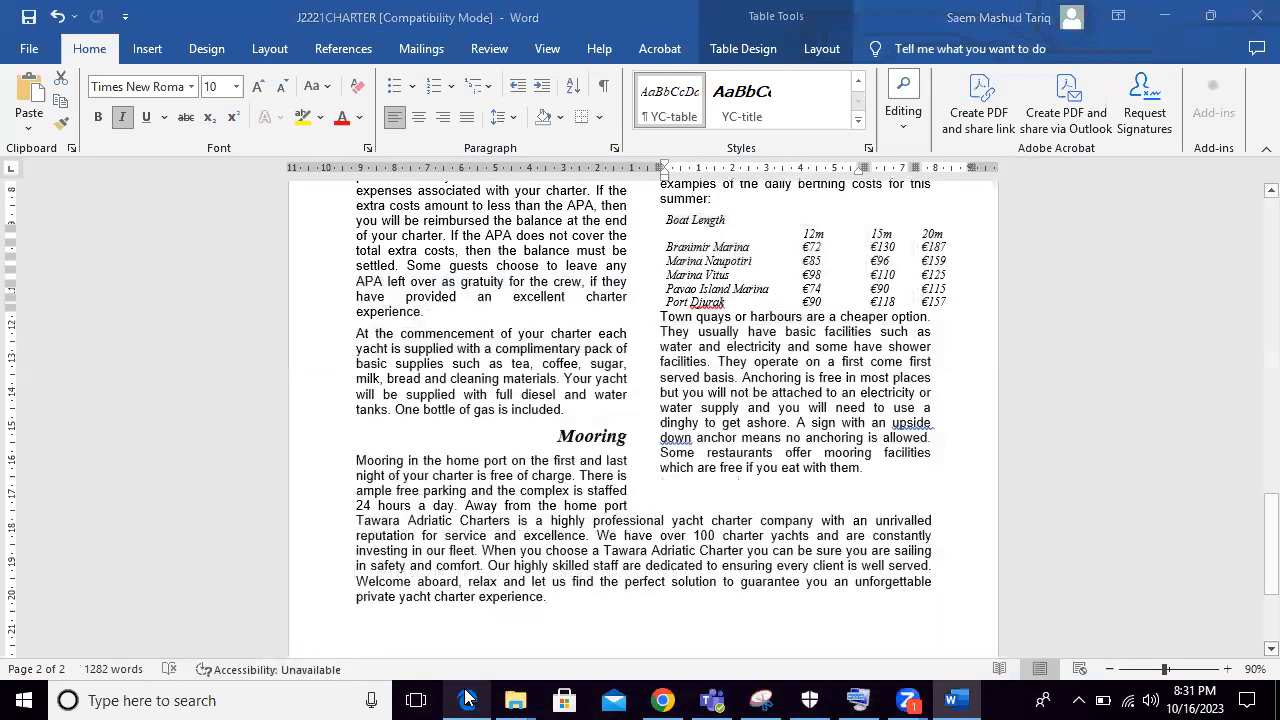
{"action": "left_click", "coordinate": [467, 700]}
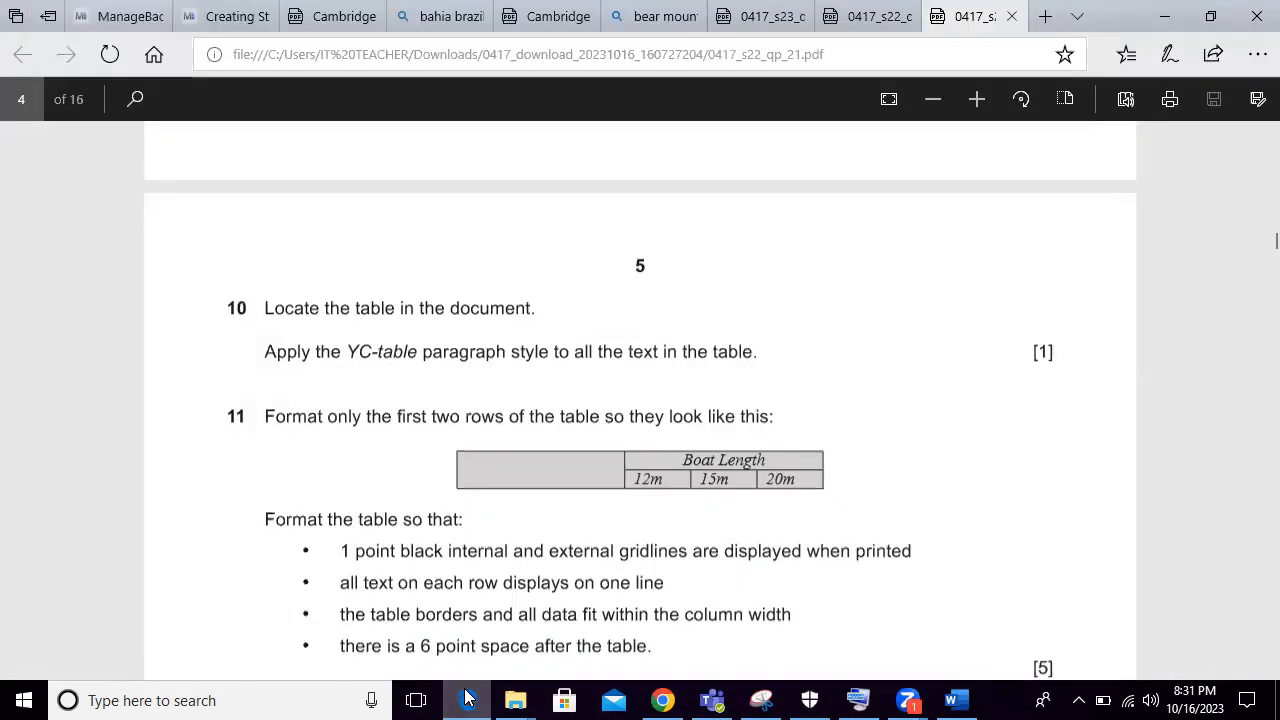
{"action": "left_click", "coordinate": [467, 700]}
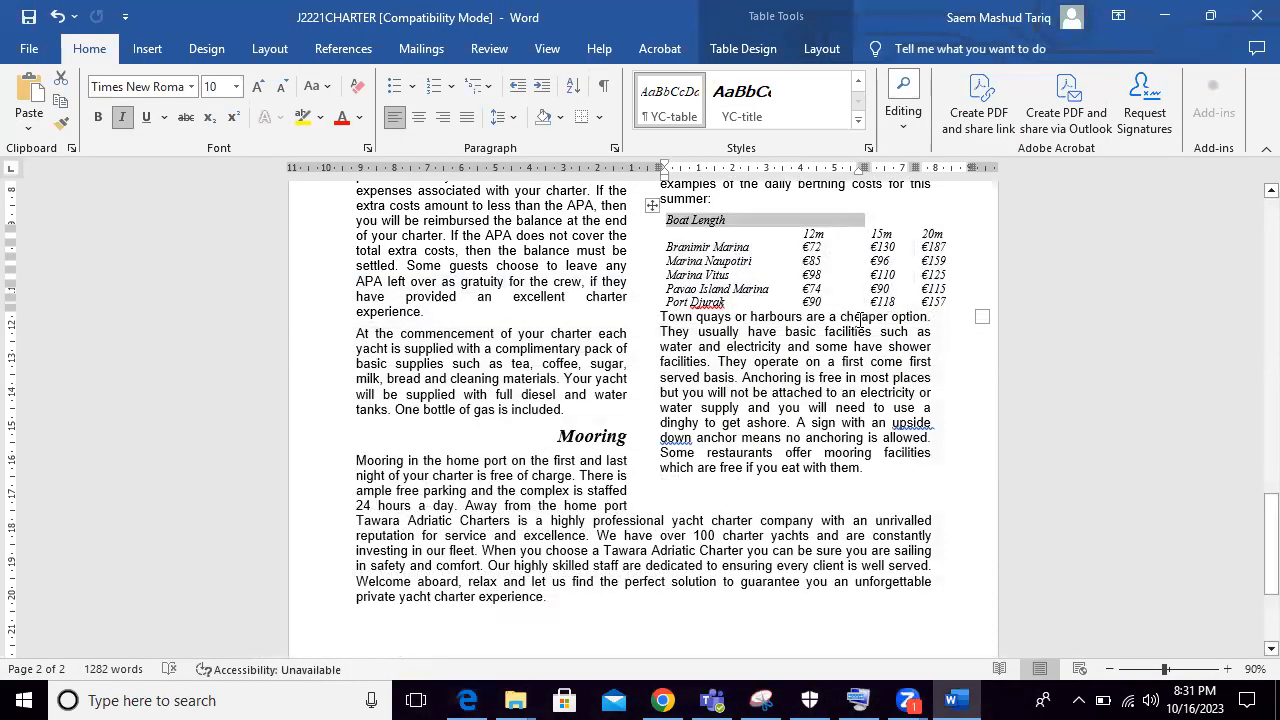
{"action": "key", "text": "ctrl+z"}
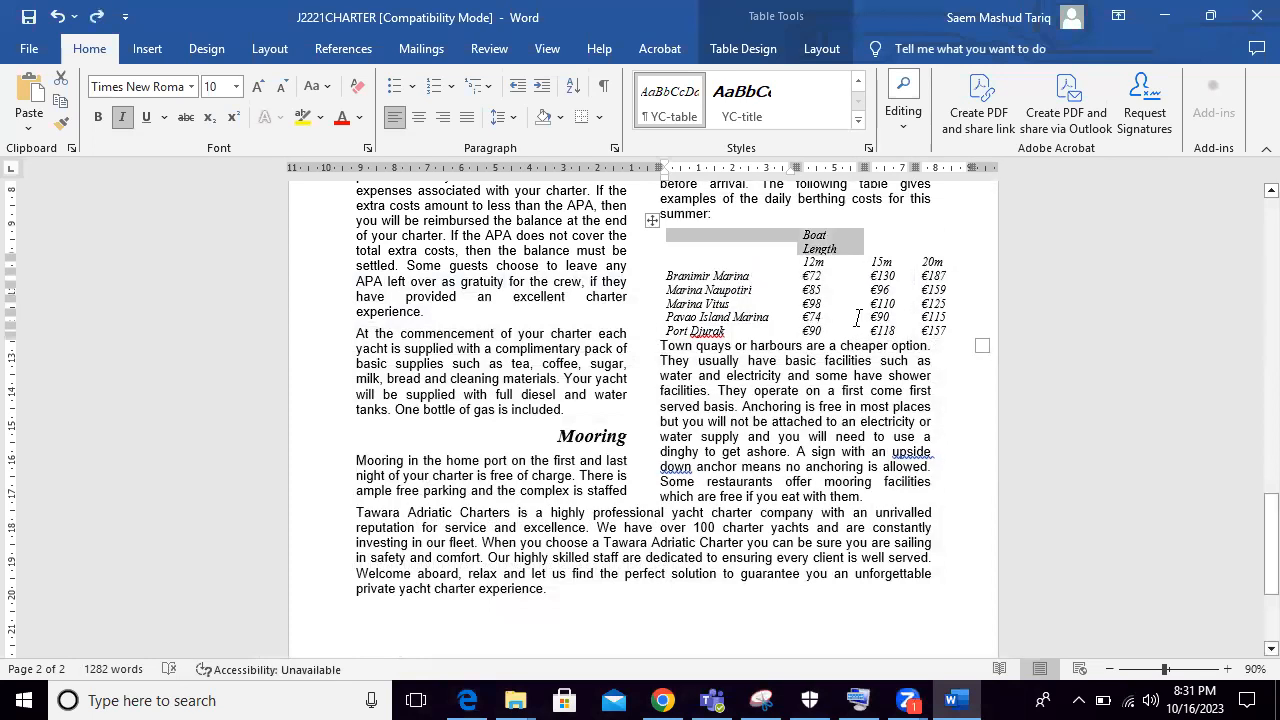
Step: Apply the plain grid table style with all borders to the whole daily berthing costs table
{"action": "left_click", "coordinate": [910, 316]}
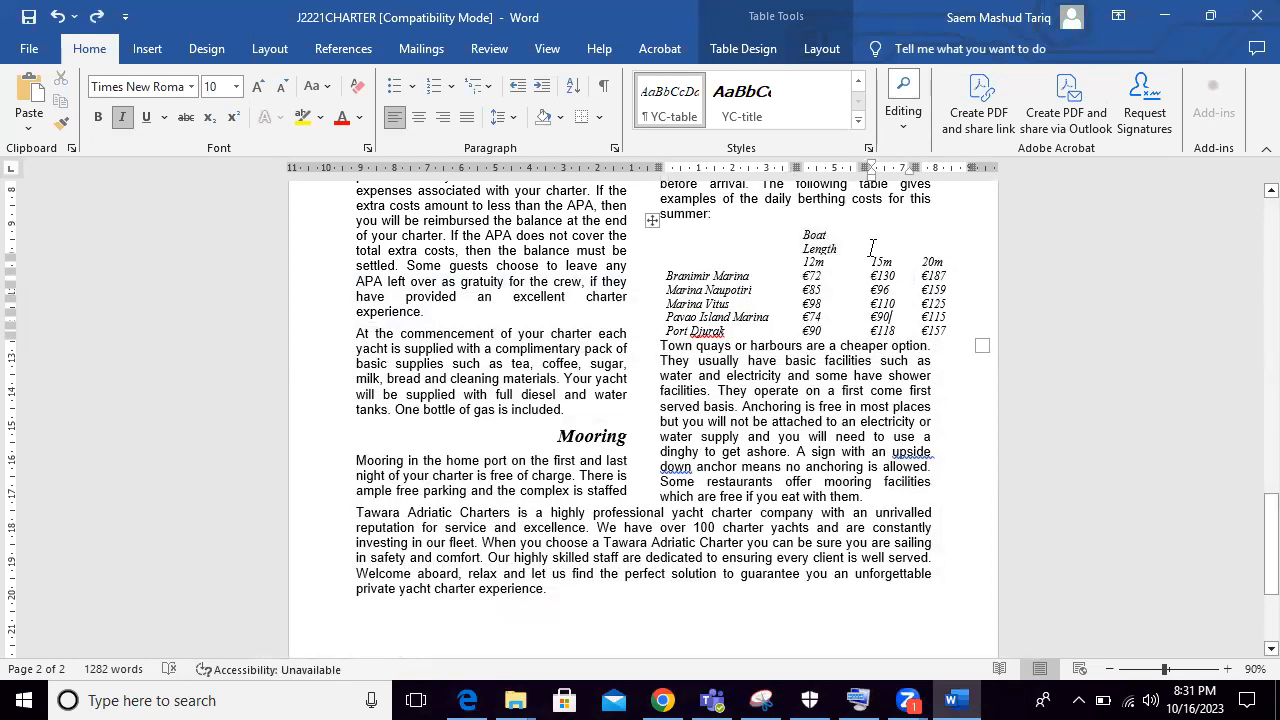
{"action": "left_click_drag", "start_coordinate": [849, 244], "coordinate": [980, 240]}
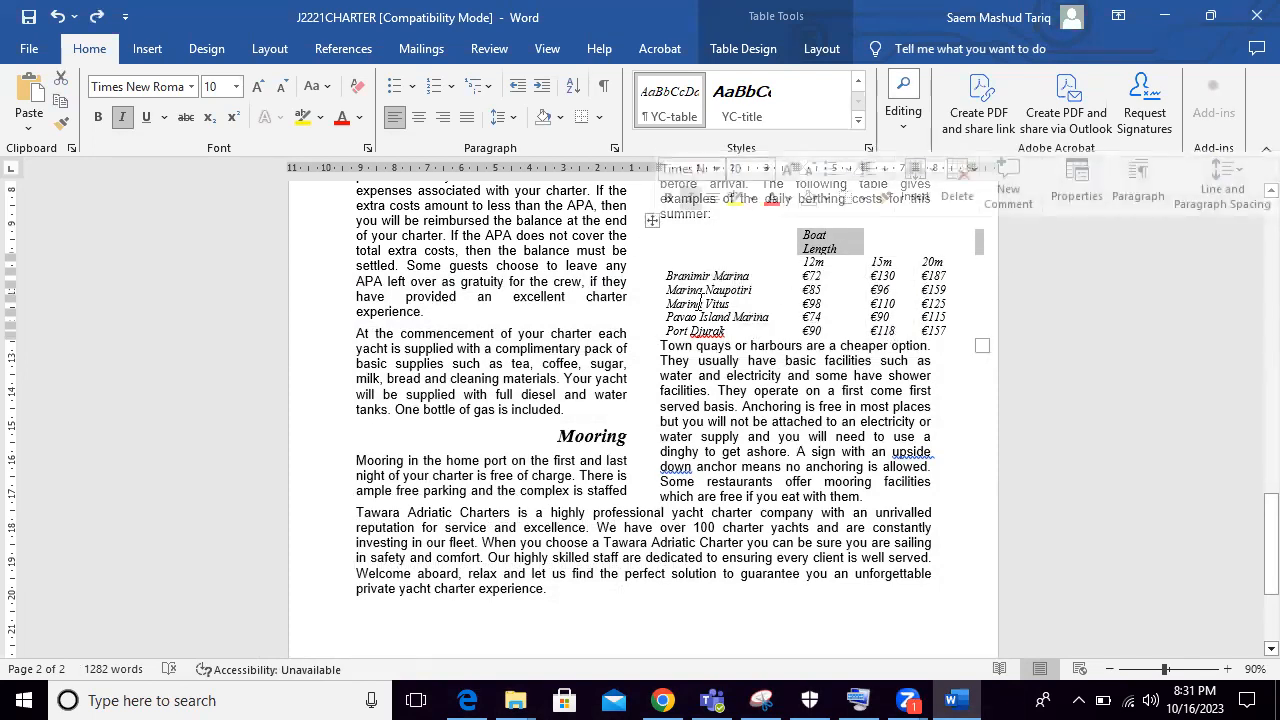
{"action": "left_click", "coordinate": [653, 221]}
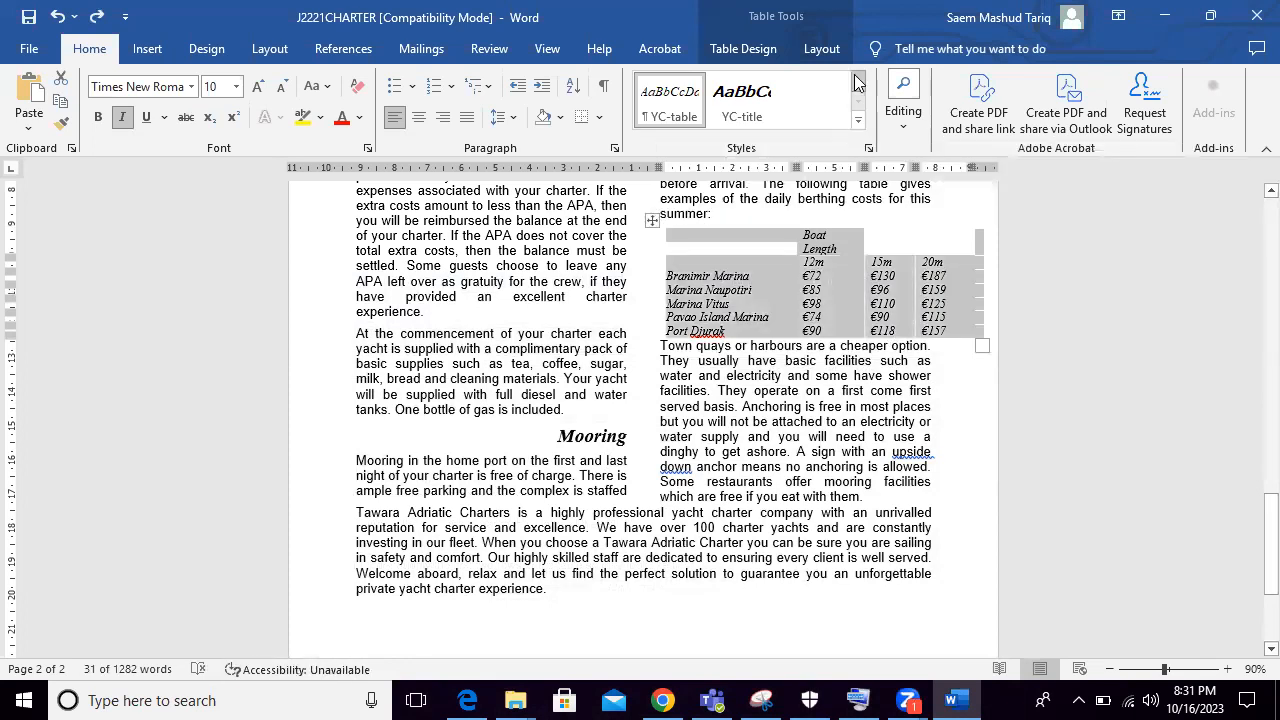
{"action": "left_click", "coordinate": [800, 20]}
{"action": "left_click", "coordinate": [290, 107]}
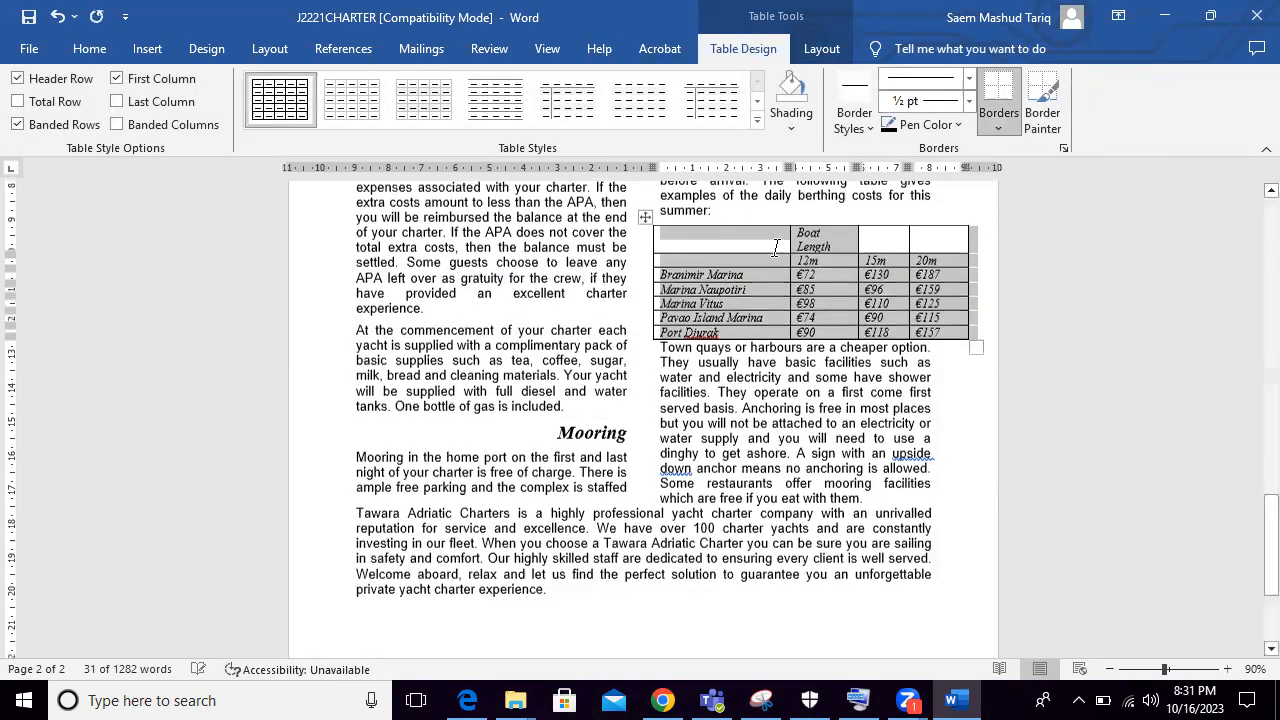
Step: Merge the Boat Length cell with the two empty cells beside it in the table's first row
{"action": "left_click", "coordinate": [834, 261]}
{"action": "left_click", "coordinate": [916, 244]}
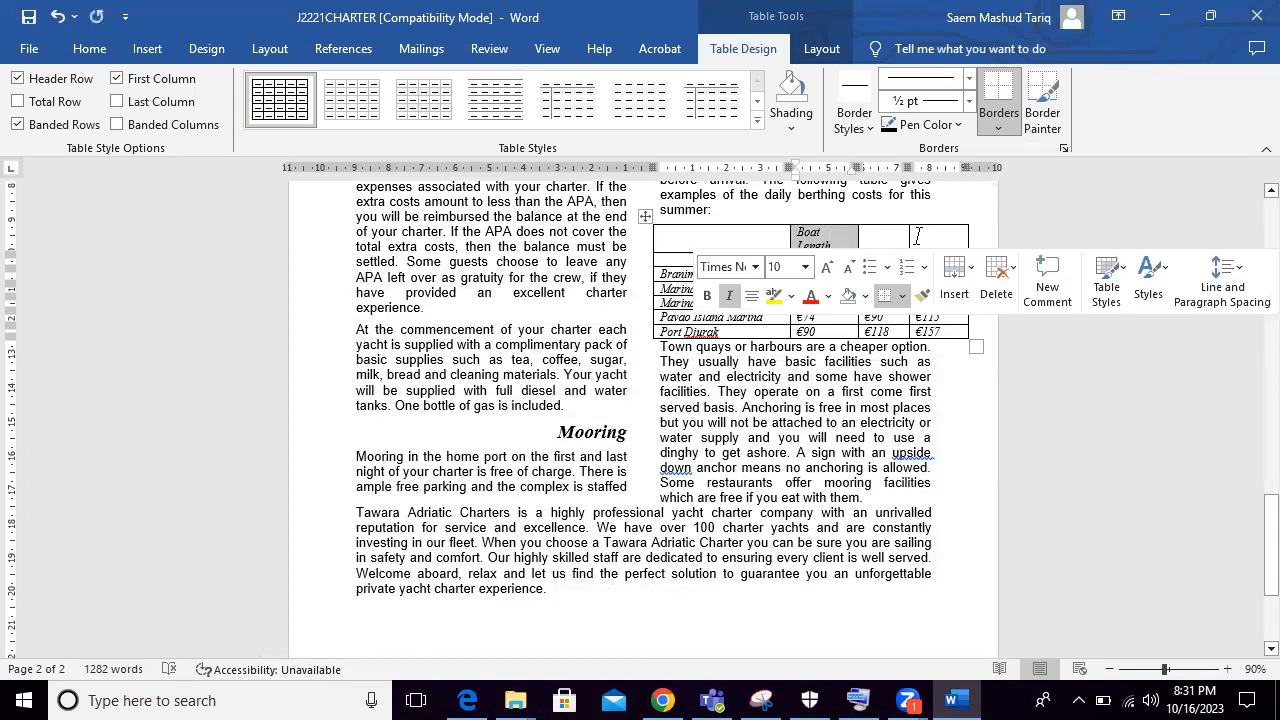
{"action": "left_click_drag", "start_coordinate": [840, 233], "coordinate": [868, 236]}
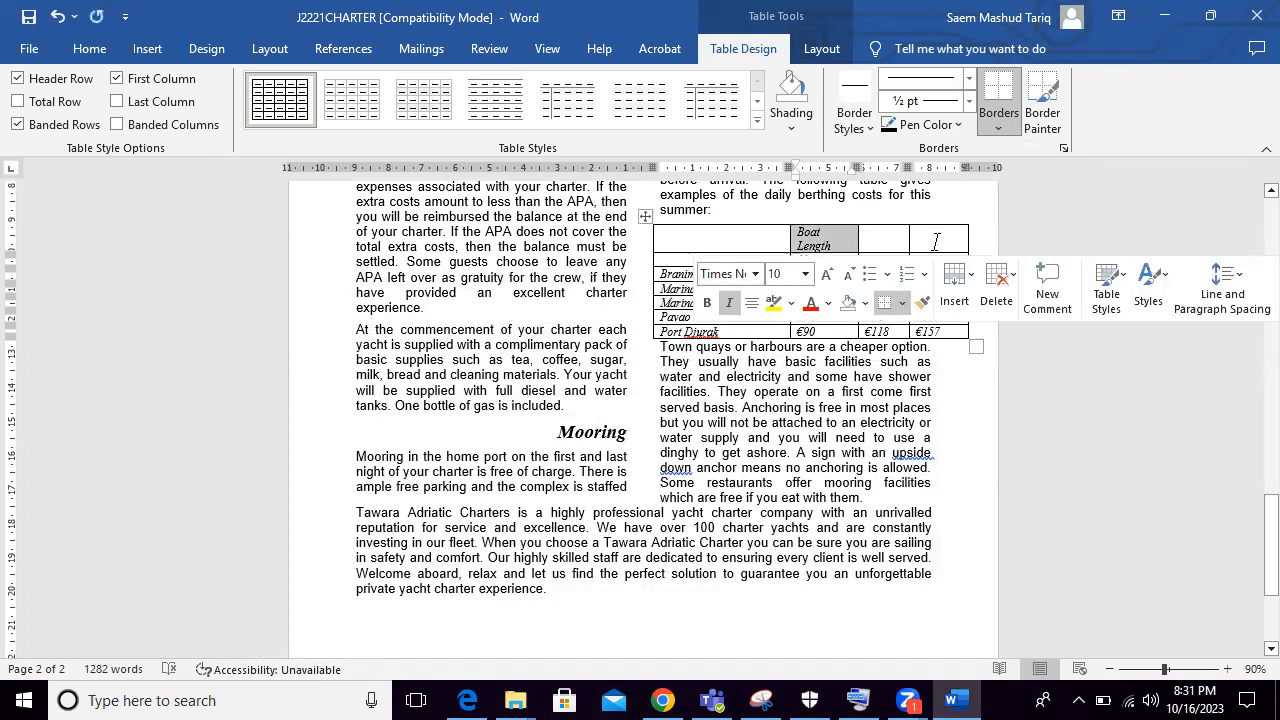
{"action": "right_click", "coordinate": [936, 243]}
{"action": "left_click", "coordinate": [1020, 438]}
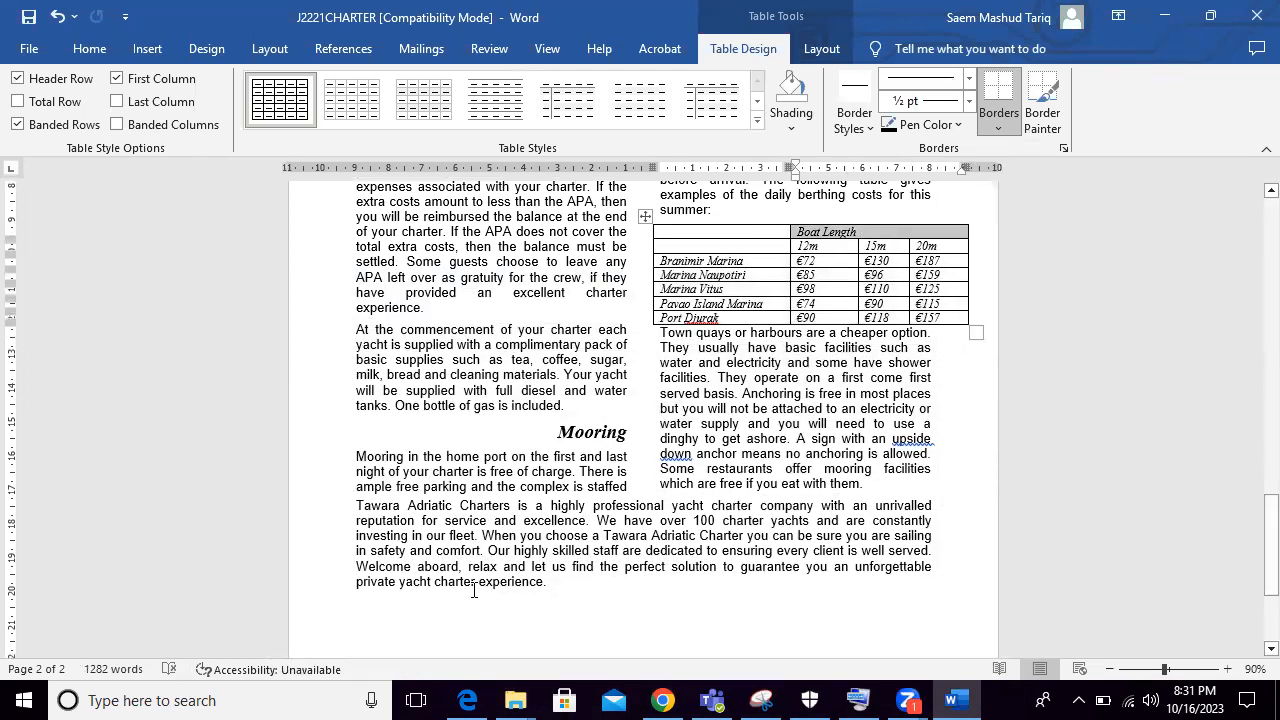
Step: Compare the header with question 11's sample and shade the table's first two rows with a 20% pattern
{"action": "left_click", "coordinate": [464, 698]}
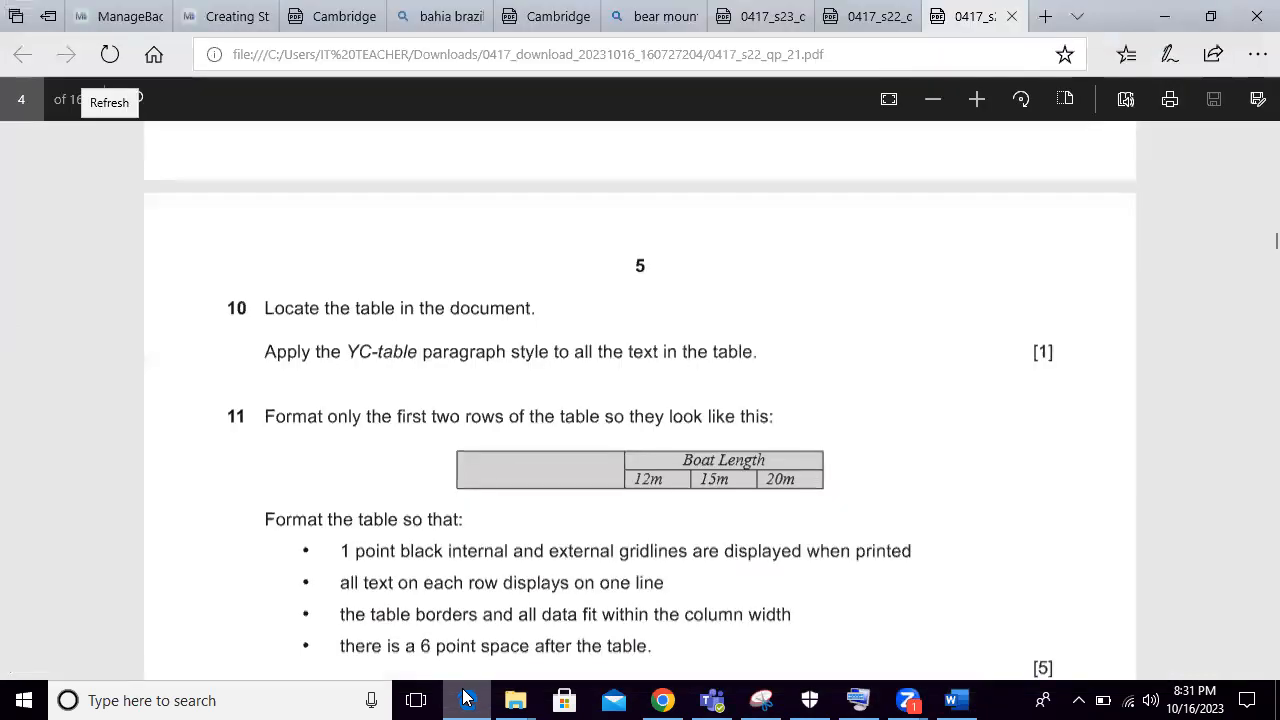
{"action": "left_click", "coordinate": [464, 698]}
{"action": "left_click_drag", "start_coordinate": [759, 232], "coordinate": [943, 249]}
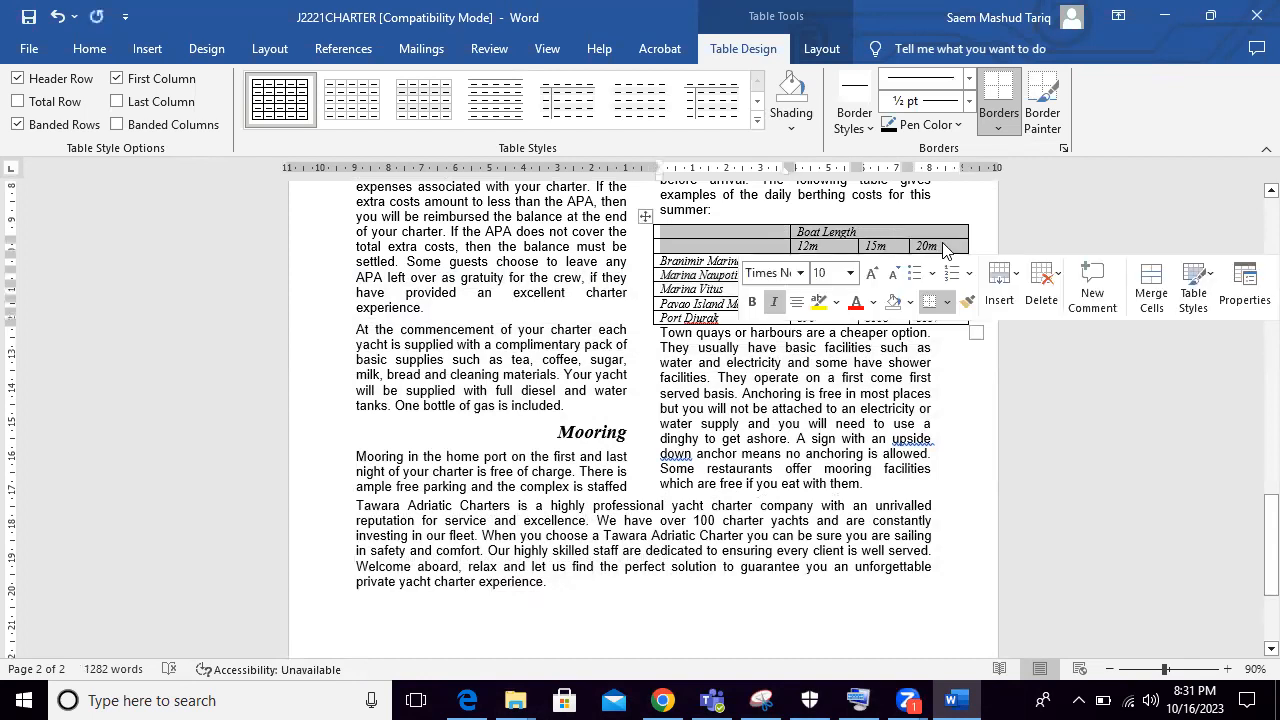
{"action": "right_click", "coordinate": [943, 249]}
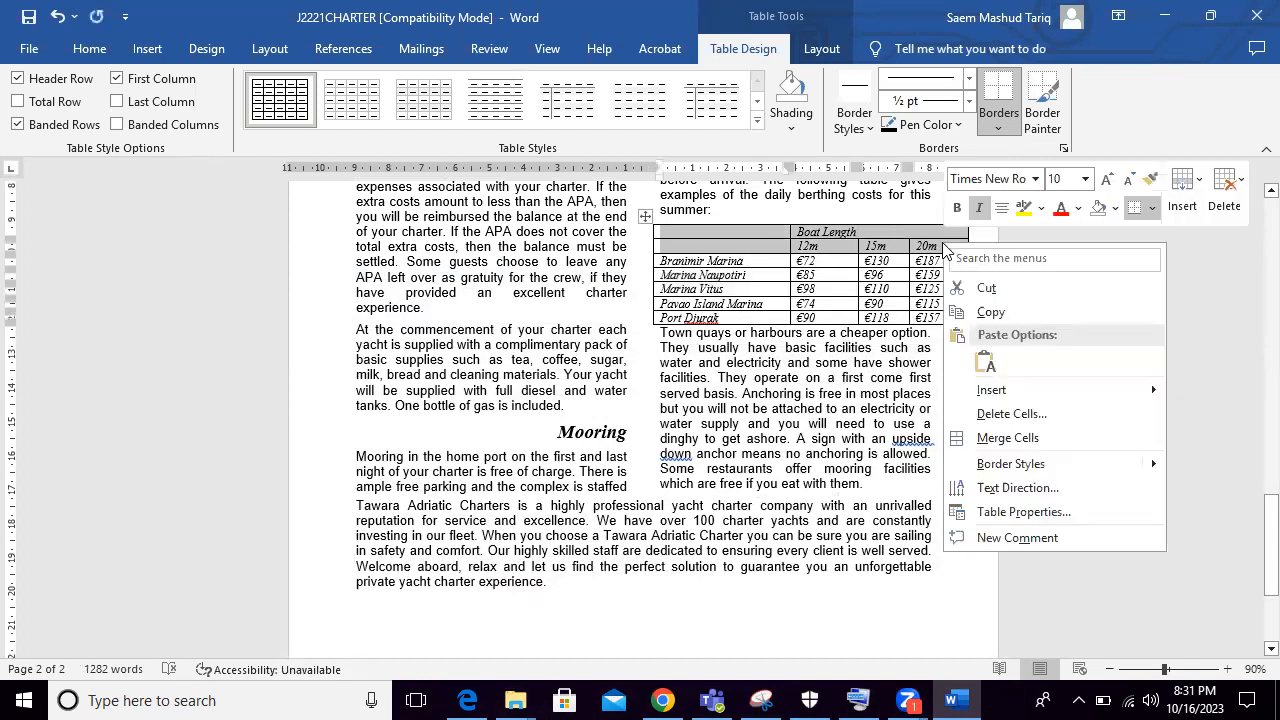
{"action": "left_click", "coordinate": [1023, 512]}
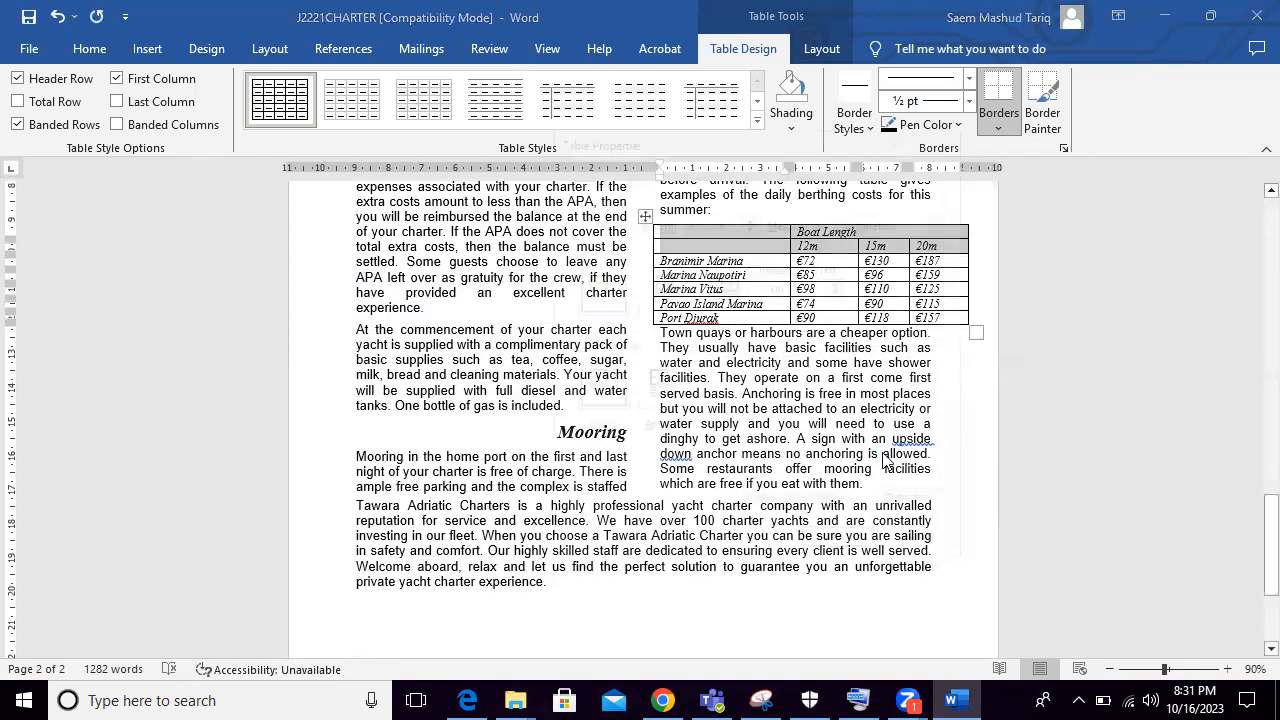
{"action": "left_click", "coordinate": [766, 504]}
{"action": "left_click", "coordinate": [551, 168]}
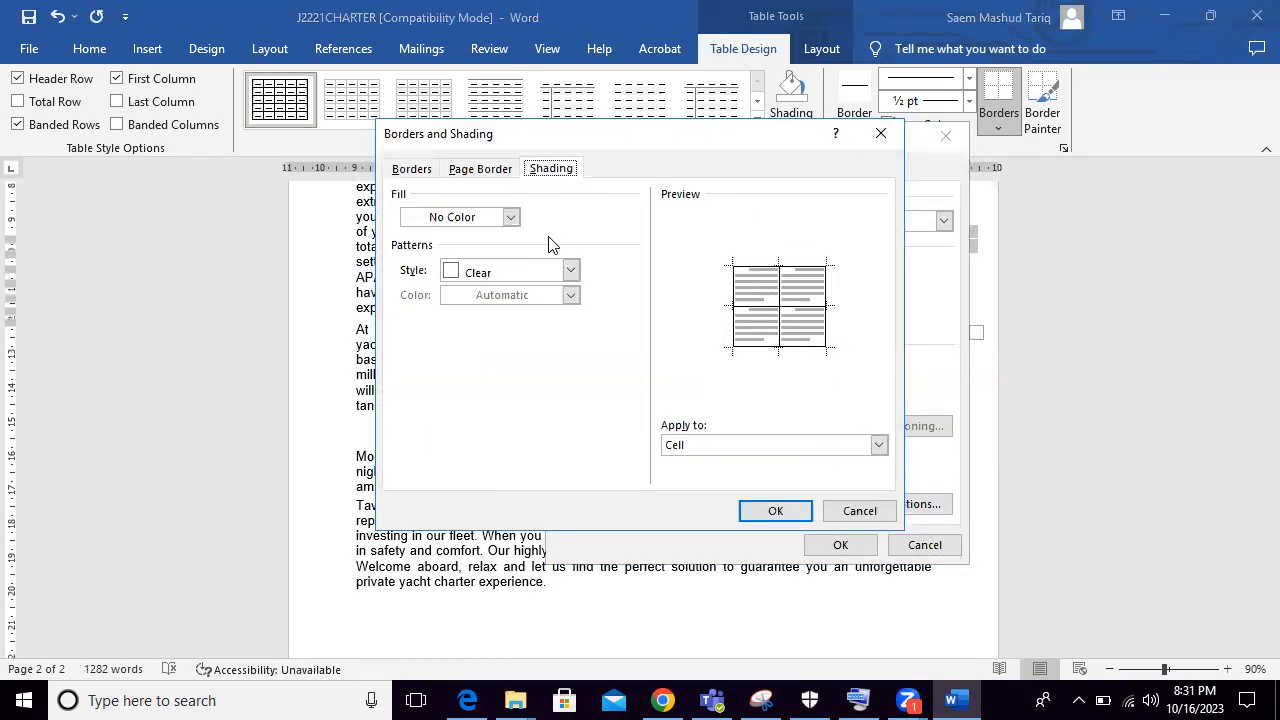
{"action": "left_click", "coordinate": [570, 270]}
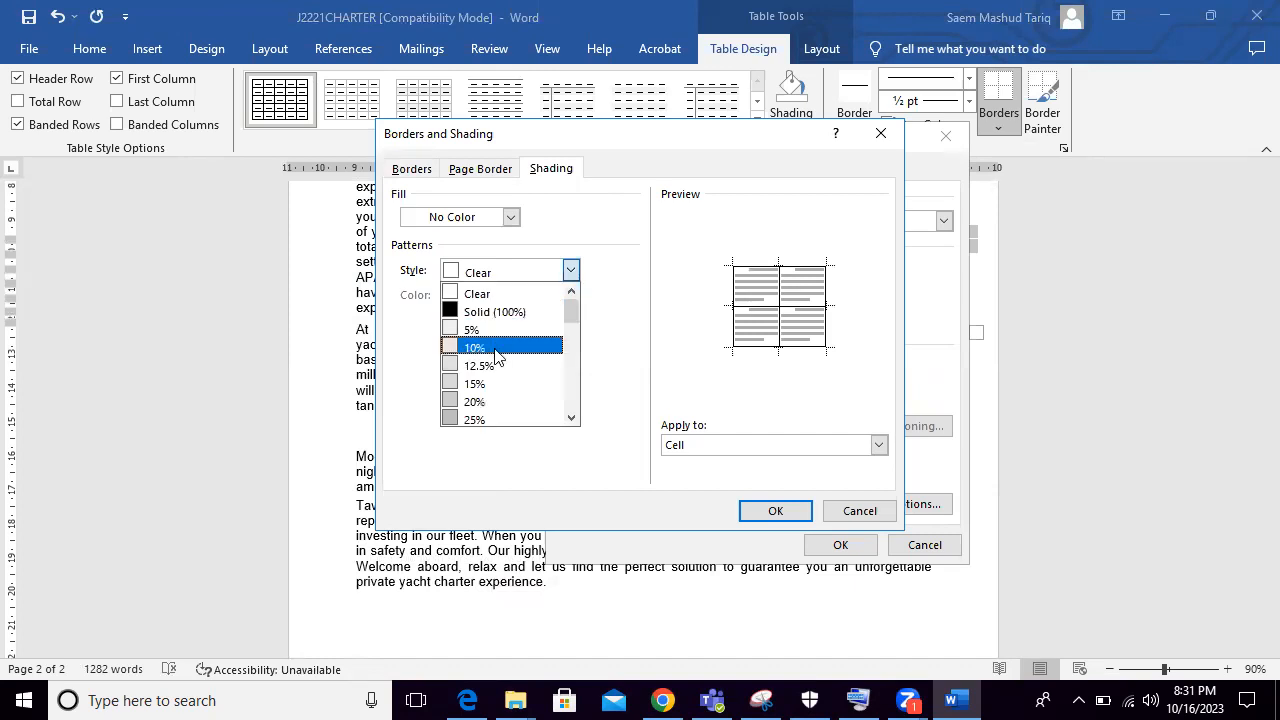
{"action": "left_click", "coordinate": [489, 405]}
{"action": "left_click", "coordinate": [773, 511]}
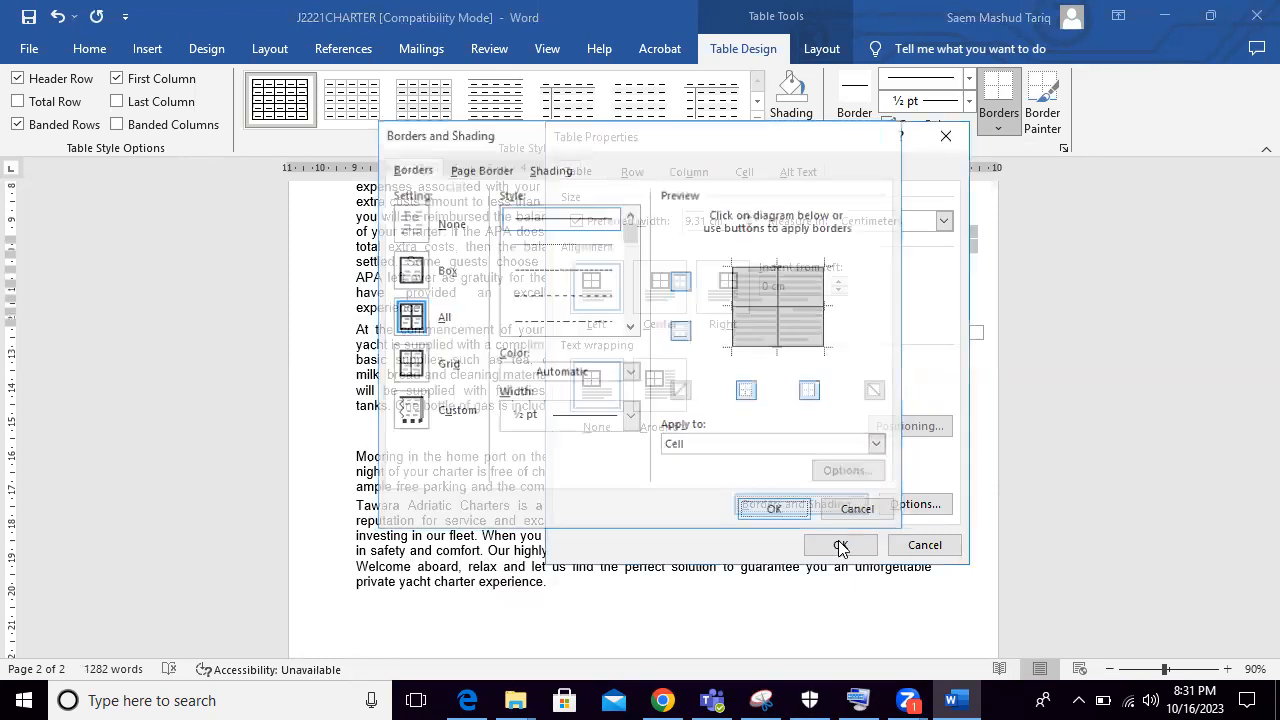
{"action": "left_click", "coordinate": [840, 544]}
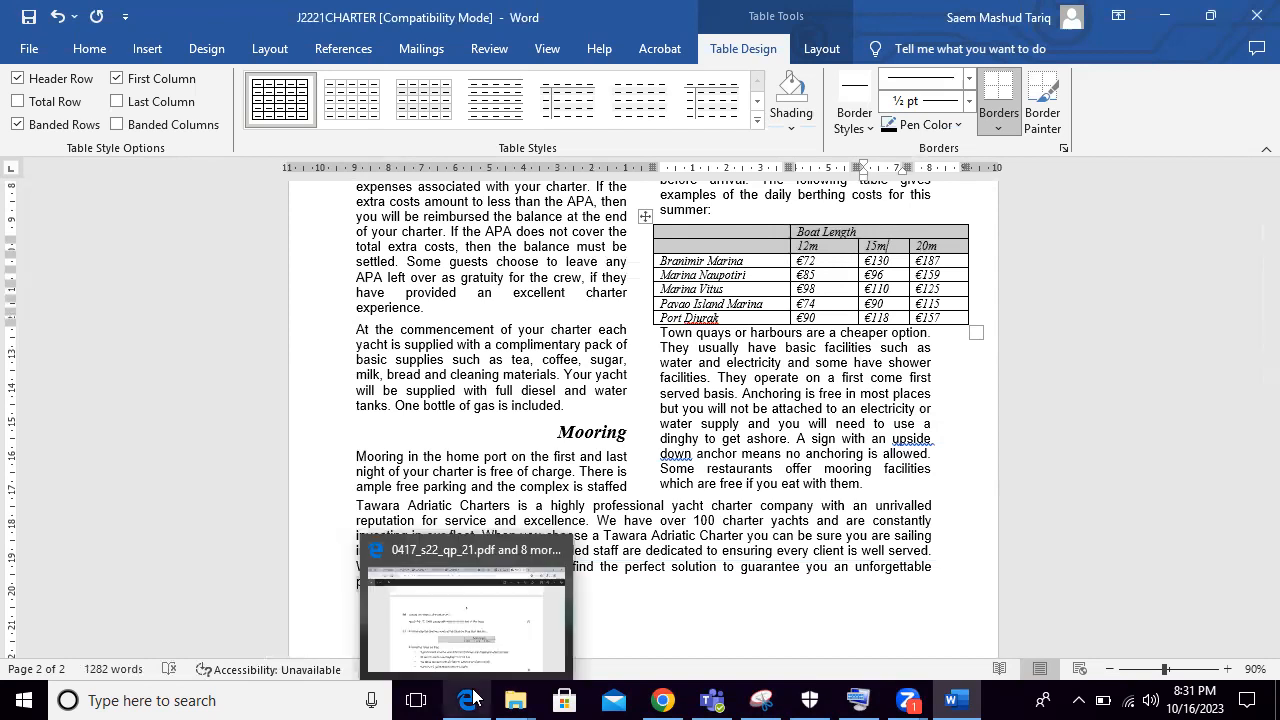
Step: Check question 11's gridline requirement and set all internal and external borders of the berthing costs table to 1 pt
{"action": "left_click", "coordinate": [472, 598]}
{"action": "scroll", "coordinate": [492, 540], "scroll_direction": "down", "scroll_amount": 1}
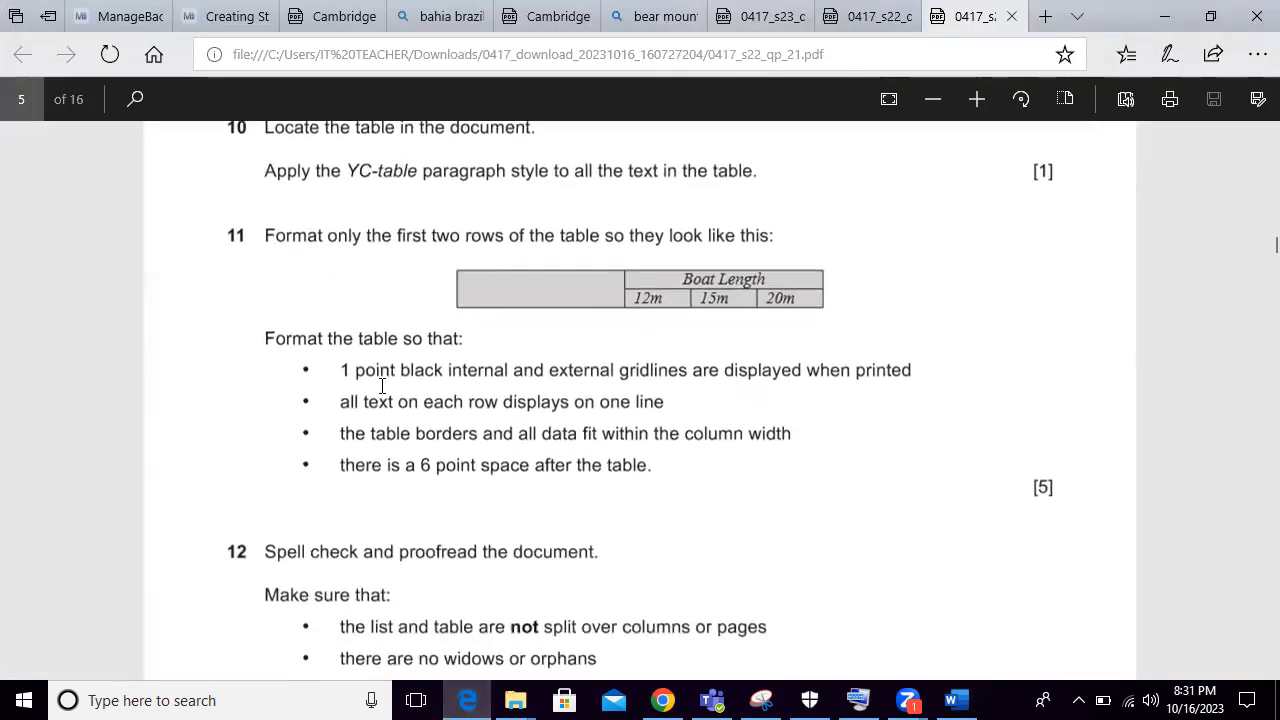
{"action": "left_click_drag", "start_coordinate": [404, 370], "coordinate": [559, 370]}
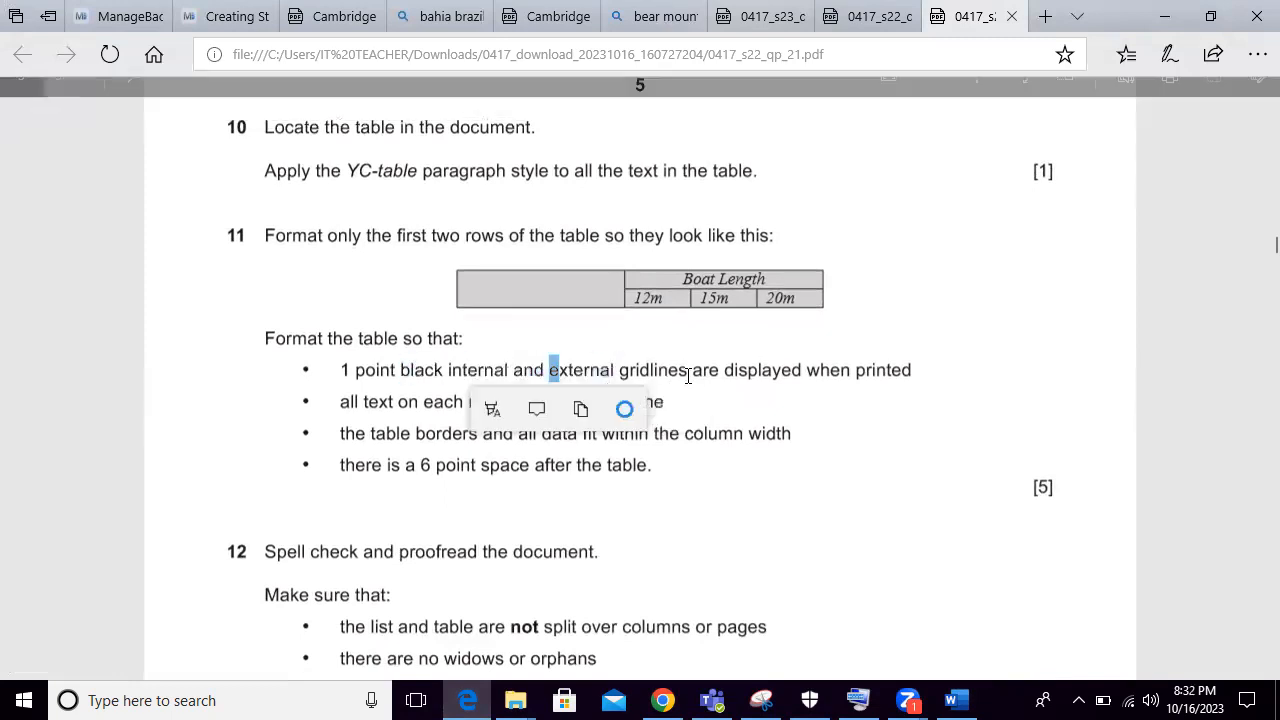
{"action": "left_click", "coordinate": [447, 695]}
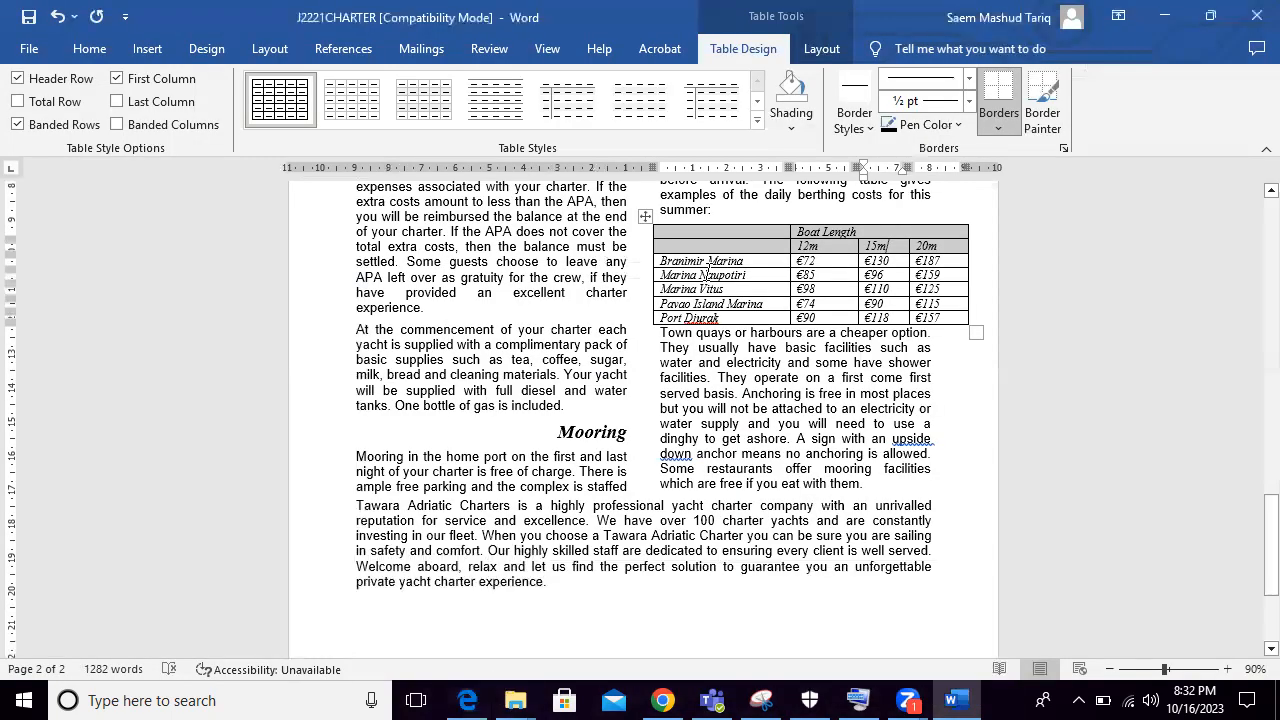
{"action": "left_click", "coordinate": [645, 220]}
{"action": "right_click", "coordinate": [645, 219]}
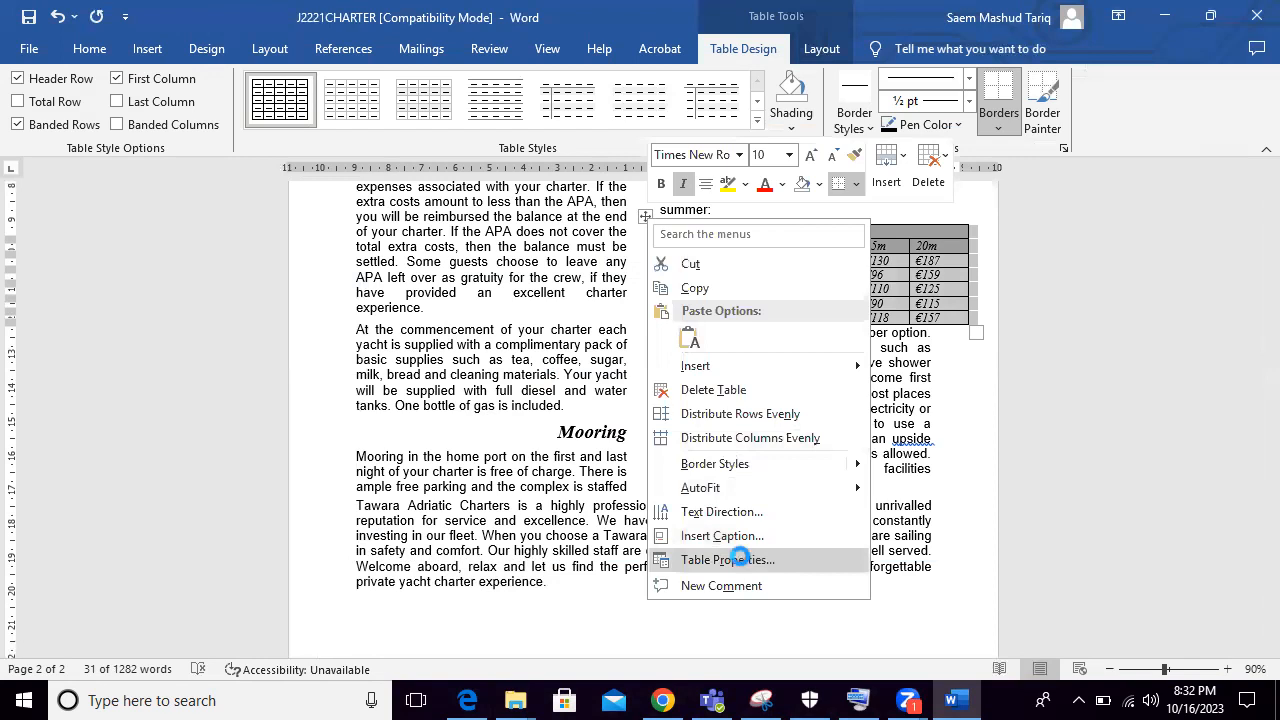
{"action": "left_click", "coordinate": [741, 562]}
{"action": "left_click", "coordinate": [825, 508]}
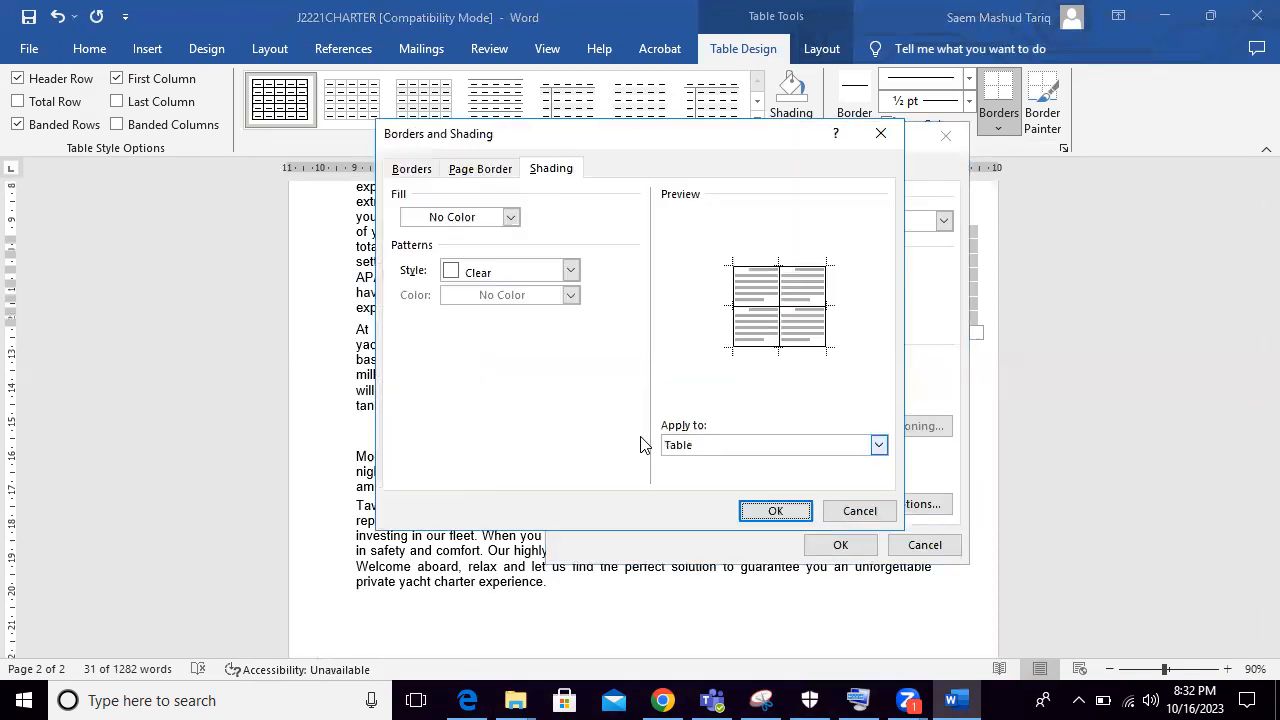
{"action": "left_click", "coordinate": [410, 168]}
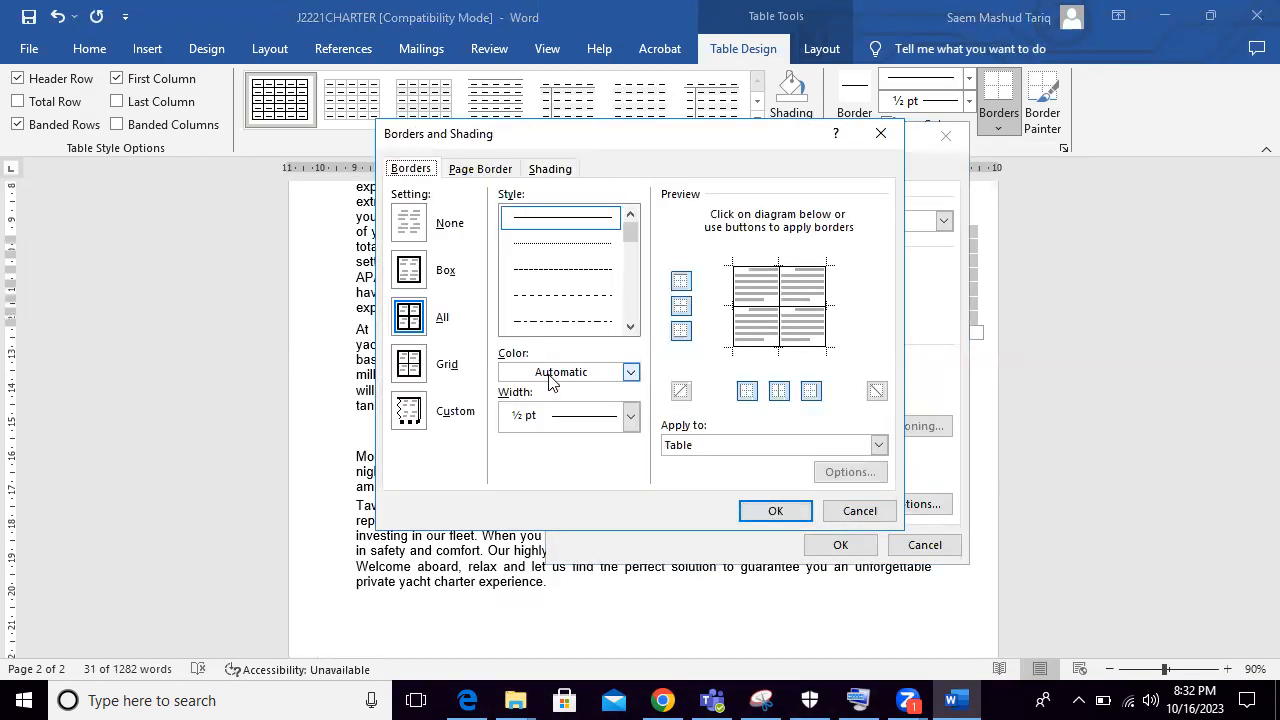
{"action": "left_click", "coordinate": [630, 416]}
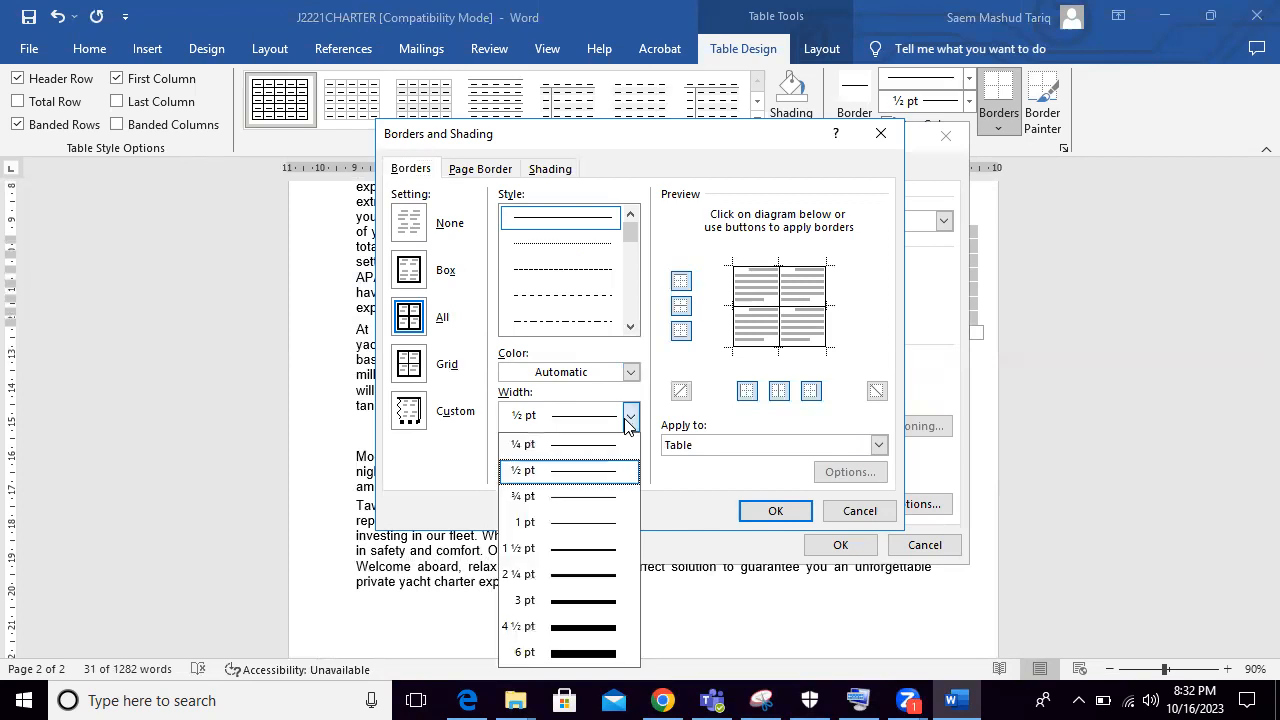
{"action": "left_click", "coordinate": [589, 522]}
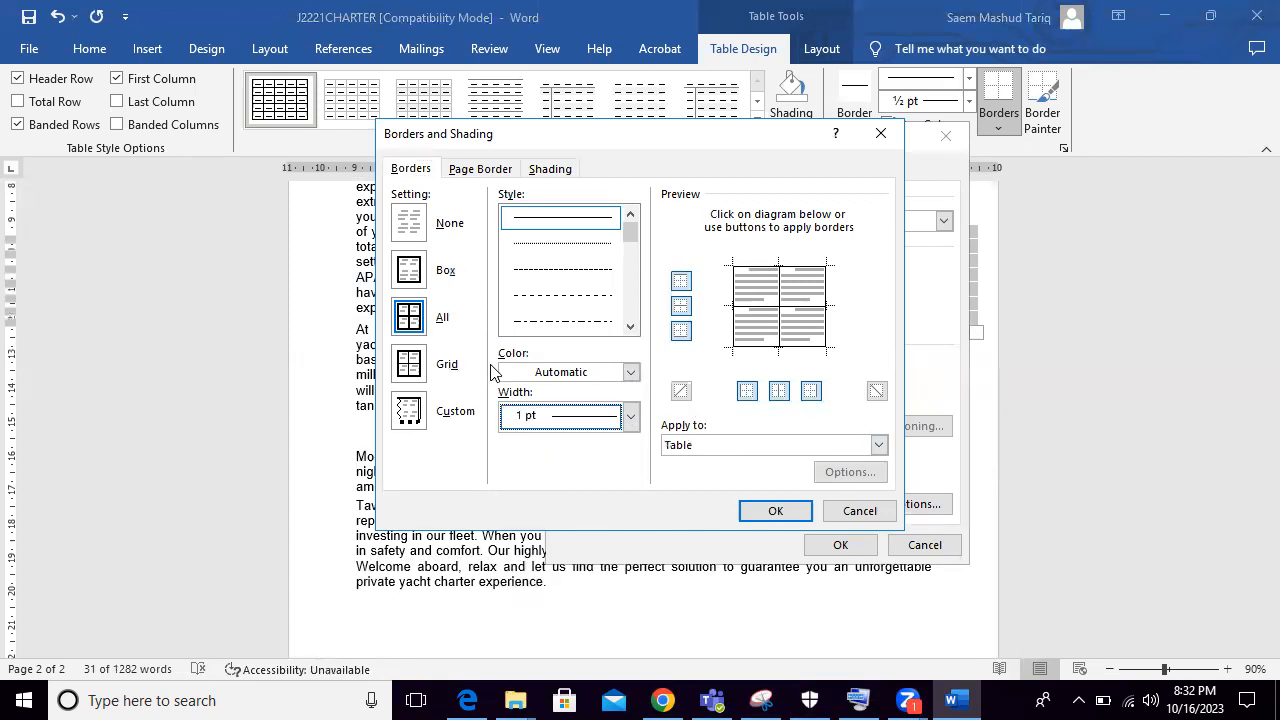
{"action": "left_click", "coordinate": [775, 511]}
{"action": "left_click", "coordinate": [841, 545]}
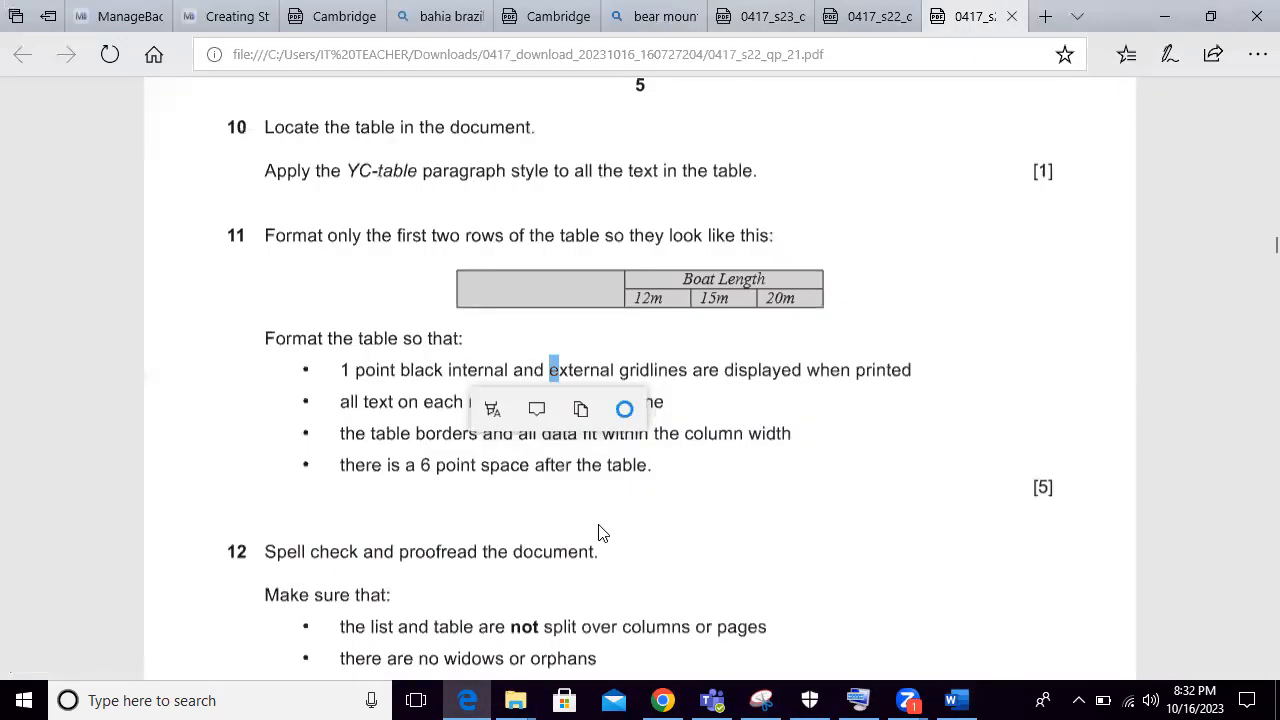
Step: Reread question 11's one-line text and column width requirements and try a fixed column width on the berthing costs table
{"action": "left_click", "coordinate": [605, 532]}
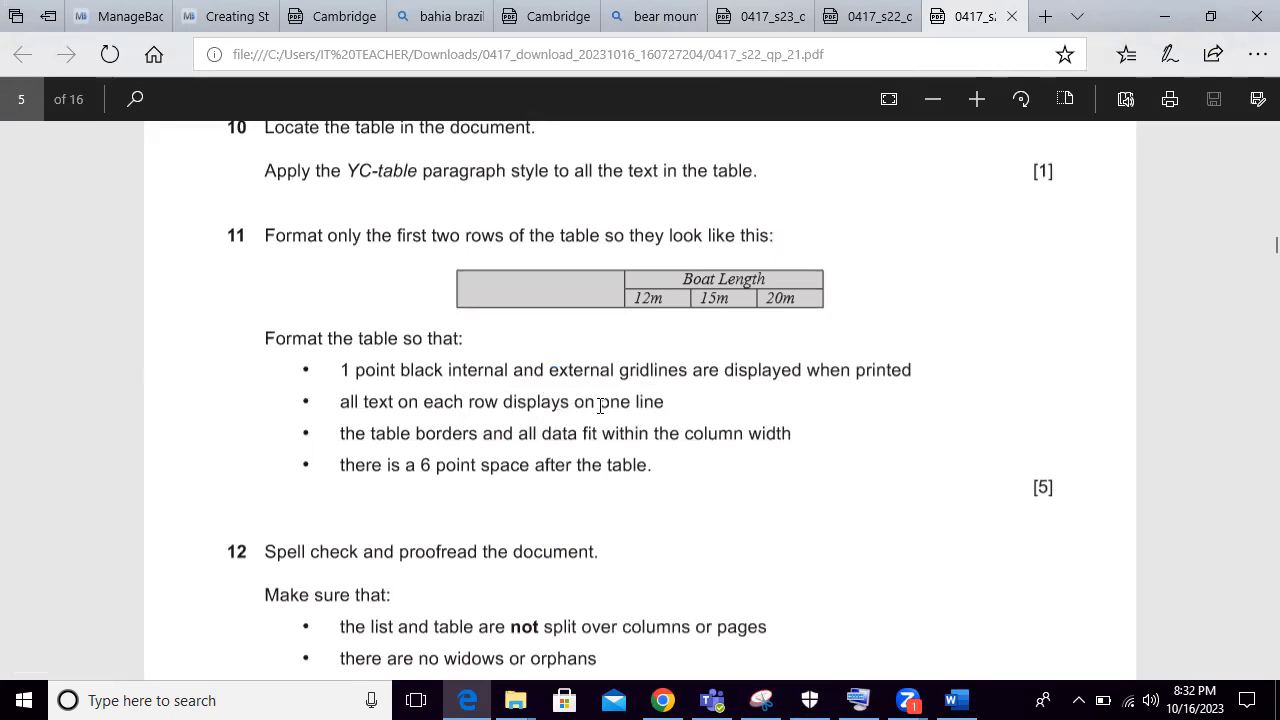
{"action": "left_click", "coordinate": [478, 698]}
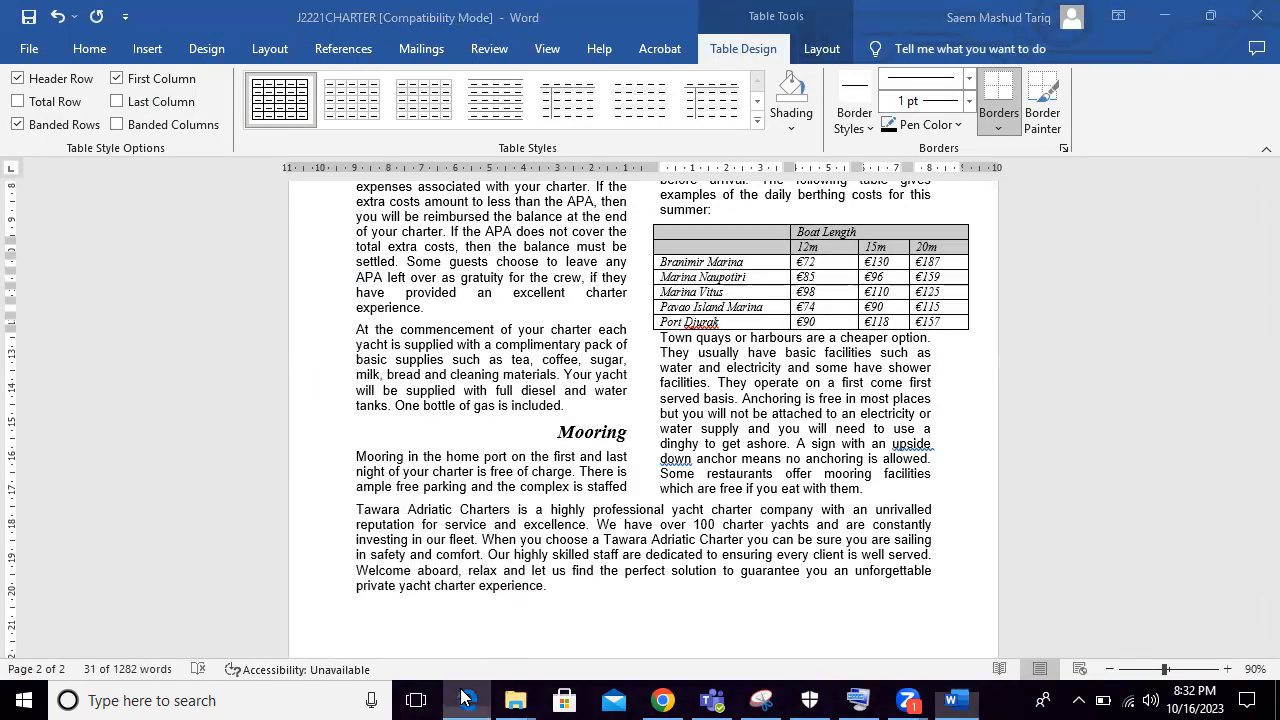
{"action": "left_click", "coordinate": [466, 699]}
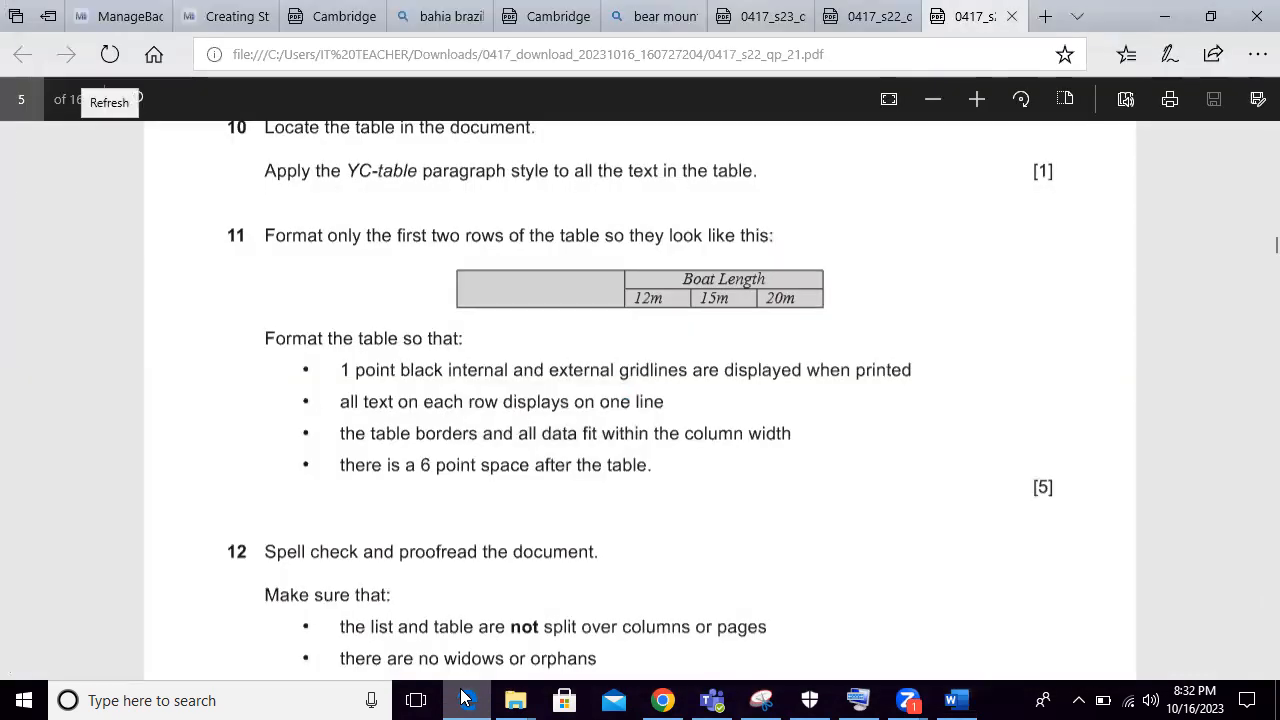
{"action": "left_click", "coordinate": [466, 698]}
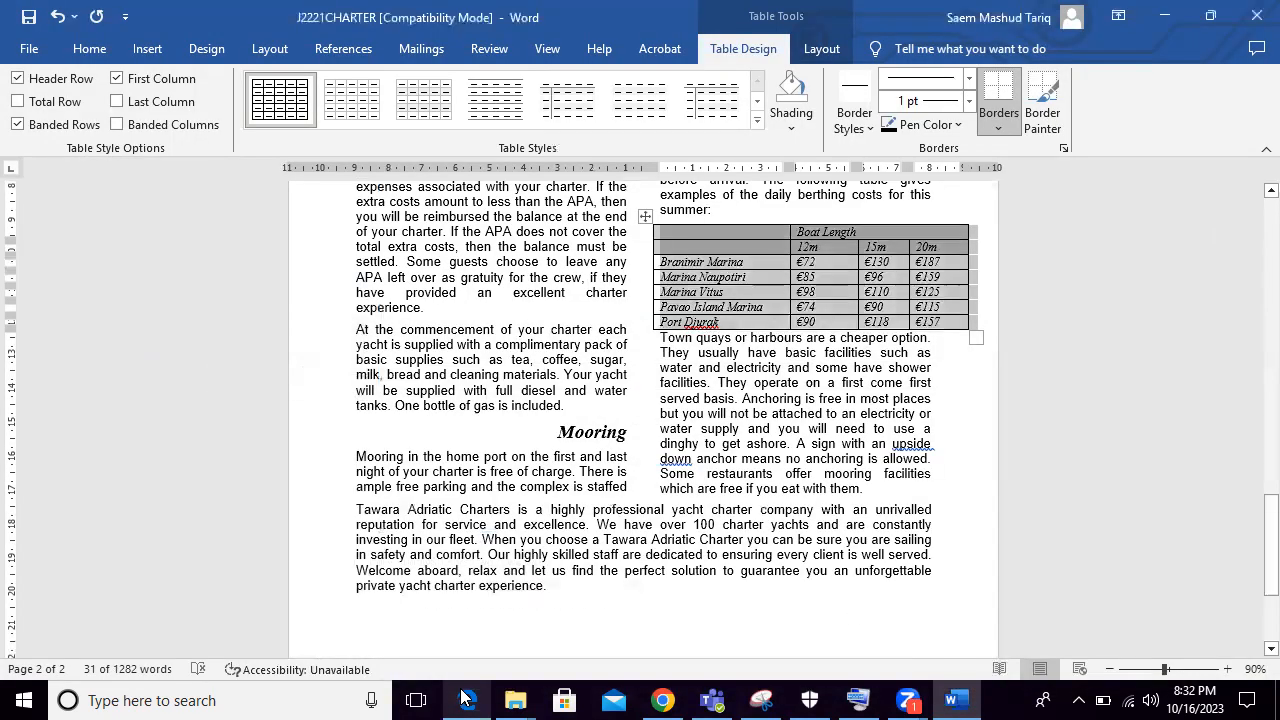
{"action": "right_click", "coordinate": [656, 228]}
{"action": "mouse_move", "coordinate": [802, 492]}
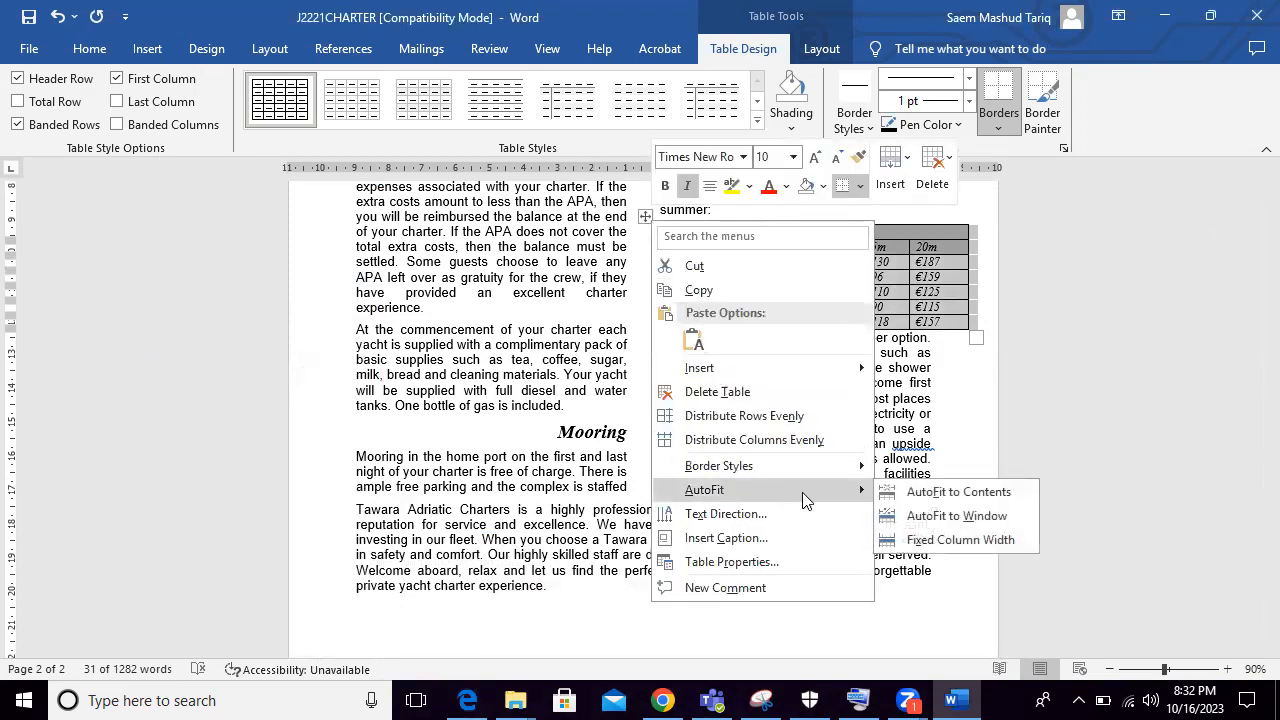
{"action": "left_click", "coordinate": [940, 542]}
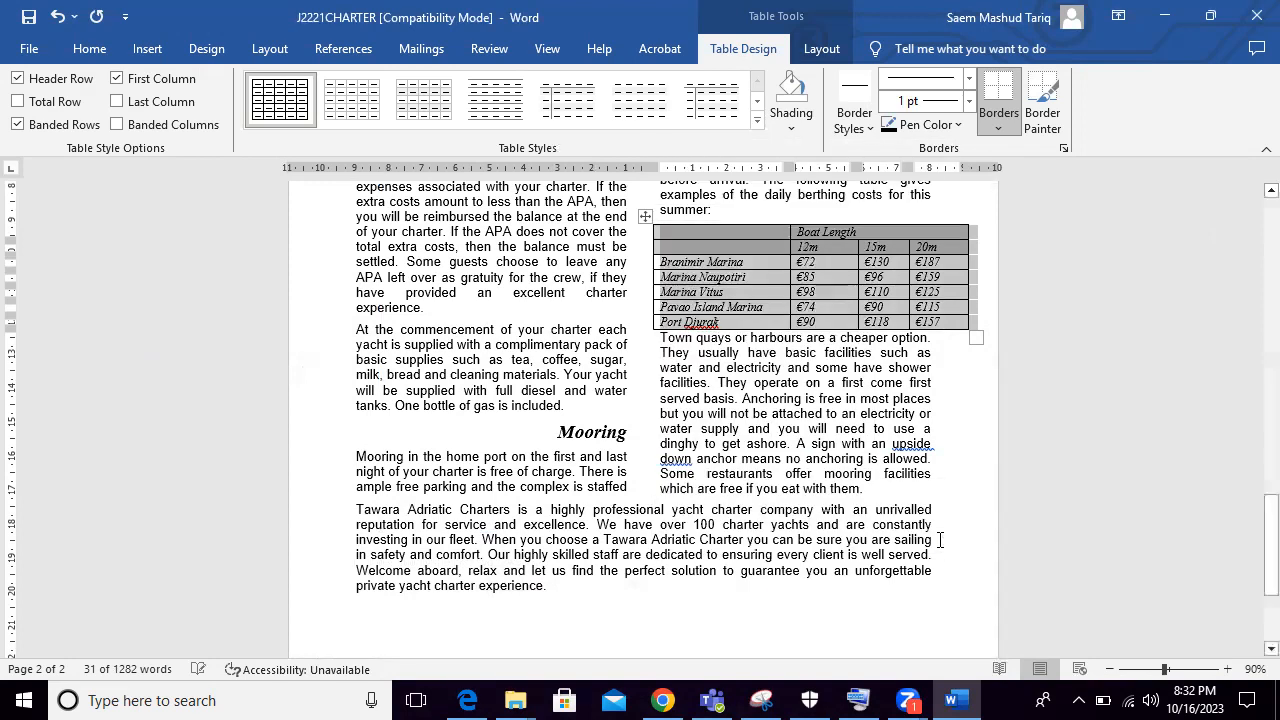
Step: AutoFit the berthing costs table to the window so its borders stay within the text column
{"action": "right_click", "coordinate": [647, 218]}
{"action": "mouse_move", "coordinate": [798, 485]}
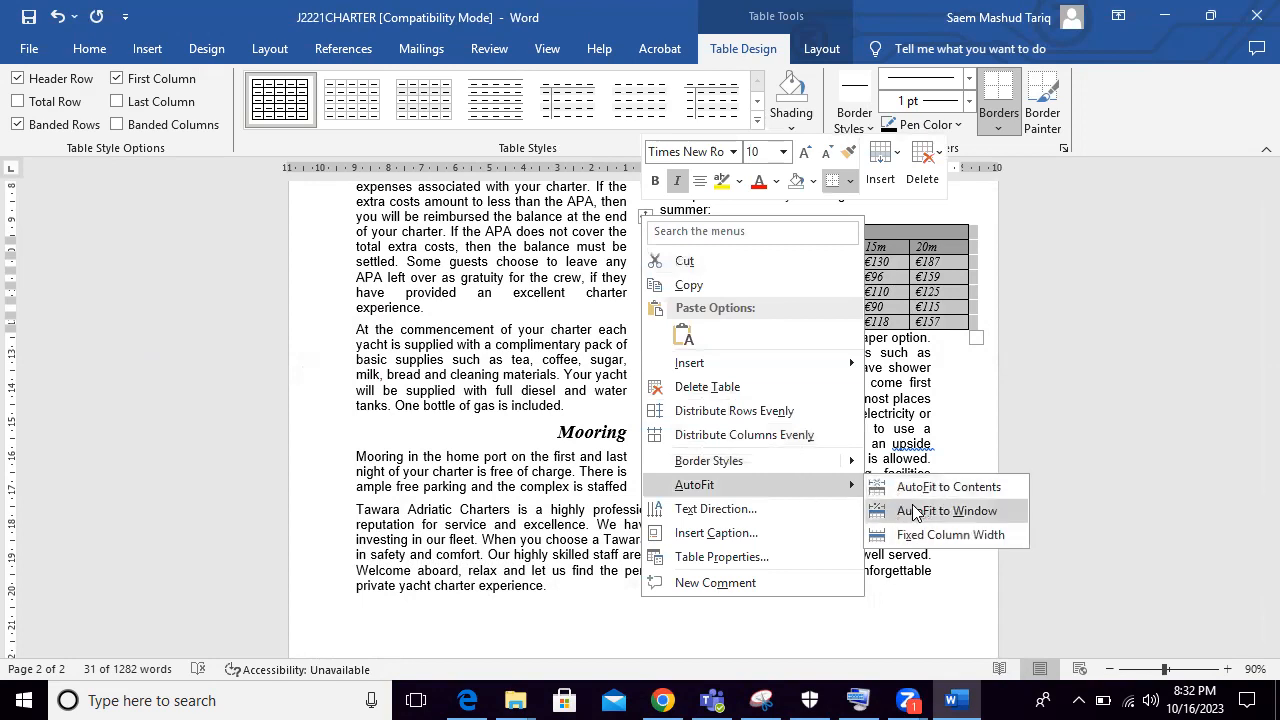
{"action": "left_click", "coordinate": [918, 510]}
{"action": "left_click", "coordinate": [952, 396]}
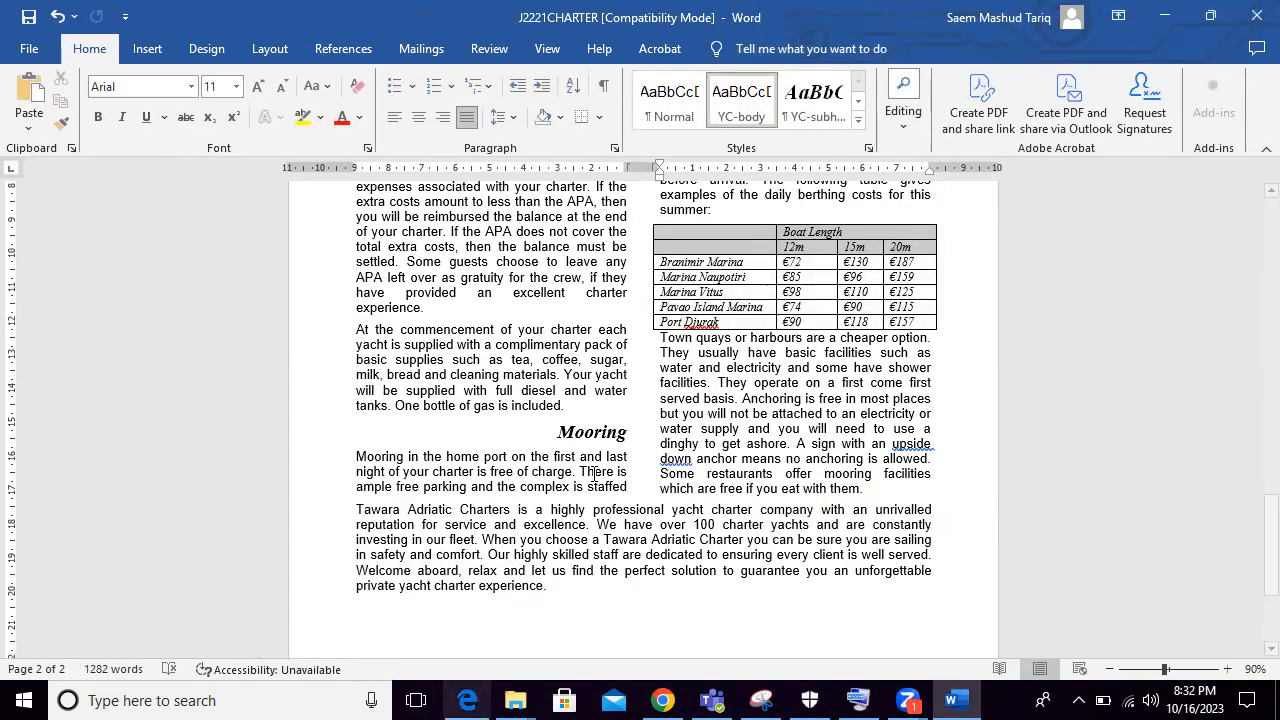
{"action": "right_click", "coordinate": [647, 218]}
{"action": "mouse_move", "coordinate": [782, 485]}
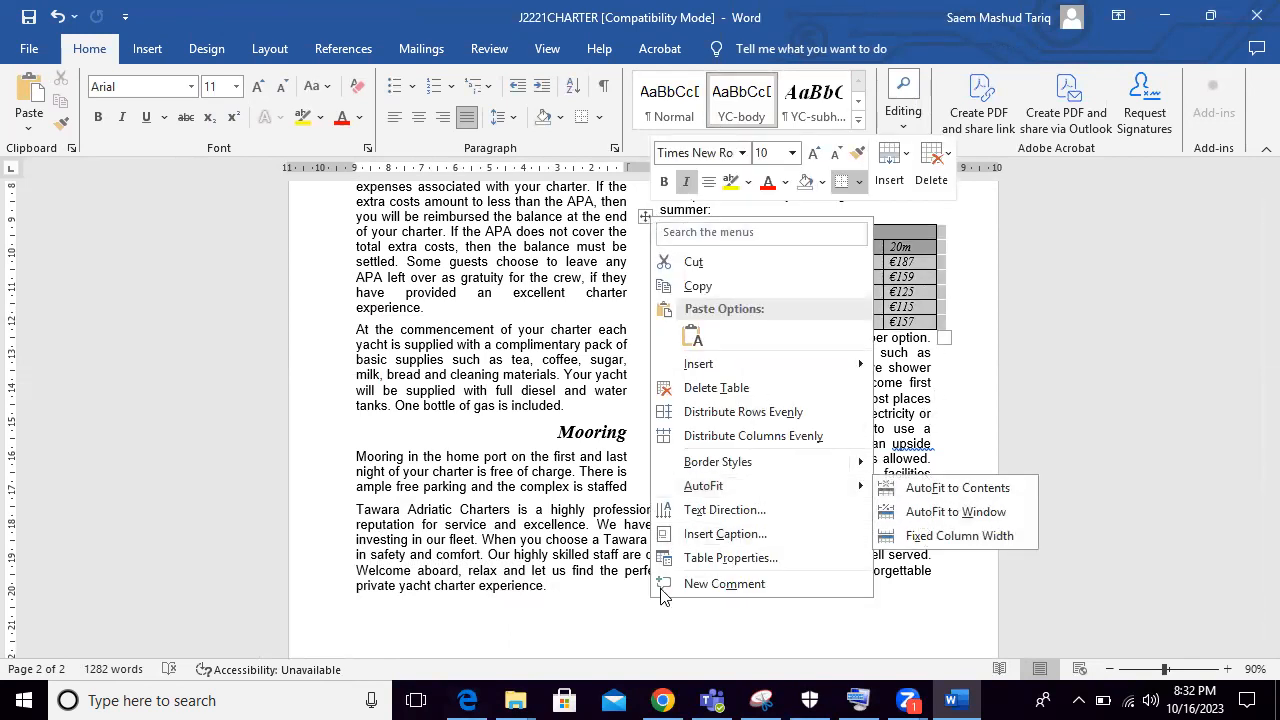
Step: Check question 11's spacing requirement and add 6 pt spacing before the "Town quays or harbours" paragraph directly below the berthing costs table
{"action": "left_click", "coordinate": [463, 697]}
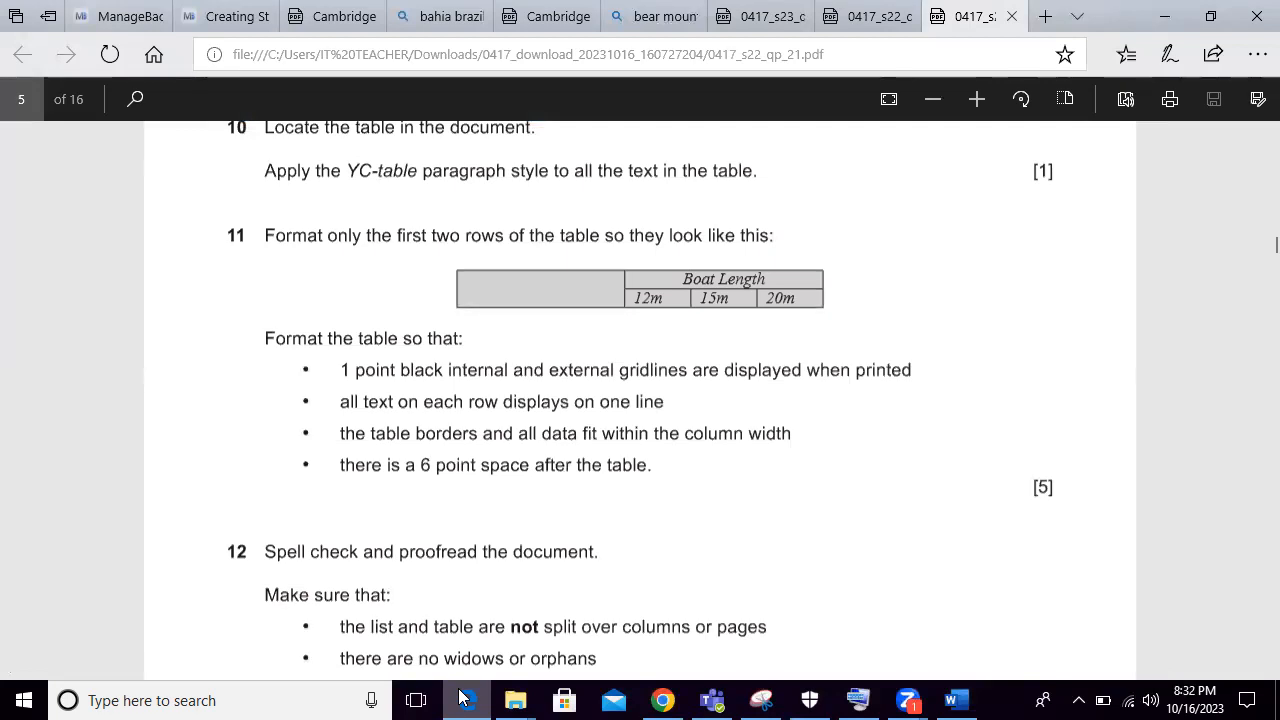
{"action": "key", "text": "alt+Tab"}
{"action": "left_click", "coordinate": [660, 337]}
{"action": "right_click", "coordinate": [660, 337]}
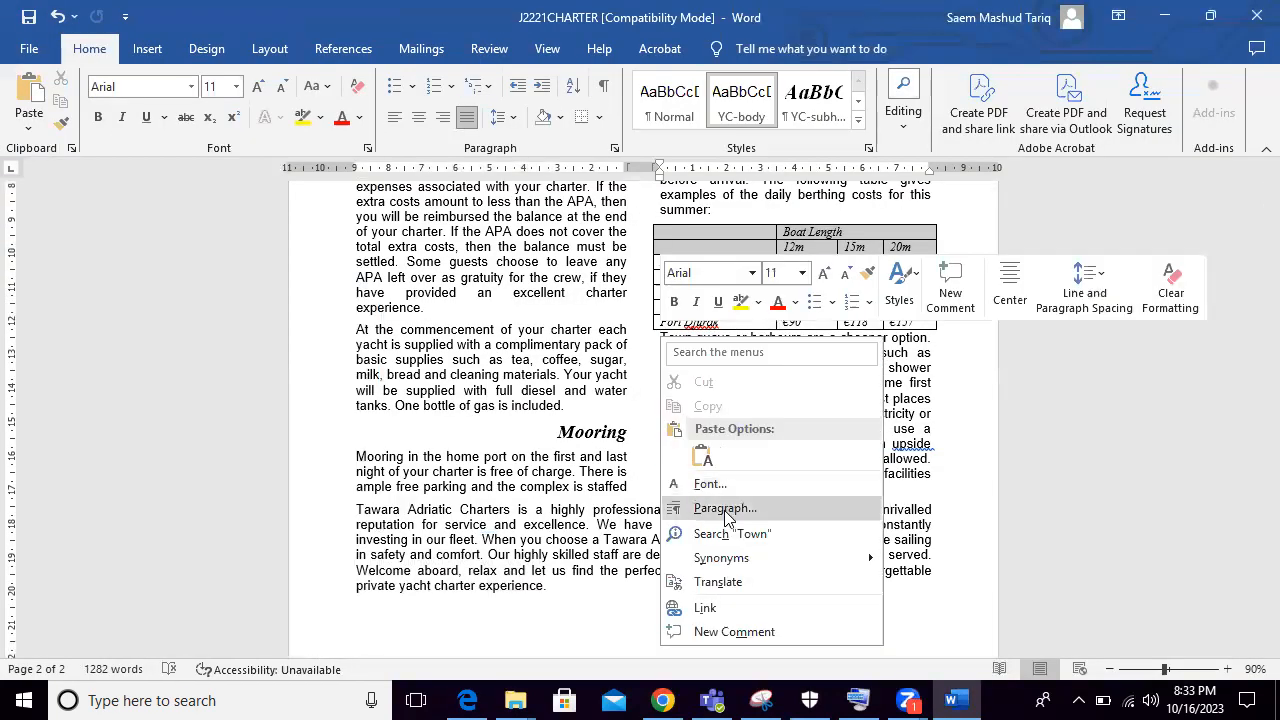
{"action": "left_click", "coordinate": [728, 510]}
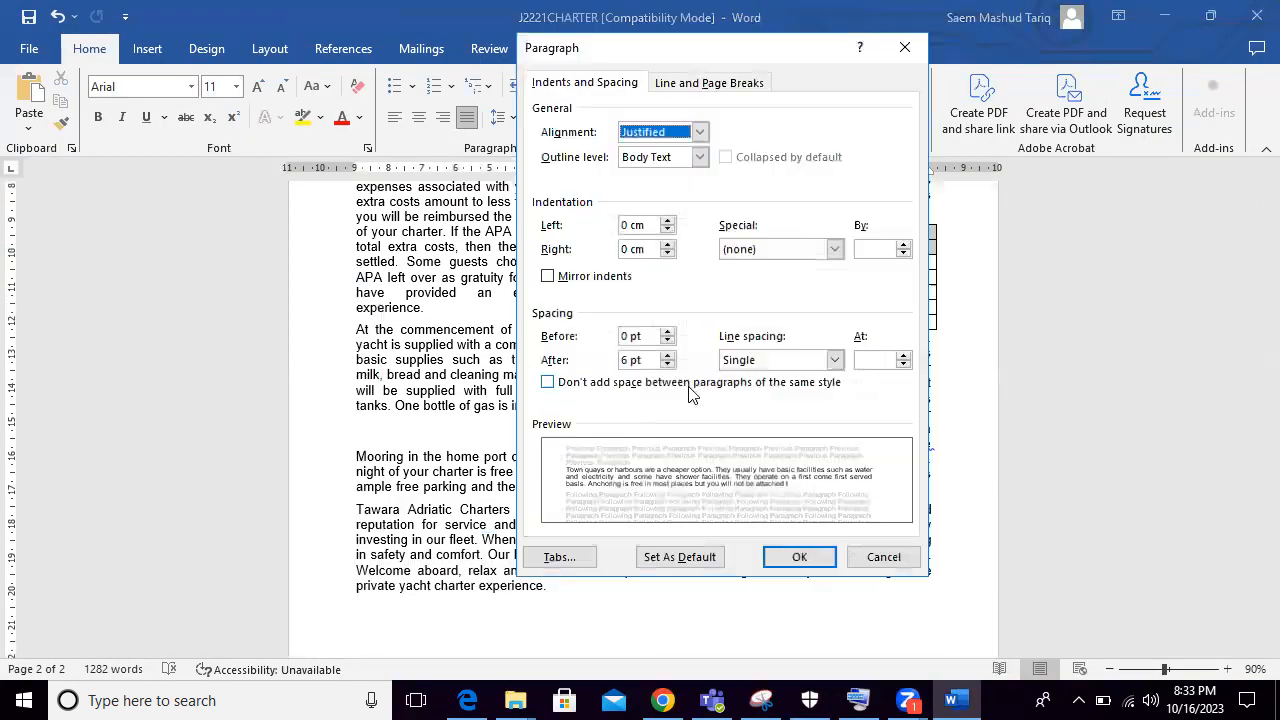
{"action": "left_click", "coordinate": [667, 332]}
{"action": "left_click", "coordinate": [797, 557]}
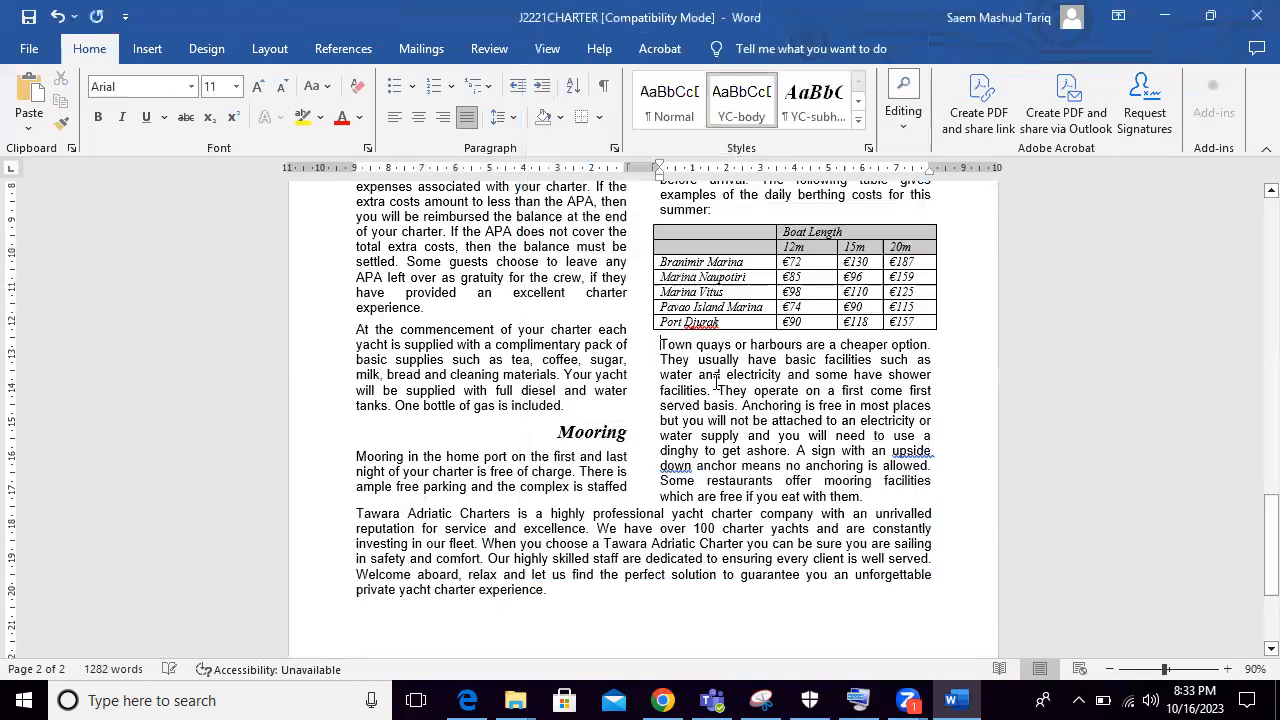
Step: Read question 12's proofreading, layout, saving and printing requirements and check the document's last page and footer against them
{"action": "left_click", "coordinate": [467, 700]}
{"action": "scroll", "coordinate": [617, 561], "scroll_direction": "down", "scroll_amount": 3}
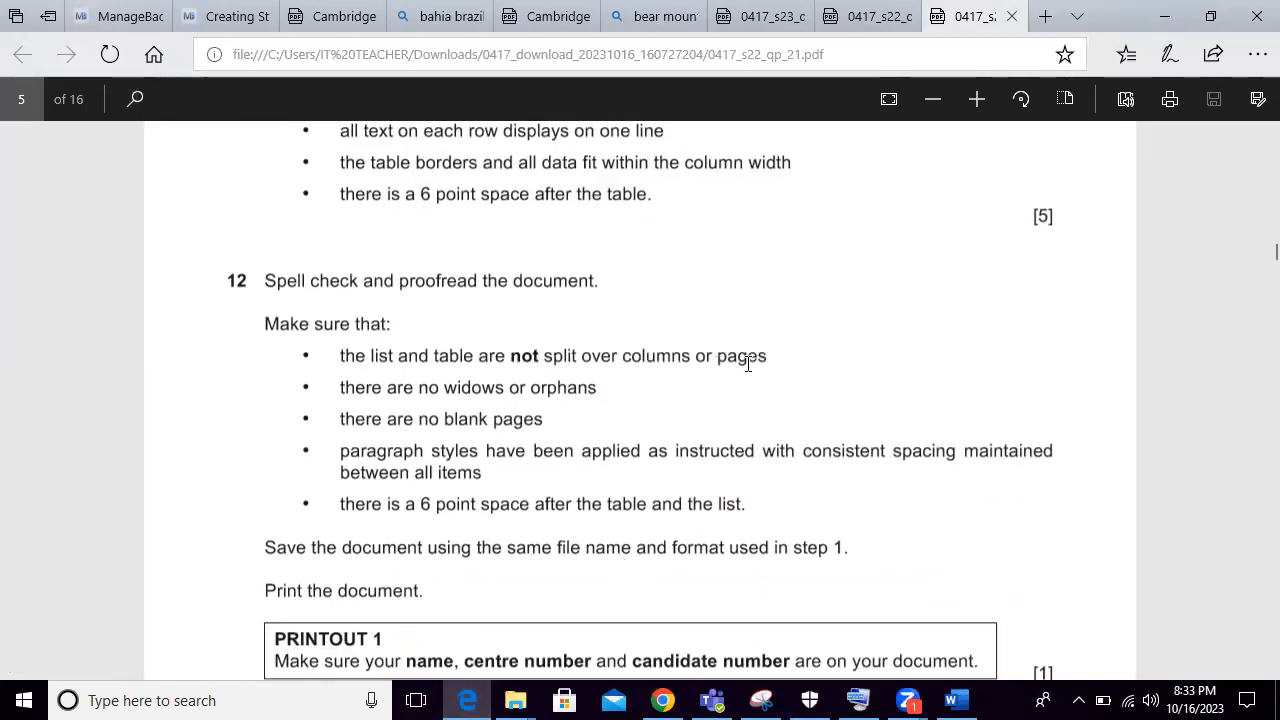
{"action": "left_click", "coordinate": [480, 700]}
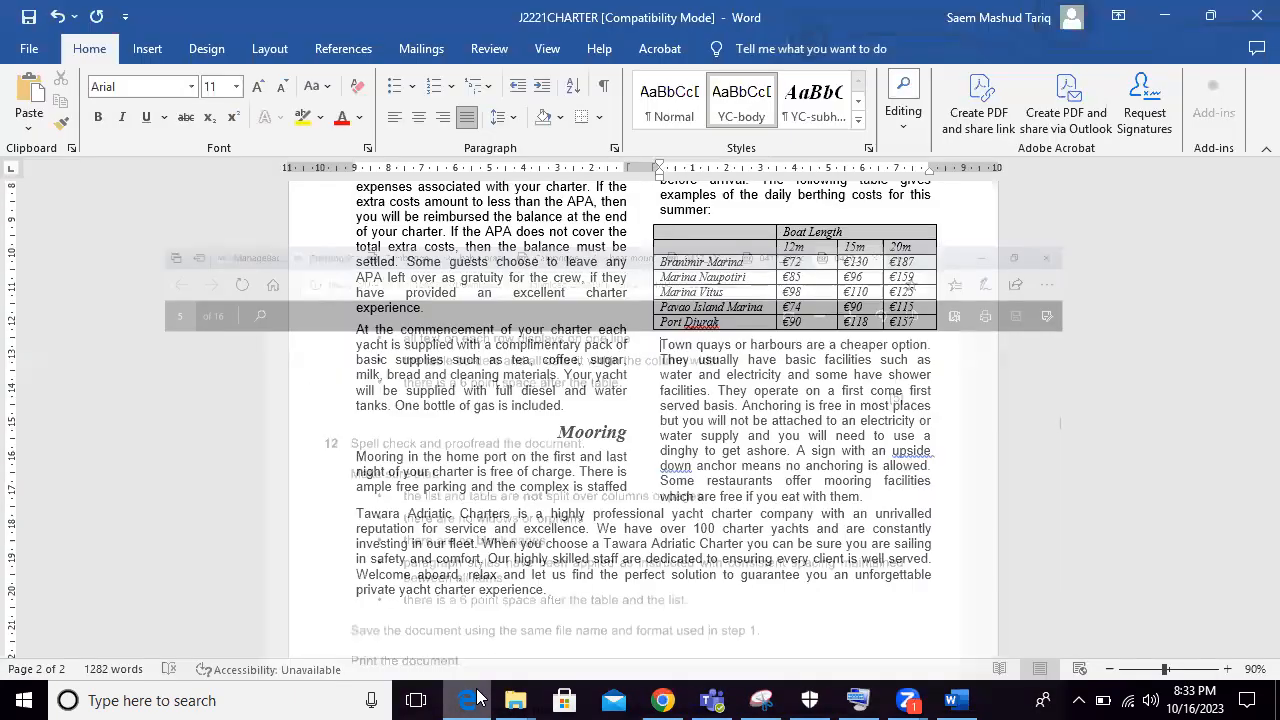
{"action": "mouse_move", "coordinate": [1249, 615]}
{"action": "left_mouse_down"}
{"action": "mouse_move", "coordinate": [1250, 313]}
{"action": "mouse_move", "coordinate": [1254, 630]}
{"action": "left_mouse_up"}
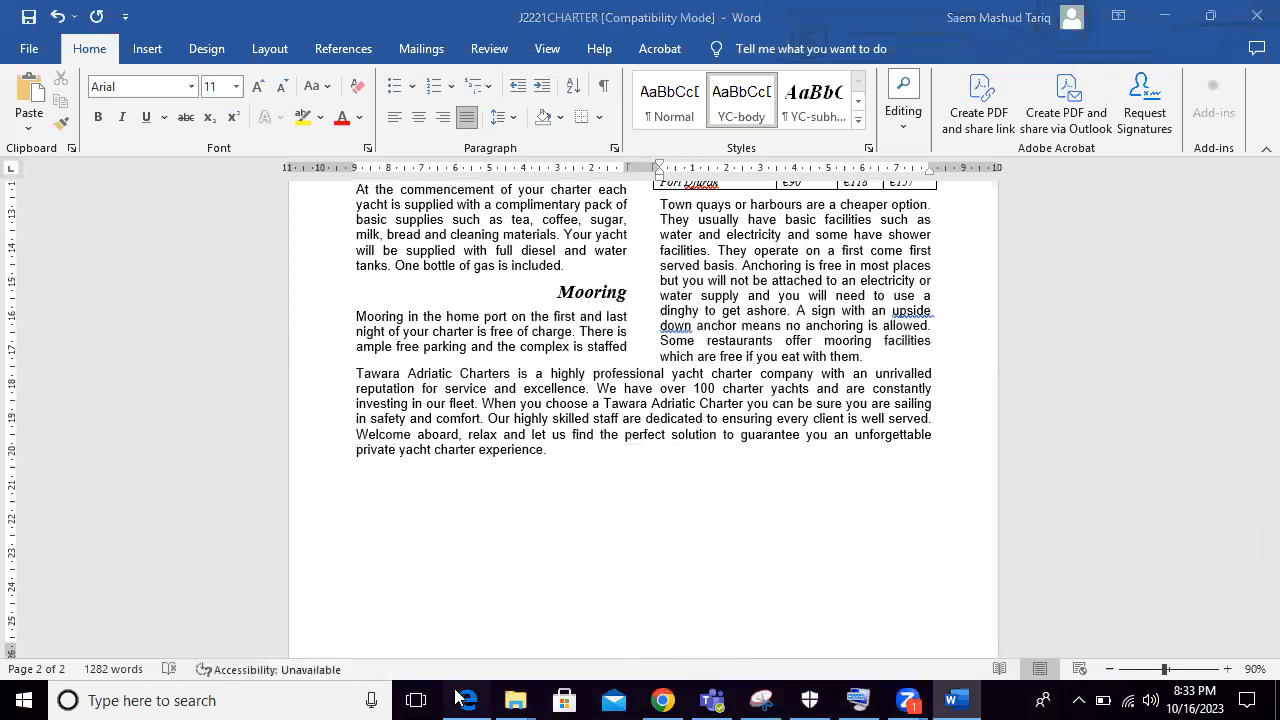
{"action": "left_click", "coordinate": [455, 697]}
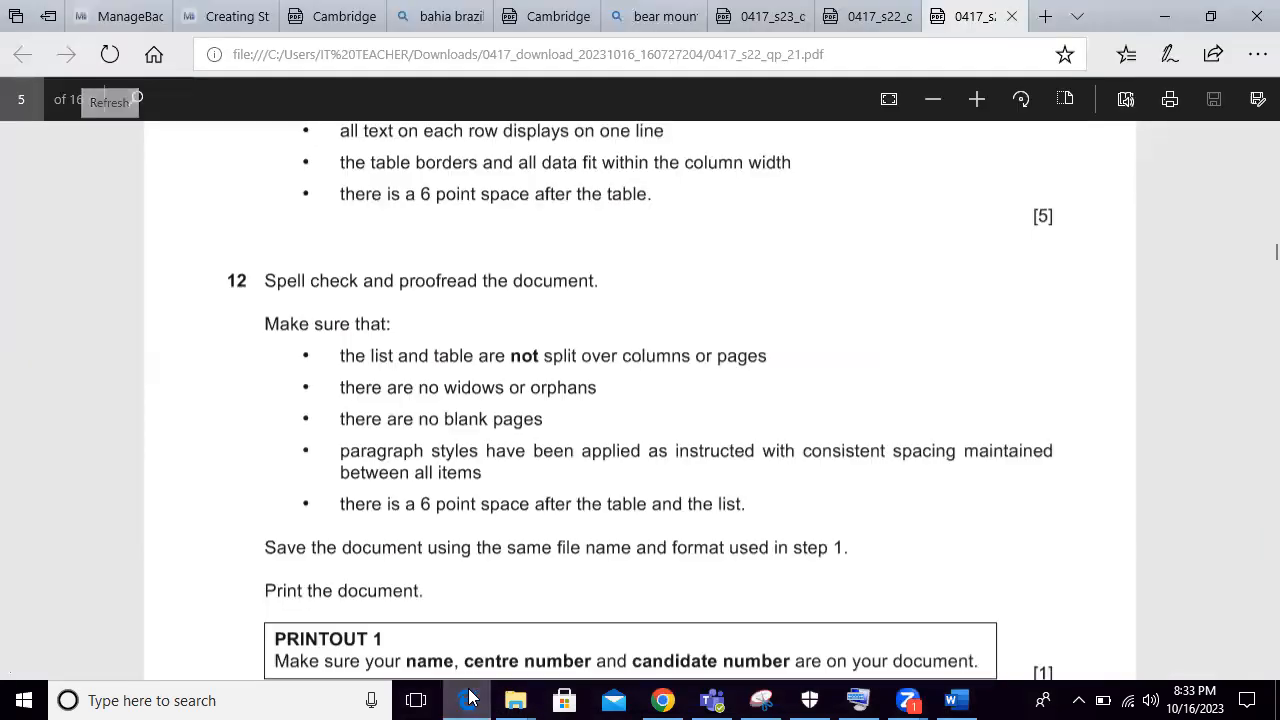
{"action": "left_click", "coordinate": [456, 704]}
{"action": "left_click_drag", "start_coordinate": [1254, 578], "coordinate": [1254, 604]}
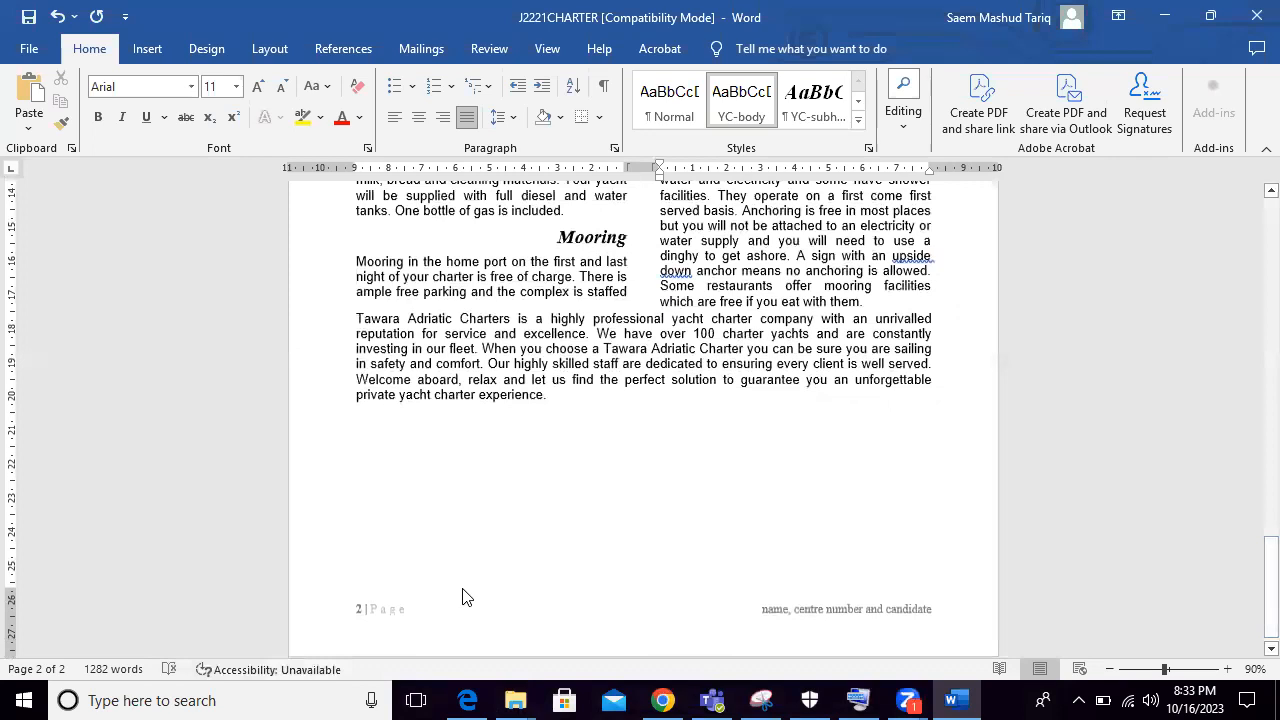
{"action": "left_click", "coordinate": [465, 697]}
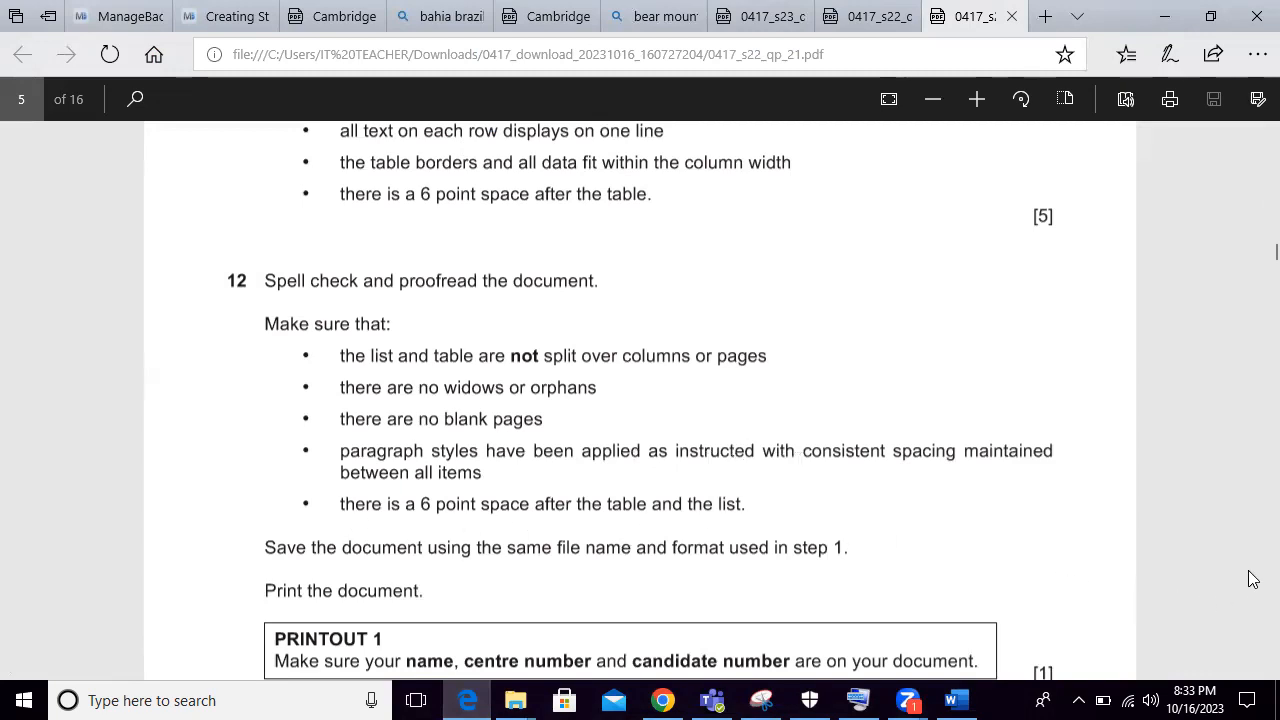
{"action": "scroll", "coordinate": [905, 477], "scroll_direction": "down", "scroll_amount": 1}
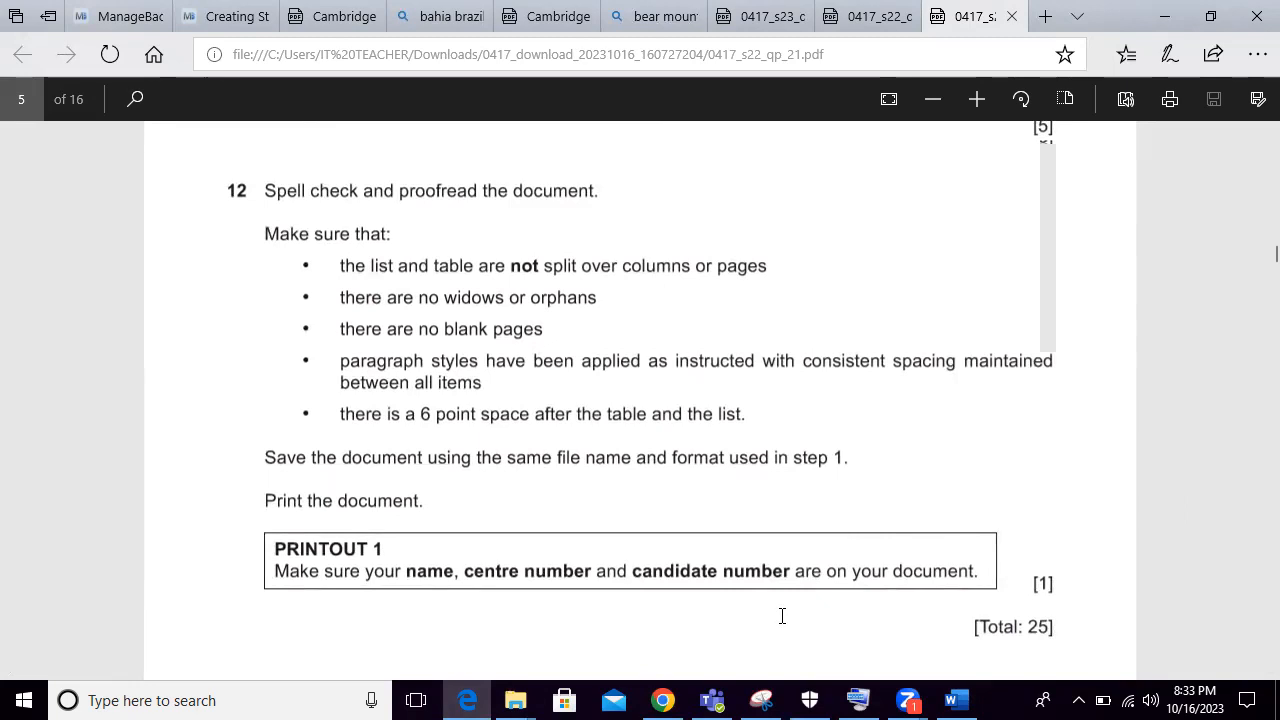
{"action": "key", "text": "alt+Tab"}
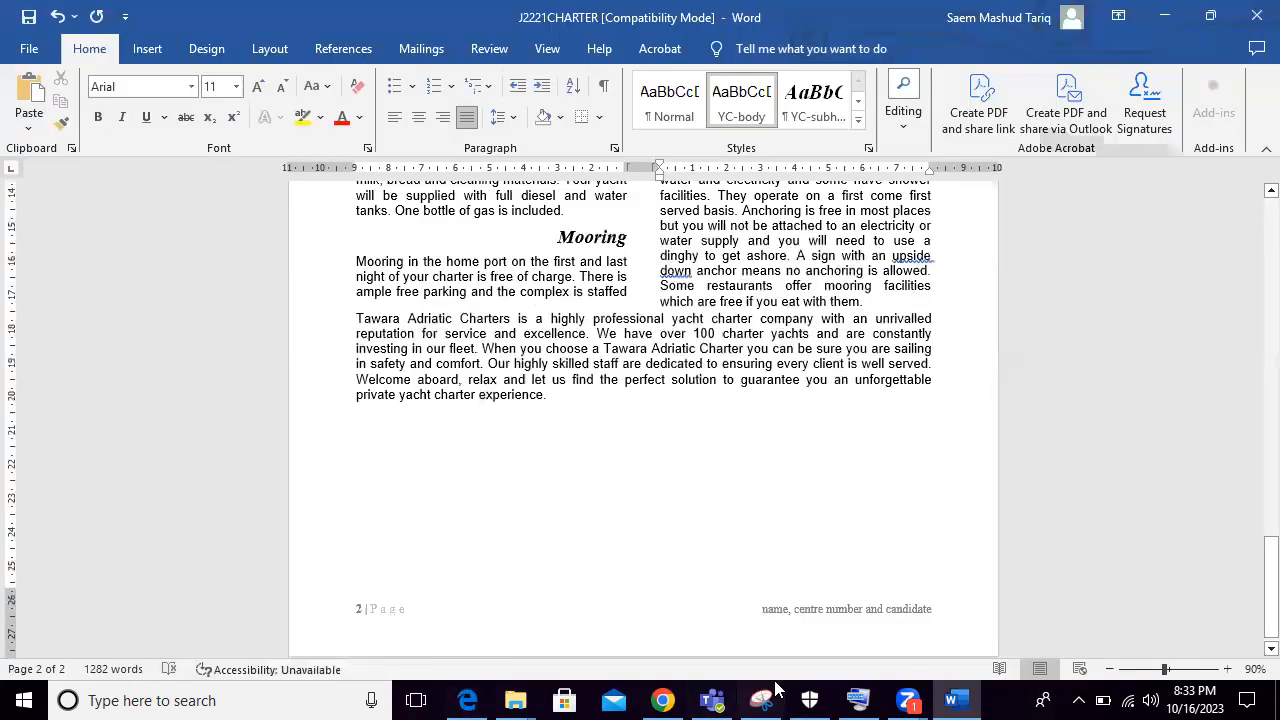